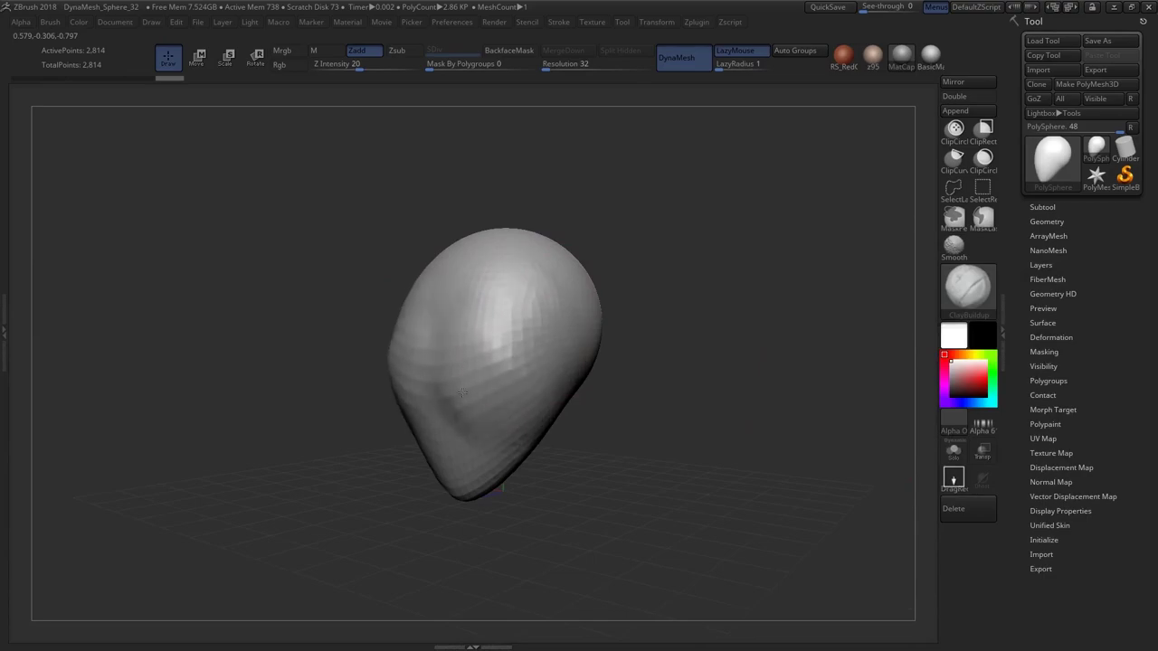
Sculpt the eye-socket area of the egg-shaped base head with the ClayBuildup brush
left_click_drag(339, 333, 442, 370)
key("b")
left_click(524, 358)
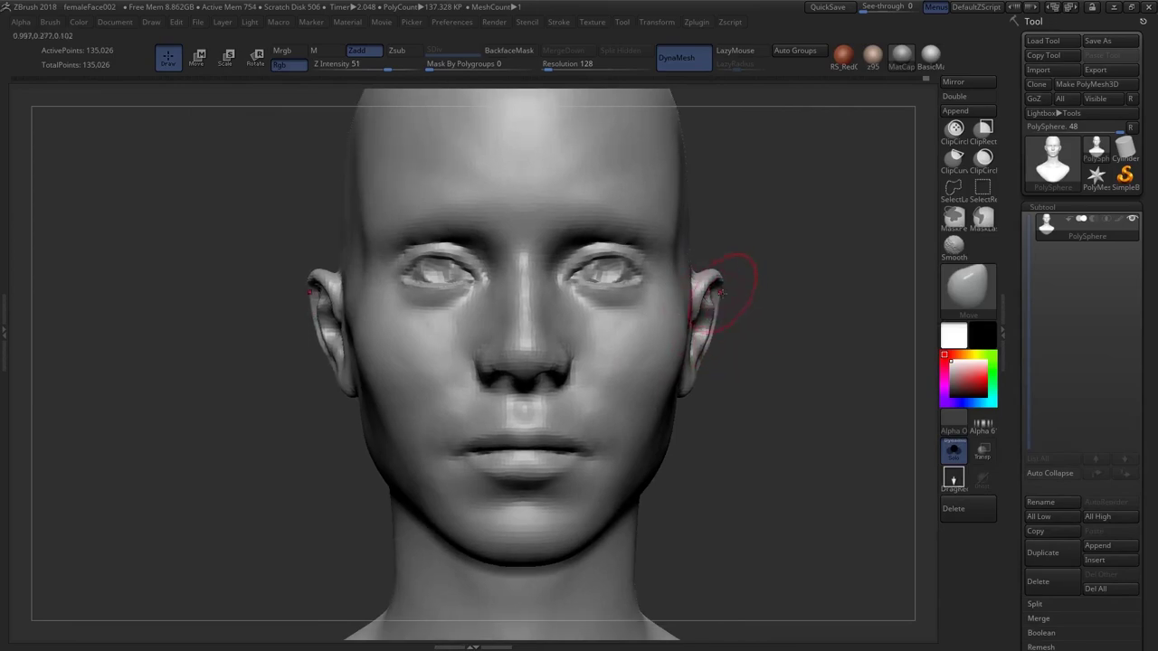
Adjust the ear with the Move brush and build up the side of the skull with ClayBuildup
left_click_drag(716, 337, 719, 338)
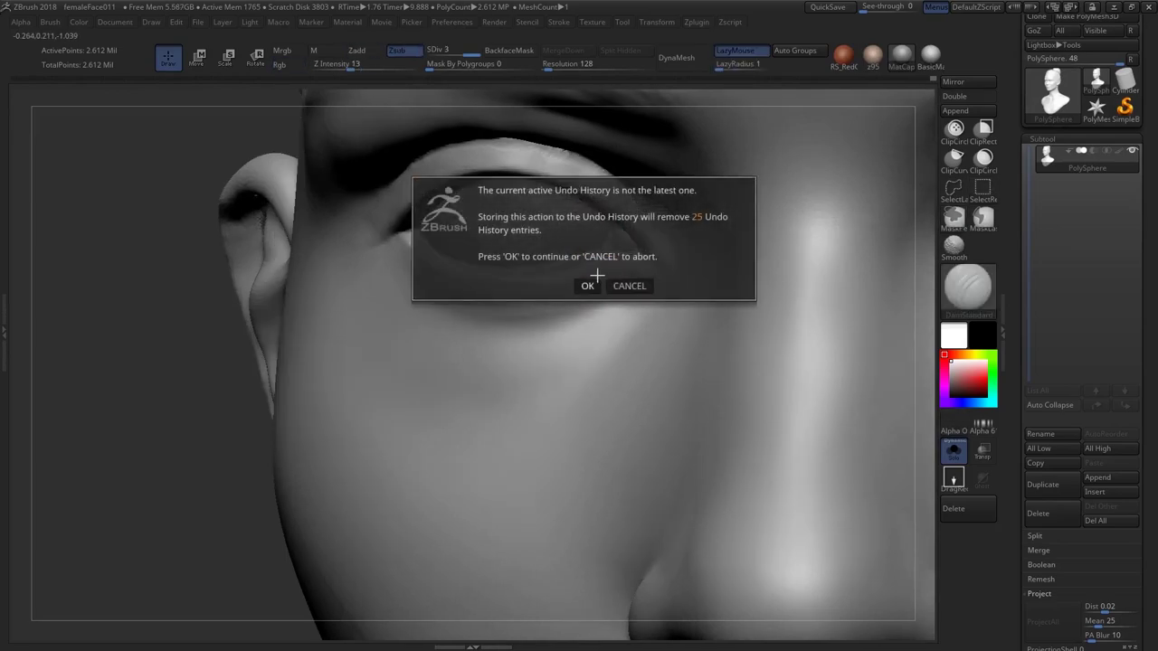
left_click(598, 278)
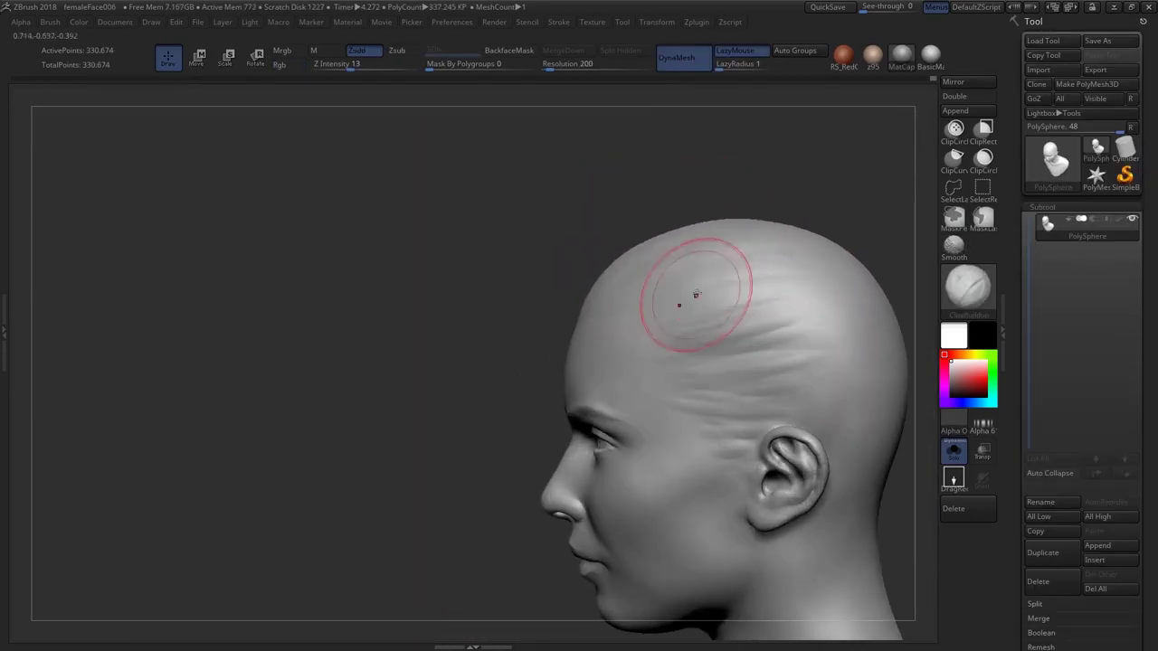
left_click_drag(685, 297, 691, 265)
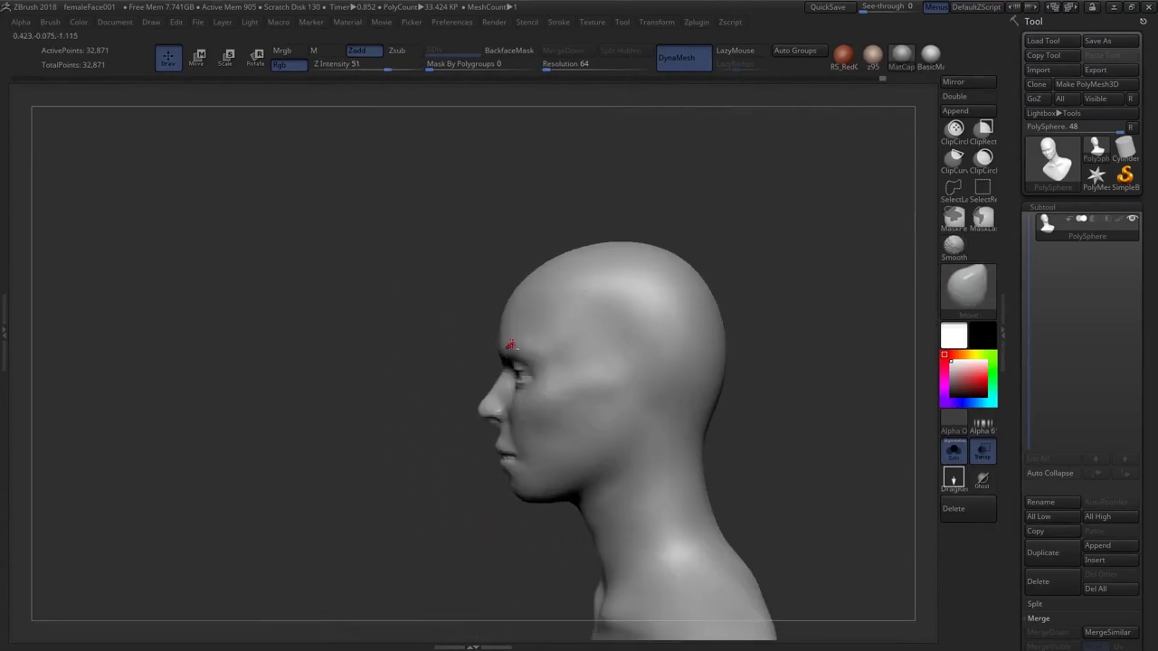
Refine the brow profile and the outline of the temples with the Move brush
mouse_move(511, 345)
right_mouse_down("alt")
mouse_move(447, 342)
mouse_move(476, 330)
mouse_move(455, 358)
right_mouse_up("alt")
key("s")
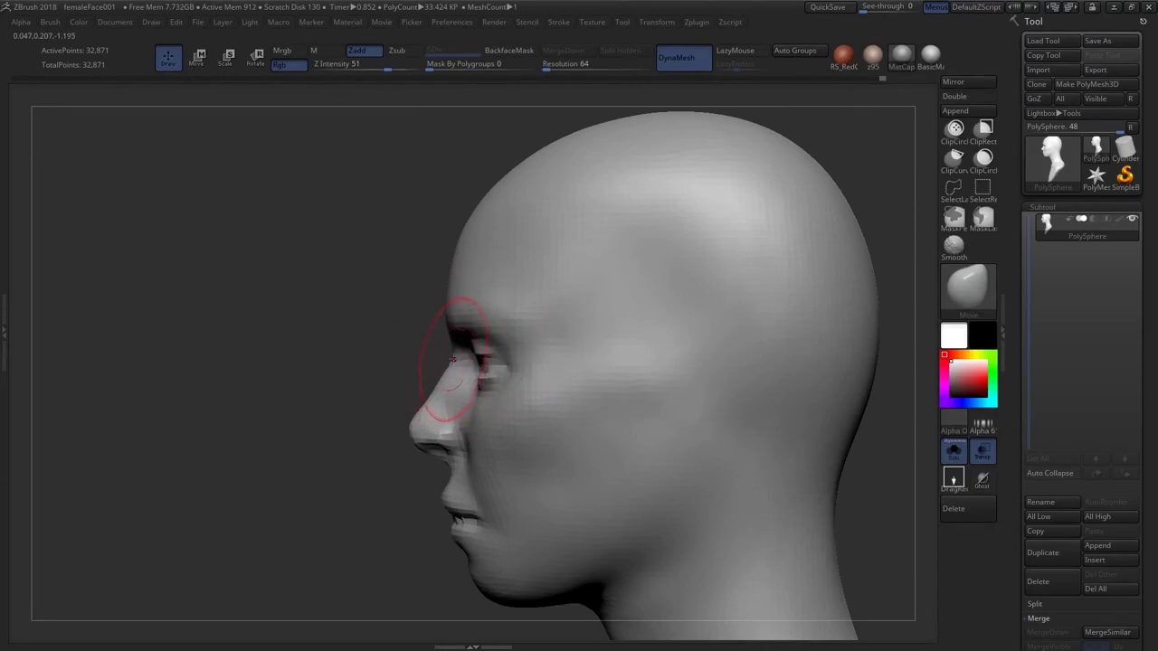
right_click_drag(454, 359, 471, 335, "ctrl")
right_click_drag(471, 334, 523, 289)
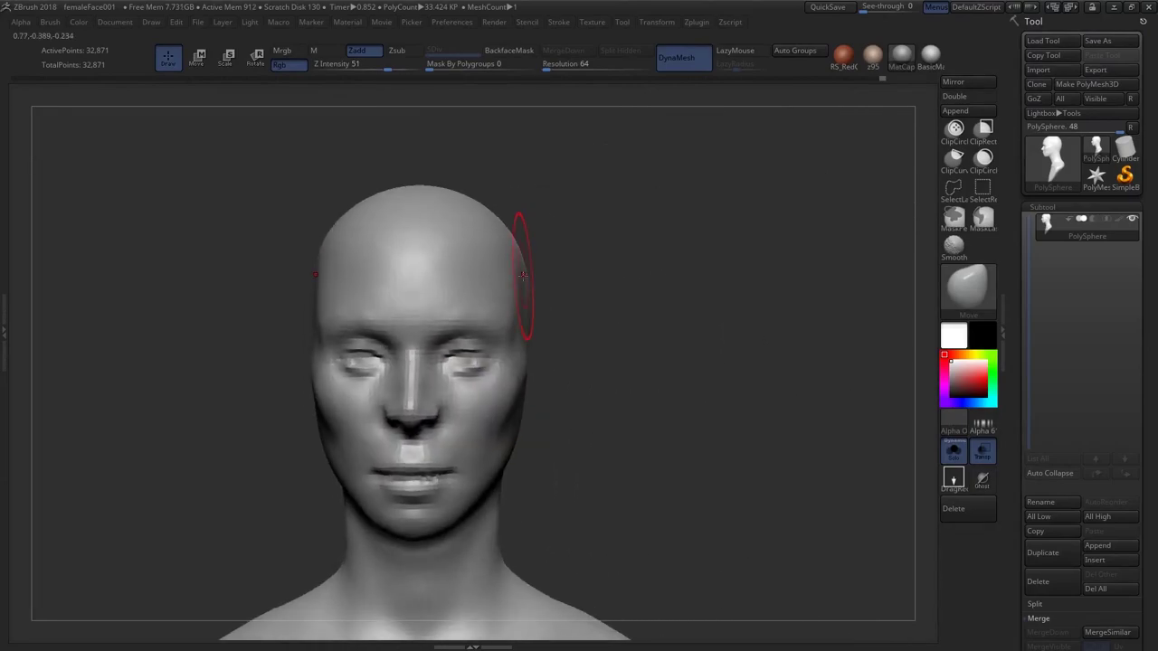
right_click_drag(456, 398, 418, 360, "shift")
mouse_move(418, 360)
right_mouse_down()
mouse_move(470, 353)
mouse_move(482, 295)
mouse_move(465, 241)
mouse_move(472, 348)
mouse_move(486, 361)
mouse_move(529, 346)
right_mouse_up()
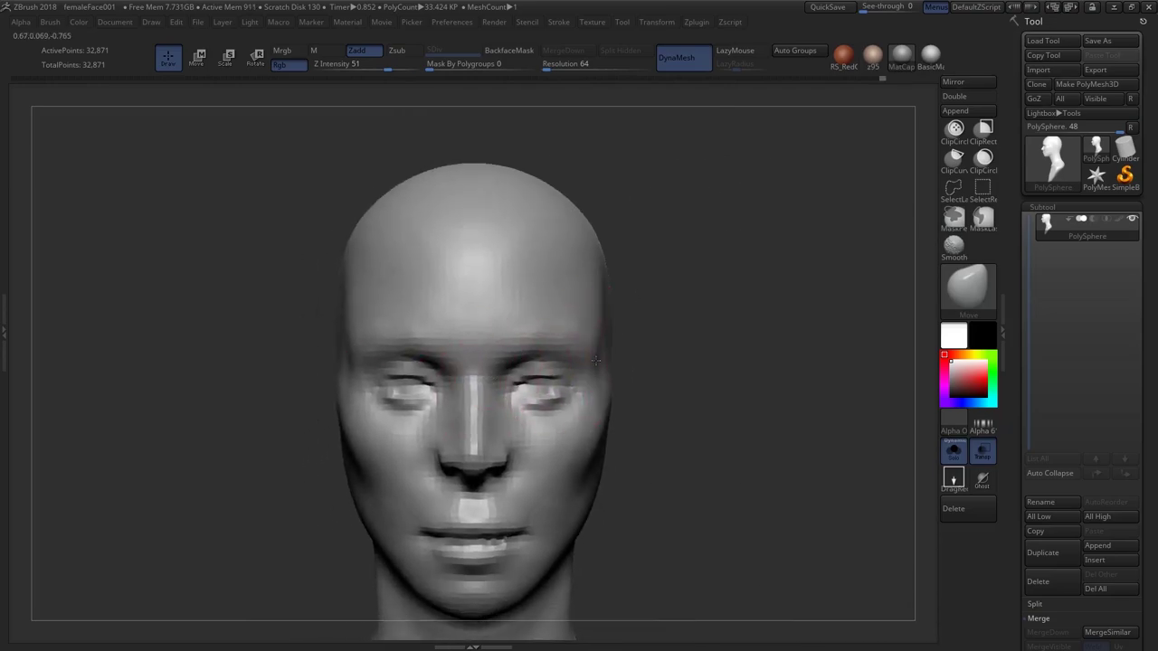
right_click_drag(608, 333, 571, 338)
left_click_drag(571, 339, 555, 341)
right_click_drag(555, 341, 625, 348, "shift")
right_click_drag(541, 386, 412, 284)
Reshape the eyelids and eye area from the front, resizing the Move brush as needed
mouse_move(497, 352)
right_mouse_down("alt")
mouse_move(508, 336)
mouse_move(488, 353)
mouse_move(480, 305)
mouse_move(561, 334)
right_mouse_up("alt")
key("s")
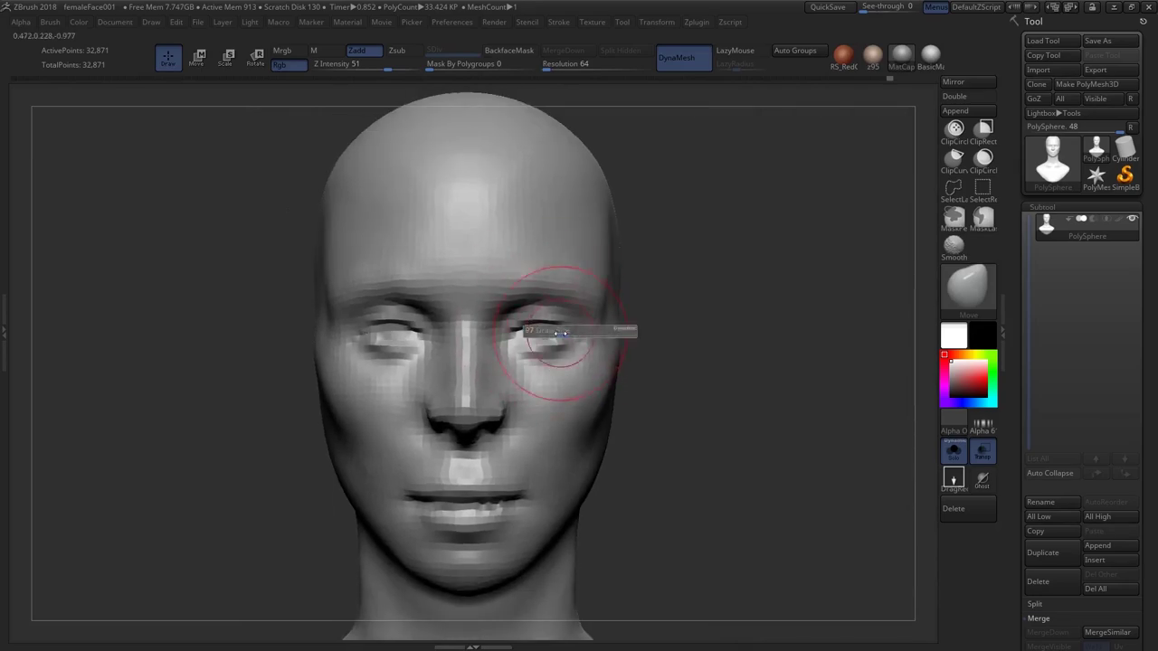
left_click_drag(574, 334, 570, 334)
left_click_drag(536, 337, 553, 353)
key("s")
left_click_drag(545, 351, 546, 354)
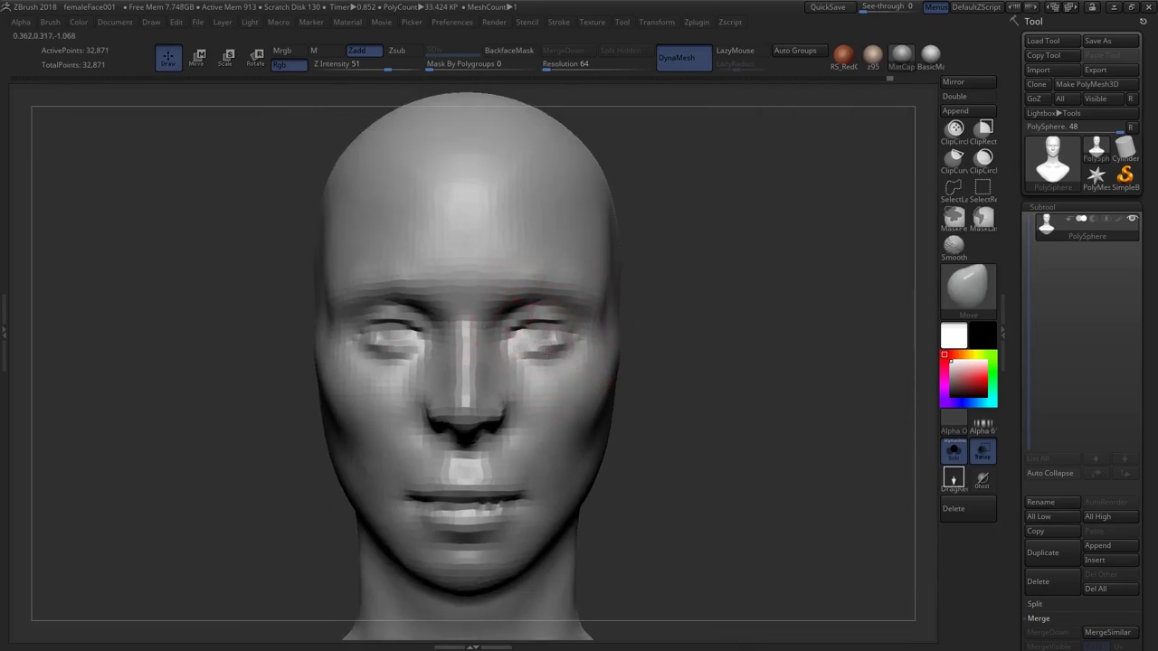
Carve the upper eyelid crease with a resized DamStandard brush
right_click_drag(568, 325, 548, 316)
key("b")
key("d")
key("s")
mouse_move(548, 316)
right_mouse_down("ctrl")
mouse_move(562, 308)
mouse_move(543, 297)
right_mouse_up("ctrl")
left_click_drag(535, 309, 580, 320)
right_click_drag(580, 320, 525, 308)
Build up volume around the eye and lower lid with the ClayBuildup brush
right_click_drag(525, 307, 505, 383, "ctrl")
key("b")
key("c")
key("b")
right_click_drag(550, 350, 518, 346)
left_click_drag(528, 344, 562, 363)
mouse_move(545, 369)
right_mouse_down()
mouse_move(531, 375)
mouse_move(536, 356)
mouse_move(569, 353)
mouse_move(576, 313)
mouse_move(580, 324)
mouse_move(553, 328)
right_mouse_up()
Adjust the outer eye and cheekbone contour with the Move brush
key("b")
key("m")
key("v")
left_click_drag(605, 332, 608, 322)
mouse_move(615, 330)
right_mouse_down()
mouse_move(536, 360)
mouse_move(460, 363)
mouse_move(503, 358)
right_mouse_up()
right_click_drag(503, 358, 507, 331, "ctrl")
right_click_drag(652, 357, 624, 358)
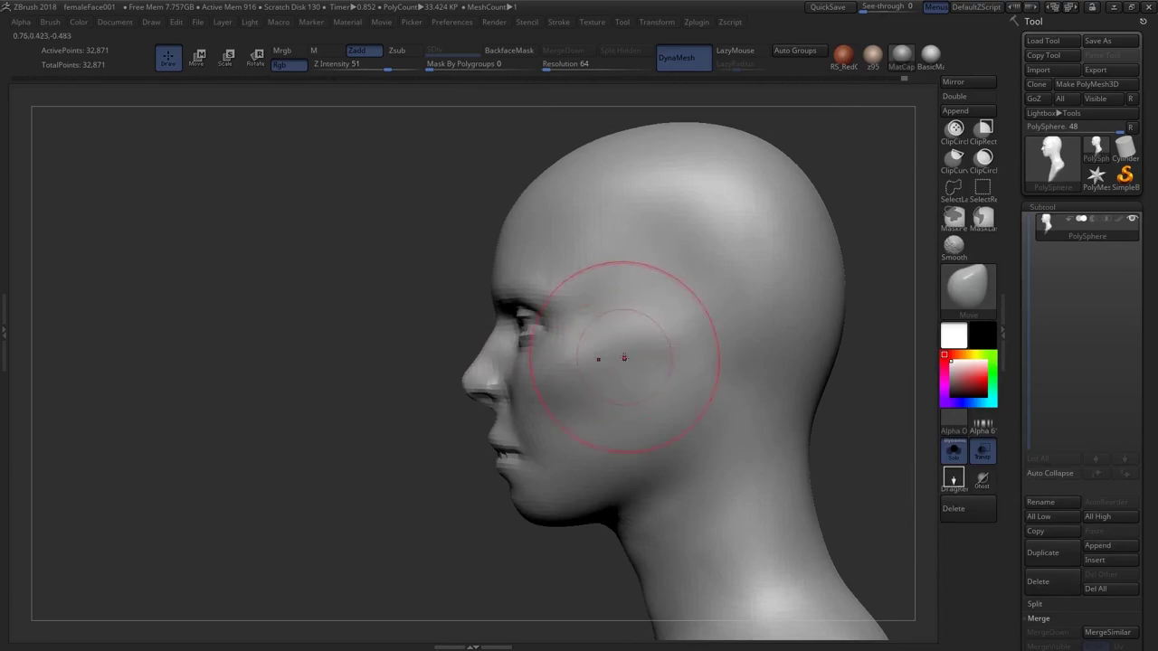
Reshape the cheek and the side of the face with a resized Move brush
key("s")
left_click_drag(576, 402, 545, 400)
right_click_drag(499, 403, 540, 408)
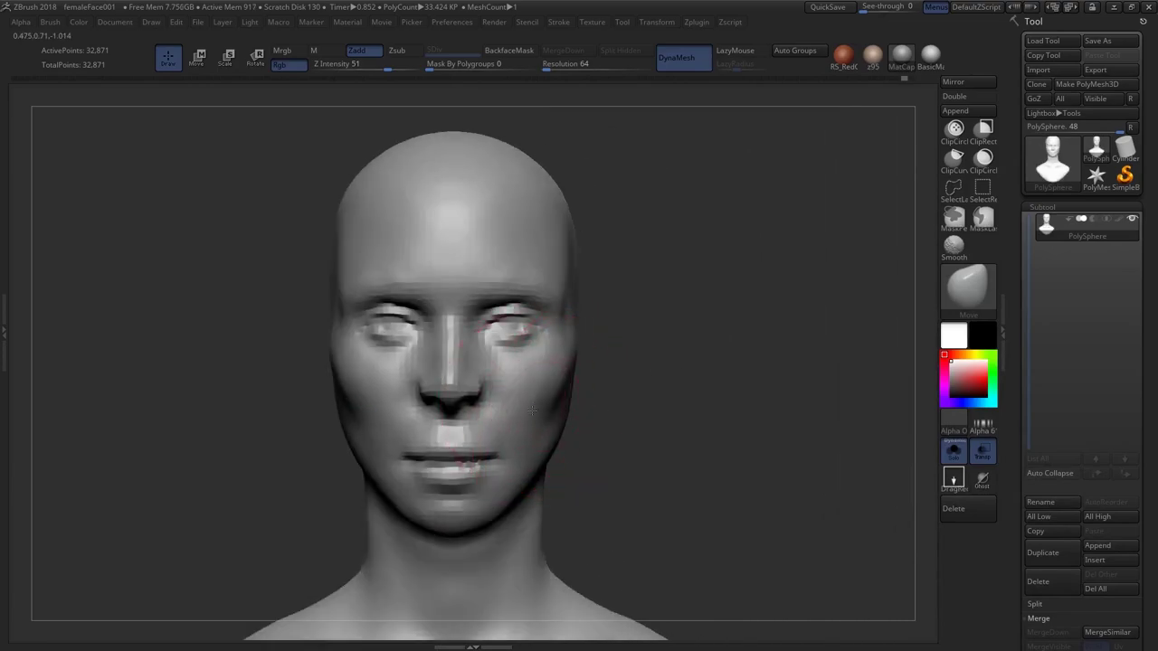
right_click_drag(619, 367, 543, 358)
key("s")
left_click_drag(593, 356, 606, 357)
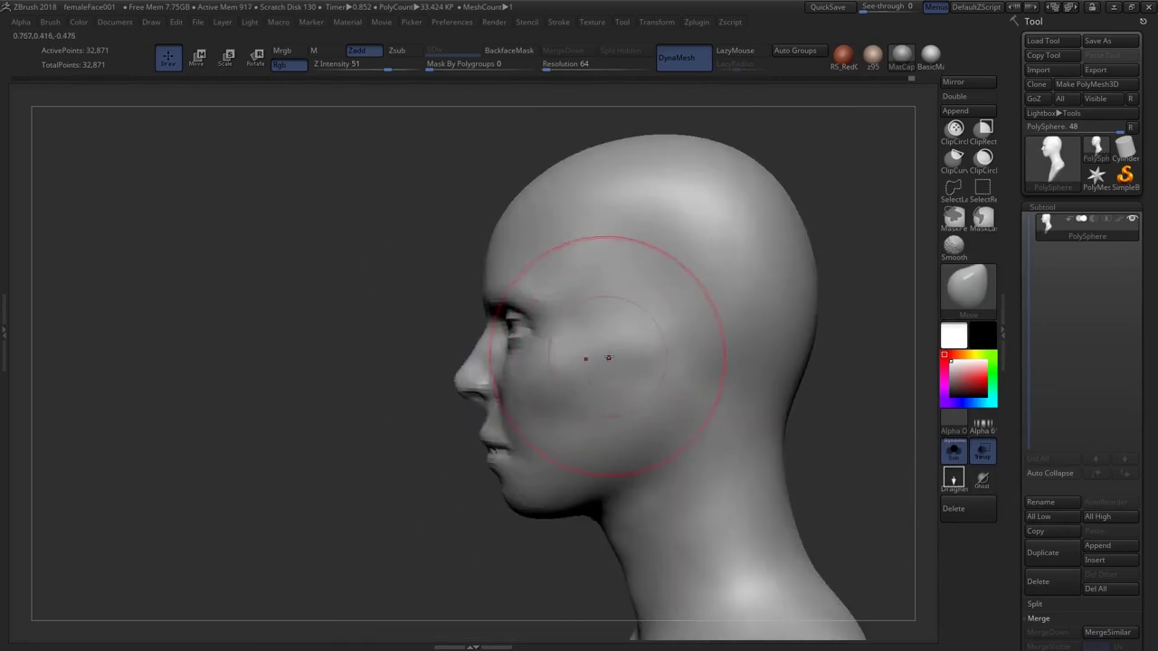
Build up the cheek between the eye and the mouth with the ClayBuildup brush
mouse_move(622, 370)
right_mouse_down("alt")
mouse_move(511, 359)
mouse_move(553, 392)
mouse_move(537, 415)
right_mouse_up("alt")
key("b")
key("c")
key("b")
key("s")
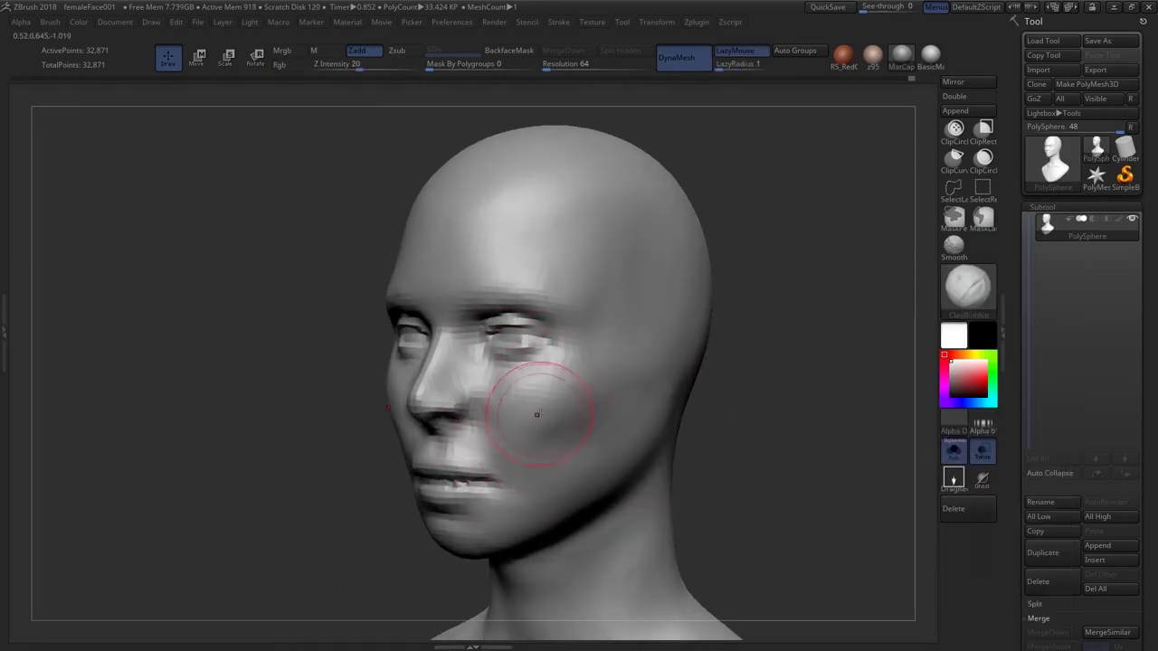
right_click_drag(517, 414, 534, 438)
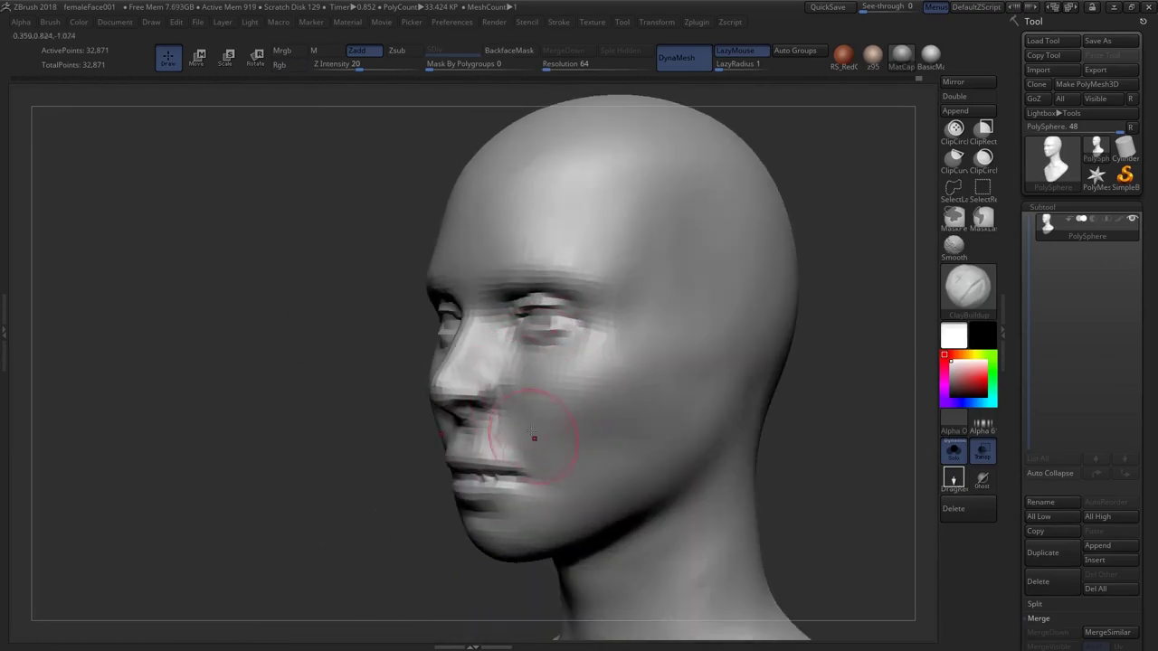
right_click_drag(570, 385, 513, 418)
right_click_drag(598, 402, 677, 363)
right_click_drag(677, 364, 675, 398, "ctrl")
mouse_move(588, 385)
right_mouse_down()
mouse_move(558, 380)
mouse_move(557, 354)
mouse_move(485, 409)
mouse_move(483, 444)
mouse_move(460, 411)
mouse_move(463, 384)
right_mouse_up()
Refine the chin and the underside of the jaw in profile with the Move brush
key("b")
key("m")
key("v")
key("s")
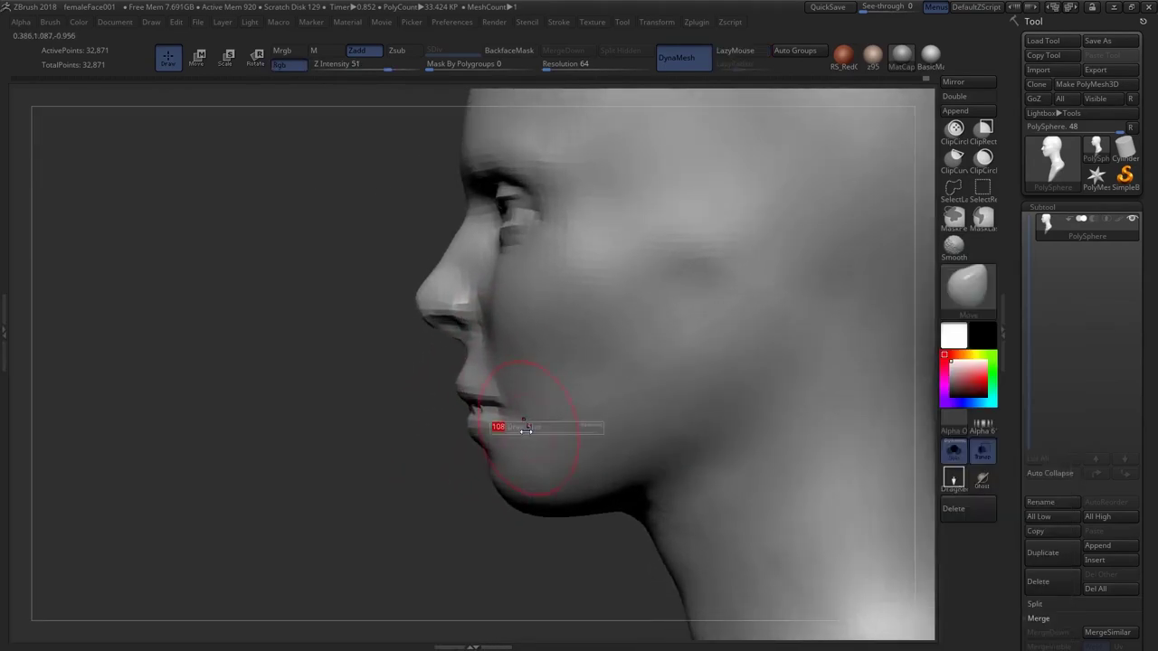
left_click_drag(504, 508, 505, 508)
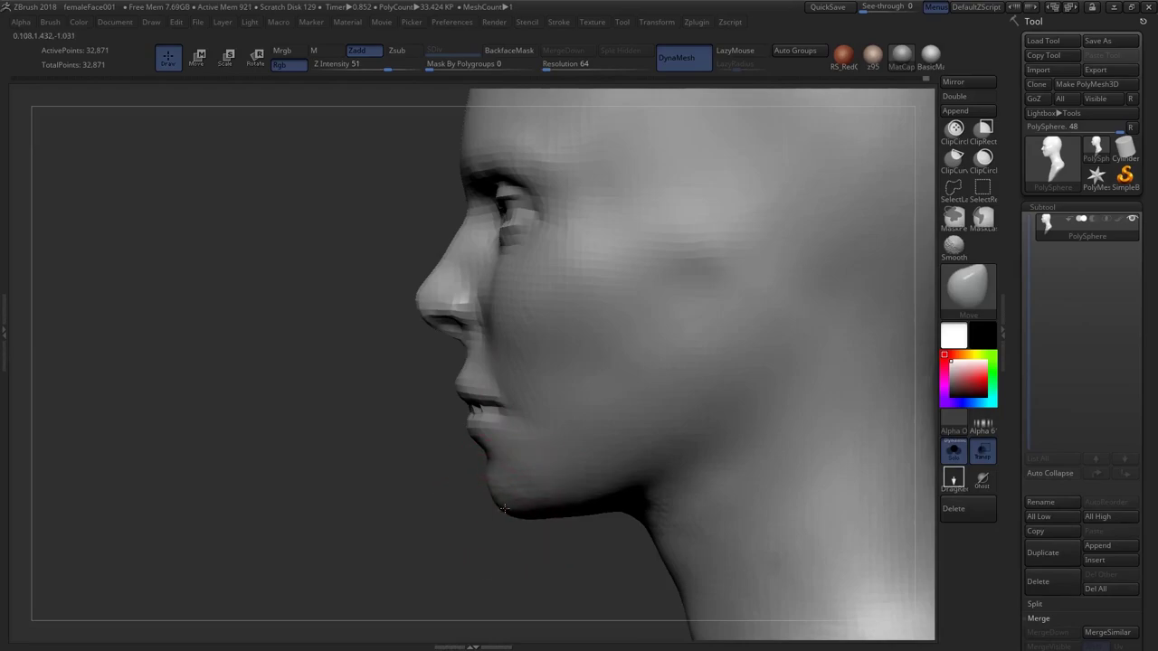
right_click_drag(511, 504, 513, 493, "alt")
left_click_drag(549, 499, 550, 492)
right_click_drag(608, 490, 584, 479)
mouse_move(511, 440)
right_mouse_down()
mouse_move(521, 447)
mouse_move(525, 429)
right_mouse_up()
right_click_drag(593, 472, 546, 390, "ctrl")
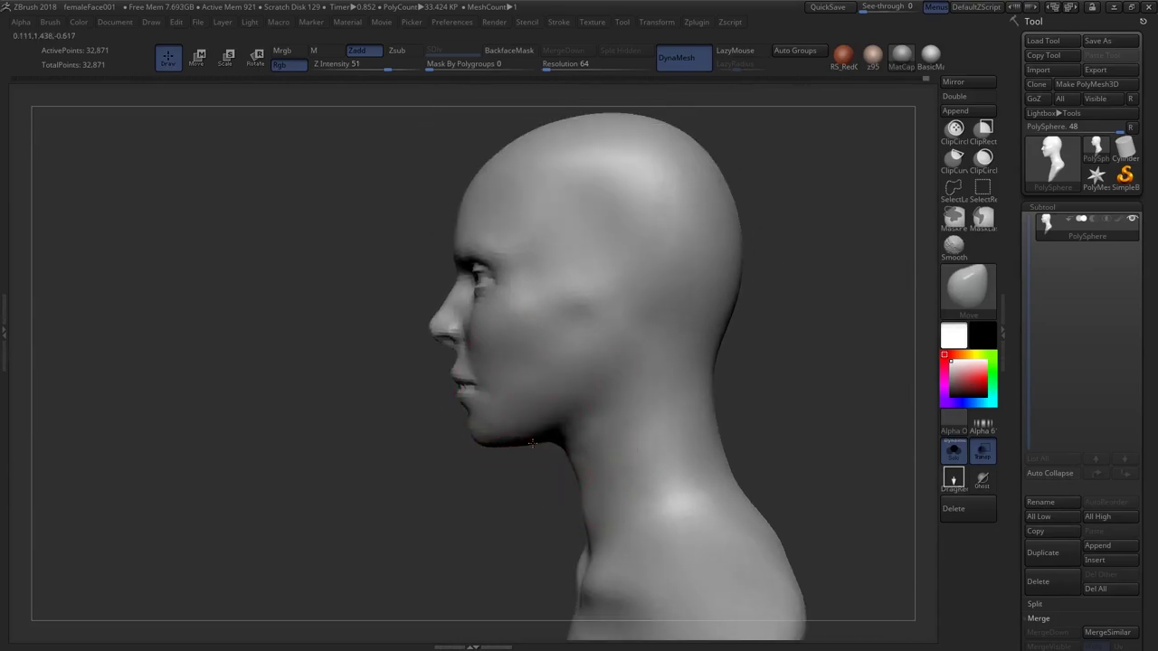
Adjust the chest and lower bust silhouette in side view with a resized Move brush
right_click_drag(604, 449, 583, 323)
right_click_drag(602, 497, 593, 453, "ctrl")
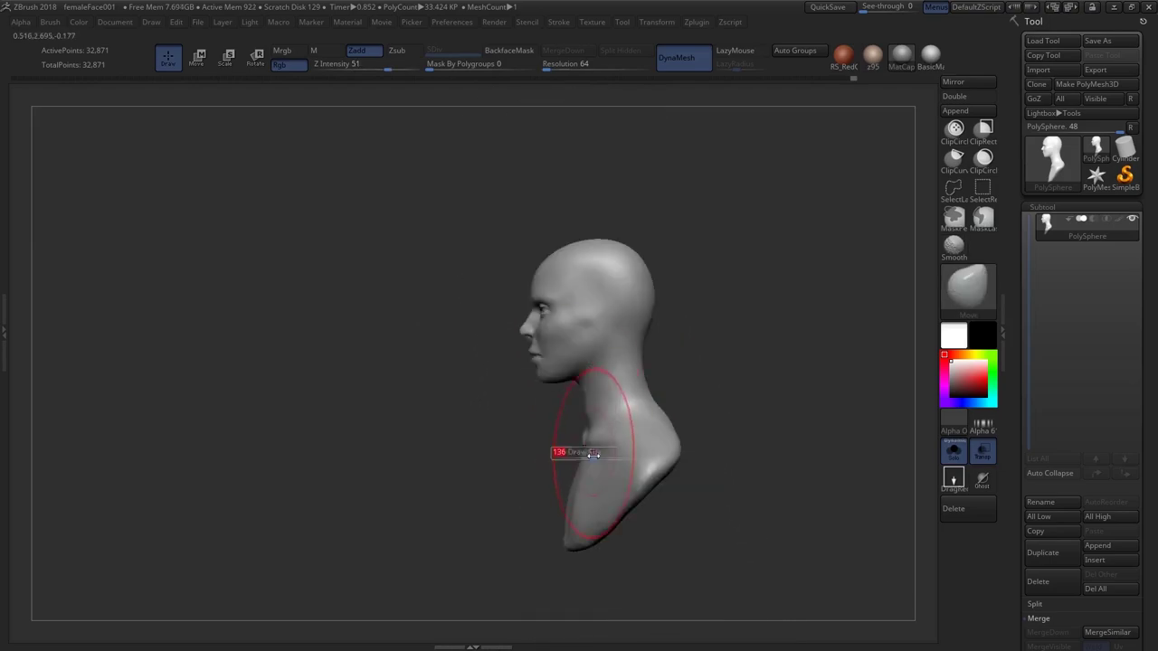
left_click_drag(618, 476, 612, 478)
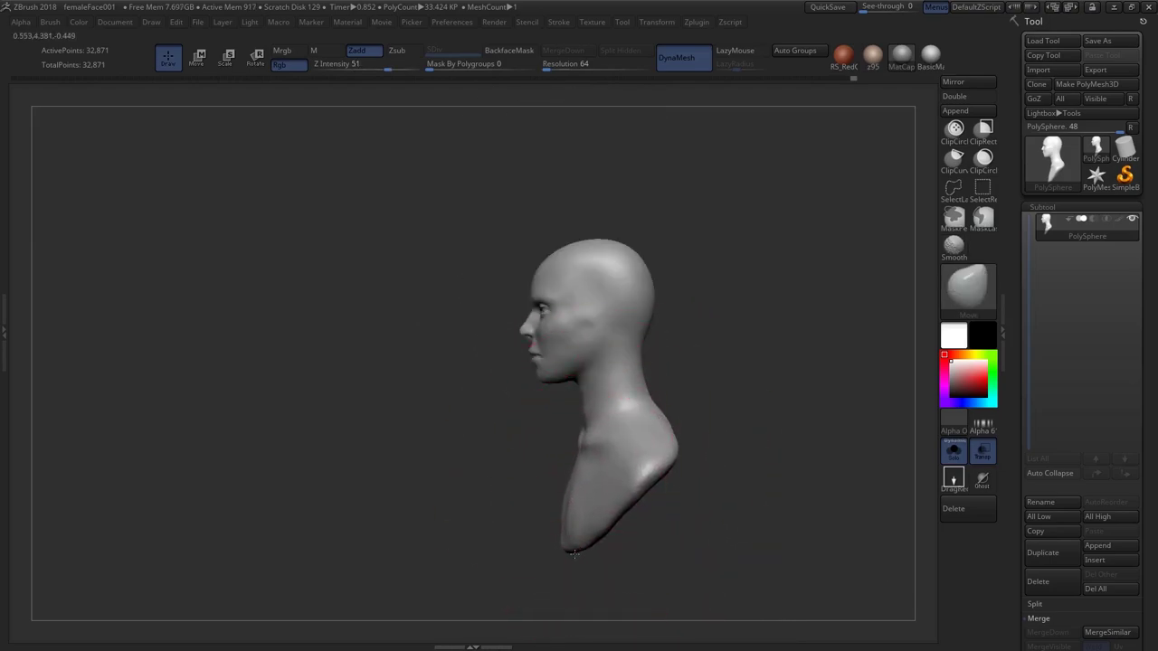
right_click_drag(633, 380, 673, 419, "ctrl")
Reshape the back of the head and the nape of the neck in profile with the Move brush
right_click_drag(687, 272, 612, 497, "alt")
key("s")
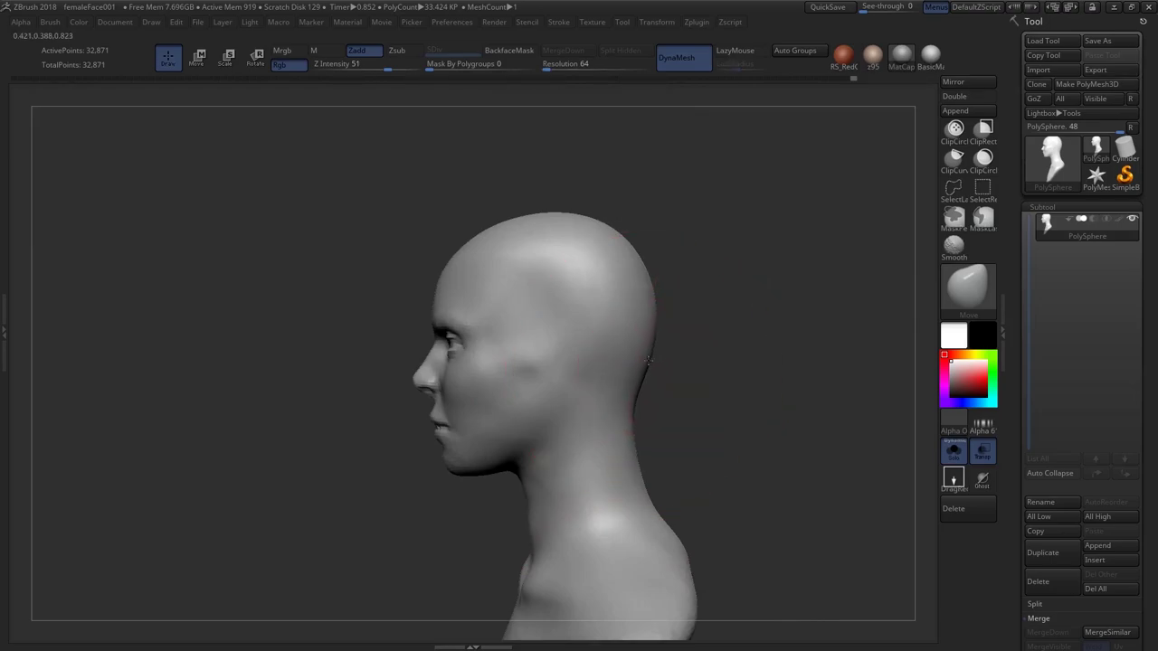
key("s")
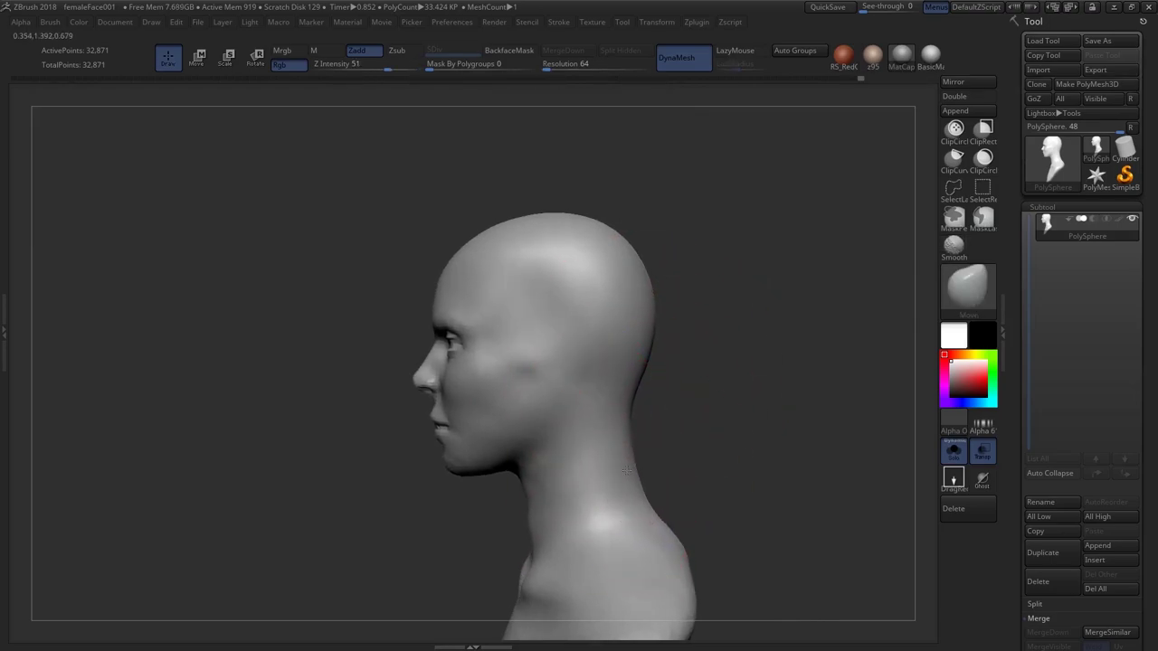
right_click_drag(627, 470, 648, 427, "alt")
key("s")
left_click_drag(584, 462, 574, 462)
Adjust the throat and the base of the neck in profile with the Move brush
right_click_drag(579, 443, 593, 480, "ctrl")
right_click_drag(516, 429, 520, 420, "ctrl")
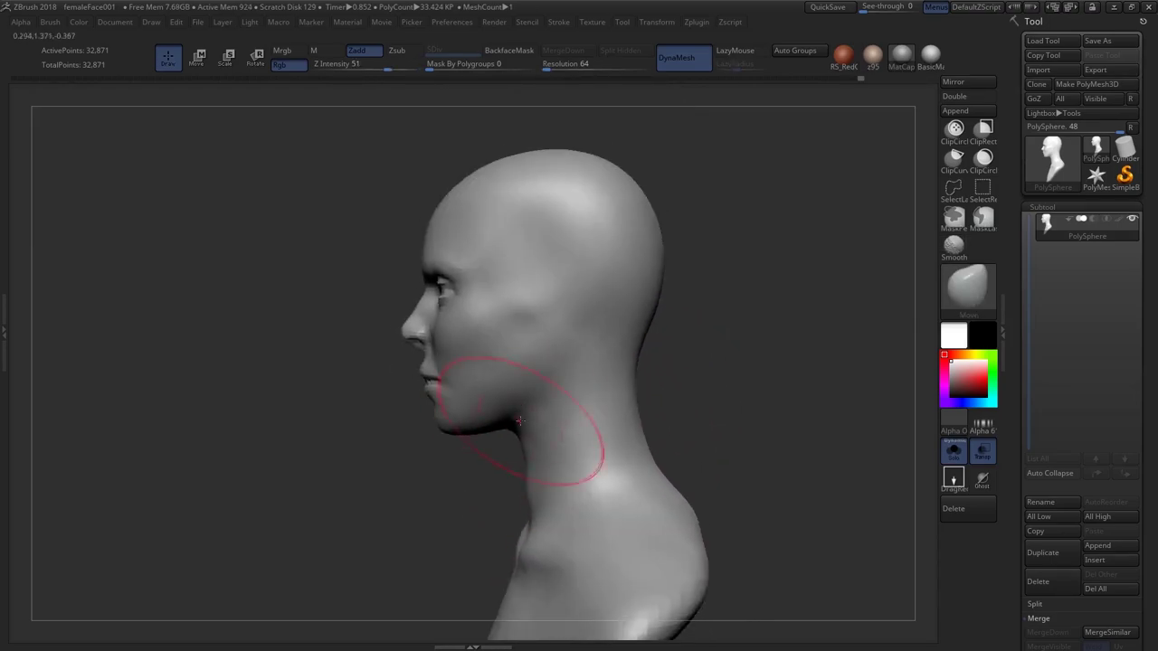
left_click_drag(538, 511, 531, 509)
mouse_move(629, 466)
right_mouse_down("alt")
mouse_move(688, 412)
mouse_move(704, 470)
mouse_move(697, 437)
right_mouse_up("alt")
right_click_drag(696, 484, 716, 533)
right_click_drag(697, 548, 584, 425, "alt")
right_click_drag(577, 340, 590, 425, "ctrl")
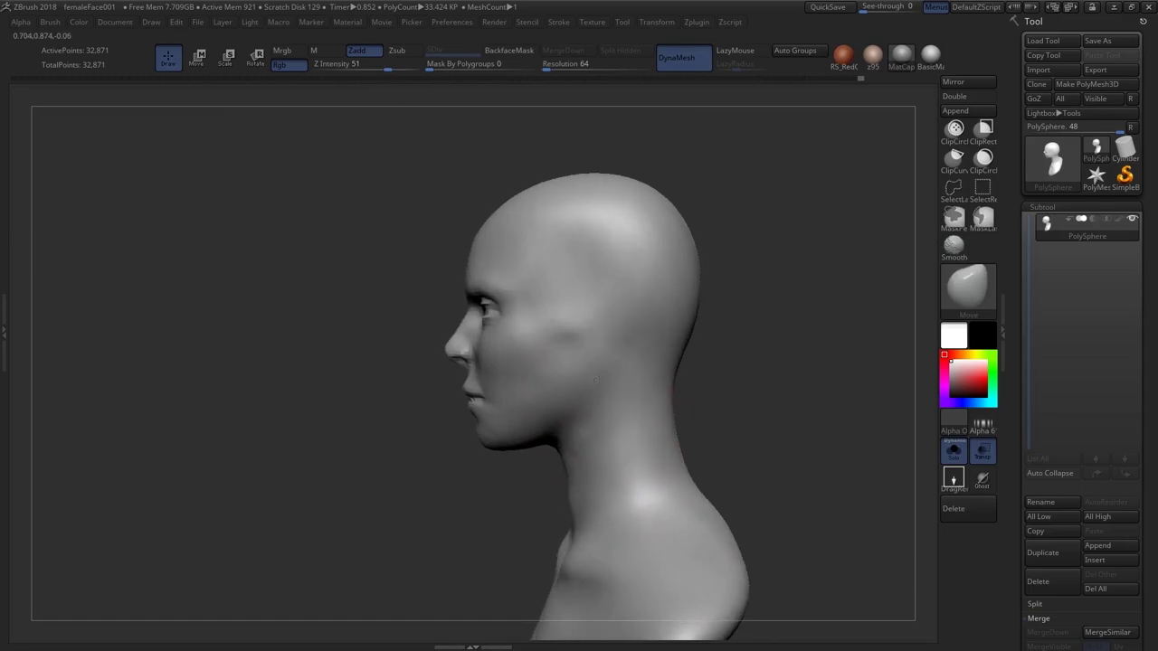
Refine the mouth corners and surrounding lower face with the Move brush
right_click_drag(552, 347, 579, 353)
mouse_move(579, 352)
right_mouse_down("ctrl")
mouse_move(579, 404)
mouse_move(621, 407)
right_mouse_up("ctrl")
right_click_drag(621, 408, 615, 389, "ctrl")
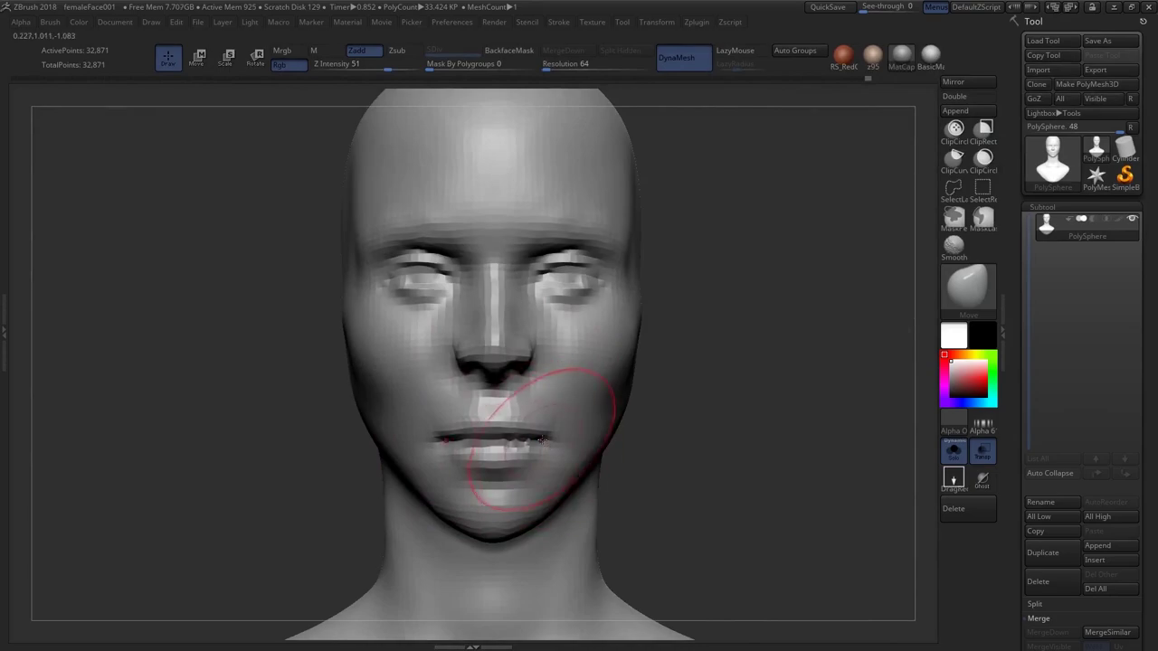
right_click_drag(520, 443, 429, 441)
mouse_move(514, 439)
right_mouse_down()
mouse_move(525, 428)
mouse_move(548, 449)
mouse_move(540, 410)
mouse_move(493, 480)
mouse_move(462, 476)
right_mouse_up()
right_click_drag(508, 368, 501, 420, "ctrl")
key("c")
key("v")
key("v")
left_click_drag(947, 355, 946, 353)
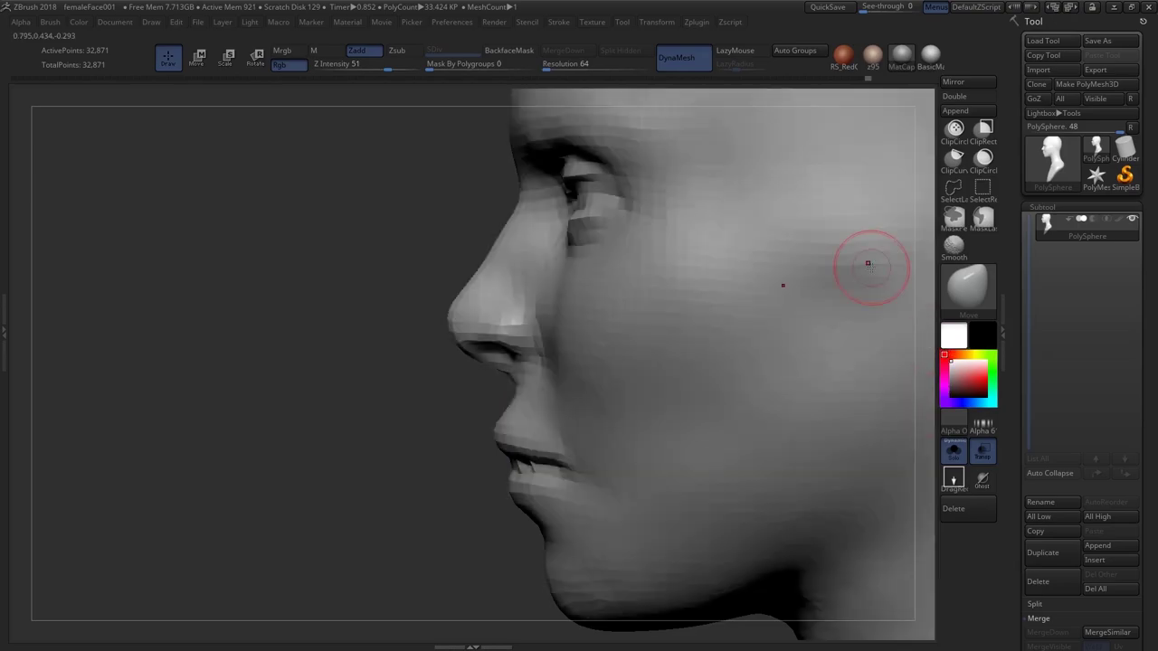
Build up the forms around the lips with the ClayBuildup brush
key("b")
key("c")
key("b")
right_click_drag(398, 371, 561, 394)
left_click_drag(440, 419, 440, 408)
mouse_move(453, 412)
right_mouse_down()
mouse_move(475, 422)
mouse_move(398, 425)
mouse_move(453, 423)
right_mouse_up()
left_click_drag(511, 393, 493, 425)
mouse_move(493, 427)
right_mouse_down()
mouse_move(535, 408)
mouse_move(515, 484)
mouse_move(506, 435)
mouse_move(587, 417)
mouse_move(573, 455)
mouse_move(507, 434)
right_mouse_up()
right_click_drag(507, 434, 590, 362, "ctrl")
mouse_move(590, 362)
right_mouse_down("ctrl")
mouse_move(569, 446)
mouse_move(479, 440)
mouse_move(483, 398)
mouse_move(496, 399)
mouse_move(484, 433)
right_mouse_up("ctrl")
Reshape the jaw angle and lower cheek with the Move brush in three-quarter view
key("b")
key("m")
key("v")
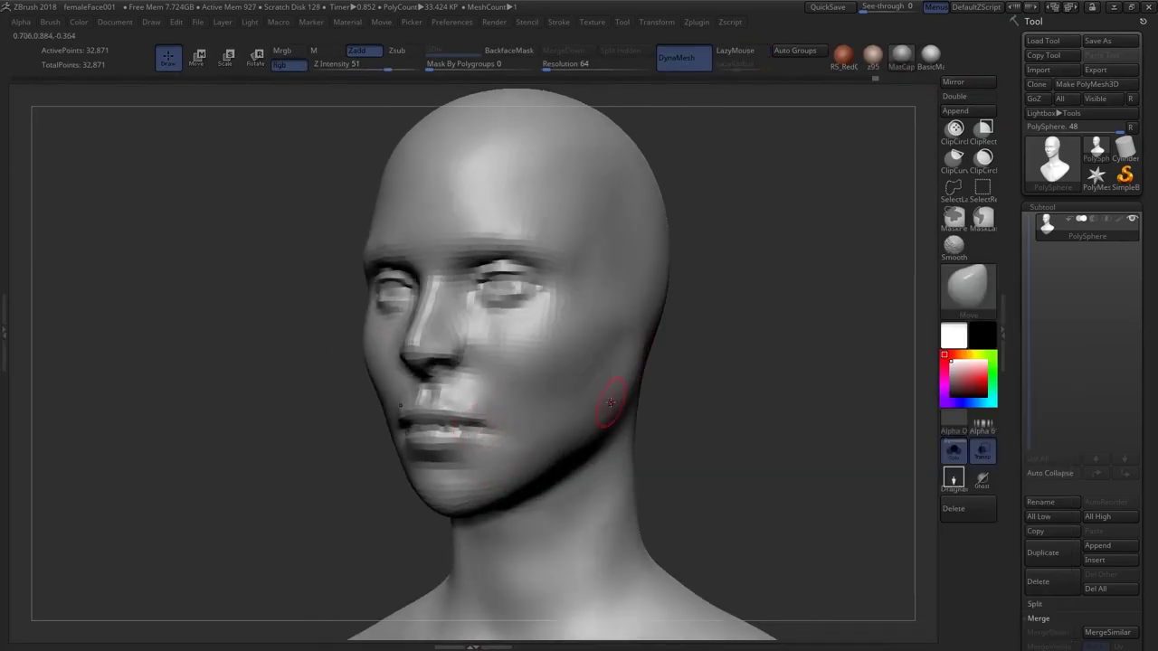
right_click_drag(570, 407, 505, 427)
right_click_drag(505, 427, 490, 342, "alt")
mouse_move(563, 453)
right_mouse_down()
mouse_move(563, 434)
mouse_move(620, 406)
mouse_move(525, 414)
right_mouse_up()
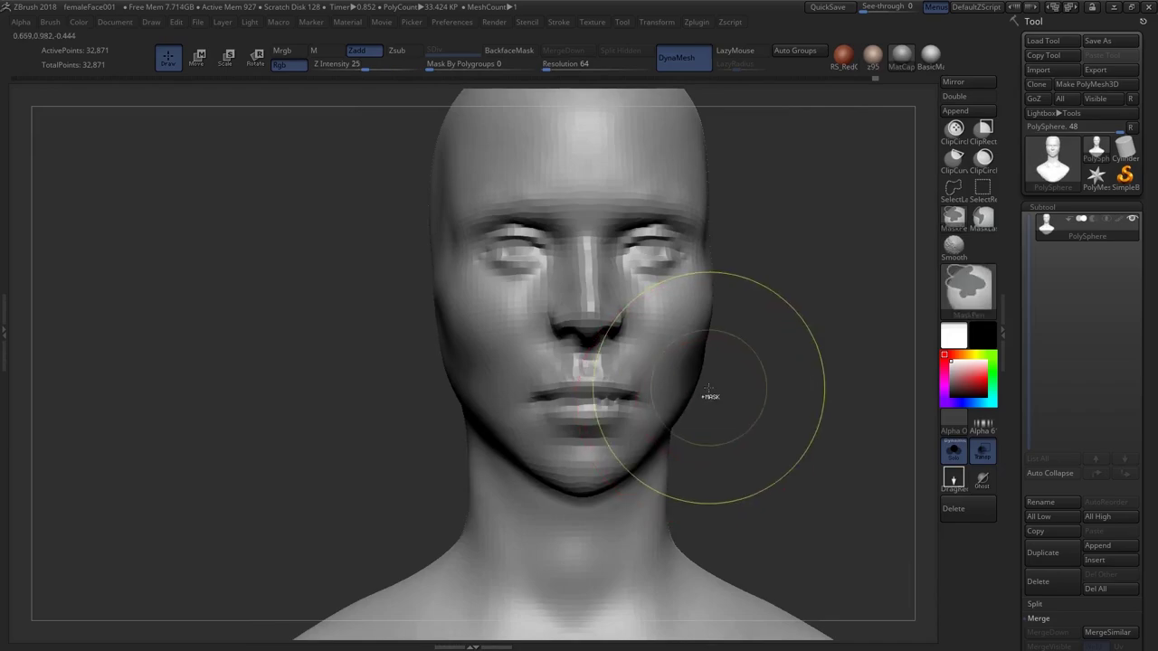
Refine the outline of the jaw corners in front view with the Move brush
mouse_move(711, 401)
right_mouse_down()
mouse_move(659, 439)
mouse_move(640, 414)
mouse_move(593, 412)
right_mouse_up()
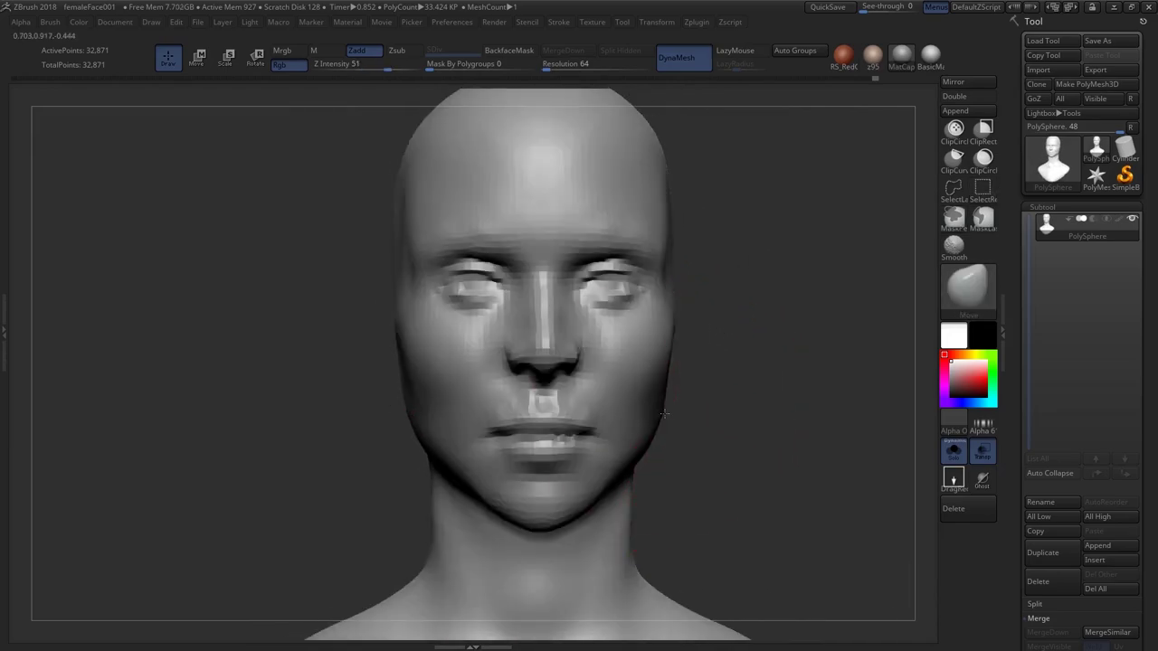
right_click_drag(664, 414, 650, 409, "alt")
right_click_drag(615, 465, 604, 444)
right_click_drag(595, 491, 555, 517)
right_click_drag(651, 473, 637, 461)
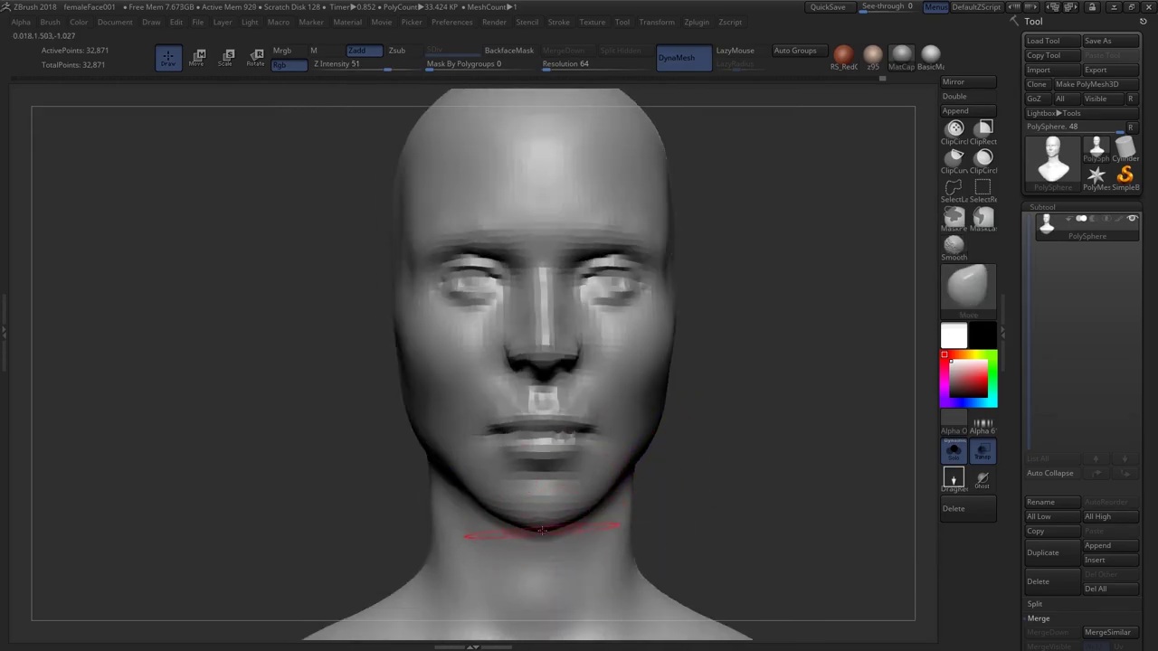
Adjust the bottom of the chin and the jawline towards the neck with a resized Move brush
right_click_drag(542, 531, 452, 522)
key("s")
mouse_move(582, 520)
right_mouse_down()
mouse_move(552, 526)
mouse_move(576, 512)
right_mouse_up()
left_click_drag(623, 471, 633, 471)
mouse_move(634, 469)
right_mouse_down()
mouse_move(603, 462)
mouse_move(657, 434)
right_mouse_up()
Pull in the sides of the face along the cheeks with a resized Move brush
mouse_move(651, 393)
right_mouse_down("ctrl")
mouse_move(612, 374)
mouse_move(580, 384)
mouse_move(610, 460)
mouse_move(631, 403)
mouse_move(645, 401)
right_mouse_up("ctrl")
key("s")
left_click_drag(645, 401, 665, 399)
right_click_drag(654, 362, 640, 362)
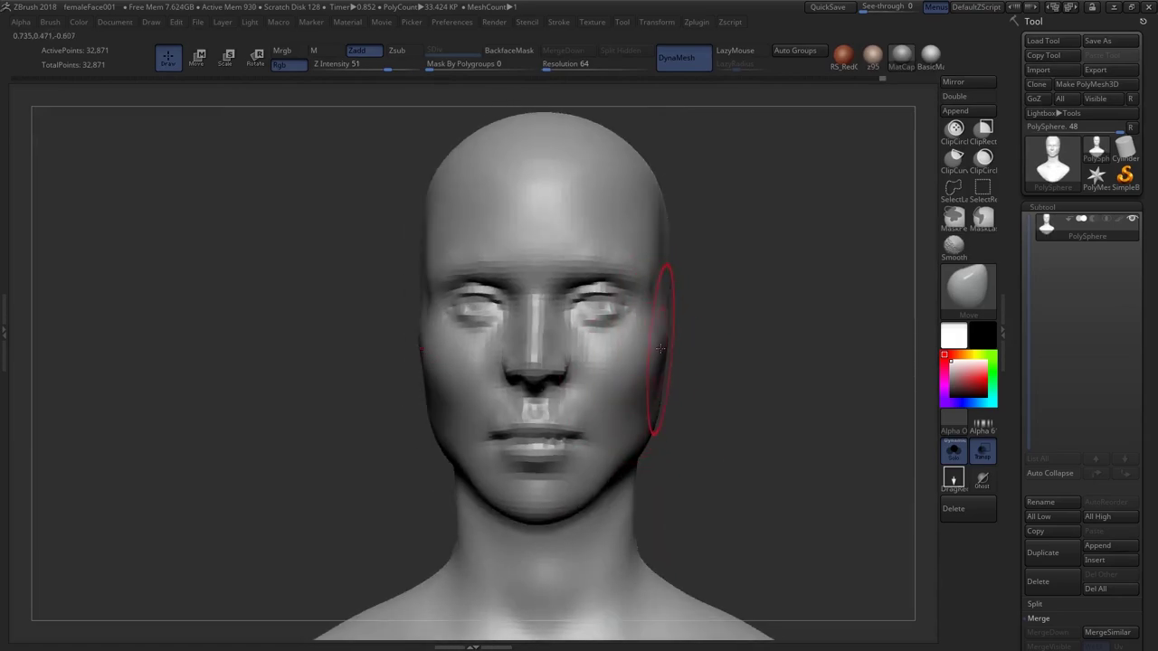
left_click_drag(661, 344, 649, 364)
Reshape the crown and upper sides of the skull with a large Move brush
right_click_drag(648, 364, 628, 320, "ctrl")
mouse_move(670, 245)
right_mouse_down("ctrl")
mouse_move(651, 299)
mouse_move(604, 276)
mouse_move(598, 389)
right_mouse_up("ctrl")
right_click_drag(597, 389, 532, 325, "alt")
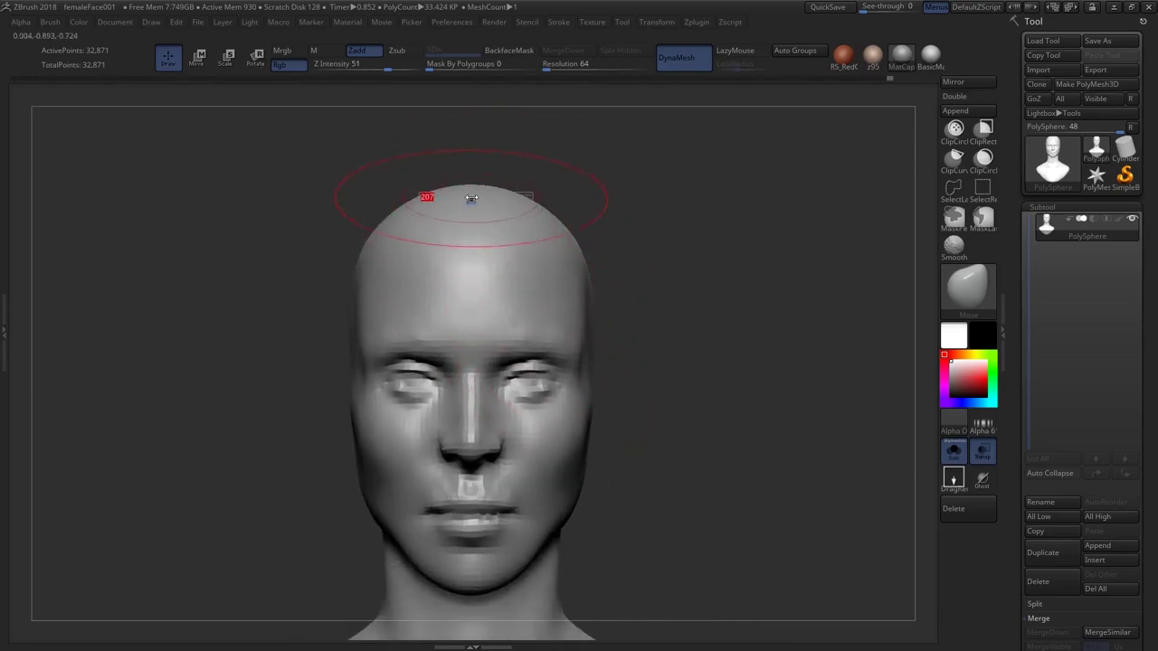
mouse_move(541, 197)
right_mouse_down()
mouse_move(475, 207)
mouse_move(561, 210)
right_mouse_up()
key("s")
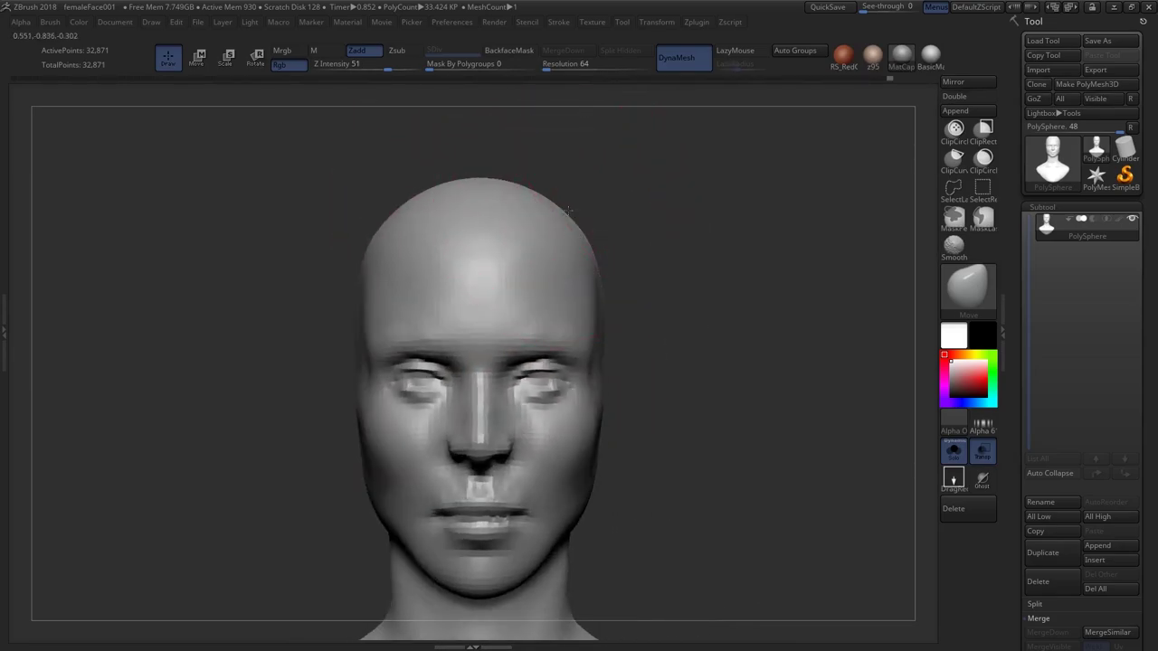
Refine the back of the skull in side view with a resized Move brush
mouse_move(661, 226)
right_mouse_down()
mouse_move(582, 238)
mouse_move(701, 271)
right_mouse_up()
right_click_drag(701, 271, 625, 291, "alt")
key("s")
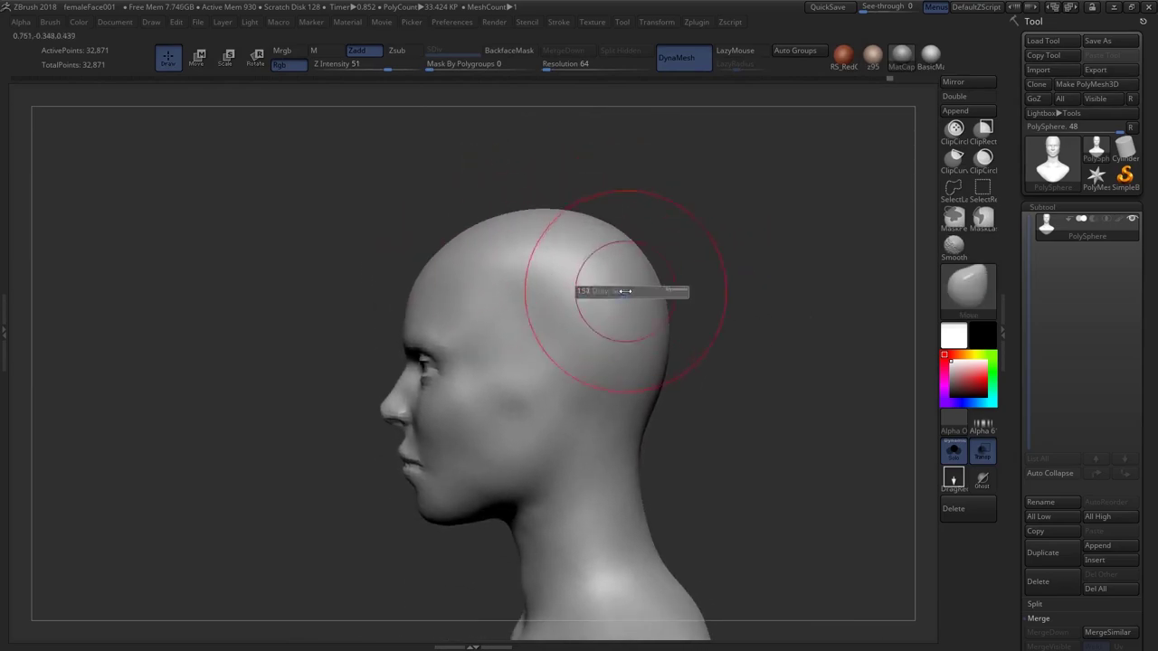
mouse_move(640, 362)
right_mouse_down("alt")
mouse_move(643, 331)
mouse_move(554, 326)
right_mouse_up("alt")
right_click_drag(555, 326, 625, 342, "alt")
mouse_move(625, 342)
right_mouse_down("ctrl")
mouse_move(555, 436)
mouse_move(580, 417)
mouse_move(614, 439)
mouse_move(541, 442)
mouse_move(577, 444)
mouse_move(581, 426)
mouse_move(572, 425)
mouse_move(608, 371)
right_mouse_up("ctrl")
Raise the slope of the shoulders beside the neck with a resized Move brush
key("s")
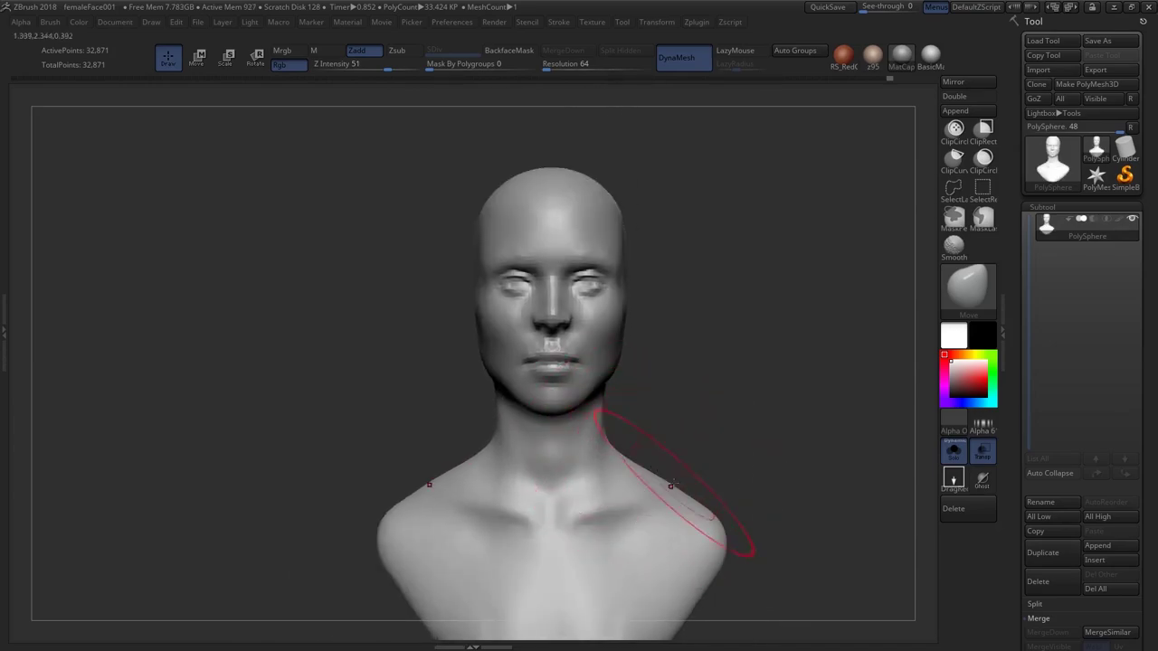
left_click_drag(671, 485, 670, 469)
mouse_move(673, 469)
right_mouse_down("ctrl")
mouse_move(677, 442)
mouse_move(650, 458)
mouse_move(670, 456)
right_mouse_up("ctrl")
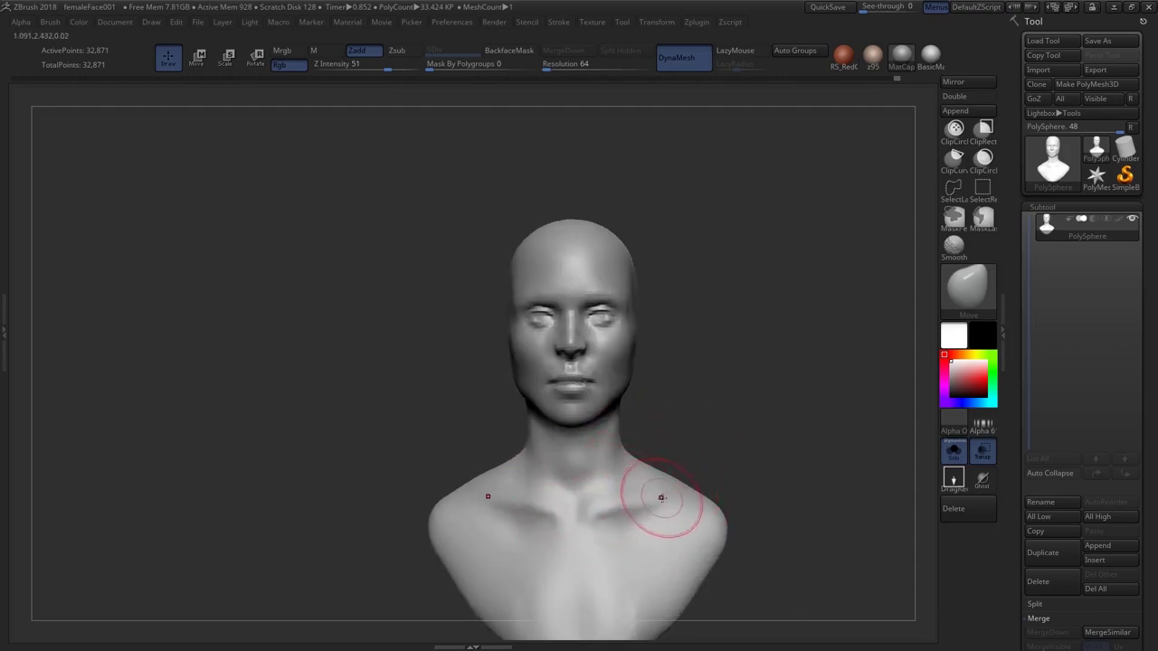
Refine the jaw corners and lower cheeks in front view with a Move brush
right_click_drag(661, 498, 616, 452)
right_click_drag(602, 436, 588, 382, "alt")
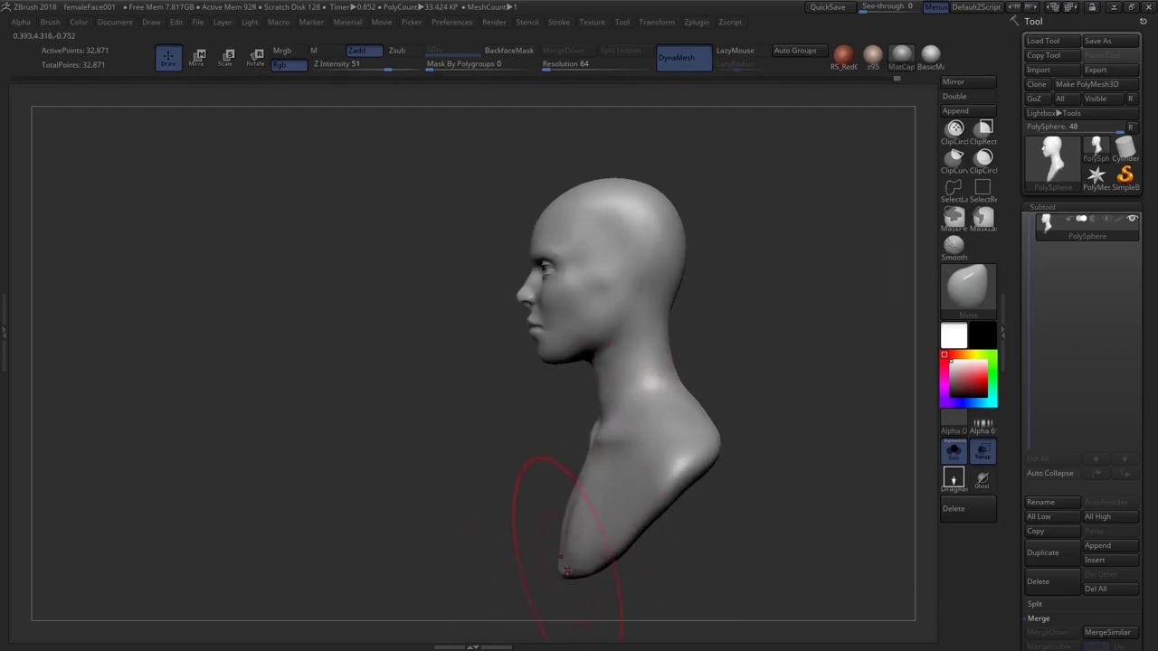
right_click_drag(571, 533, 624, 348)
mouse_move(624, 348)
right_mouse_down("alt")
mouse_move(615, 460)
mouse_move(629, 302)
mouse_move(605, 246)
mouse_move(572, 215)
right_mouse_up("alt")
right_click_drag(573, 214, 591, 227, "alt")
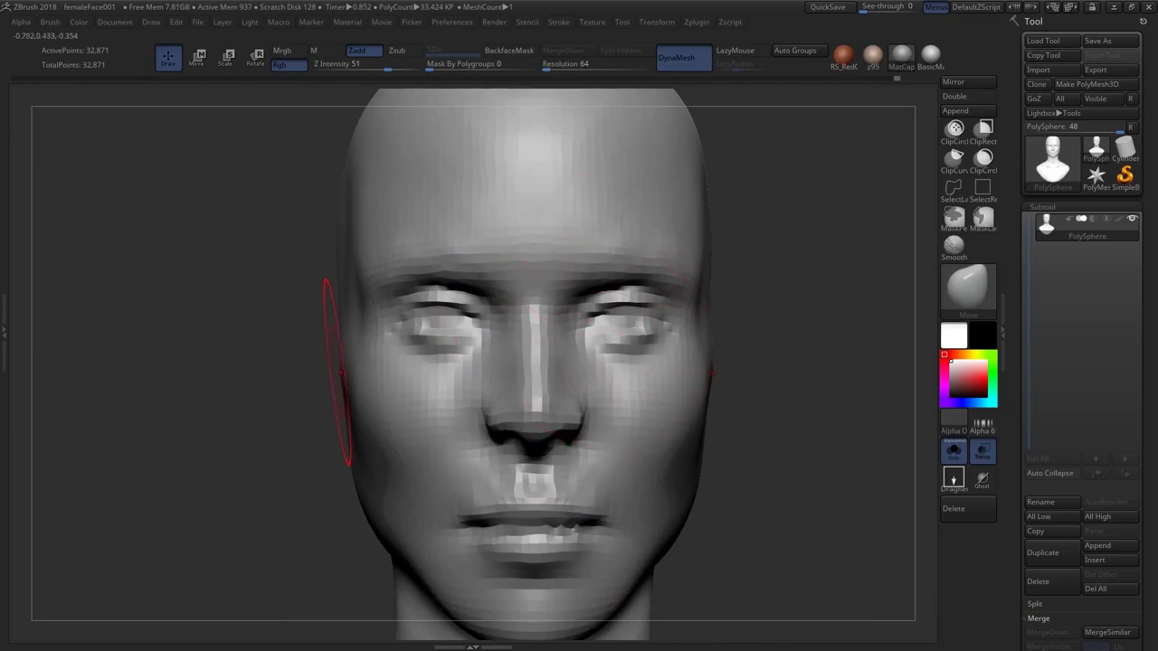
right_click_drag(625, 415, 581, 346)
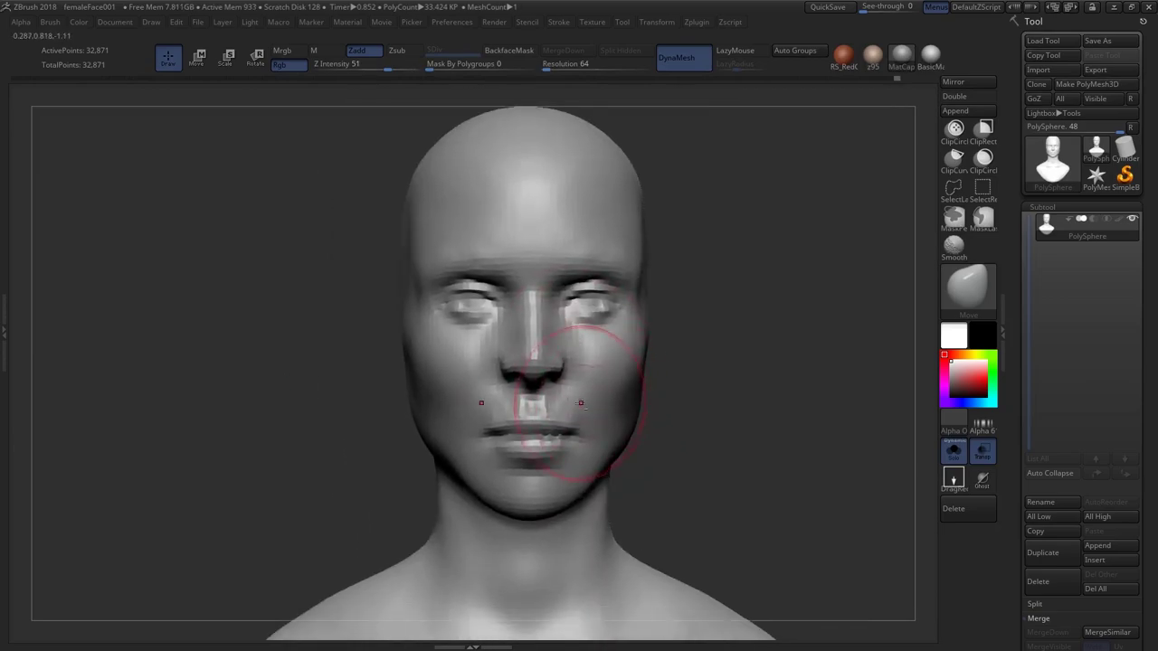
right_click_drag(579, 403, 590, 430, "ctrl")
right_click_drag(609, 469, 584, 463)
left_click_drag(609, 458, 606, 455)
right_click_drag(588, 462, 610, 466)
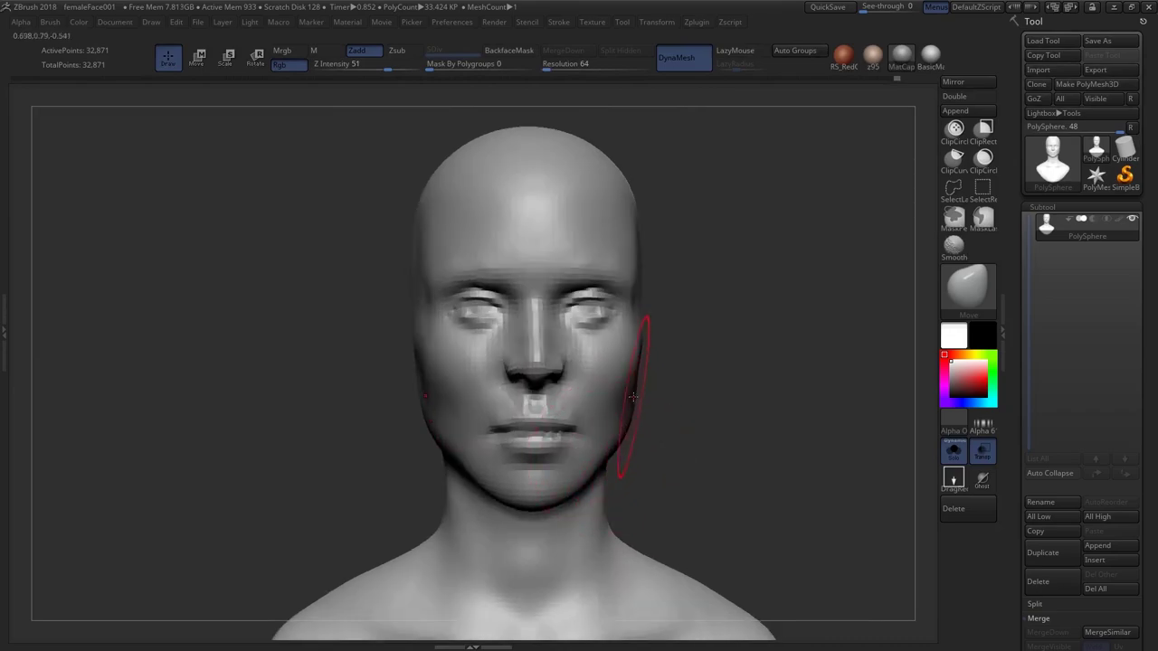
Adjust the outer jawline and the chin in front and side view with a resized Move brush
right_click_drag(632, 396, 624, 387, "alt")
key("s")
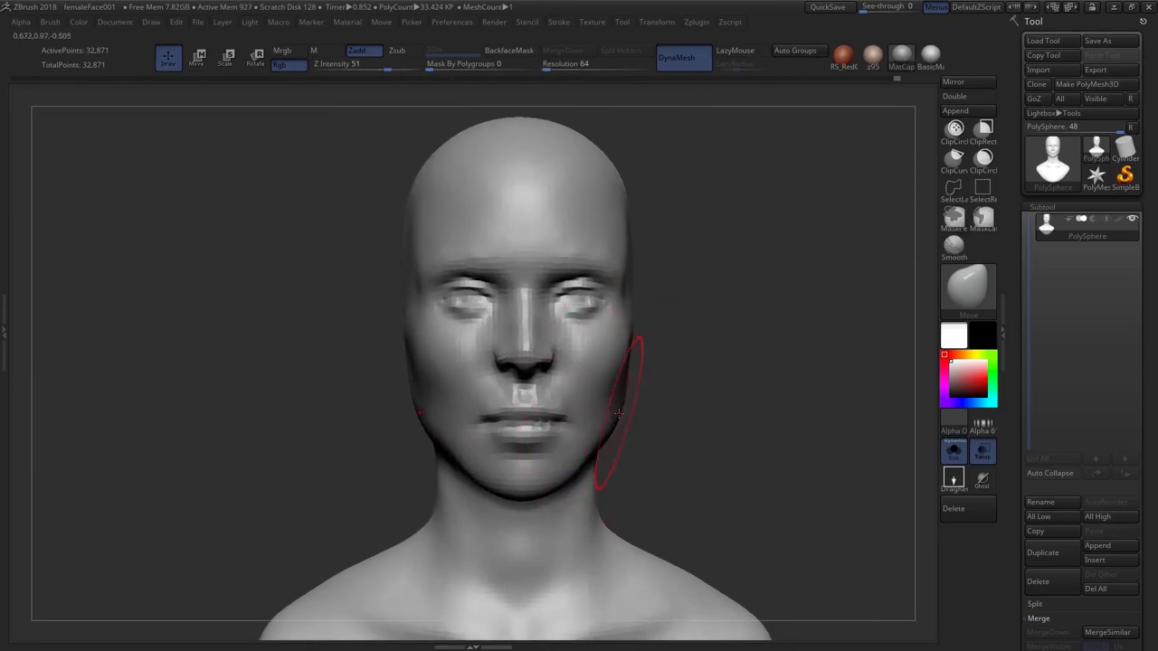
mouse_move(622, 411)
right_mouse_down("alt")
mouse_move(586, 448)
mouse_move(586, 423)
right_mouse_up("alt")
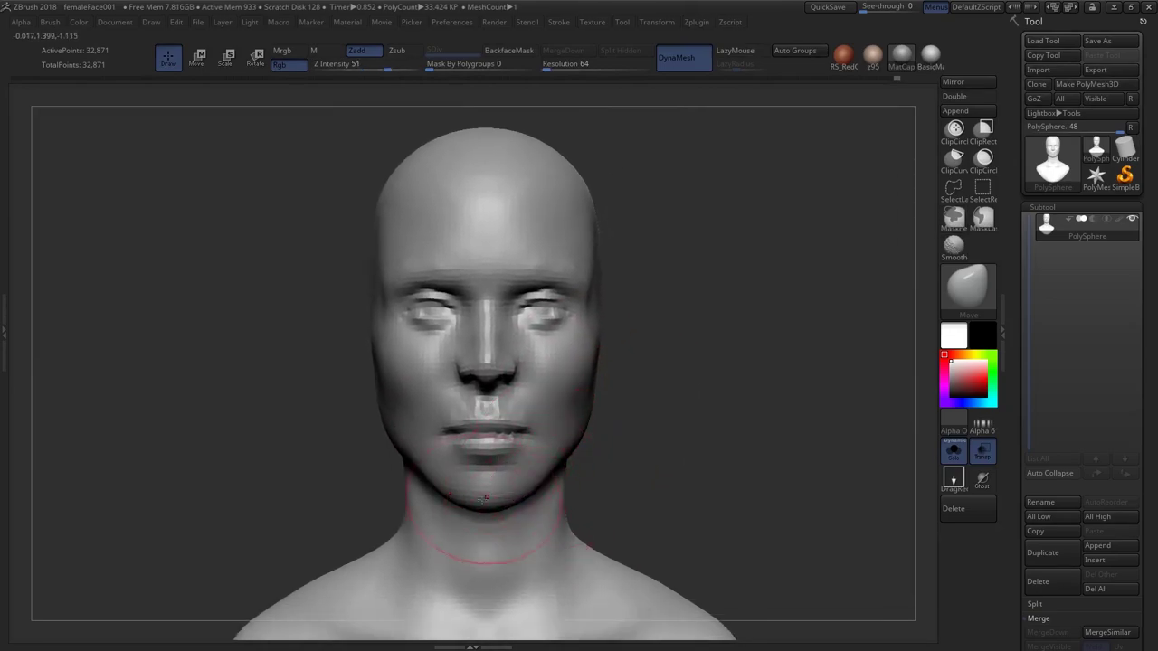
right_click_drag(483, 500, 492, 513, "ctrl")
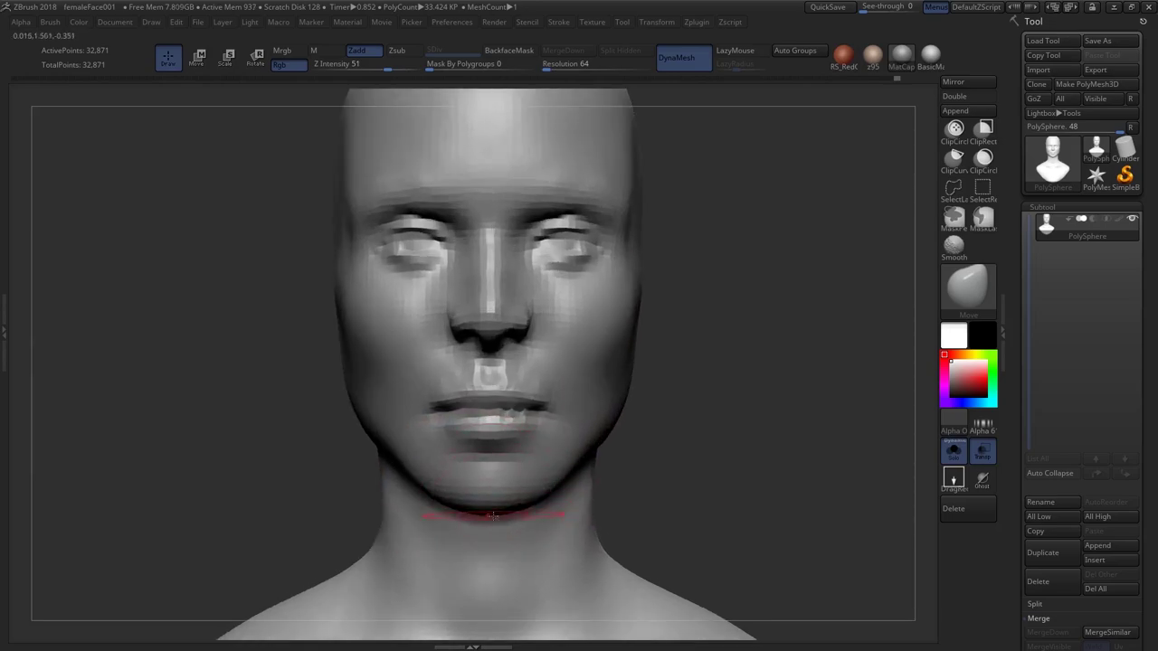
right_click_drag(543, 475, 509, 488)
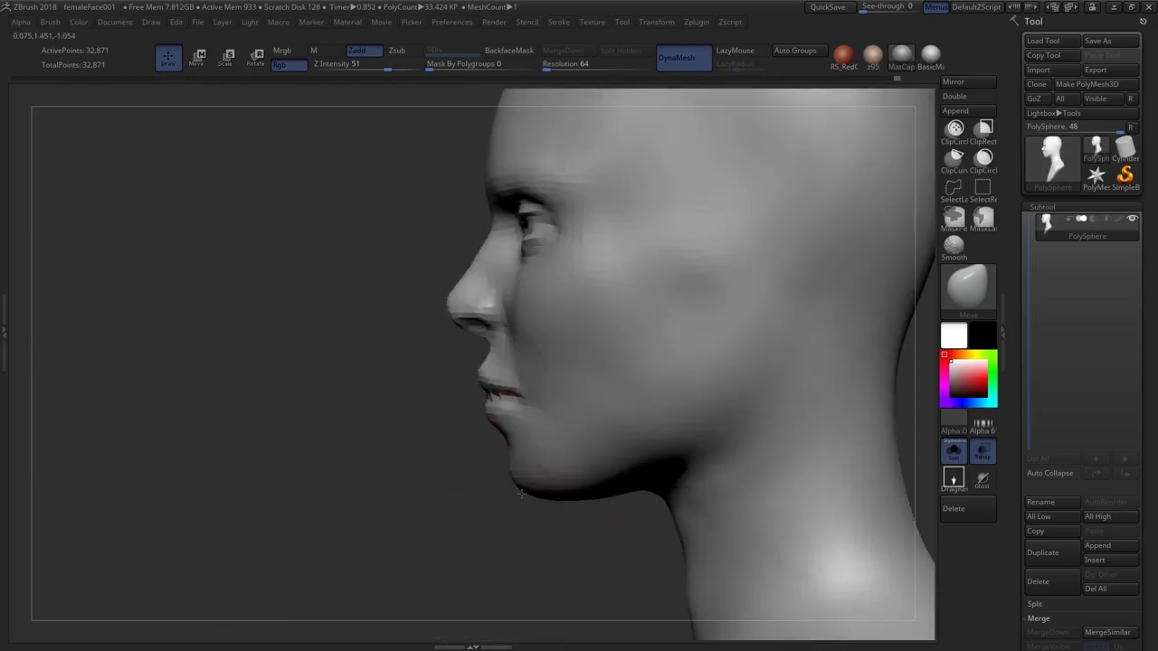
mouse_move(519, 462)
right_mouse_down("shift")
mouse_move(527, 403)
mouse_move(548, 419)
right_mouse_up("shift")
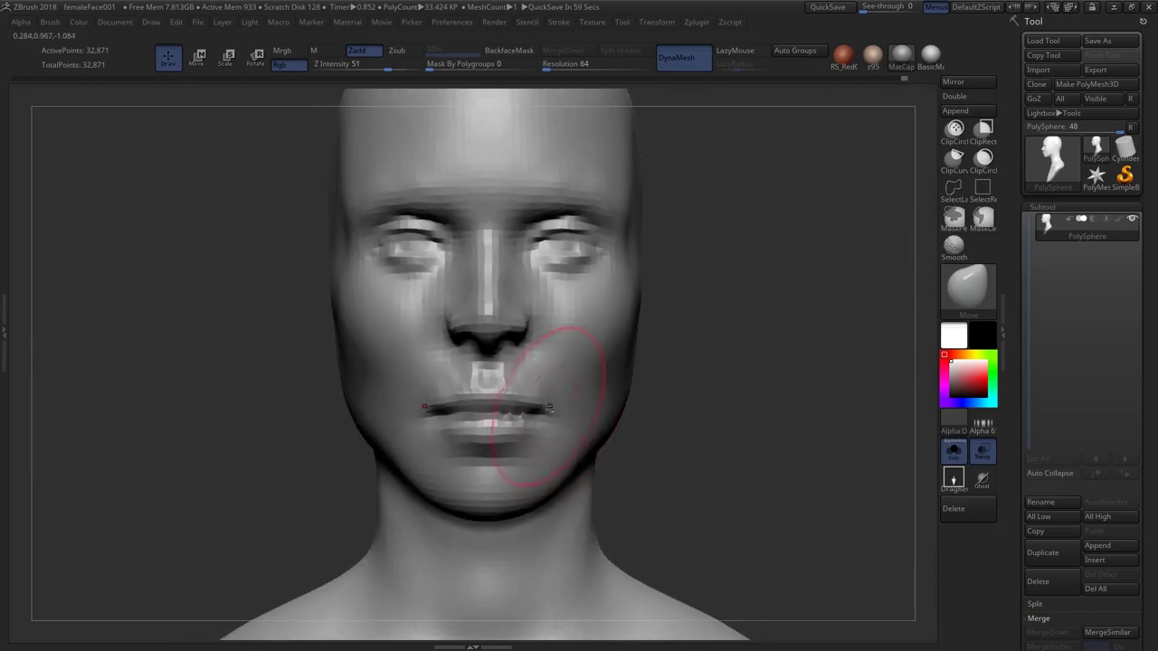
Shape the cheeks beside the mouth and below the eyes with a resized Move brush
right_click_drag(588, 452, 597, 430, "ctrl")
key("s")
right_click_drag(603, 391, 594, 419, "alt")
right_click_drag(591, 368, 553, 378, "alt")
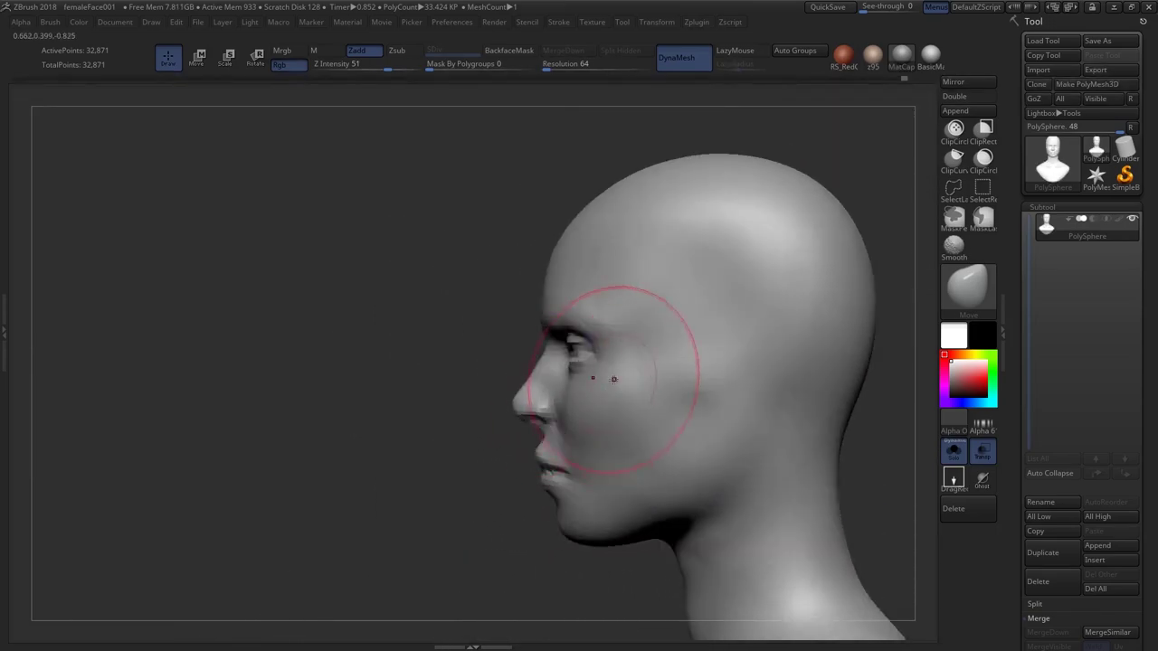
key("s")
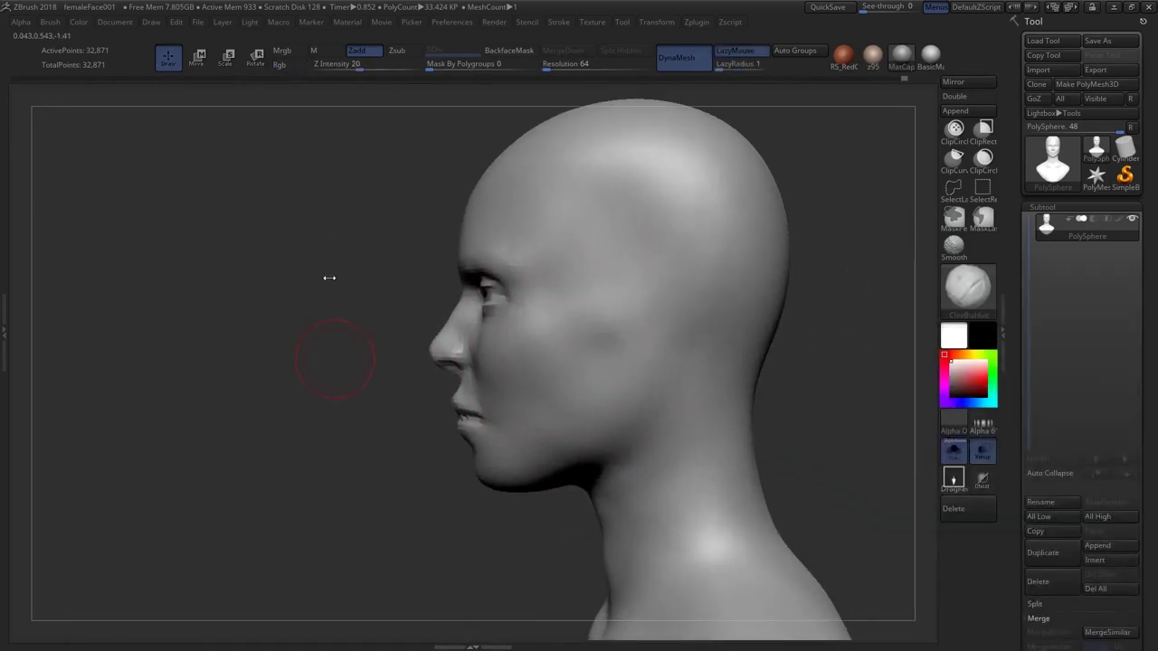
Push in the sides of the nose toward the tip from below with the Move brush
right_click_drag(329, 277, 565, 294)
mouse_move(565, 294)
right_mouse_down("ctrl")
mouse_move(588, 365)
mouse_move(563, 310)
mouse_move(339, 312)
mouse_move(548, 317)
mouse_move(543, 362)
mouse_move(473, 356)
mouse_move(381, 403)
right_mouse_up("ctrl")
mouse_move(471, 405)
right_mouse_down()
mouse_move(534, 418)
mouse_move(482, 449)
mouse_move(563, 457)
mouse_move(530, 434)
mouse_move(527, 485)
mouse_move(489, 479)
right_mouse_up()
mouse_move(535, 414)
right_mouse_down()
mouse_move(669, 416)
mouse_move(519, 400)
mouse_move(525, 391)
right_mouse_up()
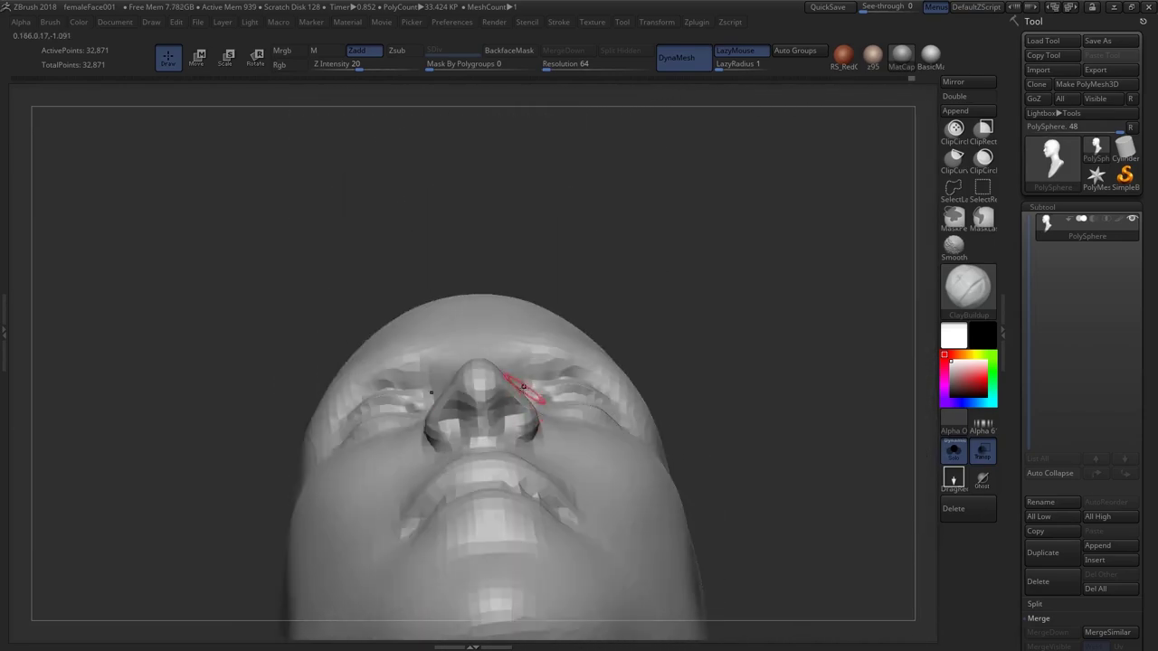
key("b")
key("m")
key("v")
left_click_drag(518, 389, 512, 392)
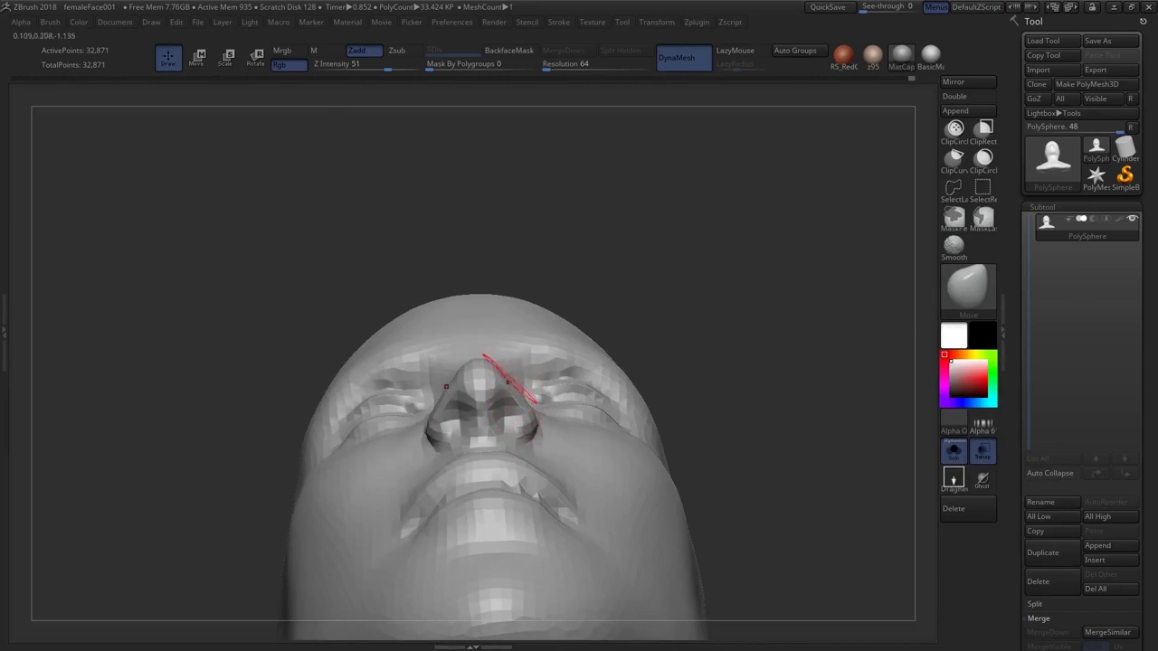
Add volume to the lips in front view with the ClayBuildup brush
right_click_drag(504, 374, 425, 349)
right_click_drag(426, 349, 498, 337, "ctrl")
right_click_drag(497, 337, 576, 351)
right_click_drag(576, 351, 538, 435, "ctrl")
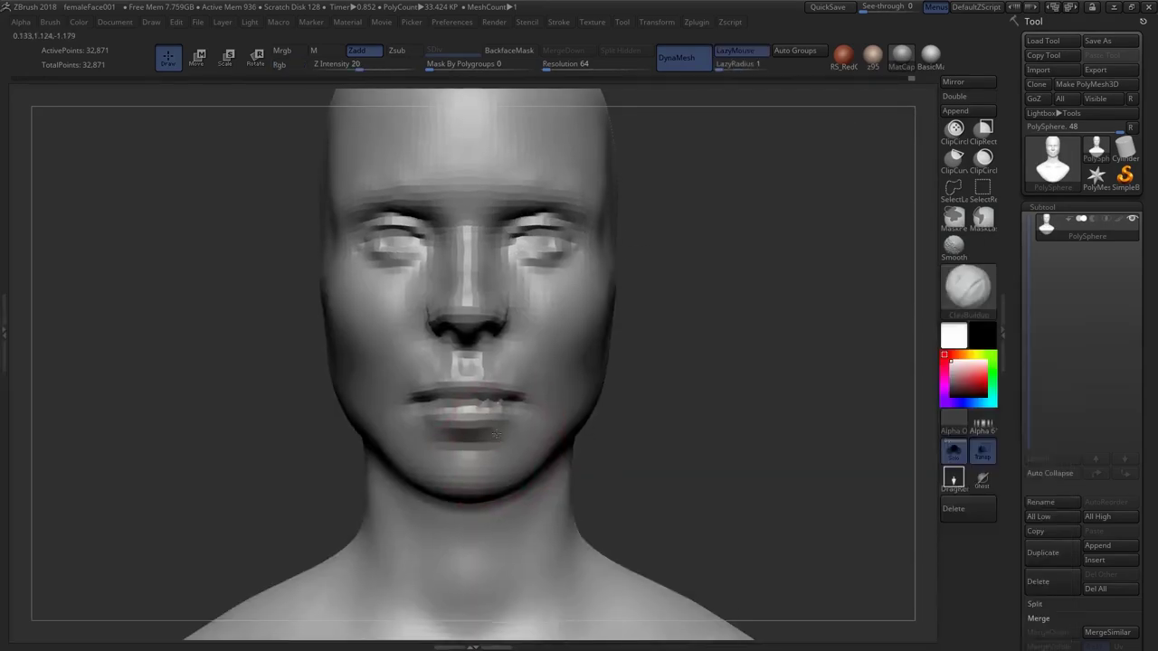
left_click_drag(488, 389, 459, 408)
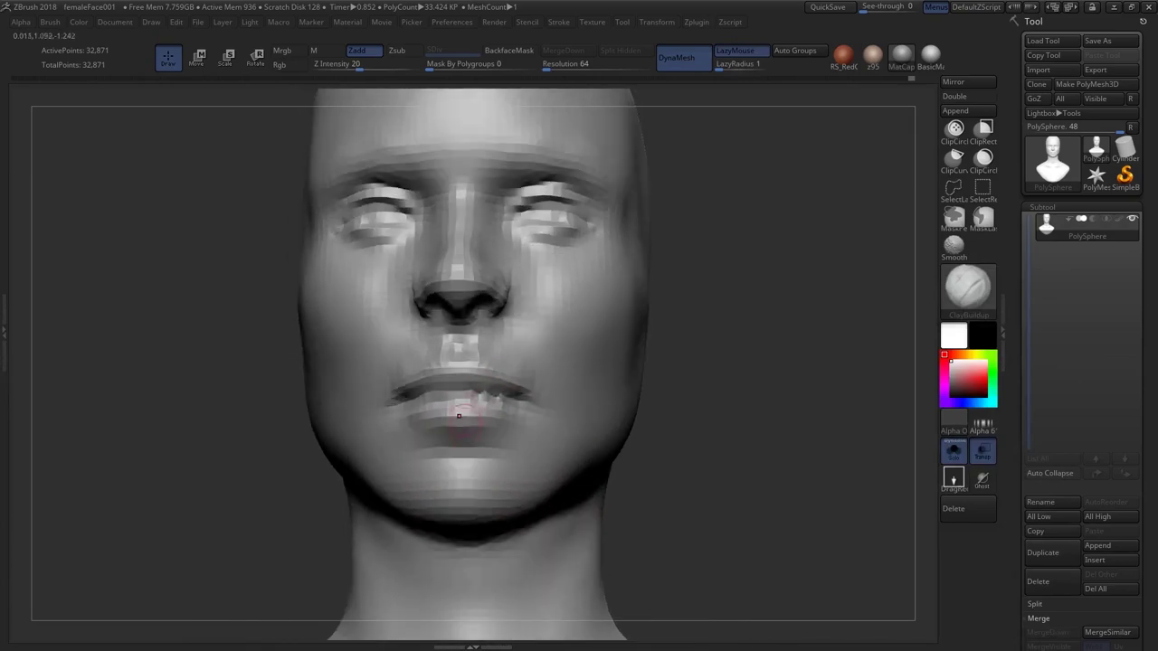
Build up the front of the chin with a resized ClayBuildup brush
mouse_move(513, 450)
right_mouse_down()
mouse_move(456, 442)
mouse_move(508, 468)
mouse_move(459, 479)
right_mouse_up()
key("s")
key("s")
left_click_drag(493, 481, 503, 481)
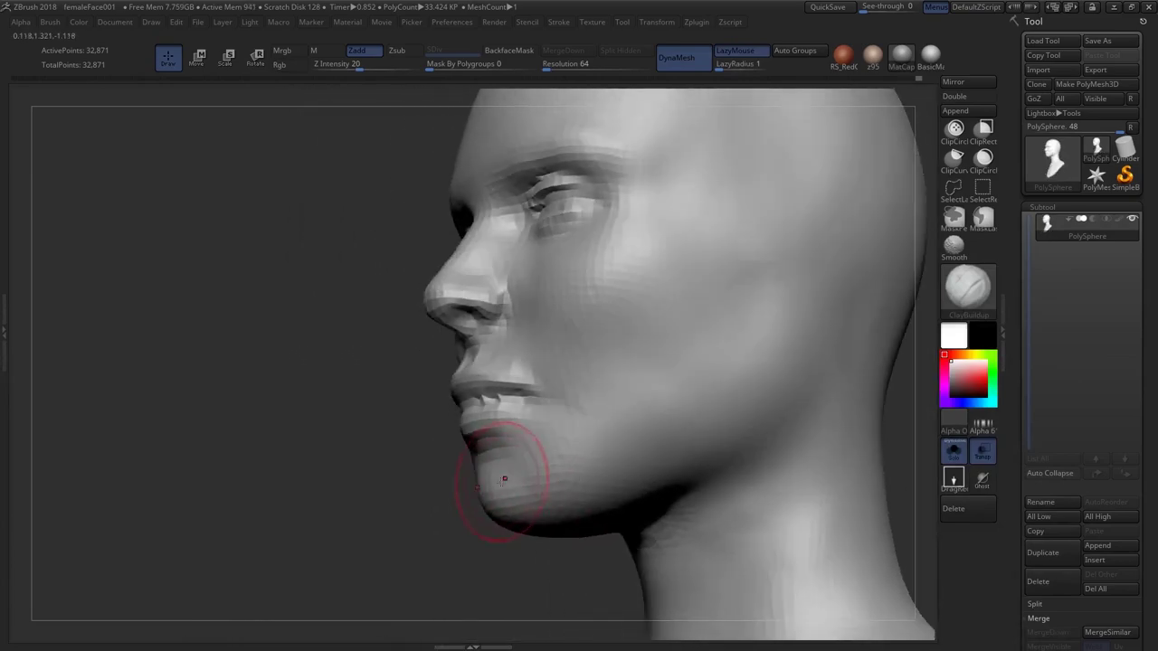
Refine the cheekbone and side of the face in three-quarter view with the ClayBuildup brush, smoothing the surface
right_click_drag(518, 481, 598, 344)
right_click_drag(597, 344, 644, 381, "ctrl")
right_click_drag(644, 381, 742, 381, "alt")
right_click_drag(682, 430, 703, 444)
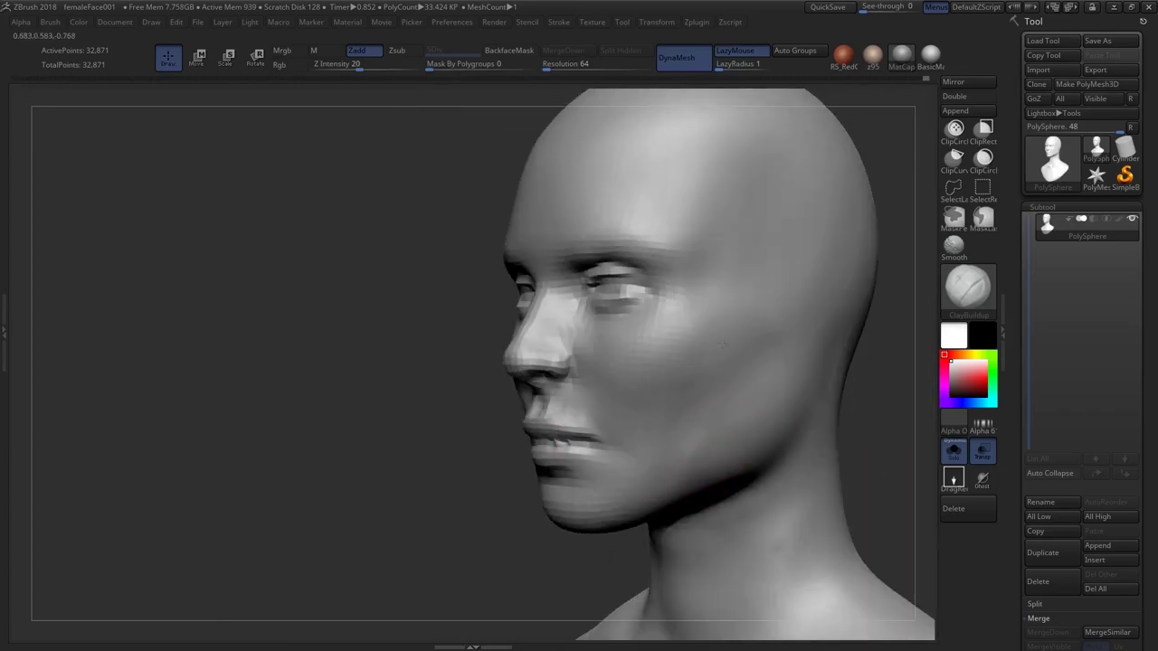
right_click_drag(754, 360, 695, 380, "shift")
right_click_drag(695, 380, 552, 385, "alt")
Shape the sides of the nose and the area beneath the inner eyes with the ClayBuildup brush
mouse_move(659, 408)
right_mouse_down()
mouse_move(584, 462)
mouse_move(612, 415)
mouse_move(603, 457)
mouse_move(558, 510)
mouse_move(572, 440)
right_mouse_up()
right_click_drag(572, 439, 536, 396)
mouse_move(535, 396)
right_mouse_down("alt")
mouse_move(510, 339)
mouse_move(512, 390)
mouse_move(561, 381)
mouse_move(539, 376)
right_mouse_up("alt")
left_click_drag(512, 349, 481, 342)
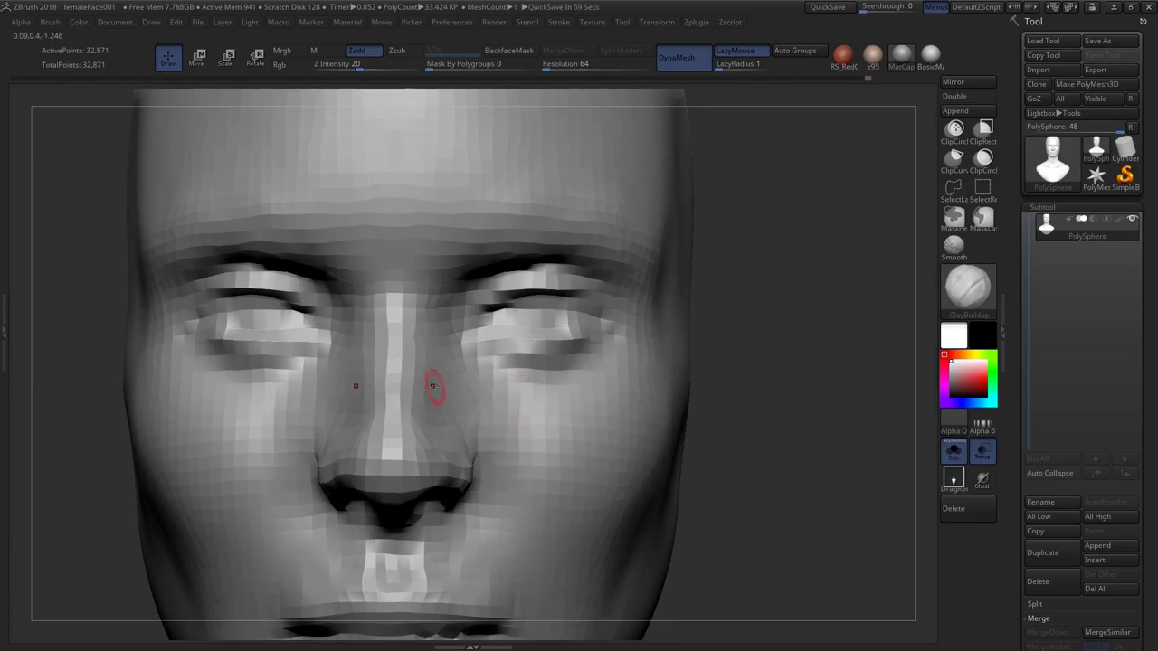
right_click_drag(432, 386, 519, 353, "alt")
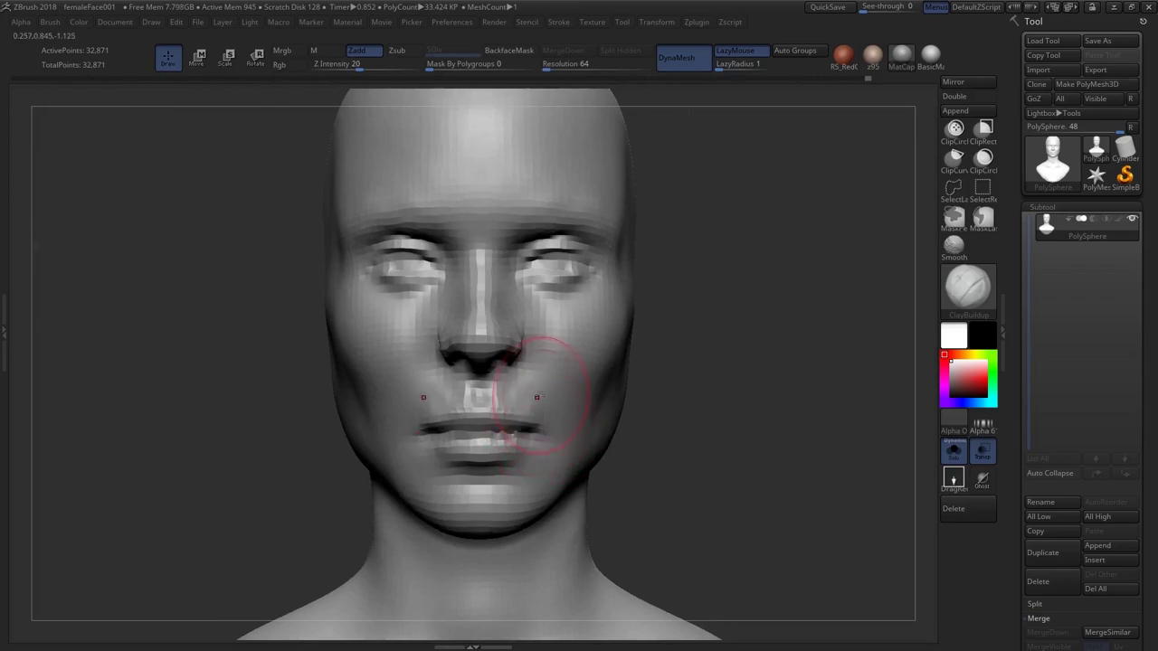
Adjust the profile of the nose and upper lip with the Move brush
key("b")
key("m")
key("v")
right_click_drag(544, 434, 512, 457, "ctrl")
right_click_drag(512, 457, 530, 435, "ctrl")
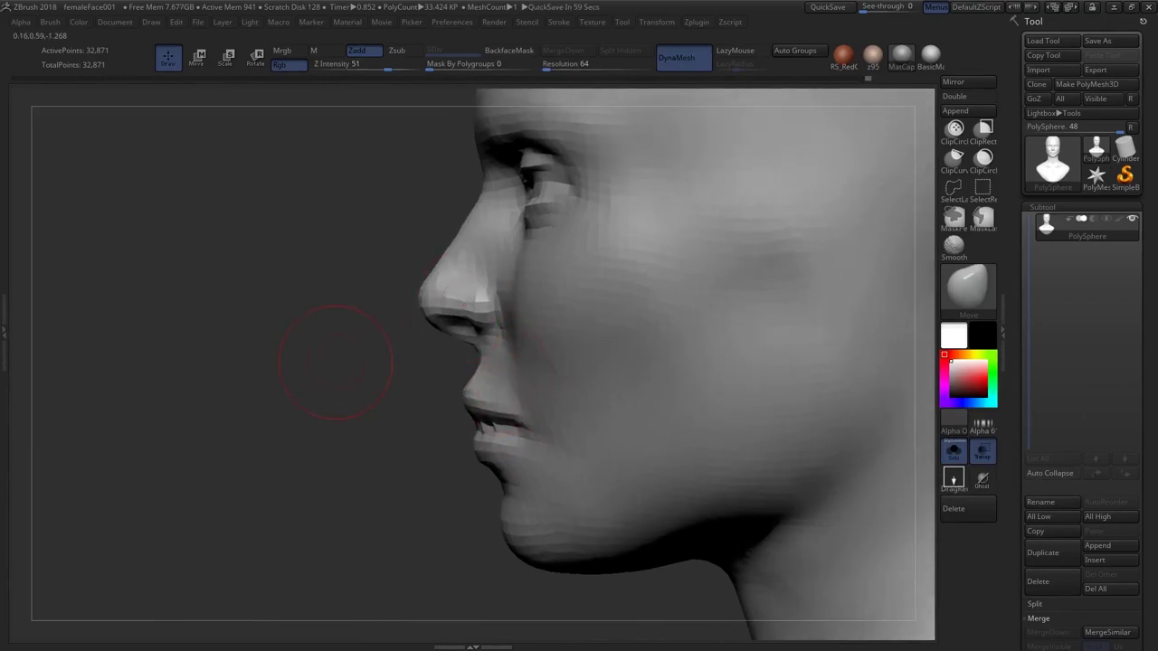
right_click_drag(336, 363, 474, 371)
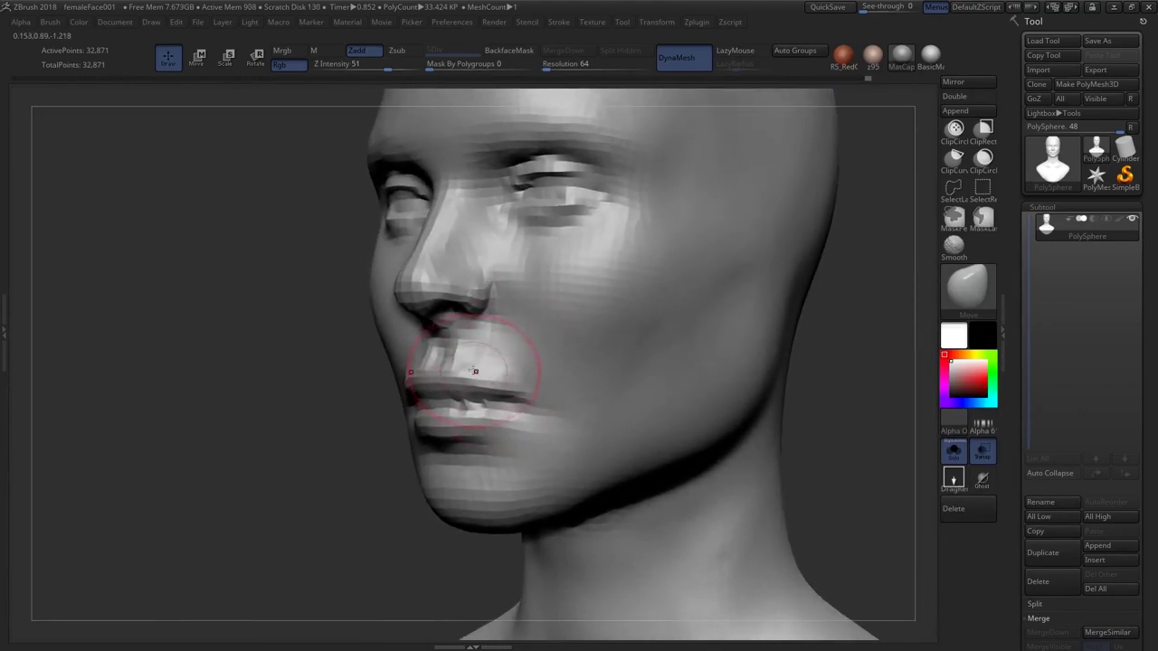
key("b")
key("b")
key("l")
key("s")
mouse_move(408, 360)
right_mouse_down("ctrl")
mouse_move(414, 353)
mouse_move(393, 363)
mouse_move(548, 362)
right_mouse_up("ctrl")
key("s")
left_click_drag(580, 352, 588, 363)
key("ctrl+z")
Reshape the cheek beside the mouth in three-quarter view with a resized Move brush
key("b")
key("m")
key("v")
key("s")
mouse_move(588, 362)
right_mouse_down("shift")
mouse_move(543, 373)
mouse_move(578, 377)
right_mouse_up("shift")
left_click_drag(607, 383, 622, 396)
mouse_move(622, 395)
right_mouse_down()
mouse_move(560, 404)
mouse_move(570, 382)
right_mouse_up()
mouse_move(570, 382)
right_mouse_down("ctrl")
mouse_move(543, 348)
mouse_move(504, 350)
mouse_move(518, 338)
mouse_move(550, 340)
mouse_move(493, 435)
mouse_move(476, 402)
mouse_move(504, 413)
mouse_move(466, 405)
mouse_move(466, 418)
right_mouse_up("ctrl")
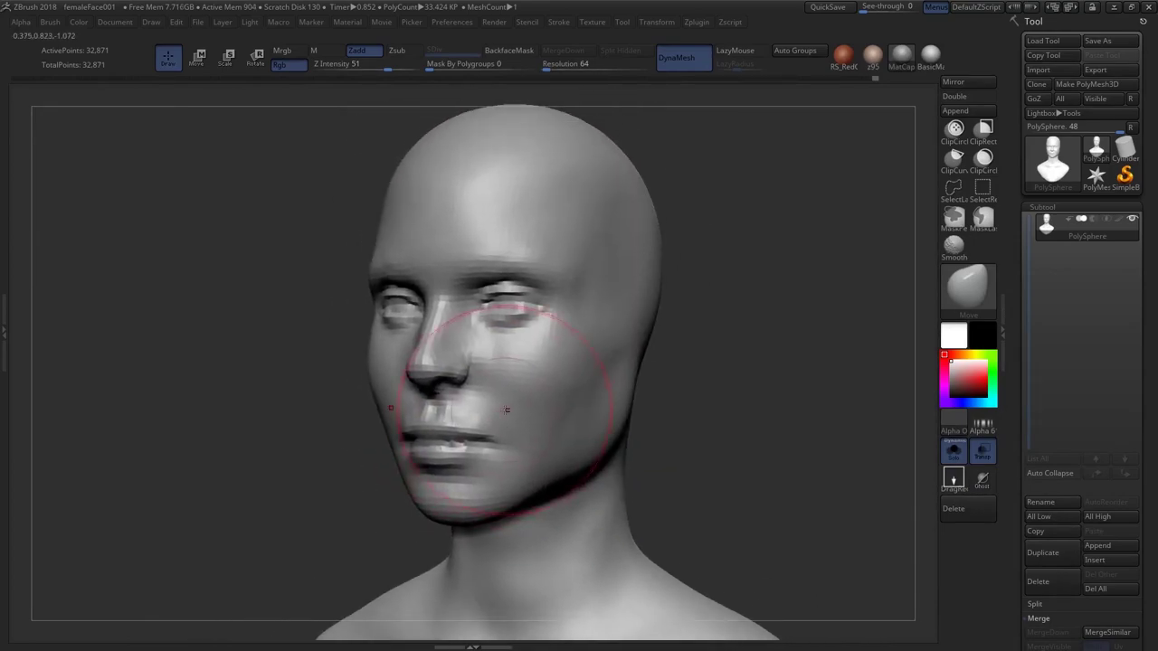
Lift the outer brow above the eye with a resized Move brush
key("s")
left_click_drag(541, 279, 543, 257)
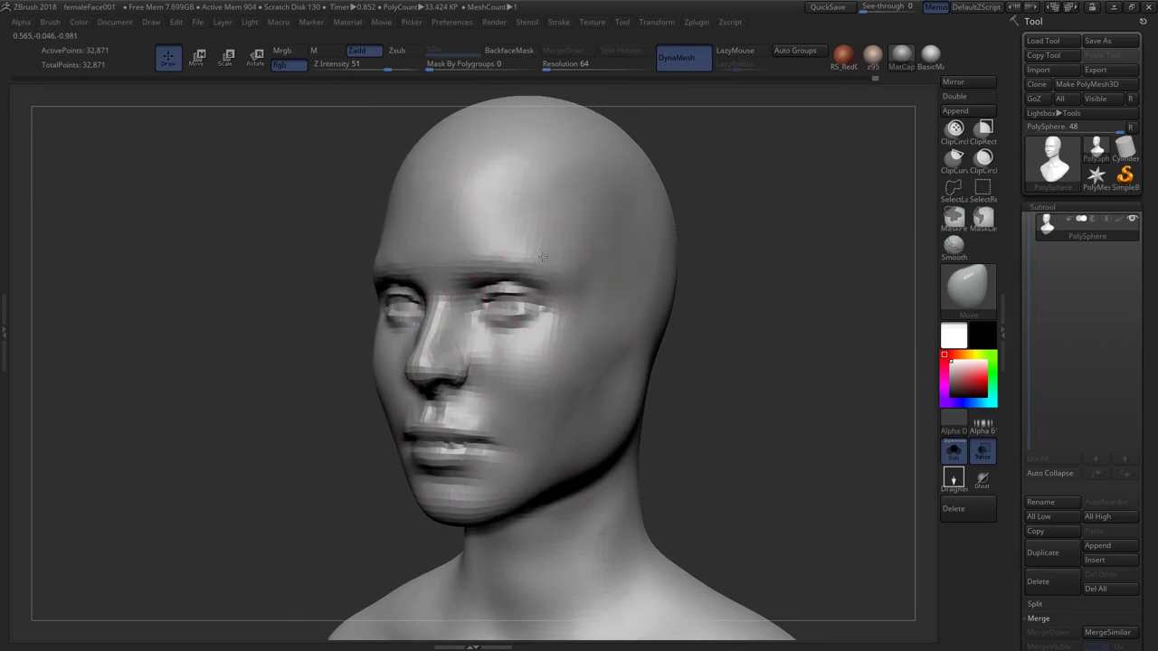
right_click_drag(543, 256, 596, 290)
Adjust the shape of the mouth from several angles with the Move brush
mouse_move(522, 426)
right_mouse_down("alt")
mouse_move(519, 395)
mouse_move(505, 409)
mouse_move(524, 405)
mouse_move(491, 406)
mouse_move(484, 316)
right_mouse_up("alt")
right_click_drag(462, 416, 460, 436, "alt")
mouse_move(466, 385)
right_mouse_down()
mouse_move(502, 364)
mouse_move(478, 370)
mouse_move(483, 434)
mouse_move(401, 422)
mouse_move(514, 431)
right_mouse_up()
left_click_drag(442, 437, 432, 448)
mouse_move(434, 445)
right_mouse_down("alt")
mouse_move(498, 406)
mouse_move(505, 423)
mouse_move(516, 271)
mouse_move(503, 345)
mouse_move(511, 433)
mouse_move(553, 431)
mouse_move(479, 430)
right_mouse_up("alt")
right_click_drag(479, 430, 455, 362, "ctrl")
Sculpt the muscle along the side of the neck with the ClayBuildup brush and smooth it
key("b")
key("c")
key("b")
key("b")
key("c")
key("b")
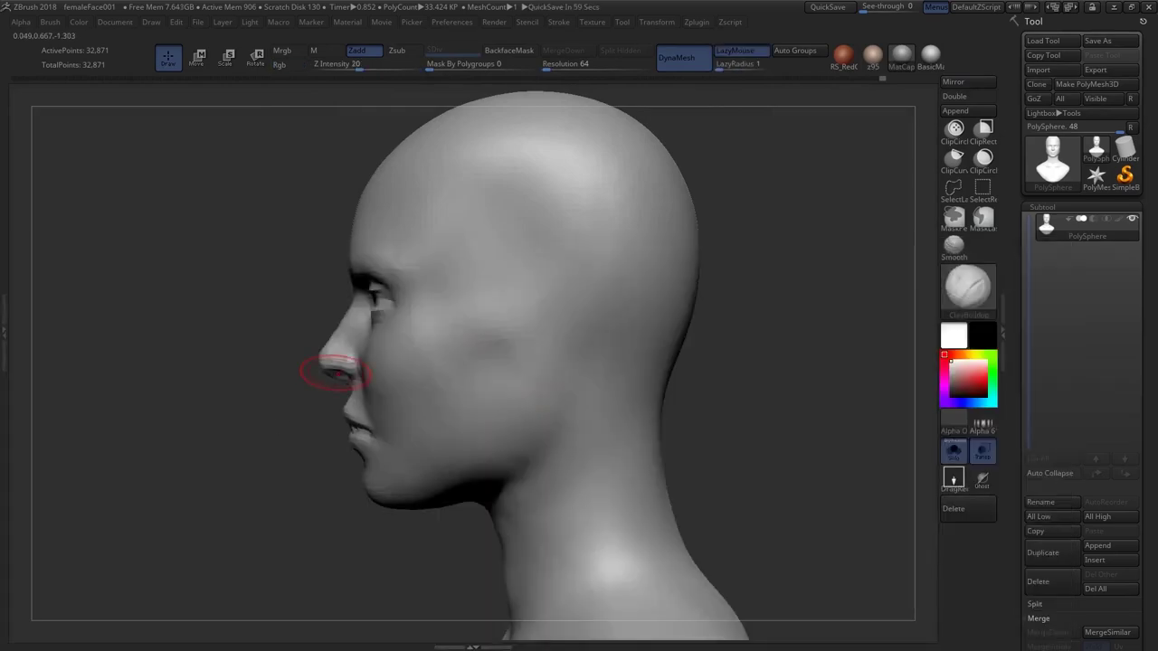
right_click_drag(557, 399, 559, 331, "ctrl")
mouse_move(578, 386)
right_mouse_down("ctrl")
mouse_move(555, 434)
mouse_move(574, 458)
mouse_move(556, 451)
right_mouse_up("ctrl")
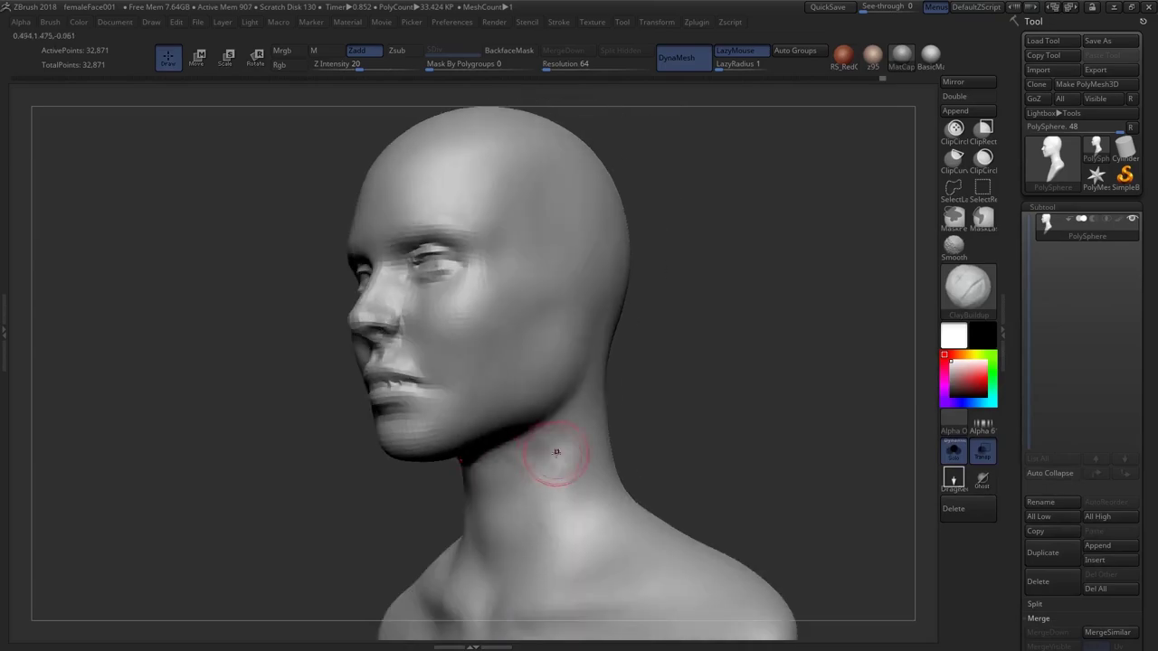
left_click_drag(532, 496, 524, 548)
right_click_drag(507, 499, 522, 494)
left_click_drag(558, 525, 559, 493, "shift")
Build up the transition from behind the jaw down into the neck with the ClayBuildup brush
mouse_move(570, 453)
right_mouse_down()
mouse_move(541, 444)
mouse_move(562, 471)
right_mouse_up()
right_click_drag(585, 363, 576, 361)
left_click_drag(597, 337, 584, 430)
right_click_drag(584, 369, 596, 371)
right_click_drag(505, 516, 525, 510)
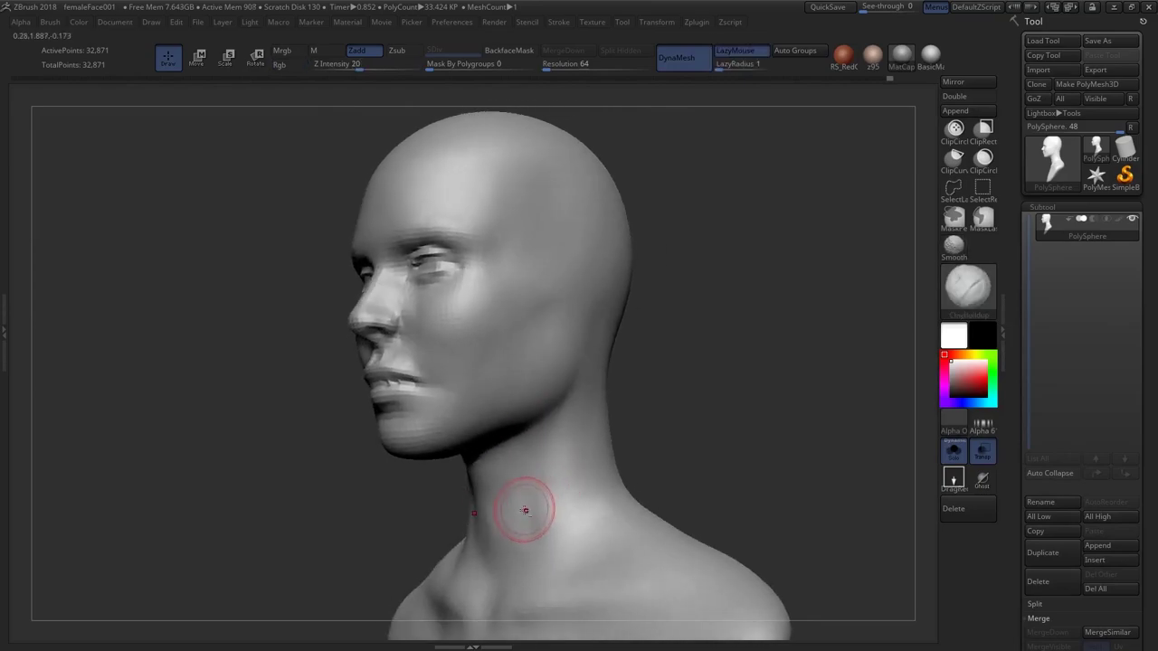
mouse_move(572, 459)
right_mouse_down()
mouse_move(551, 455)
mouse_move(558, 519)
mouse_move(581, 470)
right_mouse_up()
mouse_move(555, 507)
right_mouse_down()
mouse_move(613, 390)
mouse_move(570, 437)
mouse_move(562, 393)
right_mouse_up()
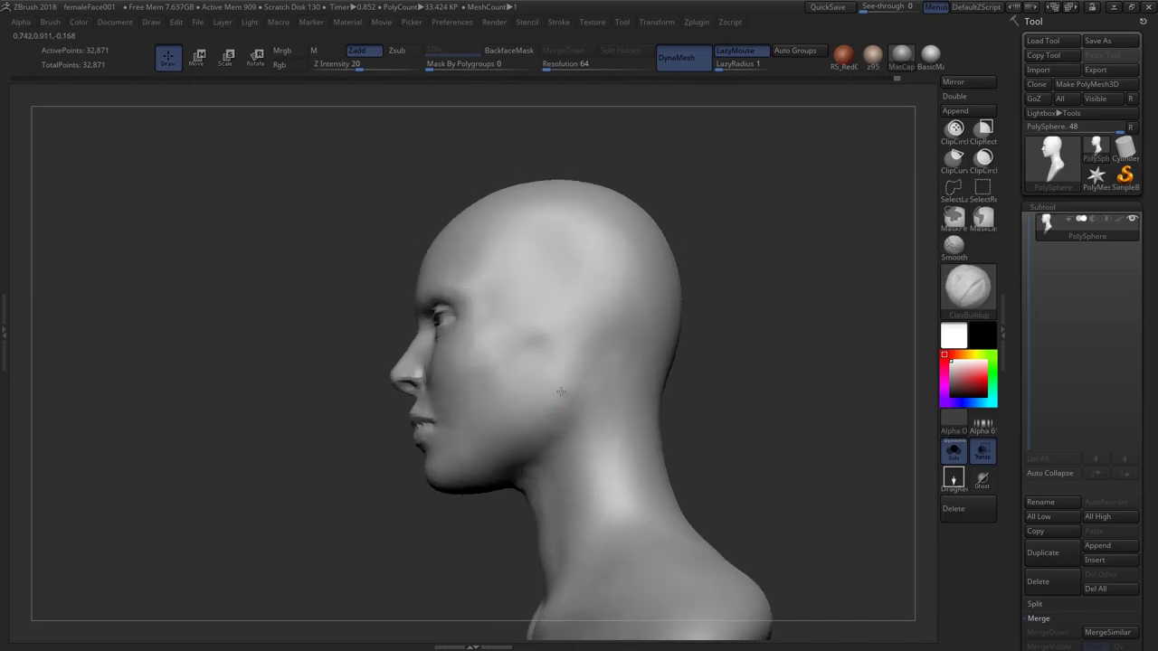
Lay a horizontal transpose line from below the nose toward the back of the head to locate the ear
right_click_drag(547, 435, 566, 369)
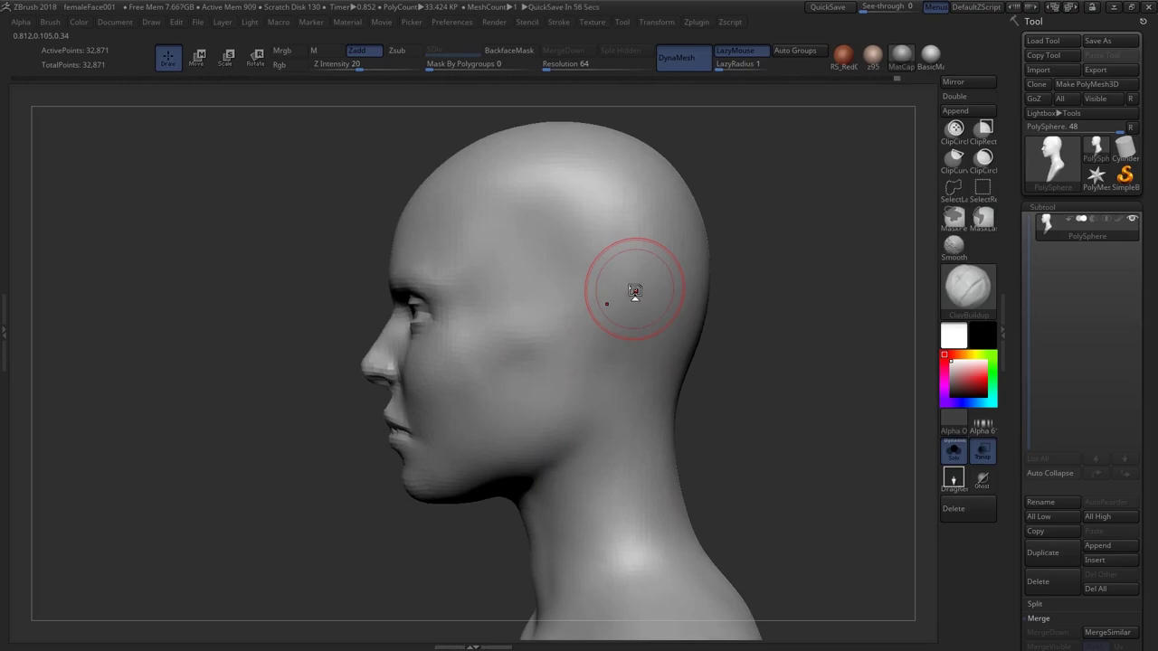
key("w")
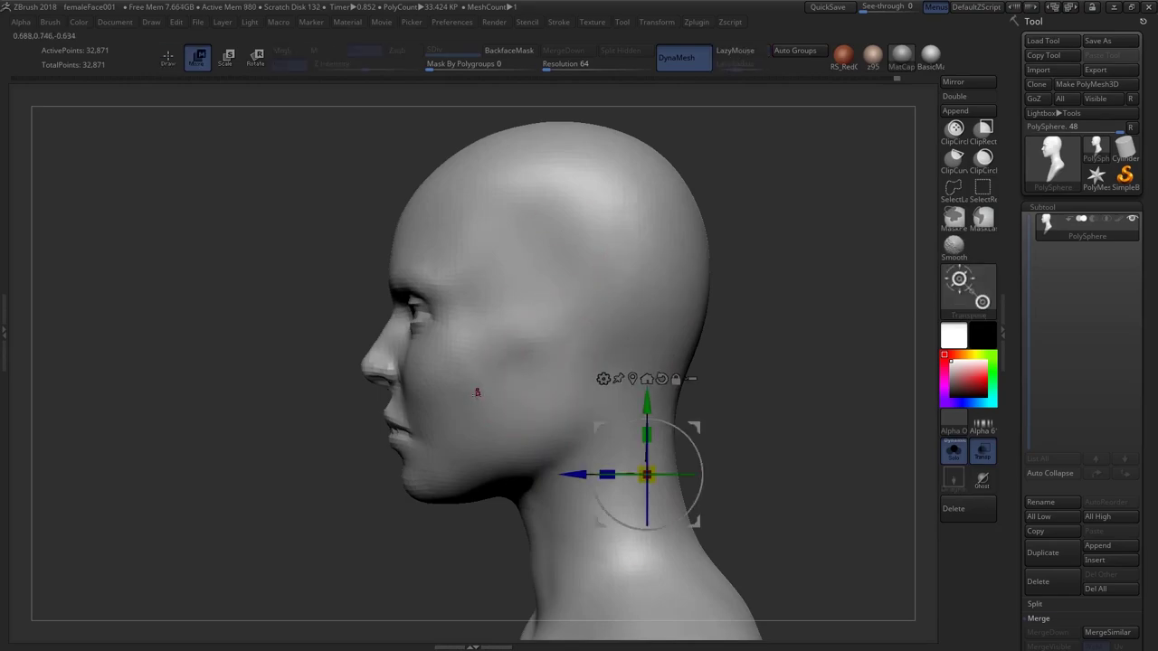
key("y")
left_click_drag(393, 399, 567, 398, "shift")
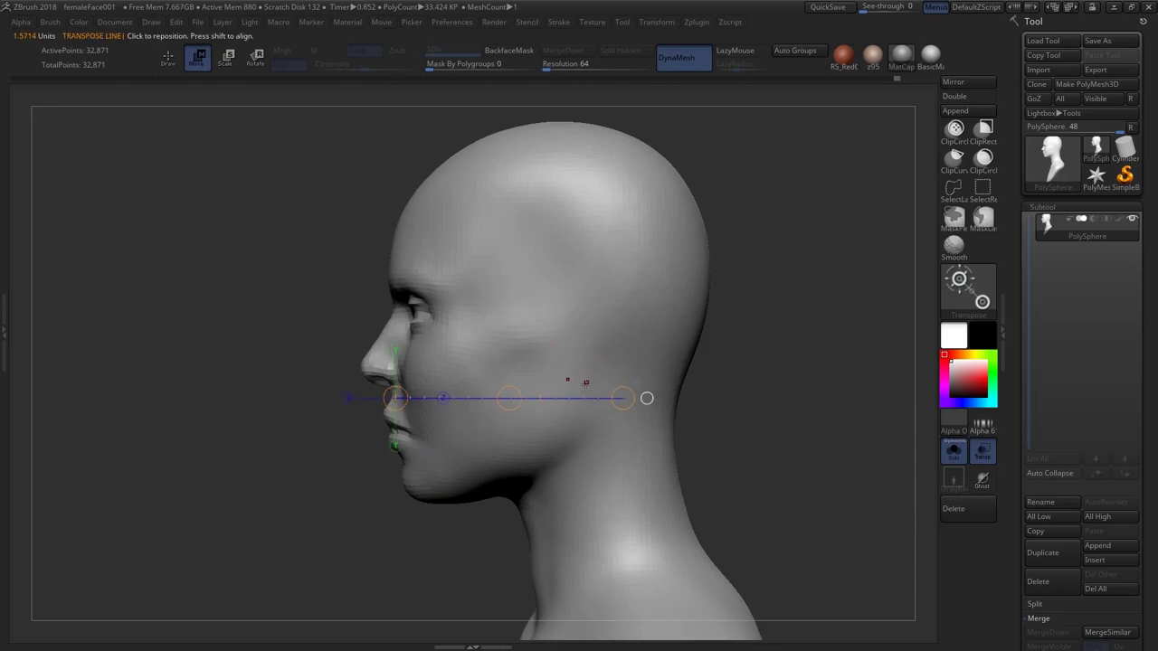
Carve horizontal guide marks for the top and bottom of the ear on the head's side with the DamStandard brush
key("q")
key("d")
key("Escape")
key("s")
key("b")
key("w")
key("q")
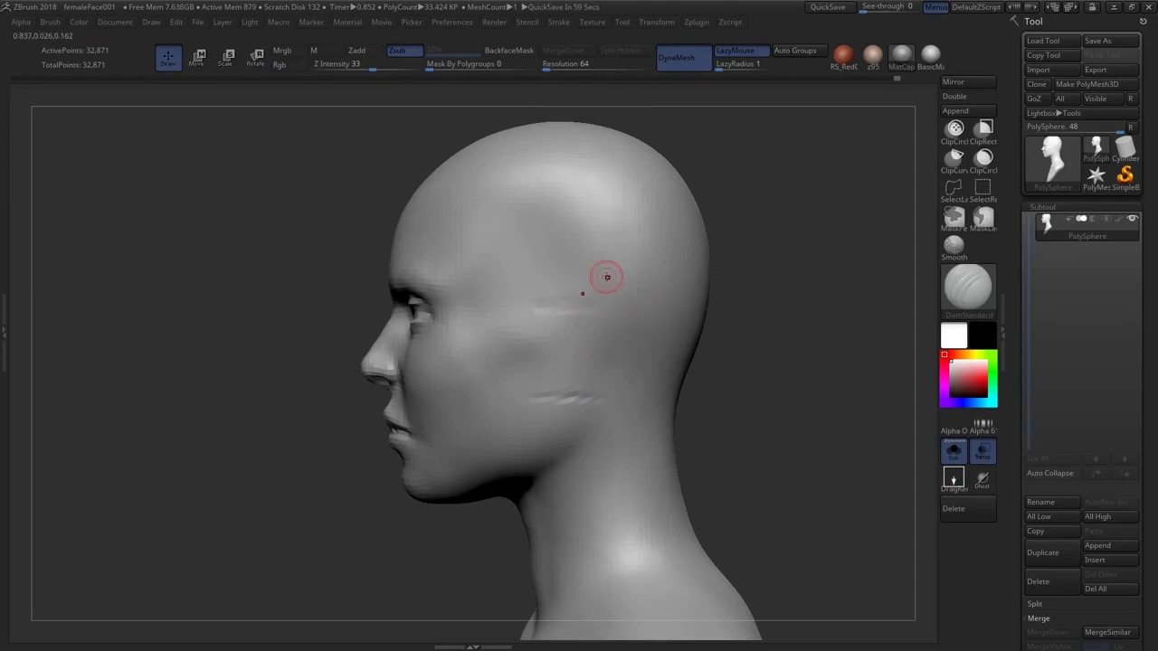
left_click_drag(467, 301, 624, 301)
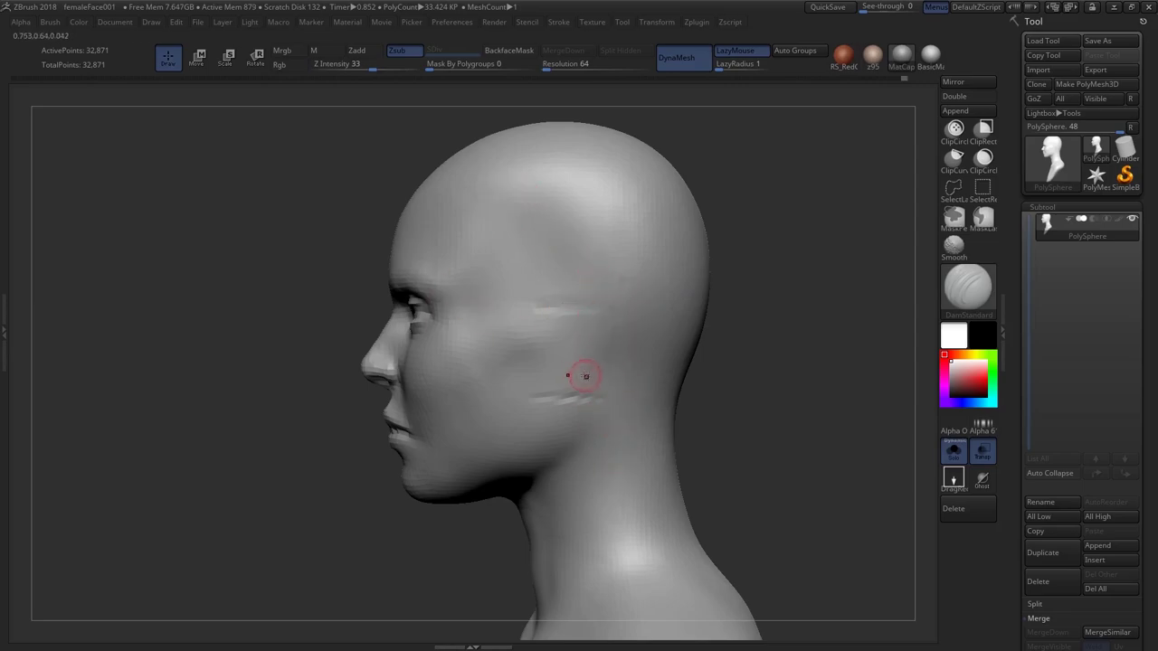
Nudge the side of the head between the ear guide marks with a resized Move brush
key("b")
key("m")
key("v")
right_click_drag(592, 388, 589, 387, "ctrl")
key("s")
left_click_drag(589, 388, 597, 387)
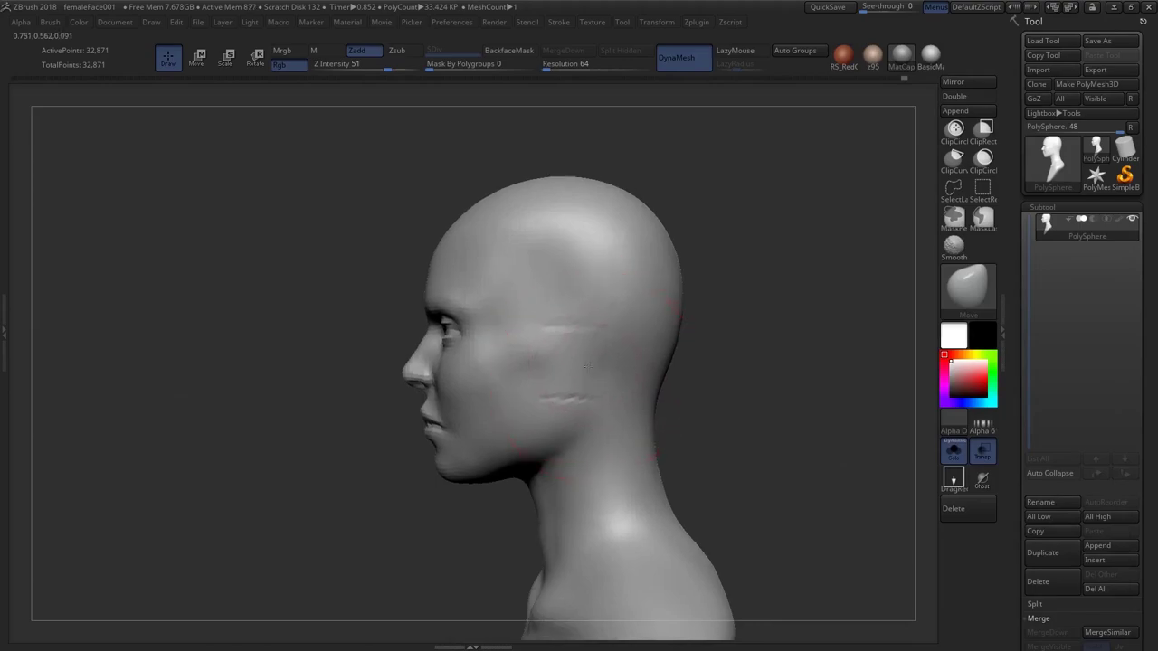
Refine the nose tip and bridge in profile with the Move brush
mouse_move(588, 365)
right_mouse_down("ctrl")
mouse_move(588, 337)
mouse_move(521, 375)
mouse_move(432, 377)
right_mouse_up("ctrl")
left_click_drag(431, 372, 422, 380)
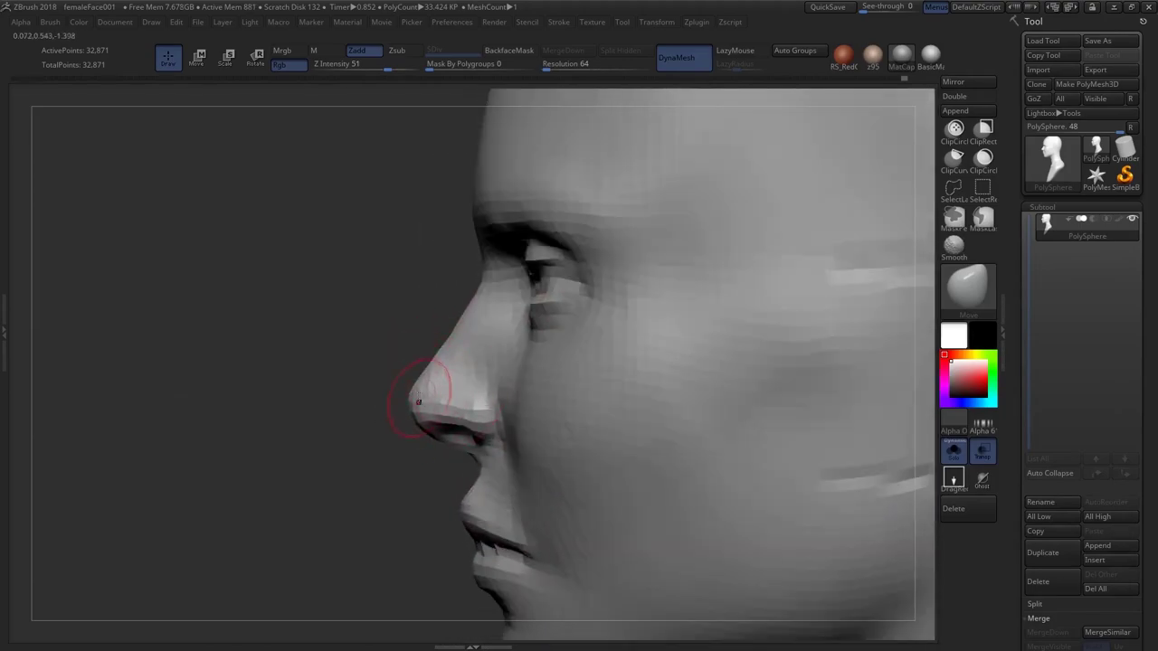
right_click_drag(462, 327, 606, 258, "ctrl")
mouse_move(452, 290)
right_mouse_down("ctrl")
mouse_move(453, 331)
mouse_move(443, 294)
right_mouse_up("ctrl")
mouse_move(443, 294)
right_mouse_down()
mouse_move(484, 306)
mouse_move(439, 243)
mouse_move(465, 225)
mouse_move(425, 312)
mouse_move(494, 327)
mouse_move(411, 338)
right_mouse_up()
mouse_move(524, 367)
right_mouse_down("alt")
mouse_move(437, 340)
mouse_move(480, 389)
right_mouse_up("alt")
Mask an ear-shaped area between the two guide marks on the head's side and invert the mask
key("b")
key("c")
key("b")
mouse_move(507, 376)
right_mouse_down()
mouse_move(488, 377)
mouse_move(523, 377)
mouse_move(525, 398)
right_mouse_up()
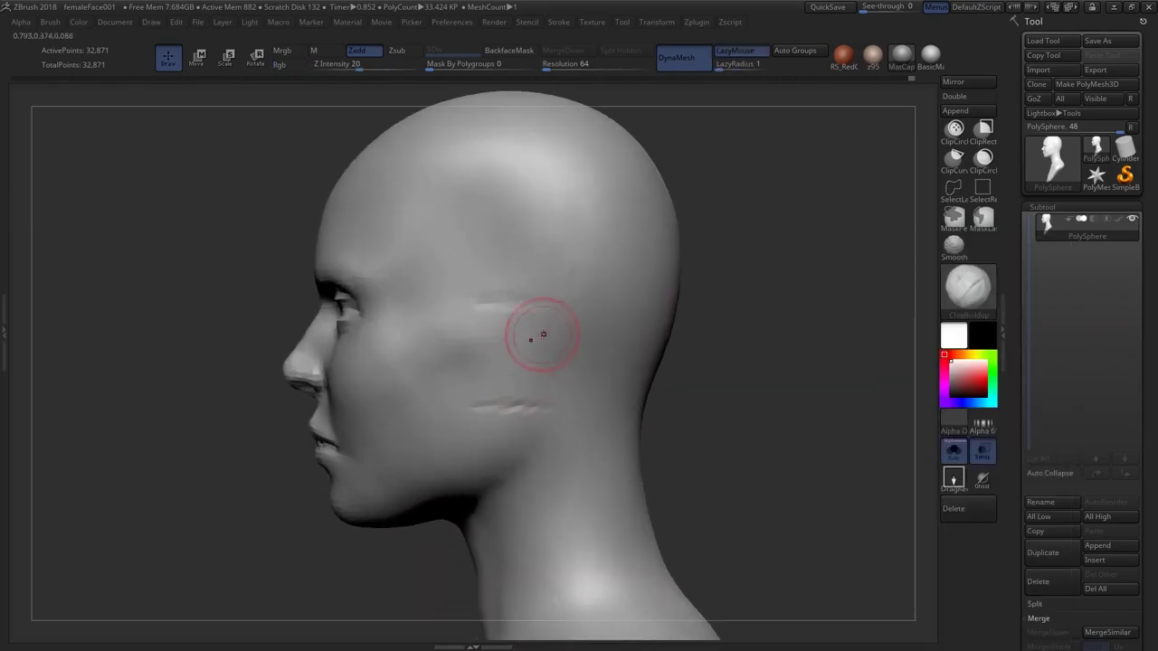
left_click_drag(540, 354, 537, 335, "ctrl")
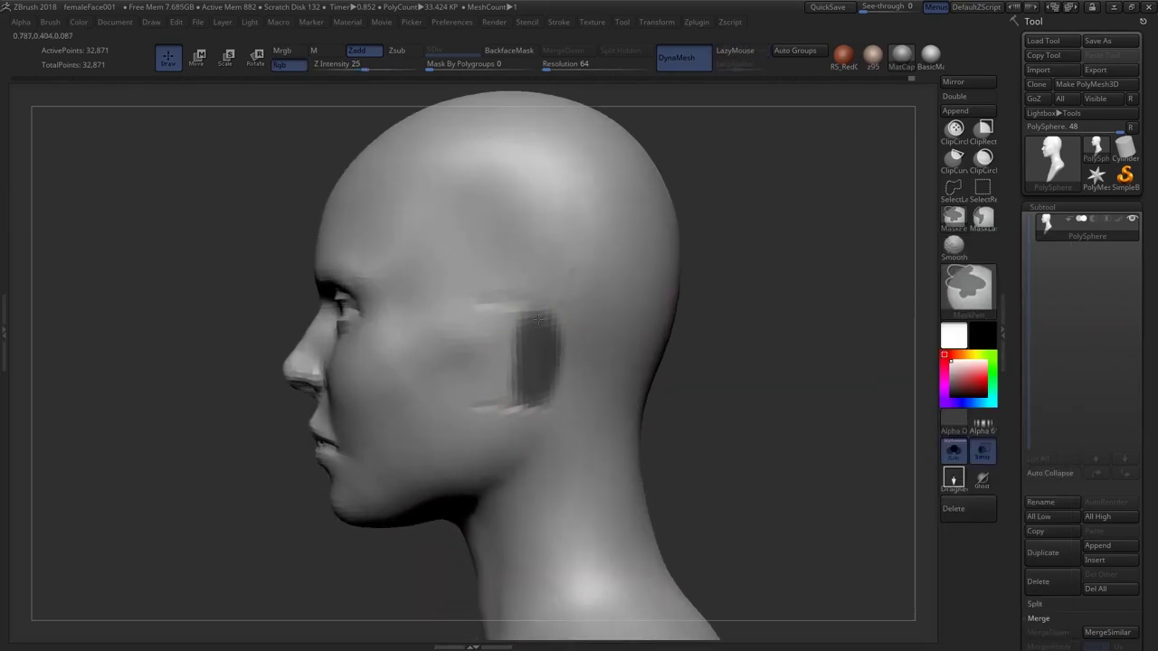
right_click_drag(539, 353, 606, 344)
left_click(624, 376, "ctrl")
Pull the unmasked ear shapes outward from both sides of the head with a horizontal transpose Move line
right_click_drag(606, 344, 632, 344)
right_click_drag(631, 344, 629, 380, "ctrl")
key("w")
left_click_drag(541, 357, 632, 356, "shift")
right_click_drag(584, 416, 602, 383, "ctrl")
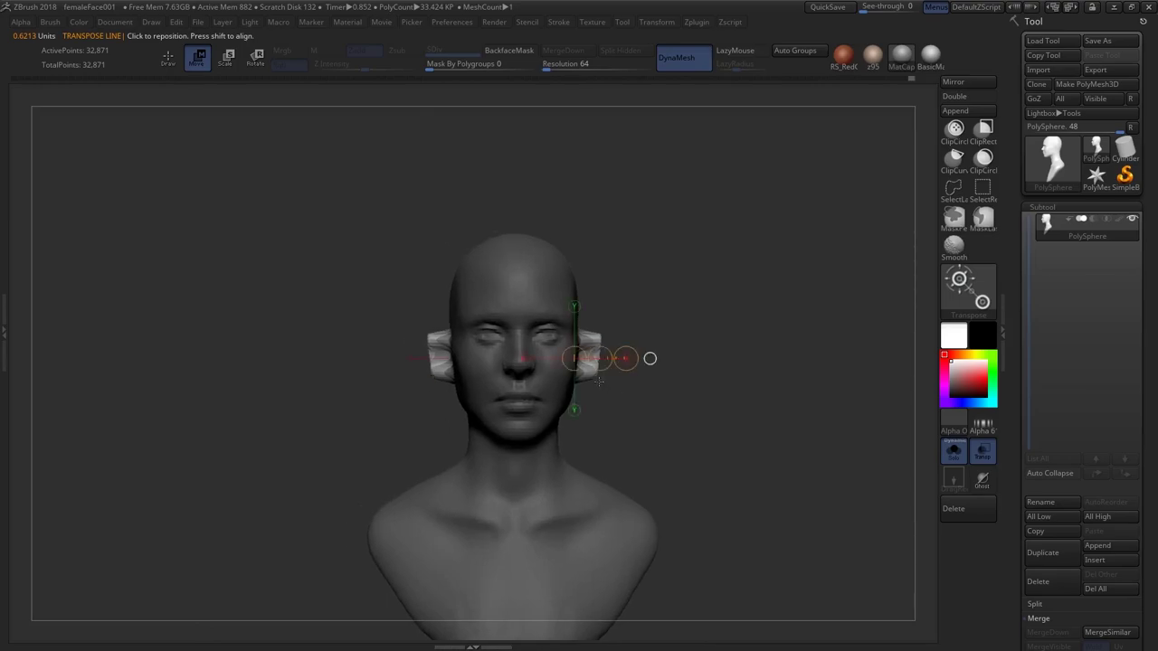
right_click_drag(720, 380, 669, 389)
right_click_drag(670, 389, 667, 443, "ctrl")
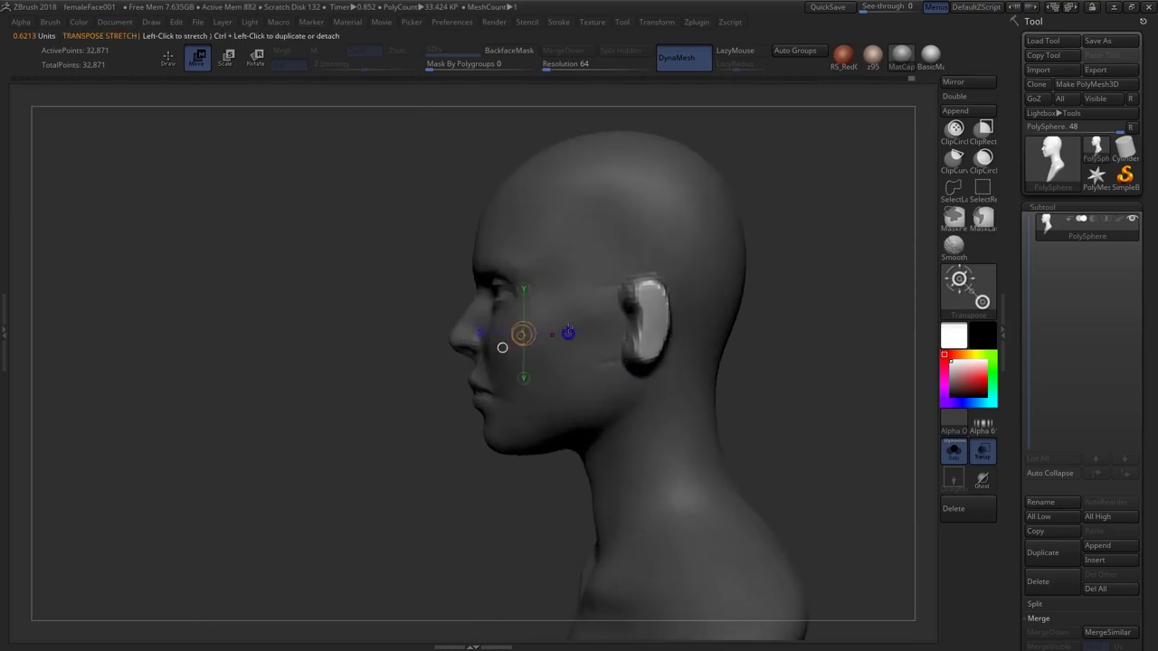
Shift the extruded ear block toward the back of the head with the transpose Move line
mouse_move(638, 325)
left_mouse_down("shift")
mouse_move(756, 326)
mouse_move(715, 327)
mouse_move(739, 325)
left_mouse_up("shift")
mouse_move(769, 276)
right_mouse_down("alt")
mouse_move(677, 290)
mouse_move(789, 317)
right_mouse_up("alt")
key("q")
key("w")
mouse_move(561, 317)
left_mouse_down()
mouse_move(584, 336)
mouse_move(643, 316)
mouse_move(598, 315)
mouse_move(633, 299)
left_mouse_up()
left_click_drag(551, 338, 723, 338)
key("q")
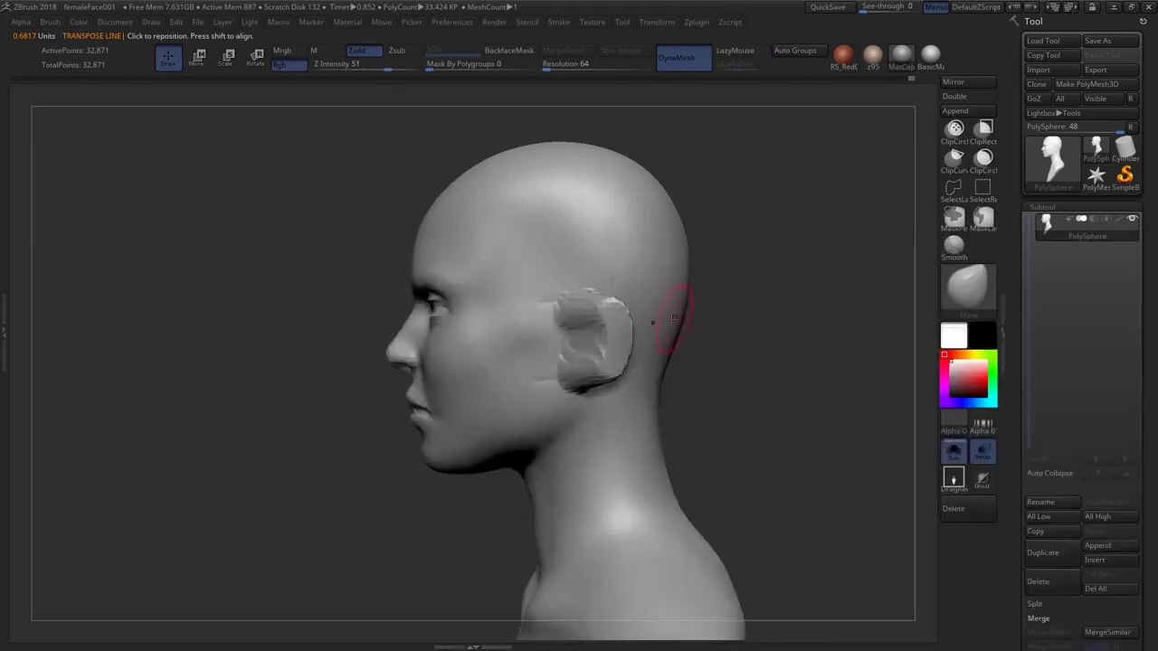
mouse_move(623, 321)
left_mouse_down("shift")
mouse_move(589, 375)
mouse_move(550, 361)
mouse_move(569, 291)
left_mouse_up("shift")
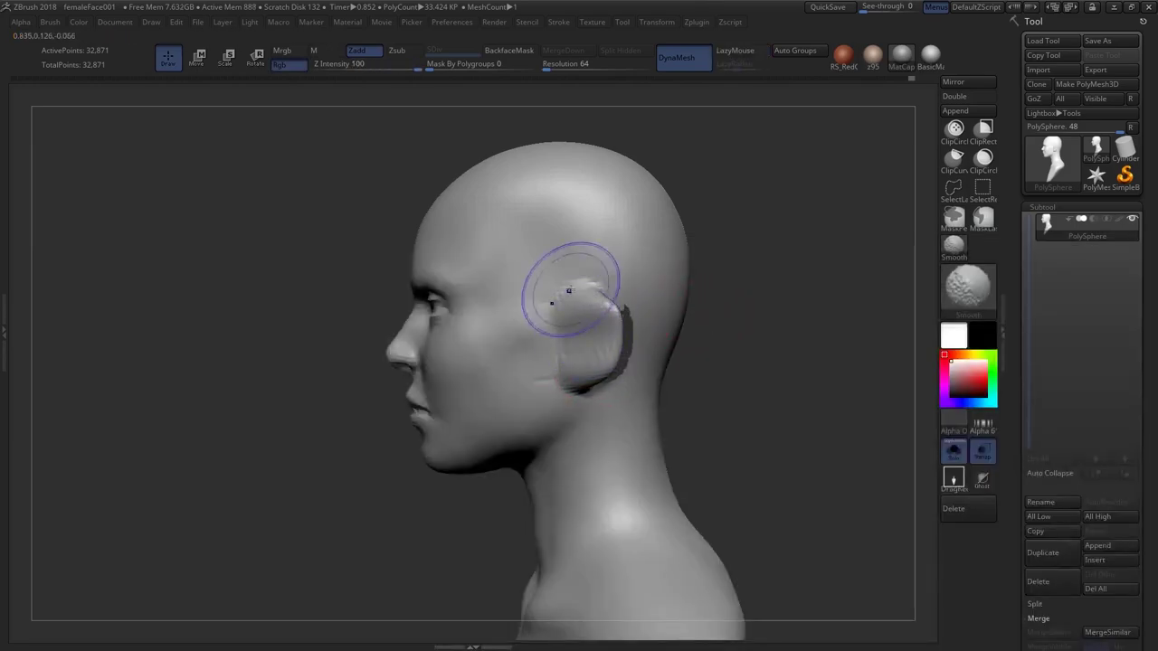
key("ctrl+z")
key("ctrl+z")
key("ctrl+z")
Smooth the ear block where it joins the head, adjust the brush size, and remesh with DynaMesh
mouse_move(592, 356)
left_mouse_down("shift")
mouse_move(609, 349)
mouse_move(589, 372)
mouse_move(580, 359)
left_mouse_up("shift")
mouse_move(600, 331)
right_mouse_down("alt")
mouse_move(594, 301)
mouse_move(591, 320)
right_mouse_up("alt")
key("s")
left_click_drag(567, 292, 584, 288)
mouse_move(617, 311)
right_mouse_down()
mouse_move(579, 313)
mouse_move(592, 346)
mouse_move(777, 303)
right_mouse_up()
left_click_drag(777, 304, 801, 328, "ctrl")
Shape the ear's outline in side view with a resized Move brush
right_click_drag(777, 303, 891, 307, "shift")
right_click_drag(548, 315, 765, 299, "alt")
right_click_drag(765, 298, 563, 290, "ctrl")
right_click_drag(563, 290, 559, 323, "ctrl")
key("b")
key("m")
key("v")
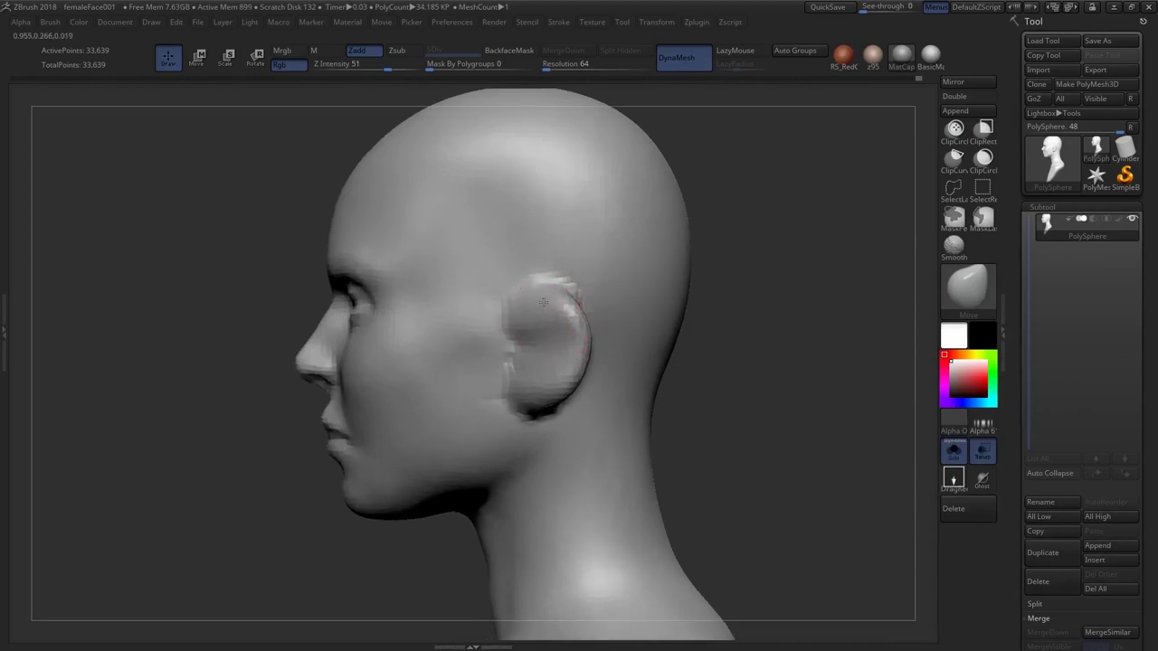
left_click_drag(545, 308, 538, 311)
left_click_drag(557, 381, 568, 357)
right_click_drag(569, 354, 569, 329, "ctrl")
key("s")
key("s")
left_click_drag(592, 334, 572, 334)
Adjust how far the ears stand out from the head in front view with the Move brush
mouse_move(579, 357)
right_mouse_down()
mouse_move(628, 367)
mouse_move(601, 318)
right_mouse_up()
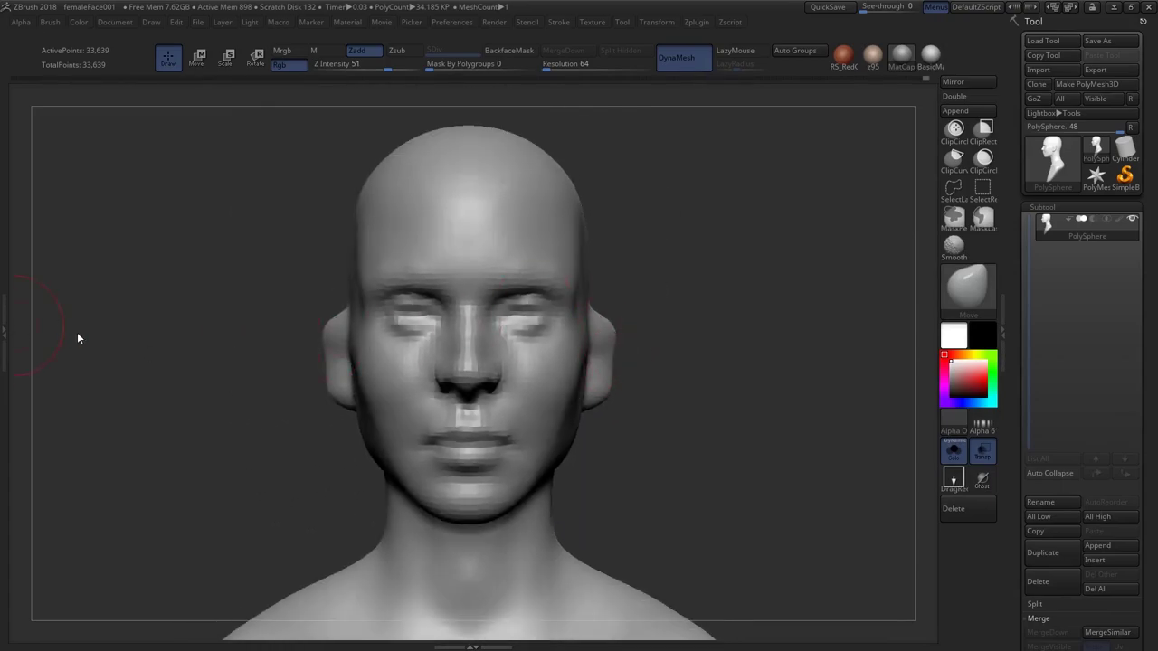
right_click_drag(627, 353, 610, 356, "ctrl")
left_click_drag(610, 384, 604, 386)
Carve the inner front edge of the ear with a resized DamStandard brush
right_click_drag(608, 314, 470, 315)
key("b")
key("d")
key("s")
key("s")
mouse_move(605, 313)
right_mouse_down("ctrl")
mouse_move(641, 302)
mouse_move(628, 295)
right_mouse_up("ctrl")
left_click_drag(629, 295, 576, 334)
right_click_drag(595, 359, 631, 317)
left_click_drag(631, 317, 580, 347)
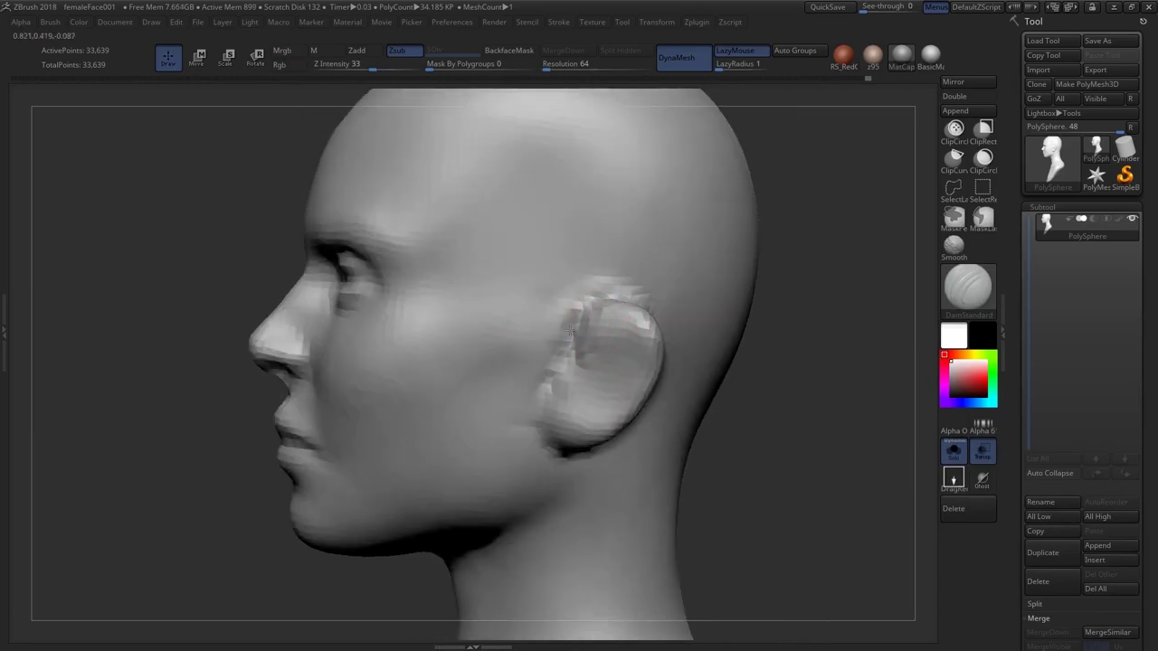
Lay horizontal transpose lines across the eyes and below the nose to check the ear height from the front
right_click_drag(572, 332, 507, 344)
right_click_drag(655, 305, 778, 313)
mouse_move(652, 389)
right_mouse_down("ctrl")
mouse_move(639, 316)
mouse_move(632, 369)
mouse_move(630, 349)
right_mouse_up("ctrl")
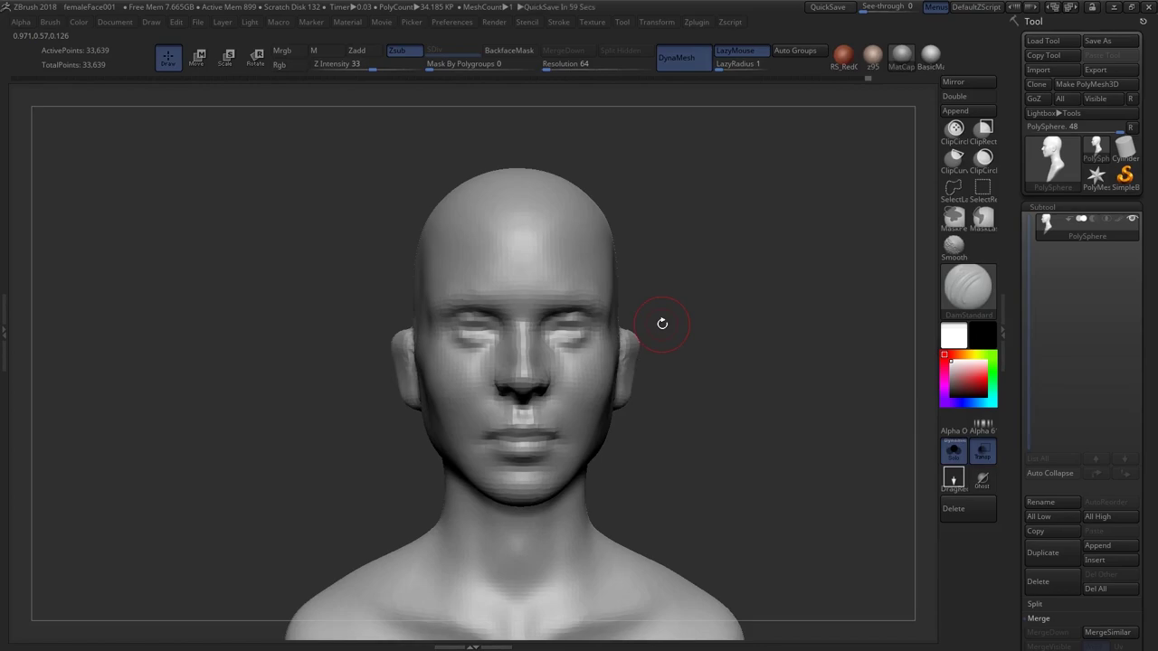
key("w")
left_click_drag(555, 326, 665, 326)
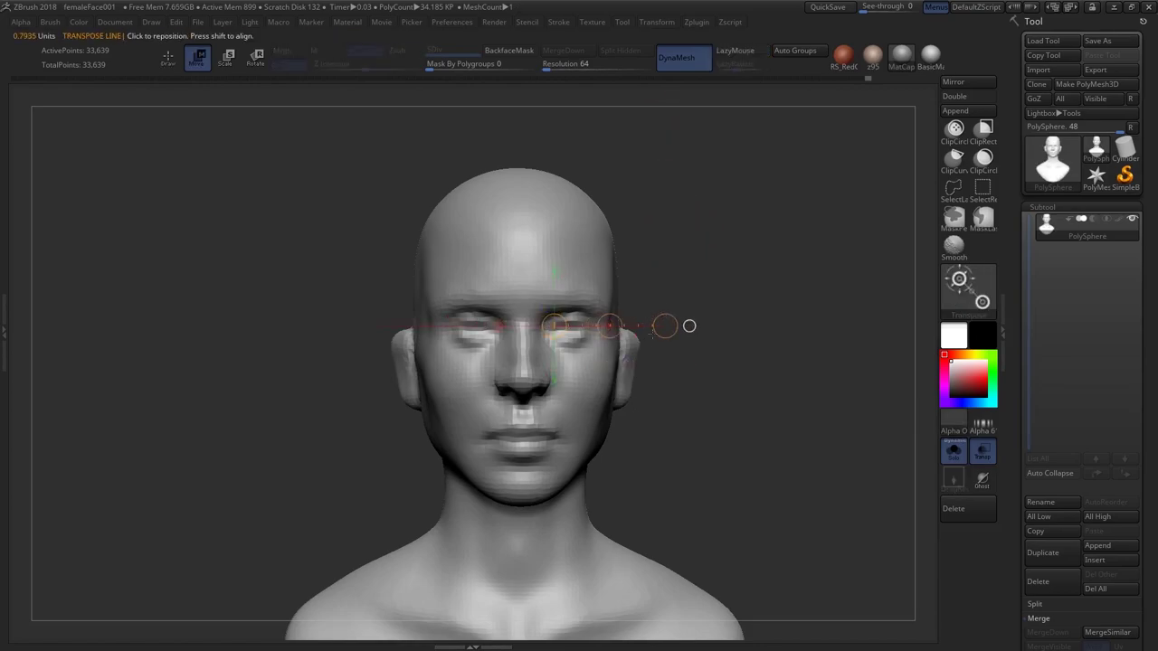
left_click_drag(523, 413, 659, 414)
key("q")
Refine the ears' shape and position against the head from the front with the Move brush
right_click_drag(624, 354, 631, 384, "ctrl")
key("b")
key("m")
key("v")
right_click_drag(646, 344, 664, 323, "ctrl")
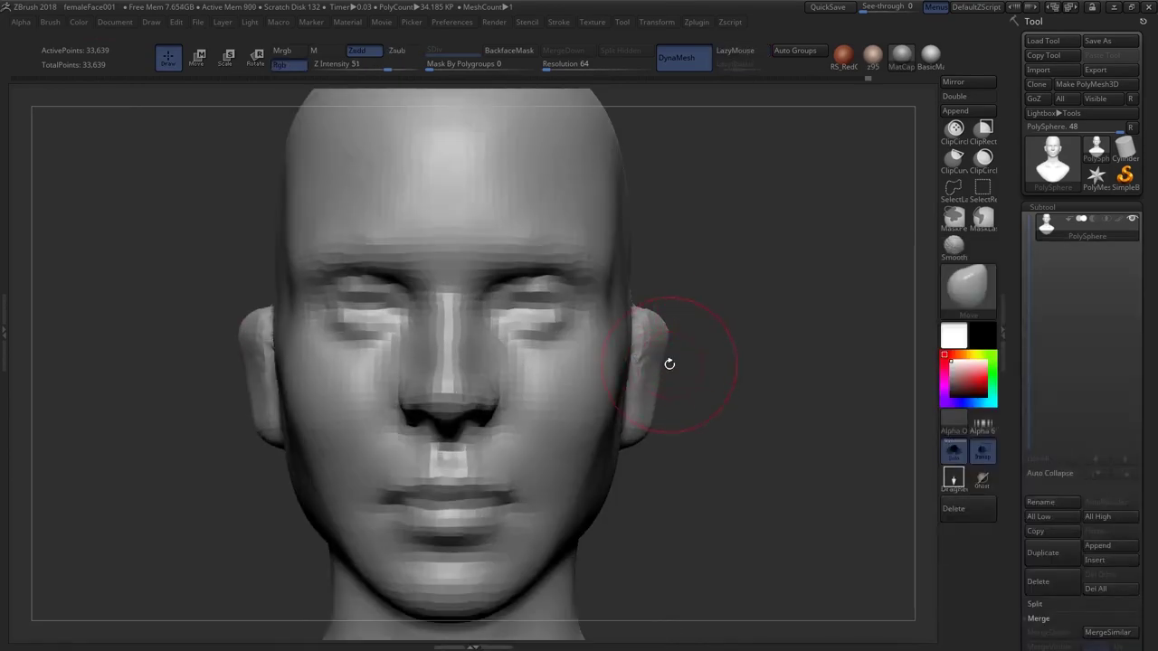
mouse_move(657, 398)
right_mouse_down("alt")
mouse_move(667, 376)
mouse_move(631, 336)
mouse_move(670, 328)
right_mouse_up("alt")
Build up the ear's rim and inner forms with the ClayBuildup brush
key("b")
key("c")
key("b")
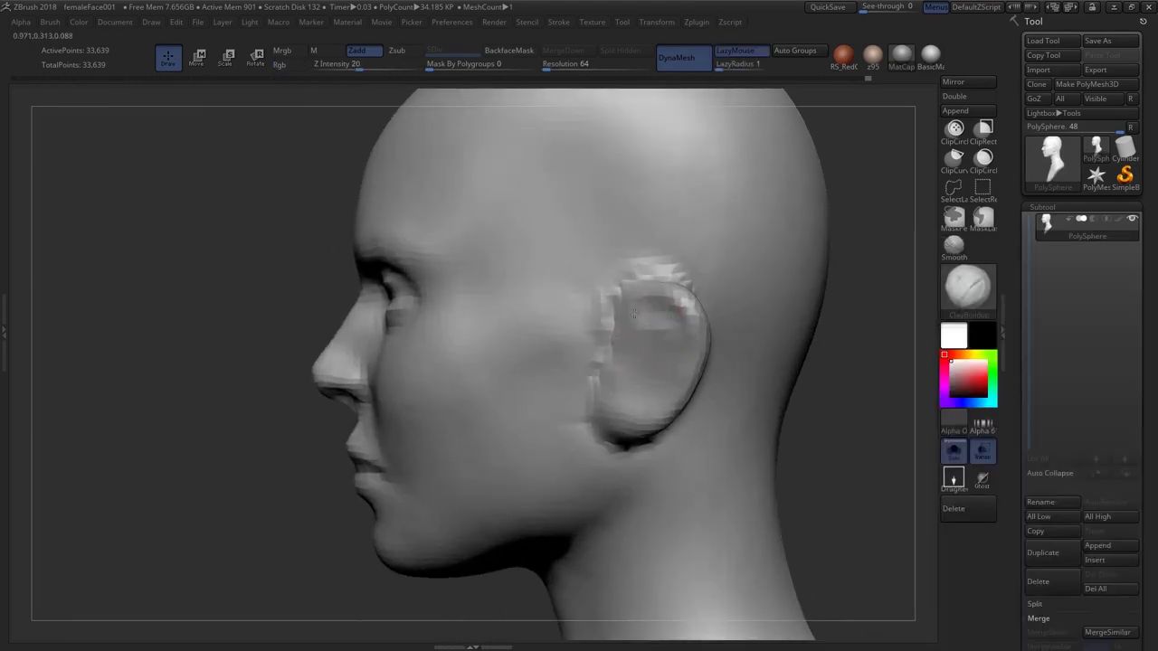
right_click_drag(677, 339, 722, 339)
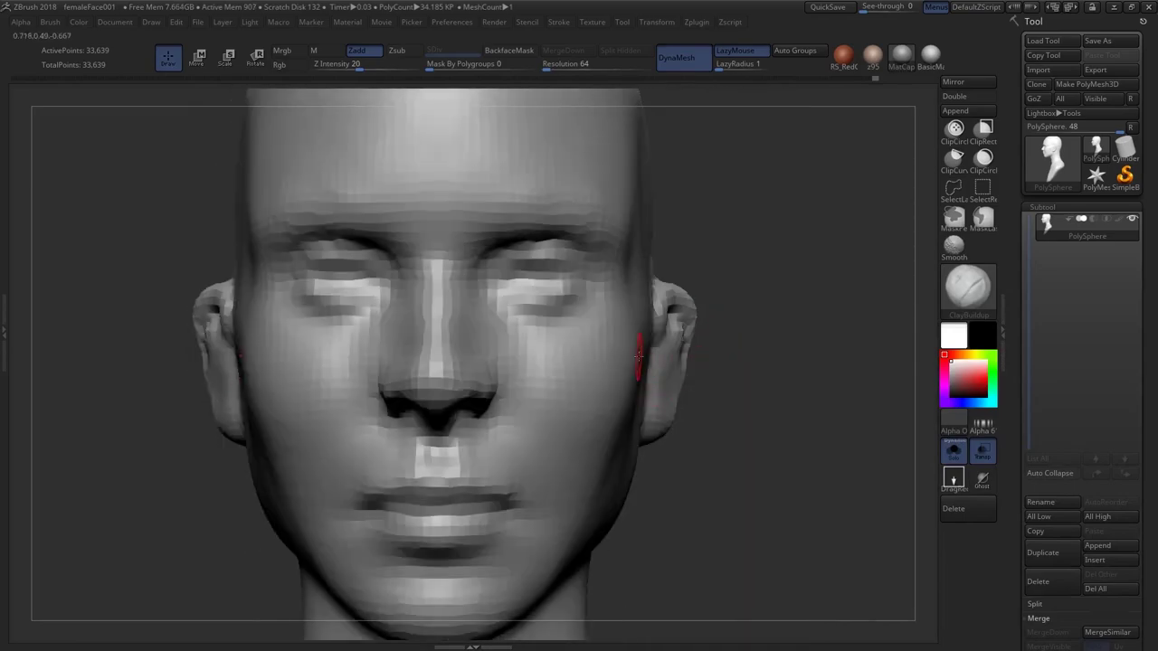
Reshape the jawline, neck sides and shoulder slope from the front with a resized Move brush
mouse_move(677, 404)
right_mouse_down("ctrl")
mouse_move(651, 380)
mouse_move(631, 395)
mouse_move(634, 367)
mouse_move(631, 380)
mouse_move(654, 369)
right_mouse_up("ctrl")
key("b")
key("m")
key("v")
mouse_move(653, 369)
right_mouse_down("ctrl")
mouse_move(702, 377)
mouse_move(668, 376)
mouse_move(698, 376)
mouse_move(666, 395)
mouse_move(647, 387)
mouse_move(672, 379)
mouse_move(665, 389)
mouse_move(612, 338)
mouse_move(543, 380)
mouse_move(610, 422)
mouse_move(594, 393)
mouse_move(586, 400)
right_mouse_up("ctrl")
key("s")
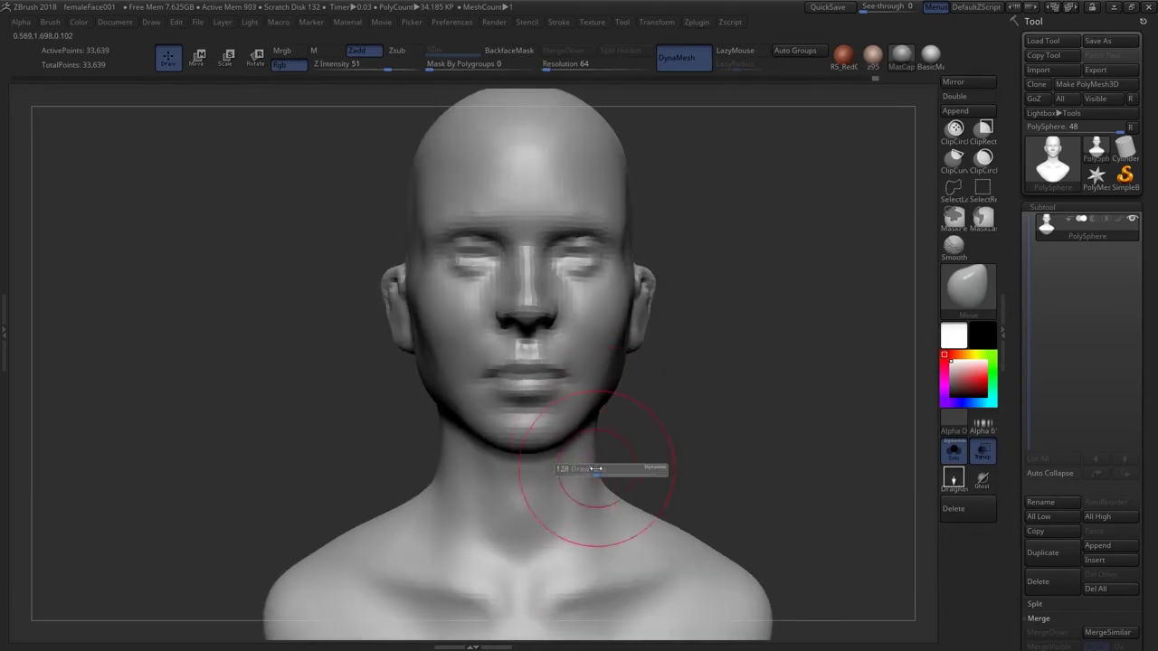
right_click_drag(618, 308, 604, 380, "ctrl")
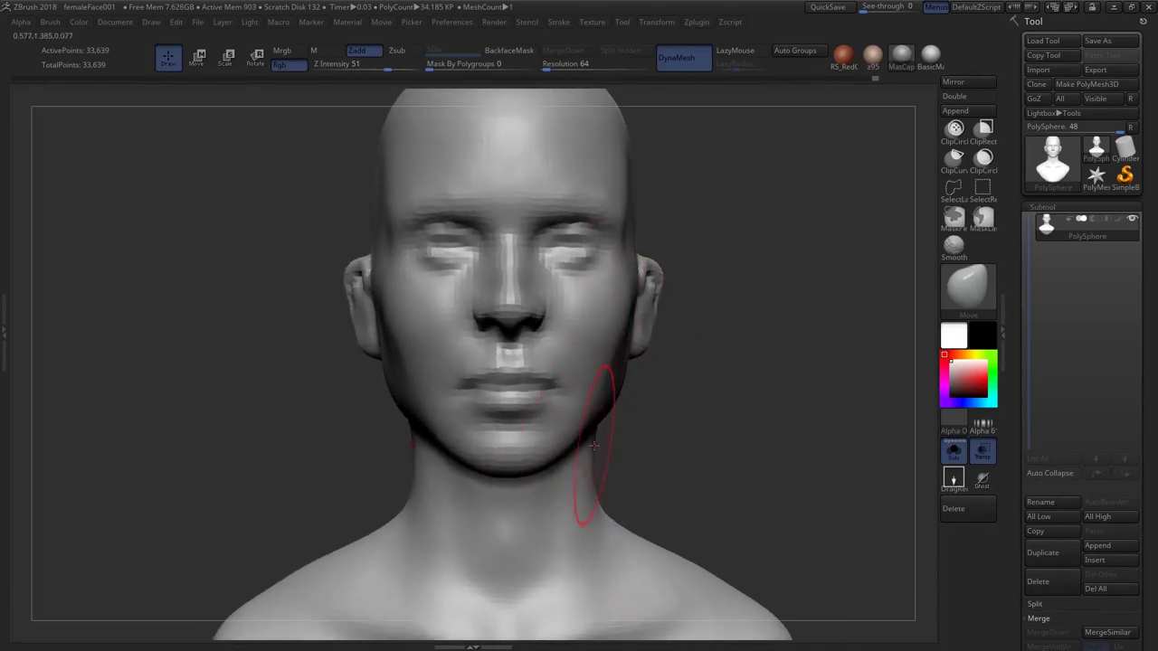
right_click_drag(605, 480, 641, 525)
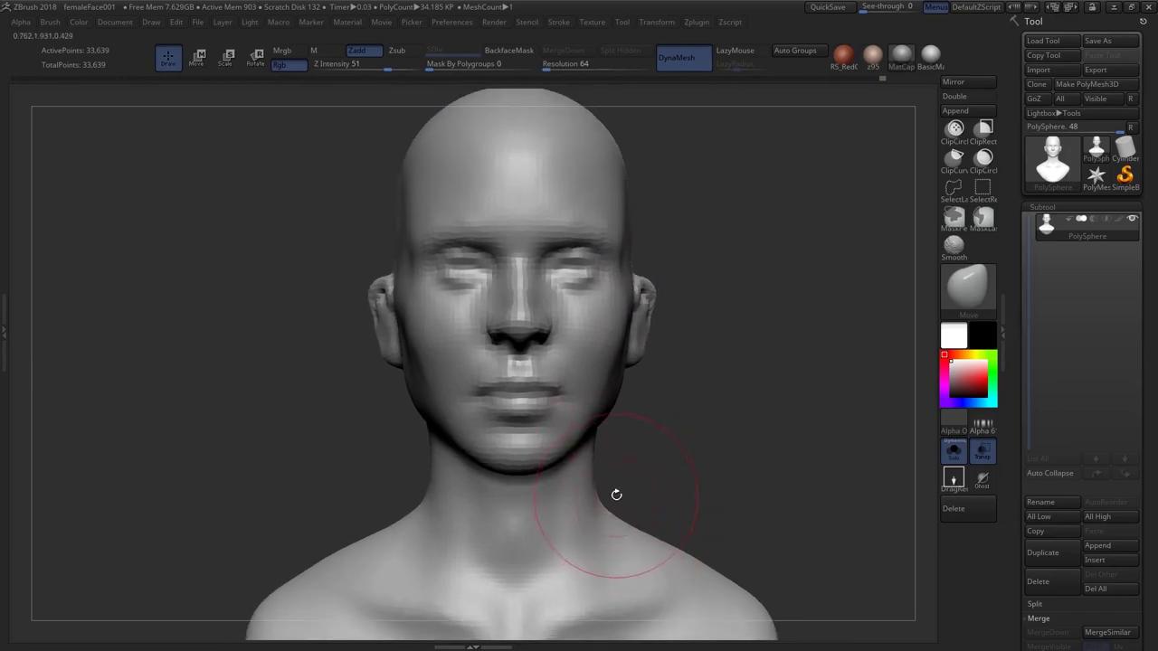
right_click_drag(673, 563, 670, 522, "ctrl")
key("s")
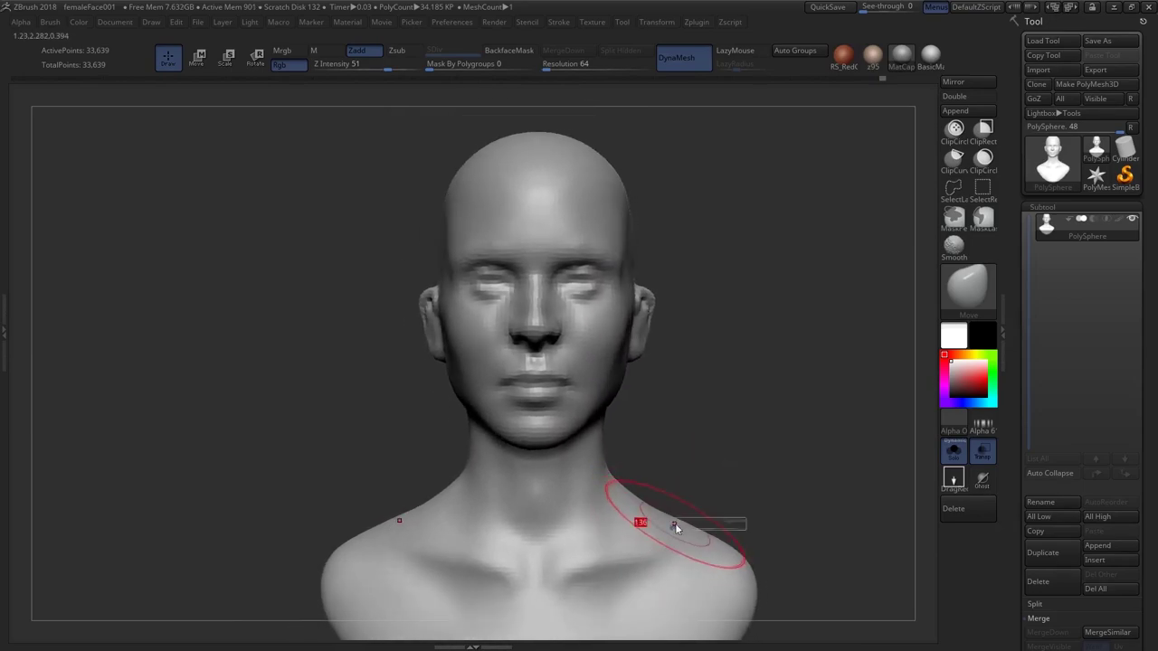
Carve the crease around the earlobe with DamStandard and nudge the side of the head near the ear with the Move brush
right_click_drag(674, 521, 593, 498, "ctrl")
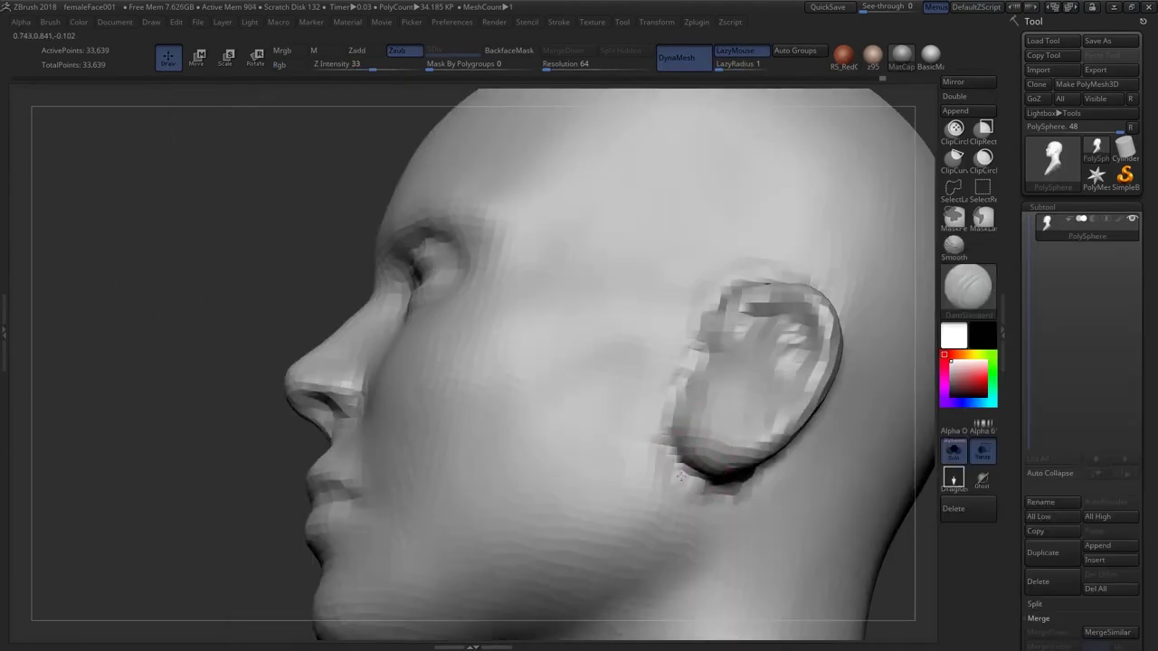
mouse_move(694, 444)
right_mouse_down()
mouse_move(688, 389)
mouse_move(694, 422)
right_mouse_up()
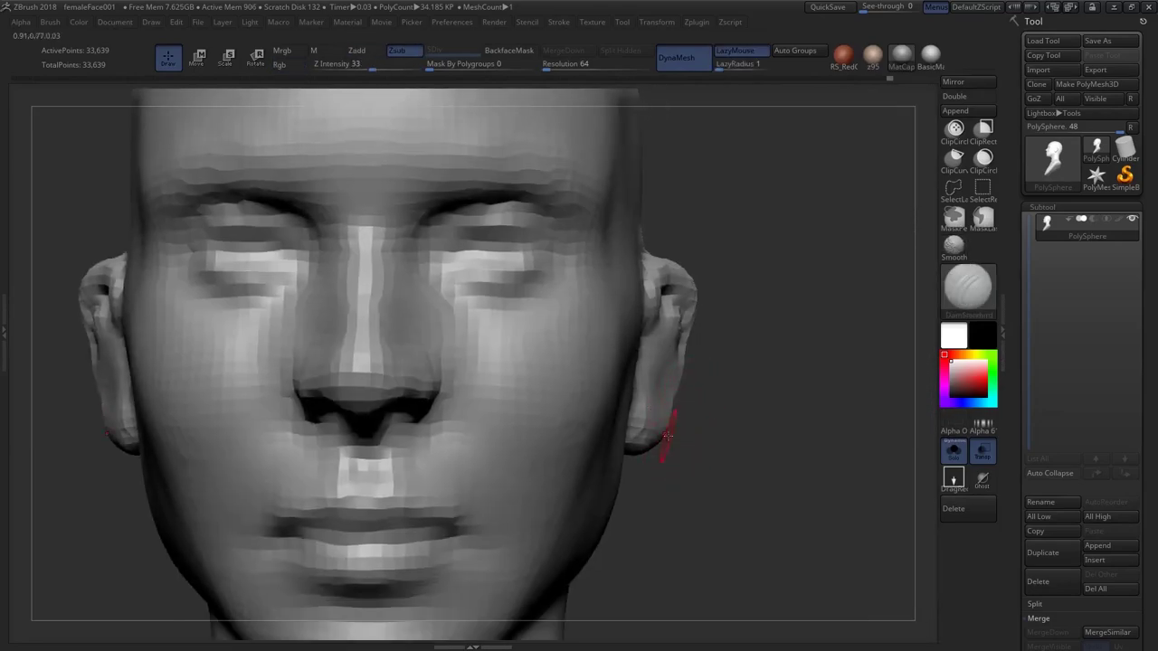
key("b")
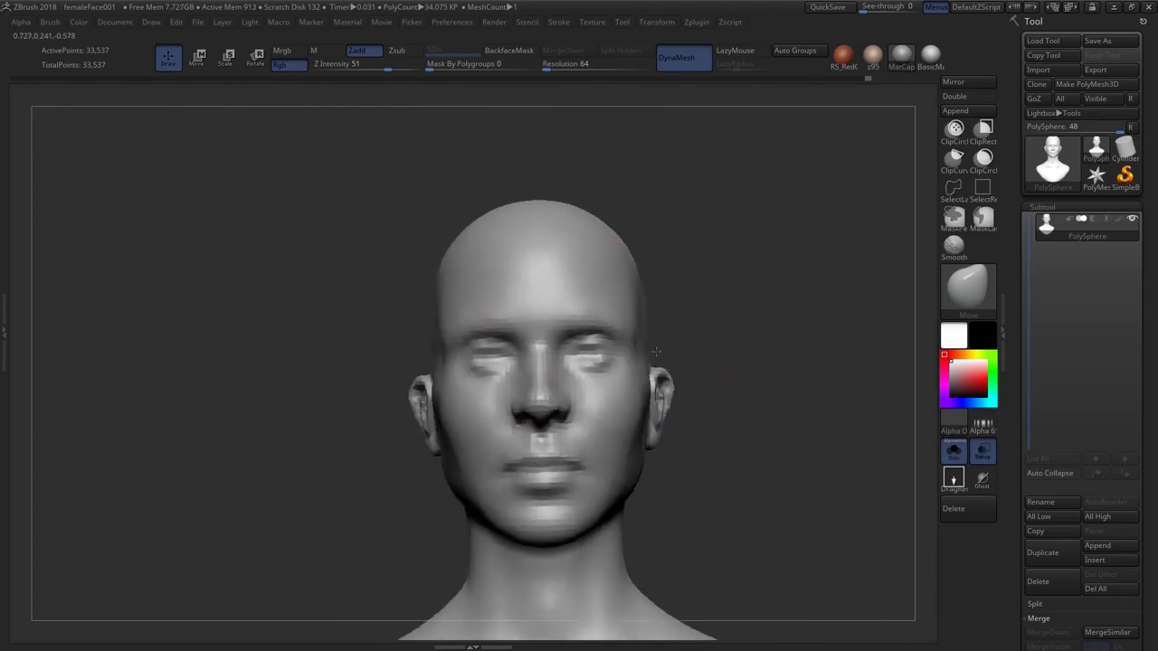
mouse_move(656, 352)
left_mouse_down()
mouse_move(654, 368)
mouse_move(744, 371)
mouse_move(624, 406)
left_mouse_up()
Build up and smooth the front of the neck with the ClayBuildup brush
mouse_move(613, 412)
right_mouse_down()
mouse_move(484, 400)
mouse_move(552, 393)
mouse_move(524, 443)
right_mouse_up()
key("b")
key("c")
key("b")
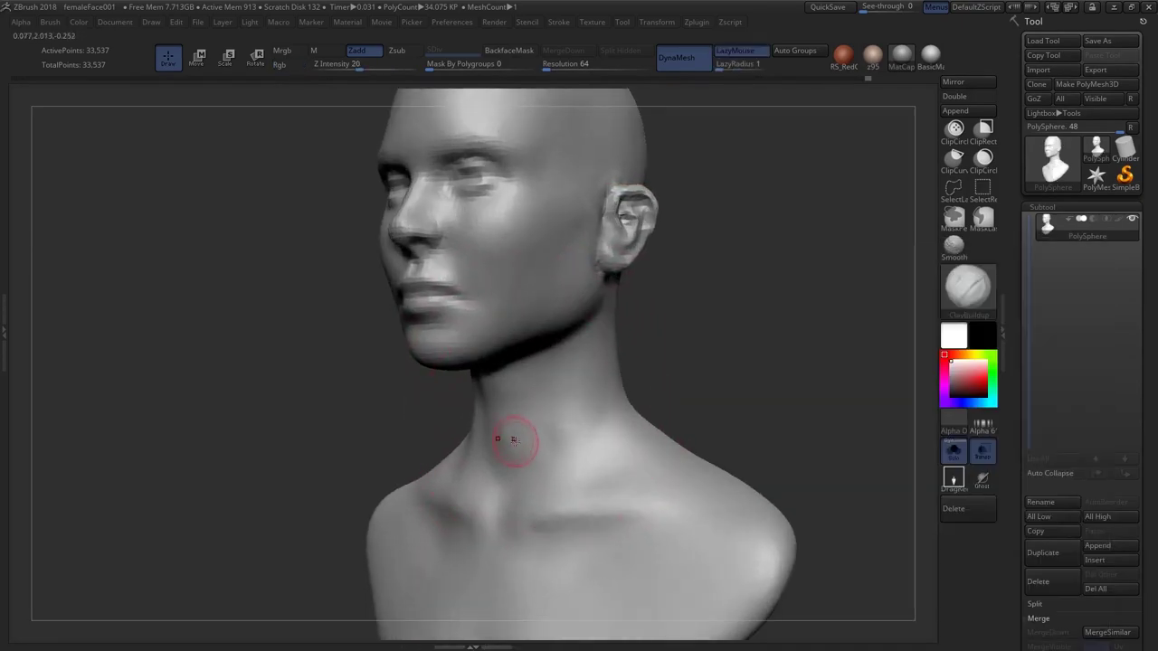
left_click_drag(517, 422, 517, 401, "shift")
mouse_move(629, 409)
right_mouse_down()
mouse_move(561, 406)
mouse_move(624, 404)
right_mouse_up()
right_click_drag(625, 403, 579, 362, "ctrl")
right_click_drag(507, 398, 548, 400)
mouse_move(525, 426)
right_mouse_down("ctrl")
mouse_move(495, 495)
mouse_move(479, 471)
mouse_move(456, 471)
right_mouse_up("ctrl")
Build up the base of the neck and the inner ends of the collarbones with ClayBuildup, smoothing the transitions
left_click_drag(455, 470, 463, 467)
mouse_move(475, 464)
right_mouse_down()
mouse_move(459, 481)
mouse_move(524, 470)
right_mouse_up()
left_click_drag(481, 468, 467, 492)
right_click_drag(506, 452, 525, 470)
mouse_move(503, 459)
left_mouse_down("shift")
mouse_move(476, 481)
mouse_move(478, 498)
mouse_move(545, 487)
left_mouse_up("shift")
mouse_move(546, 488)
right_mouse_down()
mouse_move(488, 484)
mouse_move(565, 488)
mouse_move(552, 486)
mouse_move(581, 462)
right_mouse_up()
mouse_move(612, 445)
left_mouse_down()
mouse_move(639, 440)
mouse_move(579, 469)
left_mouse_up()
mouse_move(516, 461)
right_mouse_down("shift")
mouse_move(543, 444)
mouse_move(534, 439)
right_mouse_up("shift")
mouse_move(534, 439)
right_mouse_down()
mouse_move(549, 443)
mouse_move(550, 484)
right_mouse_up()
mouse_move(551, 484)
right_mouse_down()
mouse_move(525, 496)
mouse_move(532, 505)
right_mouse_up()
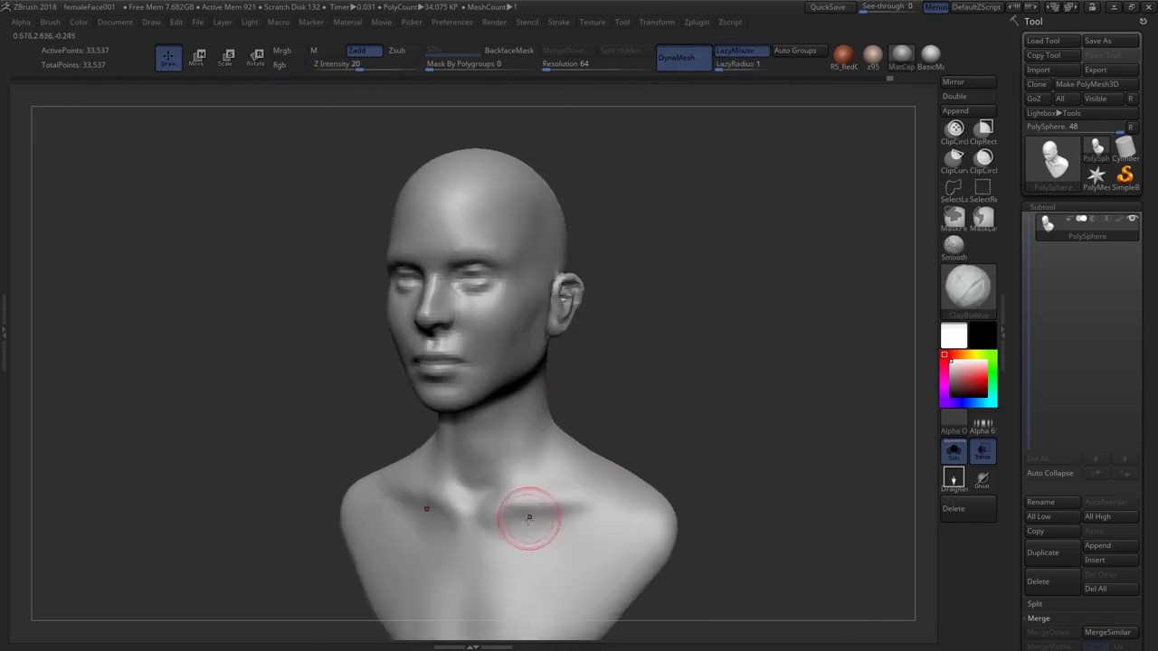
Build up and smooth the muscle along the side of the neck below the ear with ClayBuildup
mouse_move(503, 508)
right_mouse_down()
mouse_move(530, 503)
mouse_move(457, 479)
right_mouse_up()
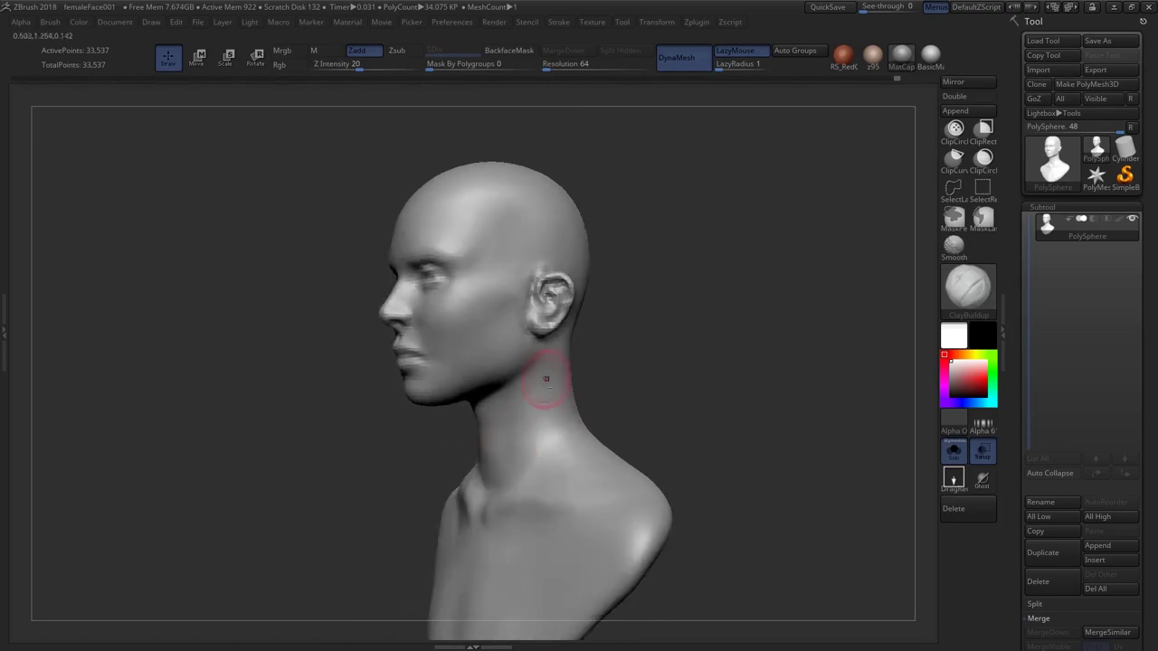
right_click_drag(549, 379, 598, 389)
mouse_move(528, 458)
right_mouse_down()
mouse_move(495, 459)
mouse_move(510, 455)
right_mouse_up()
left_click_drag(524, 453, 520, 436, "shift")
right_click_drag(519, 436, 554, 438)
right_click_drag(523, 426, 523, 447, "ctrl")
right_click_drag(494, 492, 445, 480)
Define the collarbones and the hollow between them from several angles with the ClayBuildup brush
right_click_drag(520, 449, 588, 449)
mouse_move(552, 498)
right_mouse_down("ctrl")
mouse_move(548, 474)
mouse_move(530, 521)
mouse_move(534, 479)
right_mouse_up("ctrl")
mouse_move(524, 434)
right_mouse_down()
mouse_move(552, 425)
mouse_move(534, 449)
right_mouse_up()
mouse_move(570, 461)
right_mouse_down("ctrl")
mouse_move(594, 498)
mouse_move(588, 552)
right_mouse_up("ctrl")
mouse_move(563, 470)
right_mouse_down()
mouse_move(584, 482)
mouse_move(610, 473)
right_mouse_up()
mouse_move(597, 431)
right_mouse_down()
mouse_move(620, 478)
mouse_move(591, 447)
mouse_move(569, 480)
mouse_move(638, 480)
mouse_move(559, 517)
mouse_move(621, 530)
mouse_move(574, 507)
mouse_move(591, 452)
mouse_move(655, 415)
right_mouse_up()
mouse_move(586, 373)
right_mouse_down()
mouse_move(597, 480)
mouse_move(624, 475)
right_mouse_up()
Adjust the sides of the neck from the front with a resized Move brush
mouse_move(625, 475)
right_mouse_down("ctrl")
mouse_move(597, 371)
mouse_move(592, 455)
mouse_move(623, 494)
mouse_move(649, 471)
mouse_move(604, 429)
mouse_move(555, 441)
right_mouse_up("ctrl")
key("b")
key("m")
key("v")
key("s")
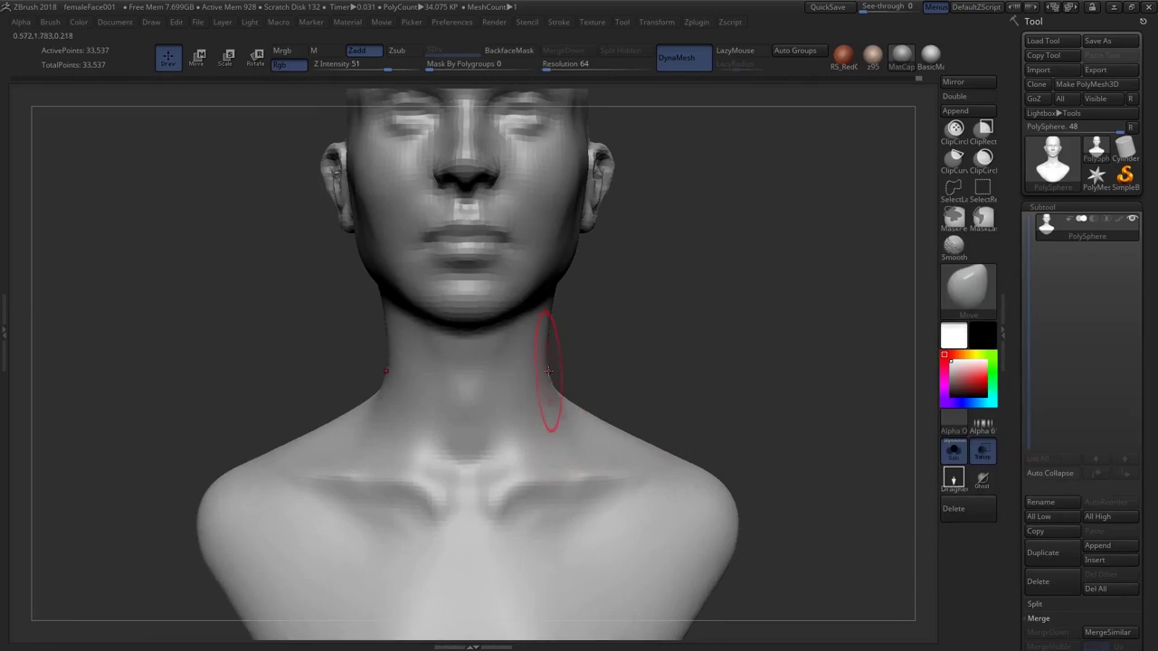
right_click_drag(579, 399, 577, 366, "ctrl")
mouse_move(577, 366)
right_mouse_down()
mouse_move(555, 366)
mouse_move(552, 398)
mouse_move(559, 380)
right_mouse_up()
key("s")
Reshape the slope from the neck into the shoulders with the Move brush
mouse_move(615, 430)
right_mouse_down()
mouse_move(570, 435)
mouse_move(639, 425)
mouse_move(630, 447)
right_mouse_up()
key("b")
key("m")
key("v")
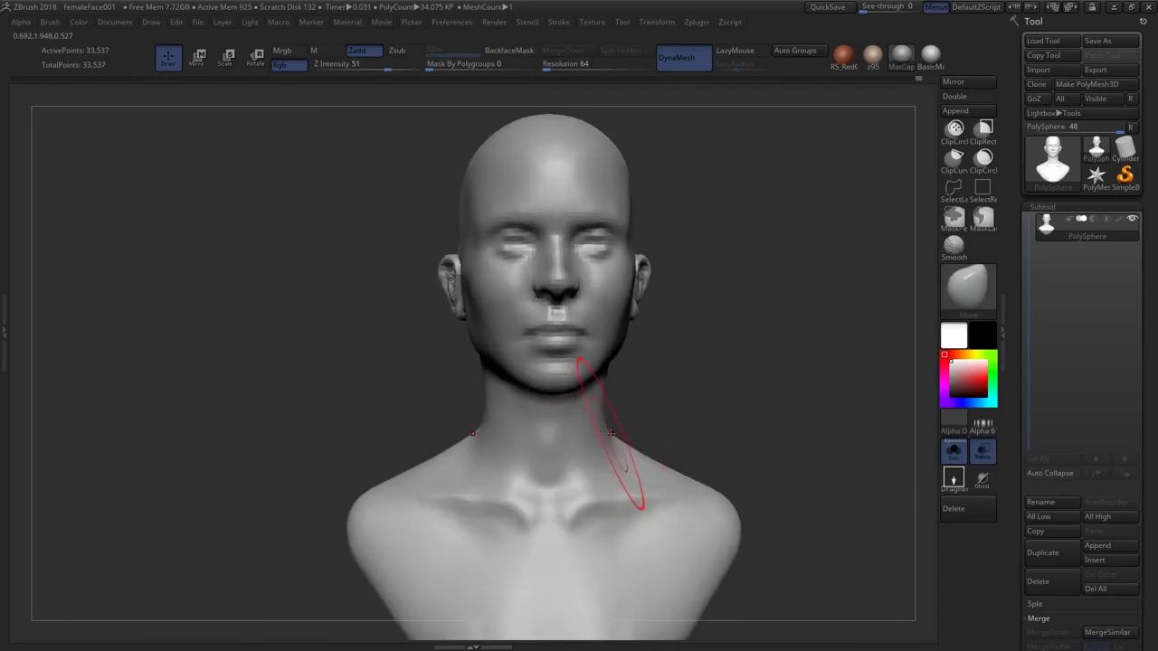
left_click_drag(787, 573, 729, 576)
Build up the lower neck muscles and collarbones with ClayBuildup and smooth their transitions
mouse_move(615, 489)
right_mouse_down()
mouse_move(572, 500)
mouse_move(608, 466)
mouse_move(599, 487)
right_mouse_up()
key("b")
key("c")
key("b")
key("shift")
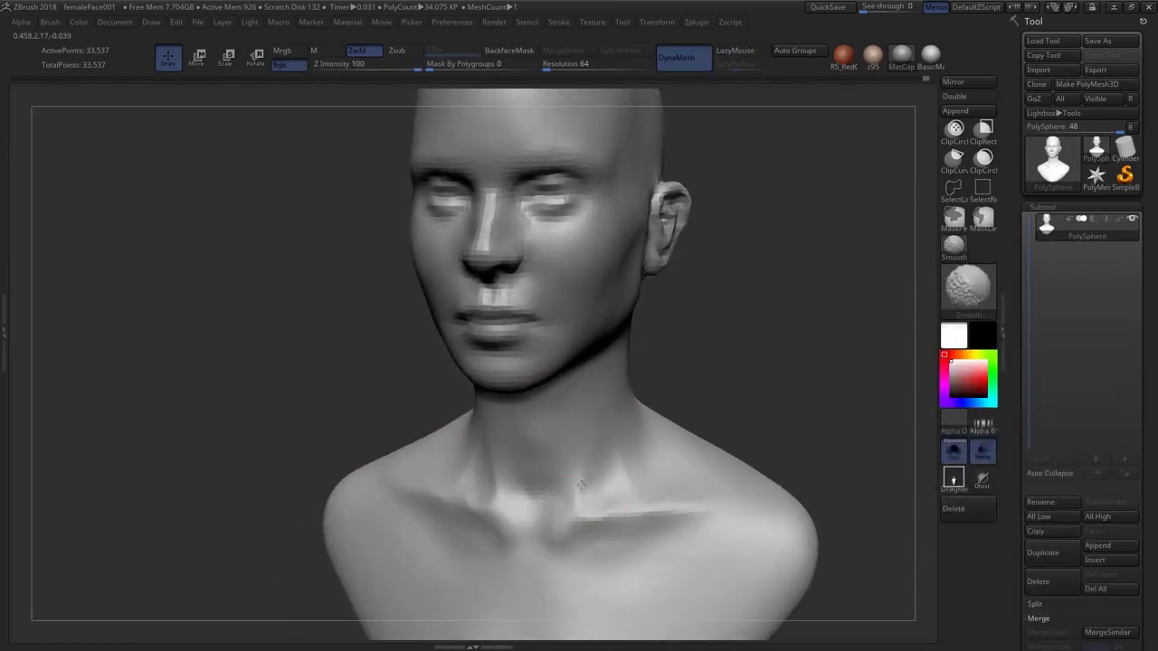
mouse_move(630, 465)
right_mouse_down("shift")
mouse_move(617, 392)
mouse_move(625, 426)
mouse_move(607, 468)
right_mouse_up("shift")
left_click_drag(607, 468, 574, 514)
right_click_drag(609, 428, 644, 443)
Carve definition into the neck and collarbone area with a resized DamStandard brush
right_click_drag(644, 444, 665, 362)
mouse_move(665, 362)
right_mouse_down("ctrl")
mouse_move(675, 415)
mouse_move(618, 420)
mouse_move(624, 407)
mouse_move(605, 436)
right_mouse_up("ctrl")
key("b")
key("d")
key("s")
left_click_drag(584, 441, 646, 477)
right_click_drag(587, 447, 585, 461)
Refine the ear's outline and front edge from the side and front with the Move brush
mouse_move(639, 486)
right_mouse_down()
mouse_move(585, 421)
mouse_move(668, 420)
mouse_move(625, 414)
mouse_move(621, 384)
mouse_move(680, 416)
mouse_move(696, 336)
right_mouse_up()
key("b")
key("m")
key("v")
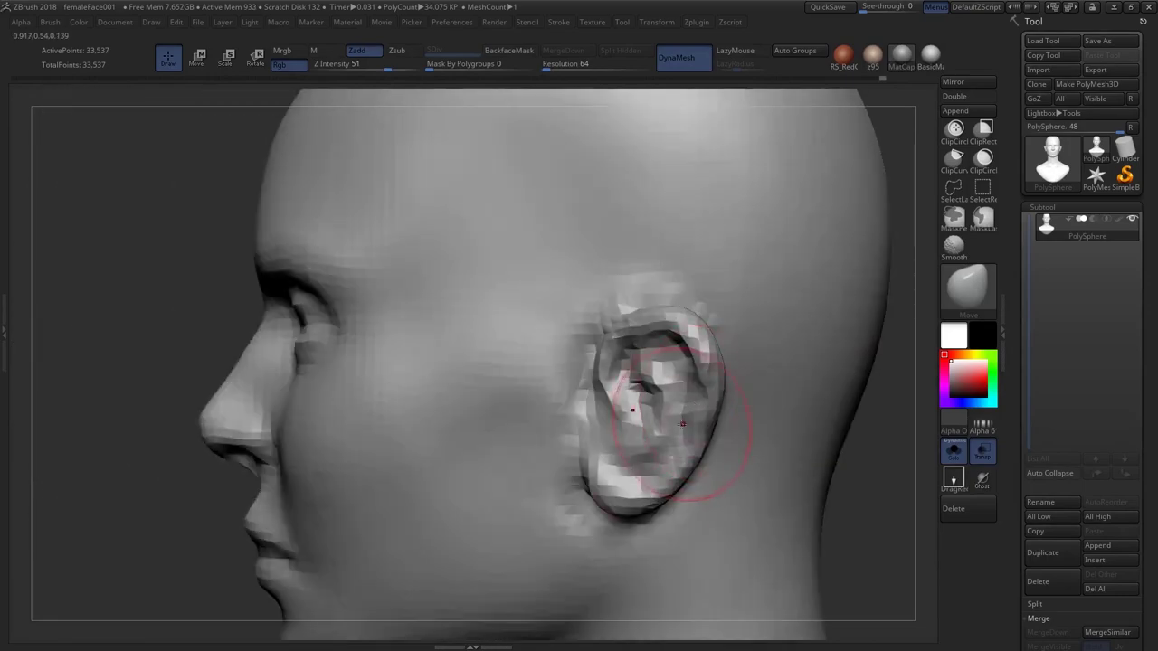
right_click_drag(679, 423, 609, 384, "ctrl")
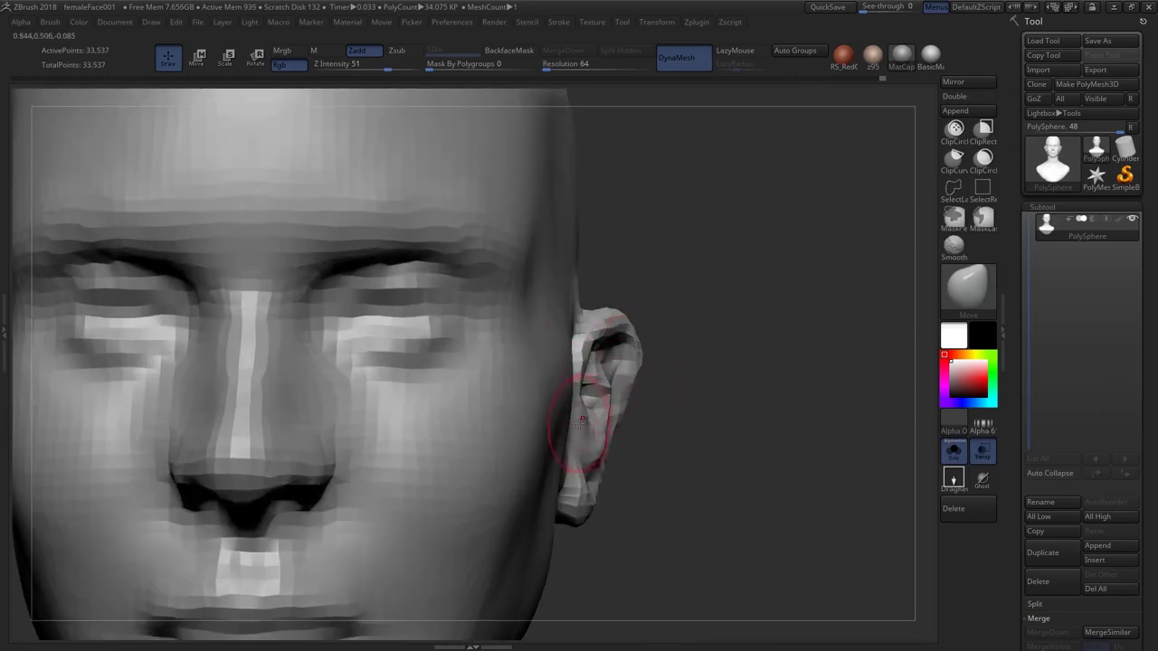
mouse_move(582, 422)
right_mouse_down()
mouse_move(551, 432)
mouse_move(527, 415)
right_mouse_up()
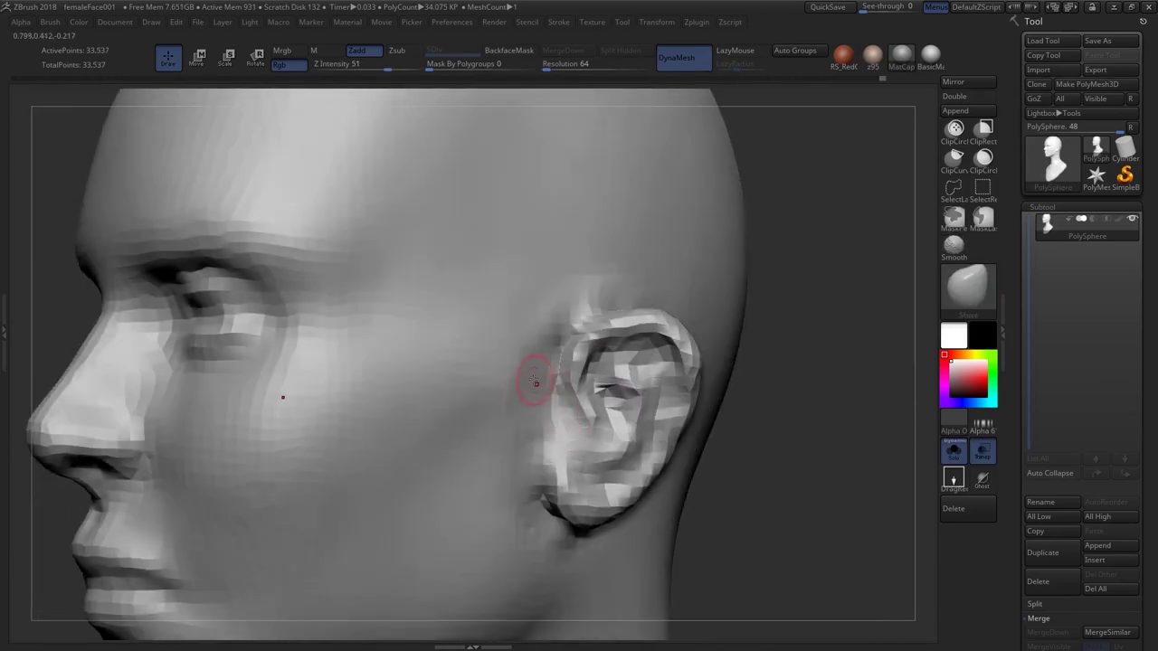
right_click_drag(280, 395, 145, 401)
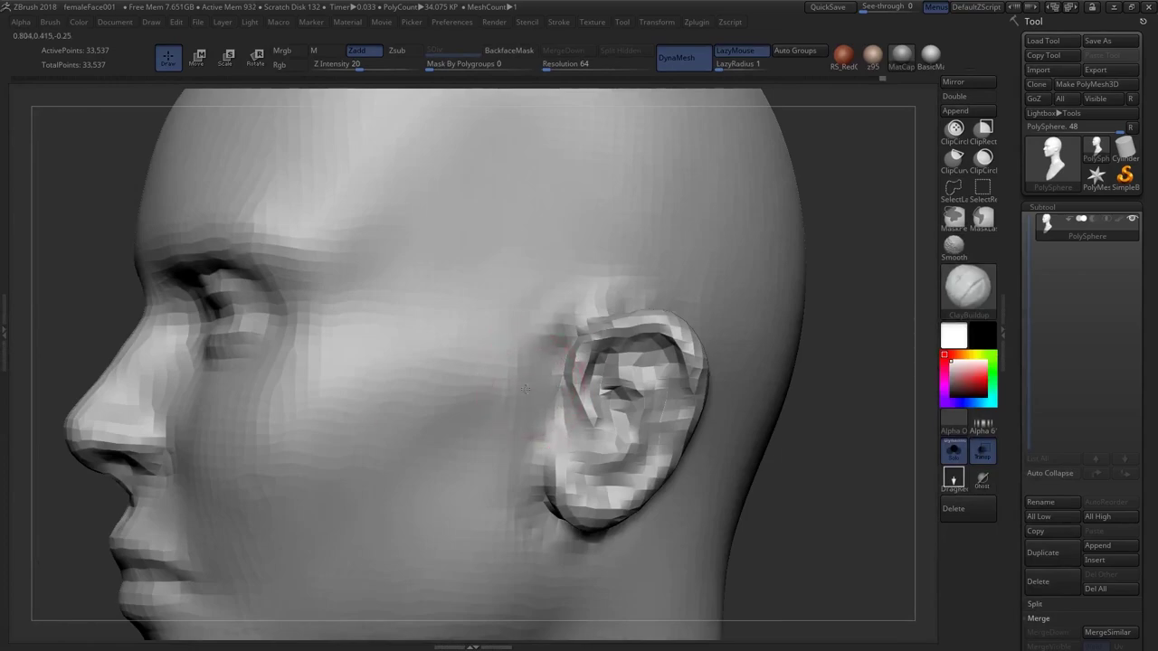
Adjust the outline of the ears, jaw and neck from the front with a resized Move brush
mouse_move(525, 389)
right_mouse_down()
mouse_move(537, 393)
mouse_move(479, 431)
mouse_move(485, 397)
mouse_move(580, 397)
mouse_move(552, 416)
mouse_move(588, 422)
mouse_move(569, 414)
mouse_move(594, 394)
right_mouse_up()
key("b")
key("m")
key("v")
key("s")
key("s")
left_click_drag(595, 398, 601, 397)
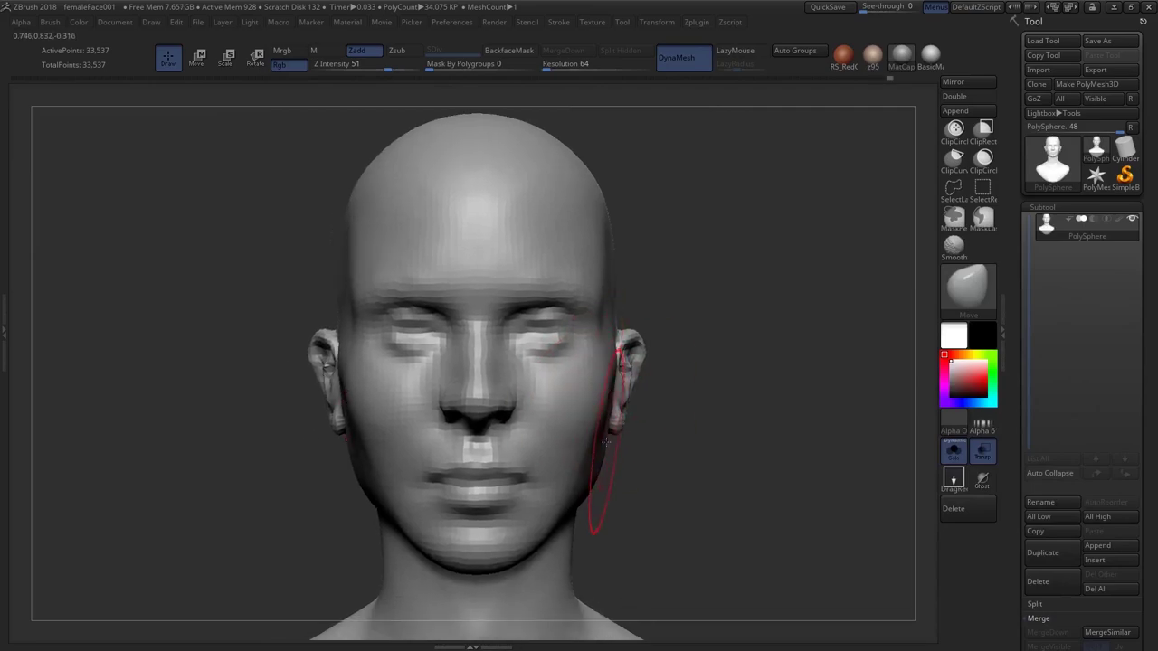
right_click_drag(609, 457, 627, 432, "alt")
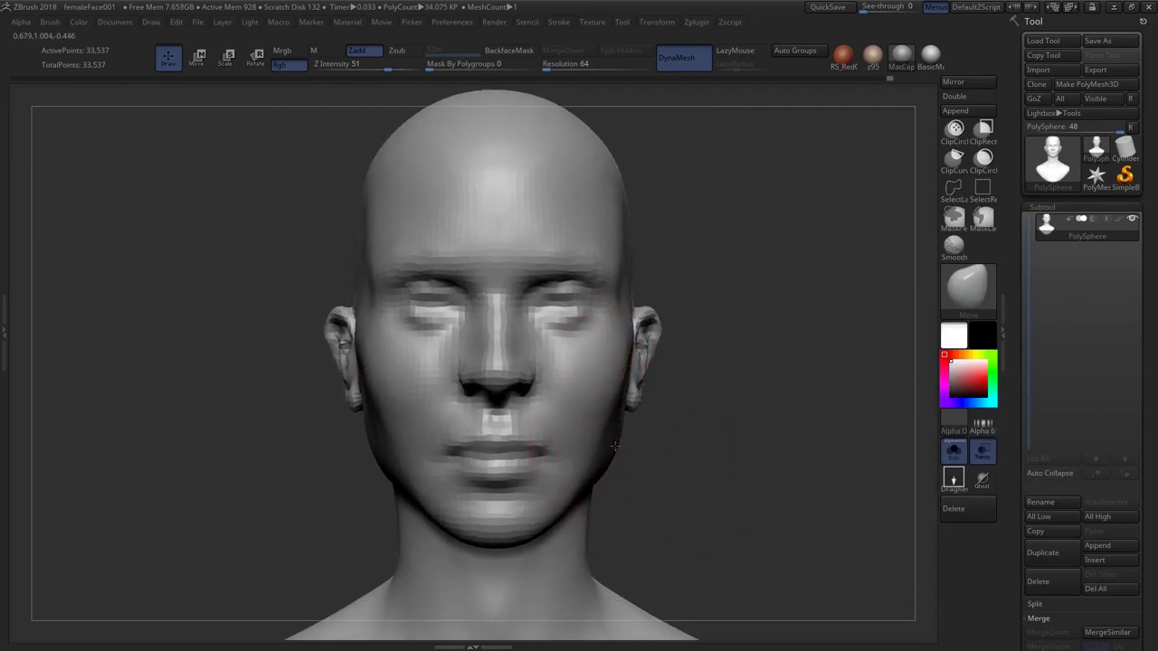
right_click_drag(602, 463, 615, 498, "ctrl")
right_click_drag(615, 498, 616, 444, "alt")
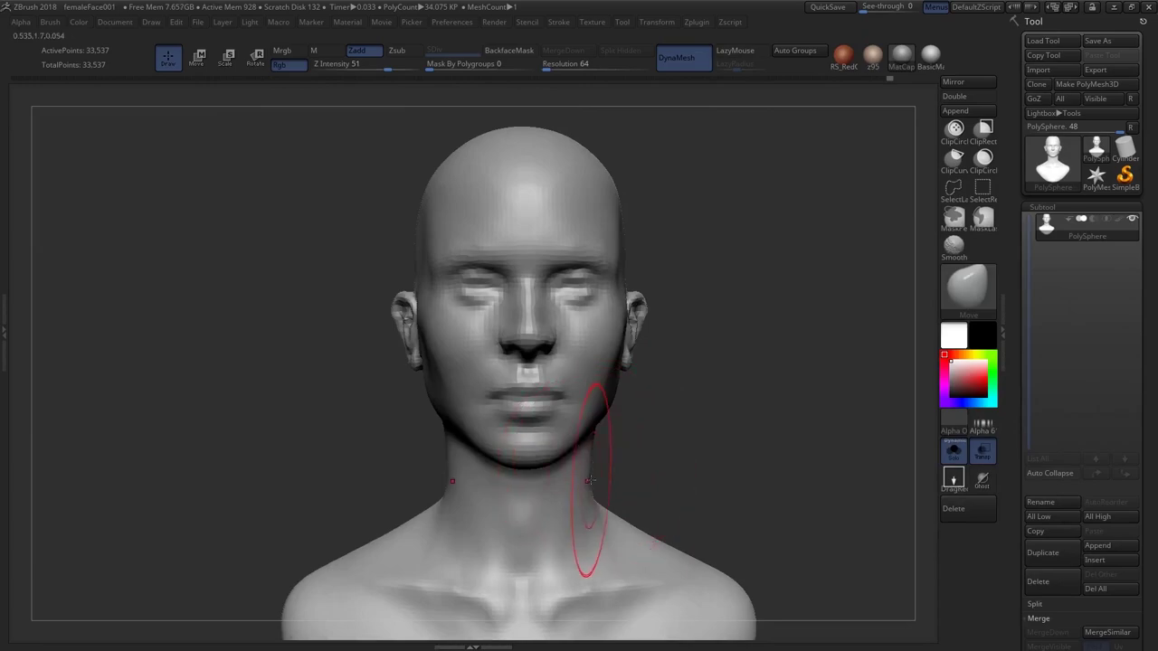
right_click_drag(616, 371, 612, 395, "alt")
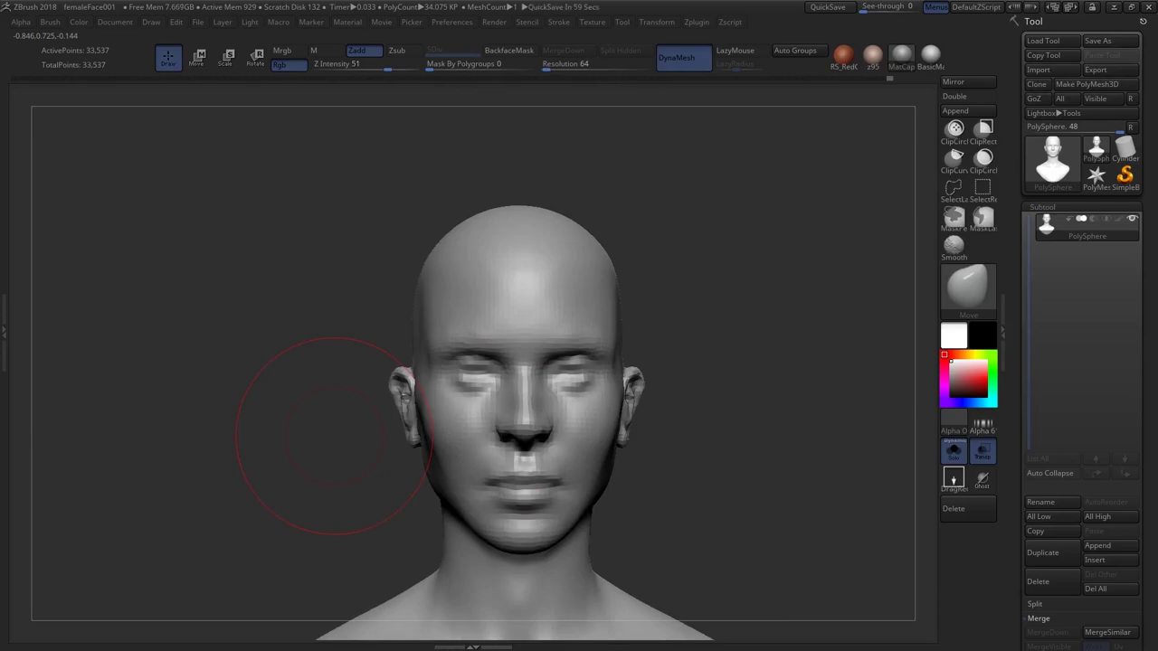
Reposition and tilt the ear on the side of the head in profile with a resized Move brush
right_click_drag(755, 448, 532, 421)
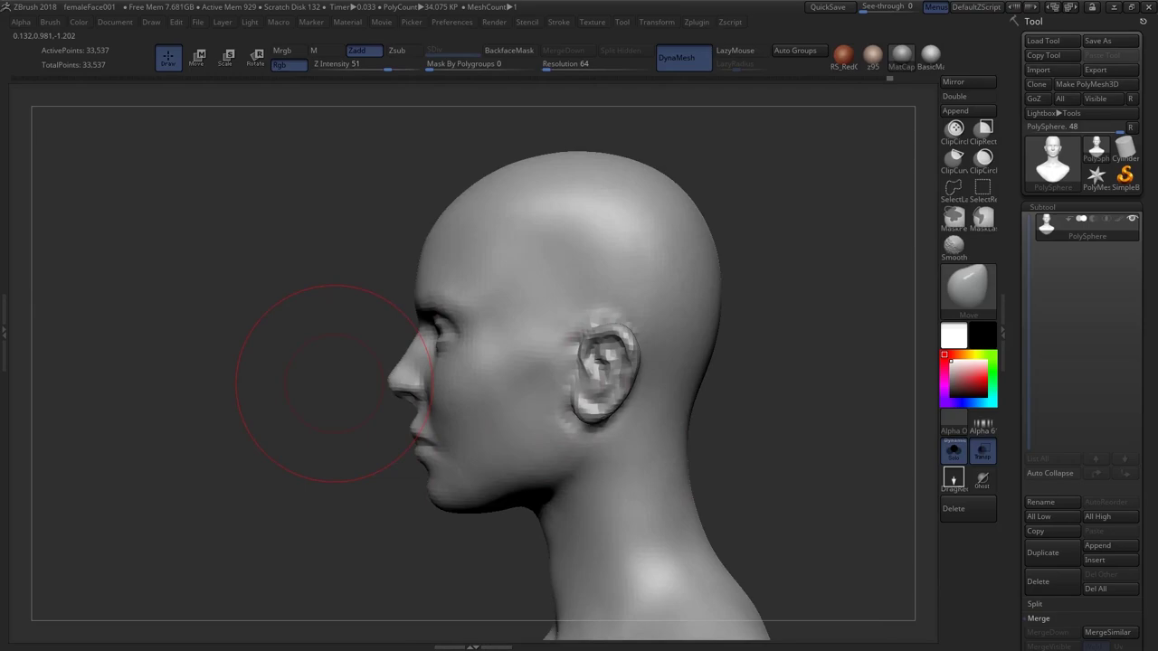
right_click_drag(334, 383, 344, 364)
key("s")
left_click_drag(619, 404, 612, 404)
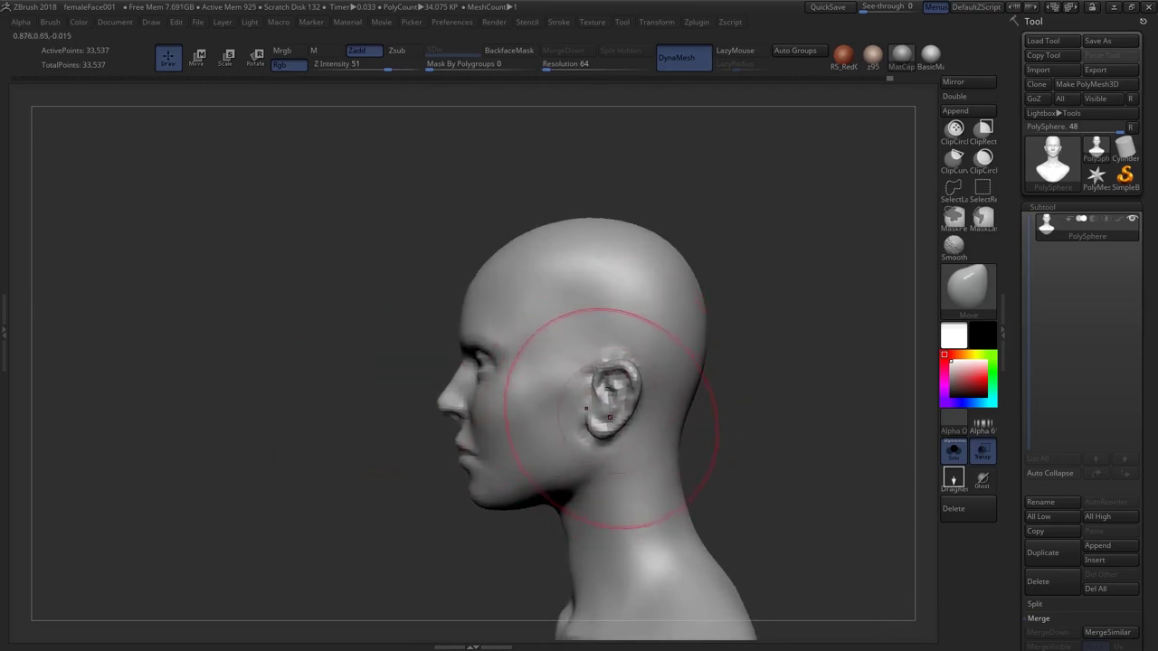
right_click_drag(615, 422, 613, 425)
left_click_drag(620, 367, 610, 403)
key("s")
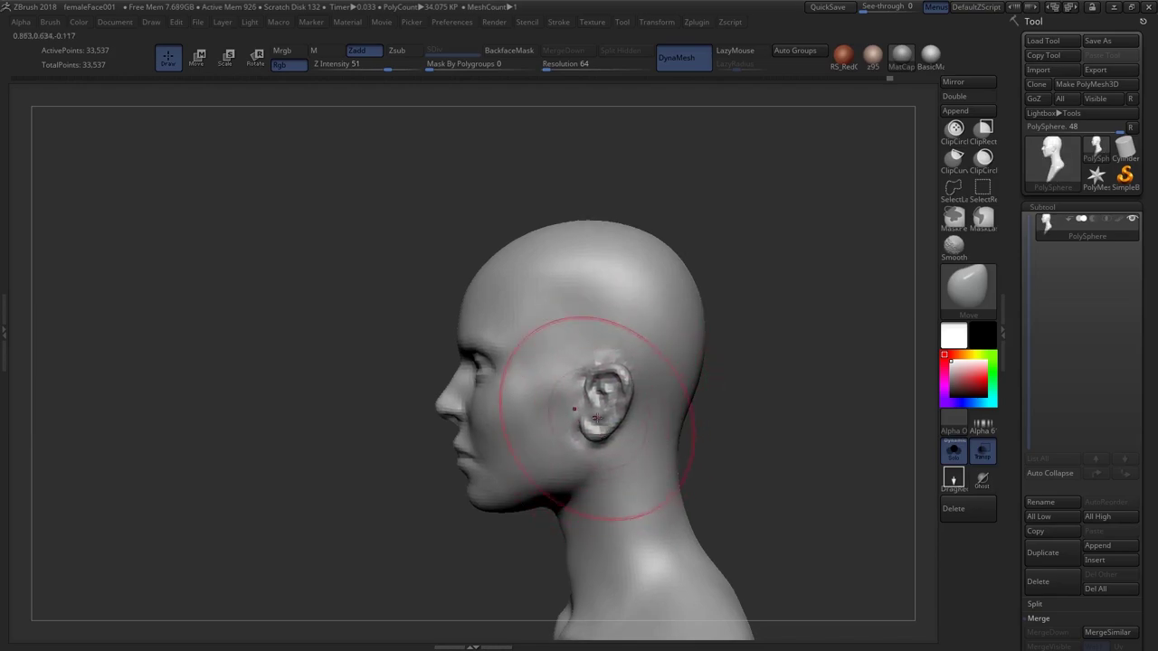
Reshape the jaw underside, neck and back of the head in profile with the Move brush
right_click_drag(524, 466, 539, 516, "ctrl")
key("s")
left_click_drag(541, 517, 535, 516)
right_click_drag(552, 521, 536, 462, "alt")
key("s")
left_click_drag(575, 471, 561, 472)
mouse_move(559, 473)
right_mouse_down()
mouse_move(516, 466)
mouse_move(558, 476)
mouse_move(573, 433)
right_mouse_up()
mouse_move(572, 431)
right_mouse_down("alt")
mouse_move(561, 400)
mouse_move(624, 449)
right_mouse_up("alt")
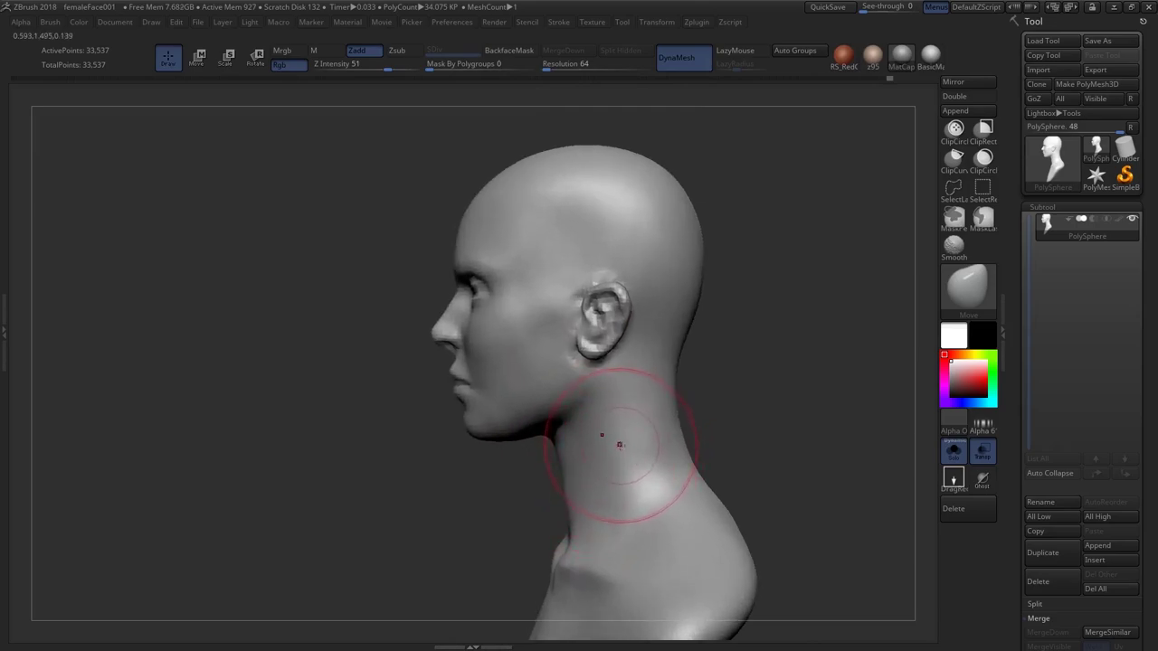
right_click_drag(614, 397, 594, 450, "alt")
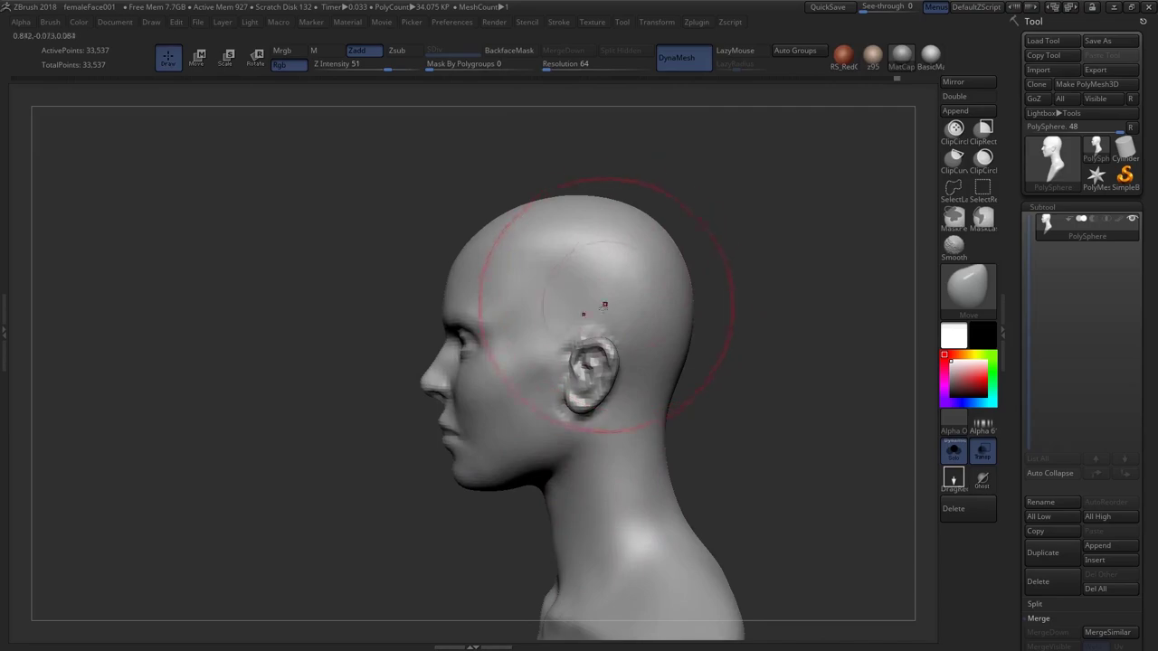
Measure the horizontal distances between the face and the ear in profile with the transpose line
mouse_move(496, 296)
right_mouse_down()
mouse_move(541, 371)
mouse_move(502, 435)
mouse_move(517, 411)
mouse_move(490, 407)
right_mouse_up()
key("shift")
key("w")
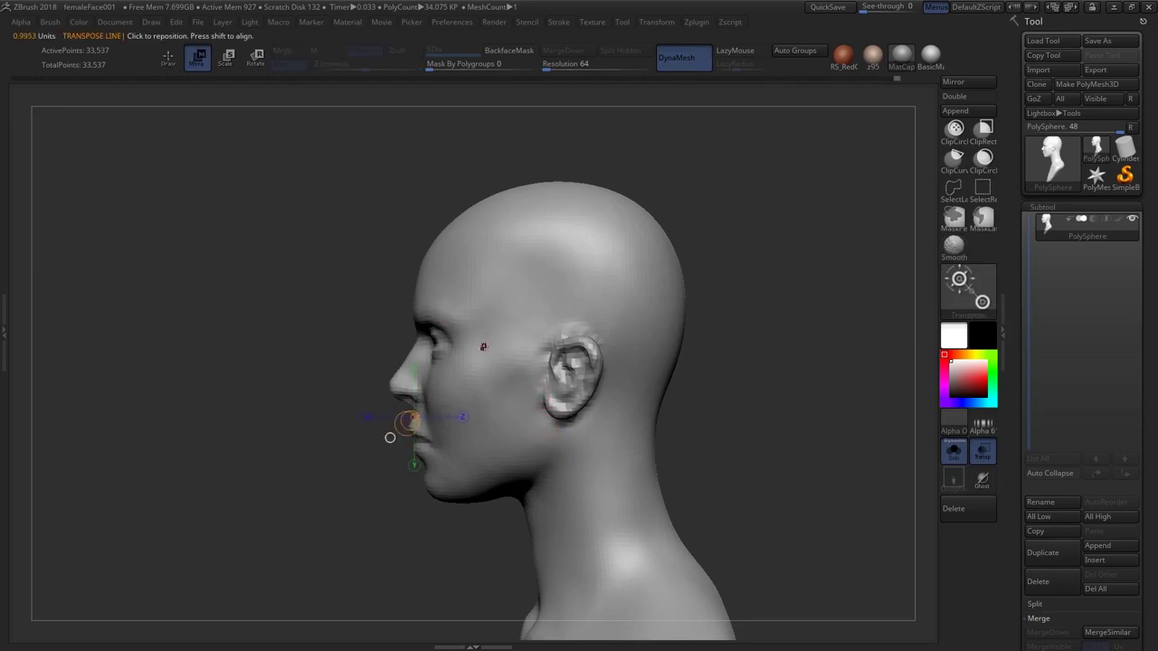
left_click_drag(438, 328, 585, 329)
mouse_move(413, 411)
right_mouse_down("shift")
mouse_move(597, 401)
mouse_move(431, 402)
right_mouse_up("shift")
left_click_drag(414, 406, 601, 405)
left_click_drag(590, 336, 426, 336)
key("q")
Sculpt the cheekbone and the hollow in front of the ear with the ClayBuildup brush
key("b")
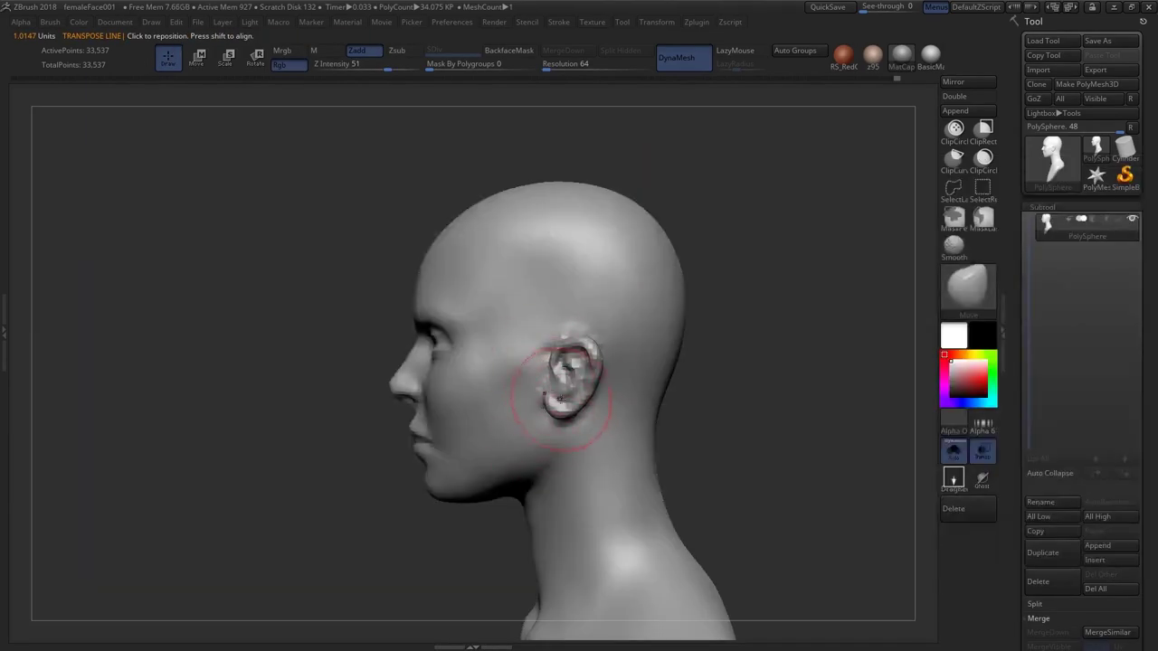
key("b")
key("c")
key("b")
mouse_move(530, 393)
right_mouse_down("ctrl")
mouse_move(528, 408)
mouse_move(530, 367)
mouse_move(522, 380)
right_mouse_up("ctrl")
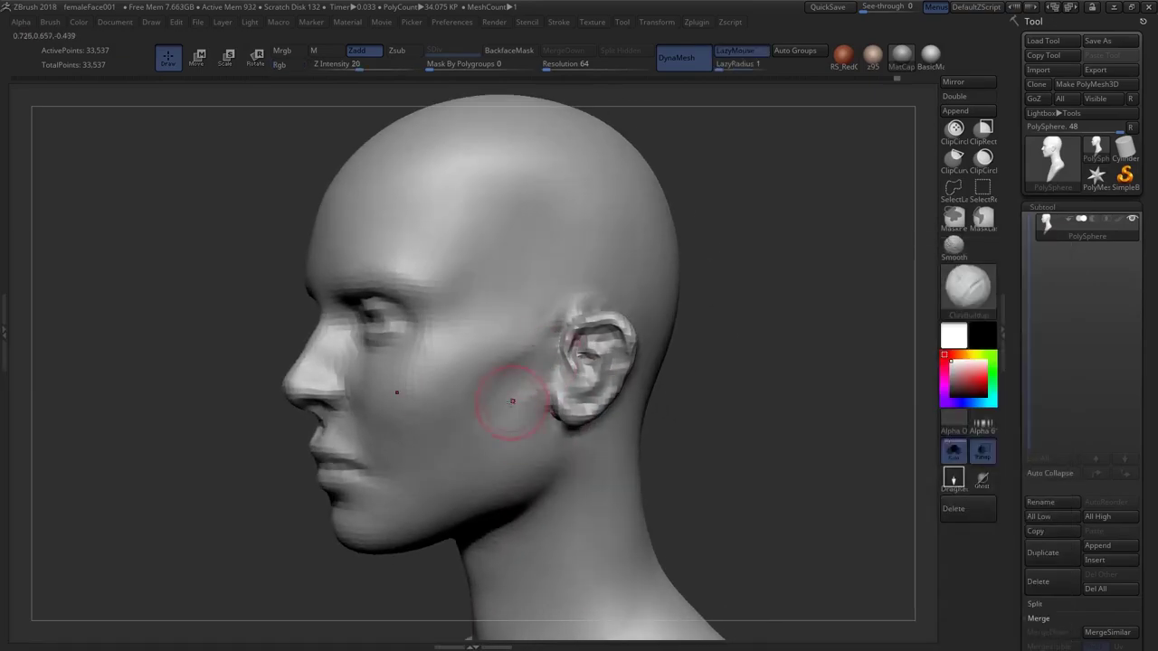
right_click_drag(473, 404, 533, 412)
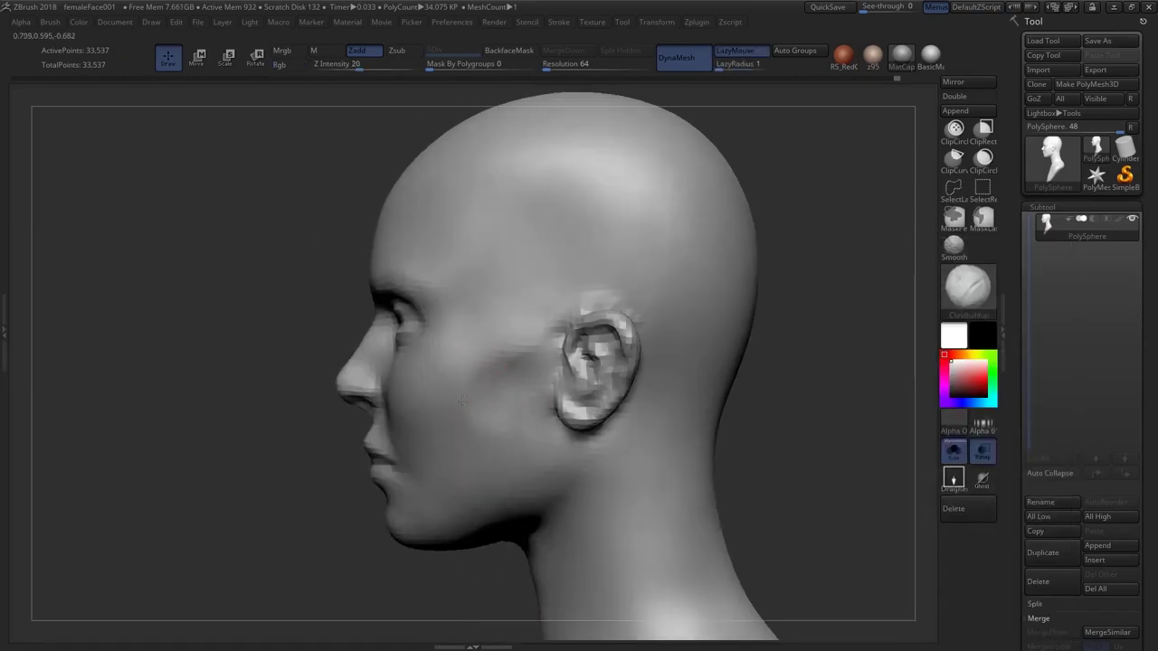
right_click_drag(500, 370, 695, 361)
right_click_drag(695, 362, 658, 409, "ctrl")
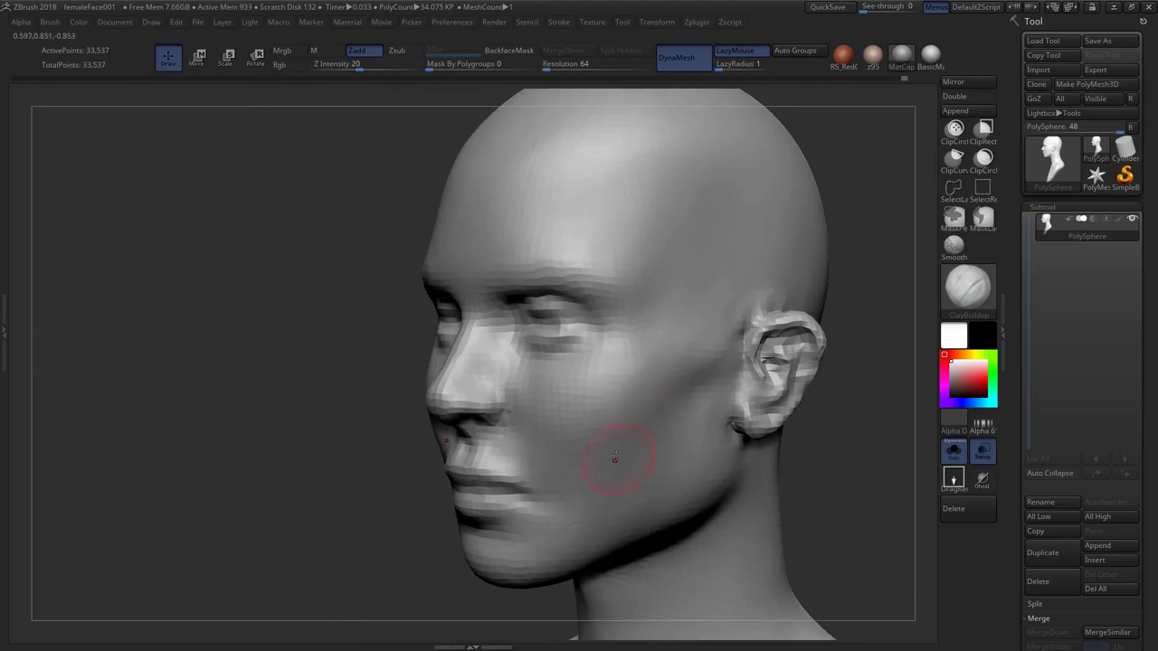
Reshape the upper lip and the base of the nose in profile with the Move brush
mouse_move(615, 460)
right_mouse_down()
mouse_move(634, 443)
mouse_move(539, 430)
mouse_move(613, 439)
mouse_move(565, 410)
mouse_move(589, 429)
mouse_move(543, 370)
mouse_move(532, 411)
mouse_move(492, 432)
right_mouse_up()
key("b")
key("m")
key("v")
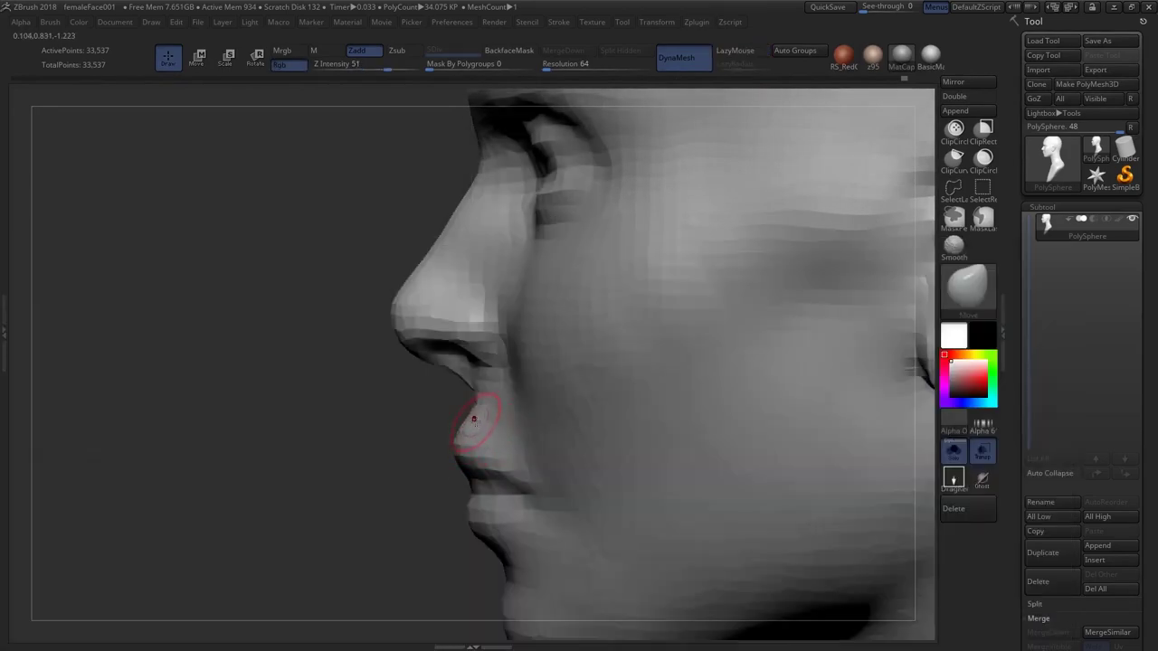
mouse_move(469, 428)
right_mouse_down()
mouse_move(468, 405)
mouse_move(494, 406)
mouse_move(461, 430)
right_mouse_up()
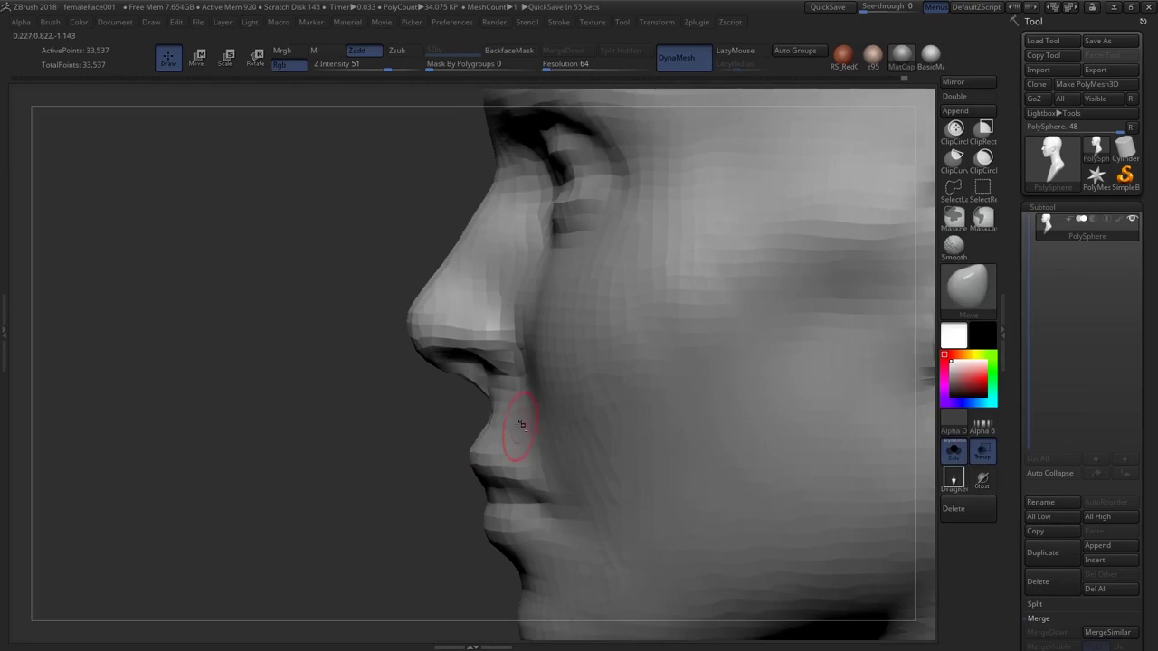
right_click_drag(521, 424, 511, 382, "alt")
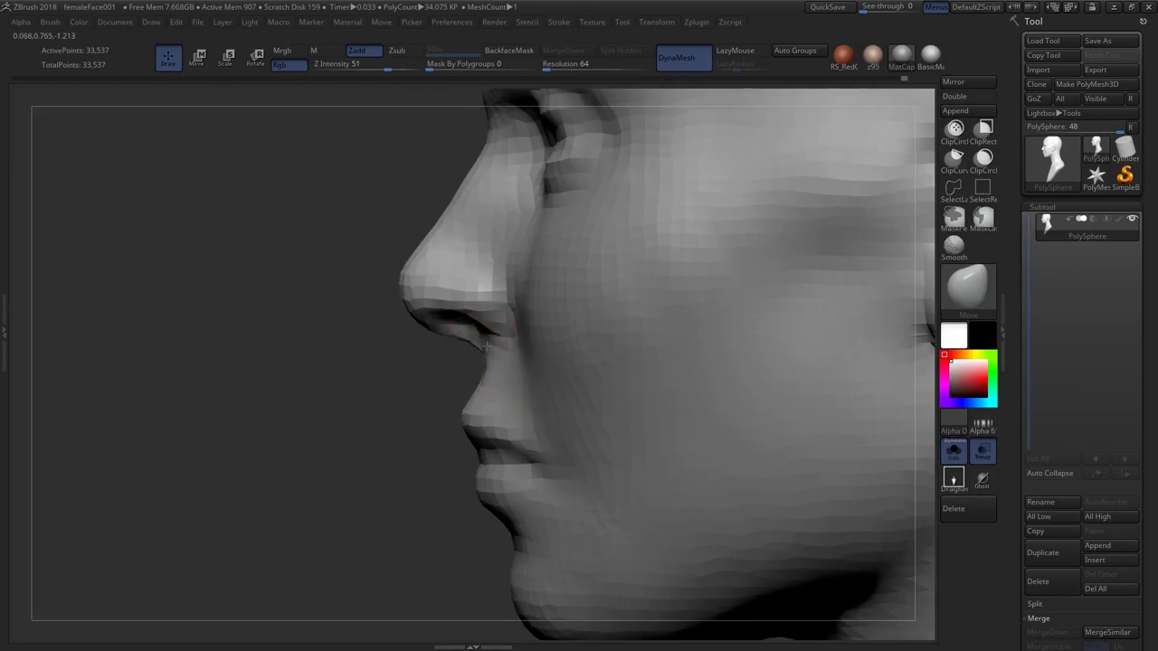
left_click_drag(485, 363, 492, 363)
Refine the lips and mouth corners from several angles with a resized Move brush
mouse_move(407, 369)
right_mouse_down()
mouse_move(491, 391)
mouse_move(498, 406)
right_mouse_up()
key("s")
left_click_drag(517, 407, 499, 398)
right_click_drag(588, 403, 501, 402)
key("s")
left_click_drag(501, 402, 493, 402)
right_click_drag(529, 416, 505, 387, "alt")
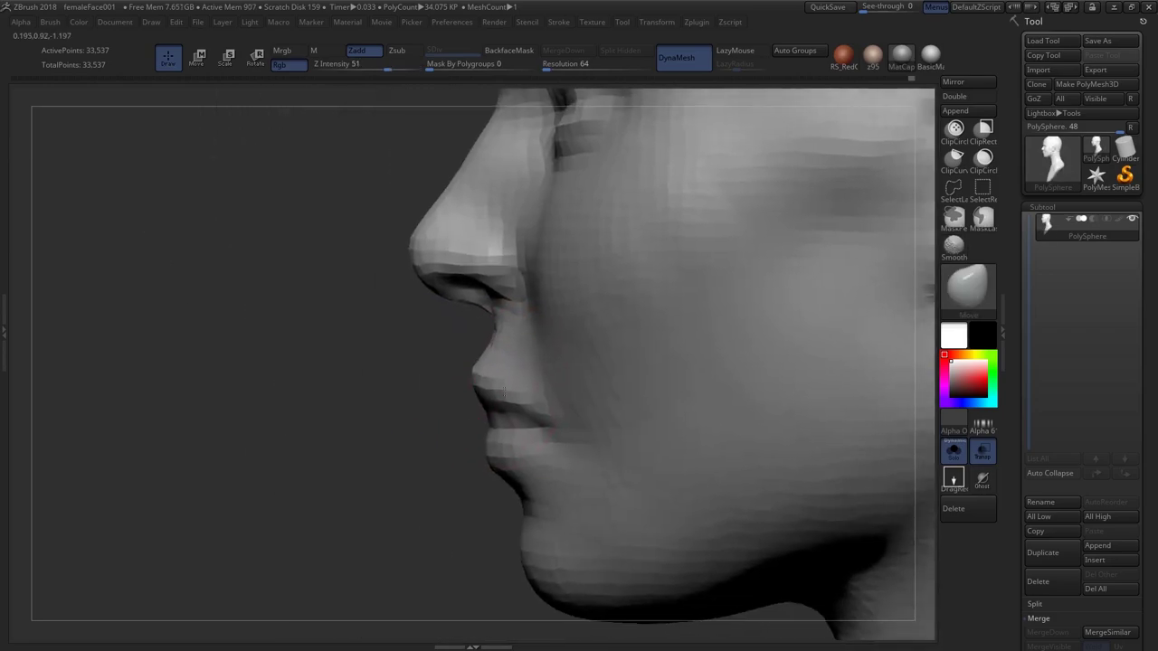
right_click_drag(552, 438, 547, 430, "alt")
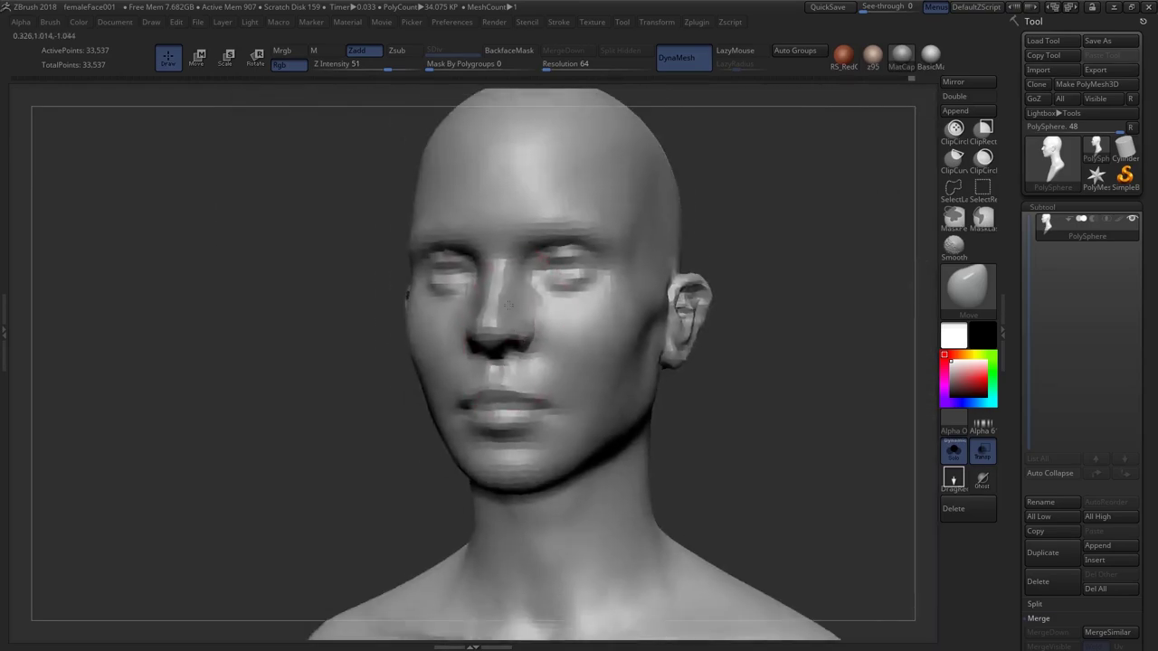
Set the DynaMesh resolution to 80 and remesh the head
right_click_drag(534, 389, 564, 420)
left_click(598, 65)
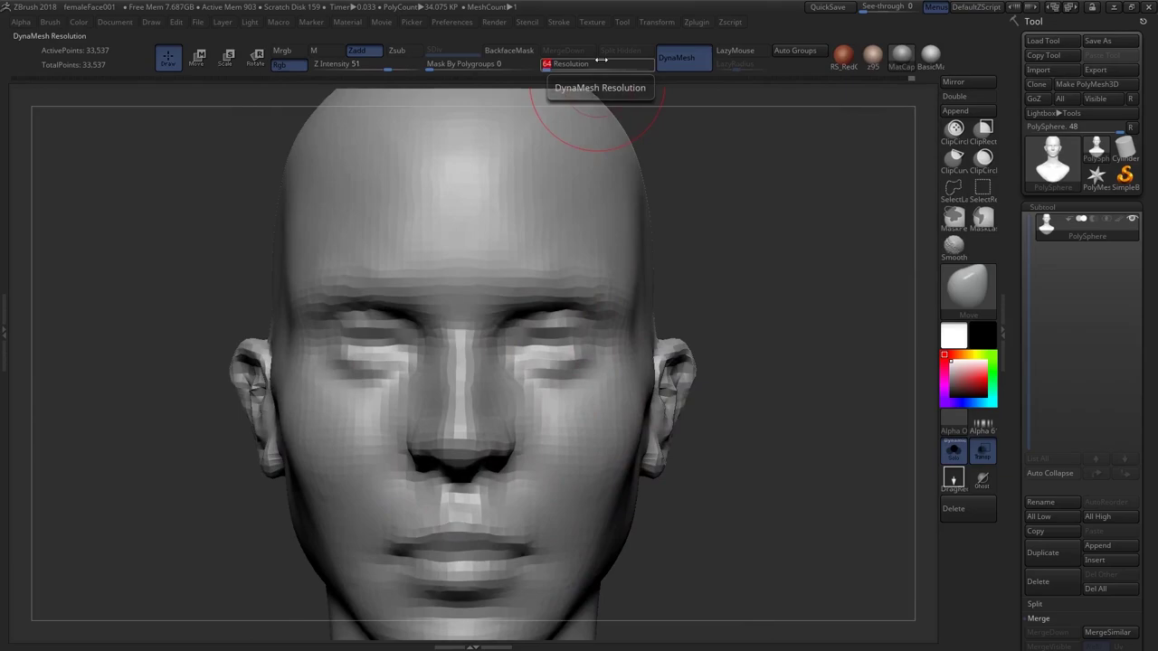
key("Return")
right_click_drag(769, 319, 763, 281, "alt")
left_click_drag(768, 284, 804, 246, "ctrl")
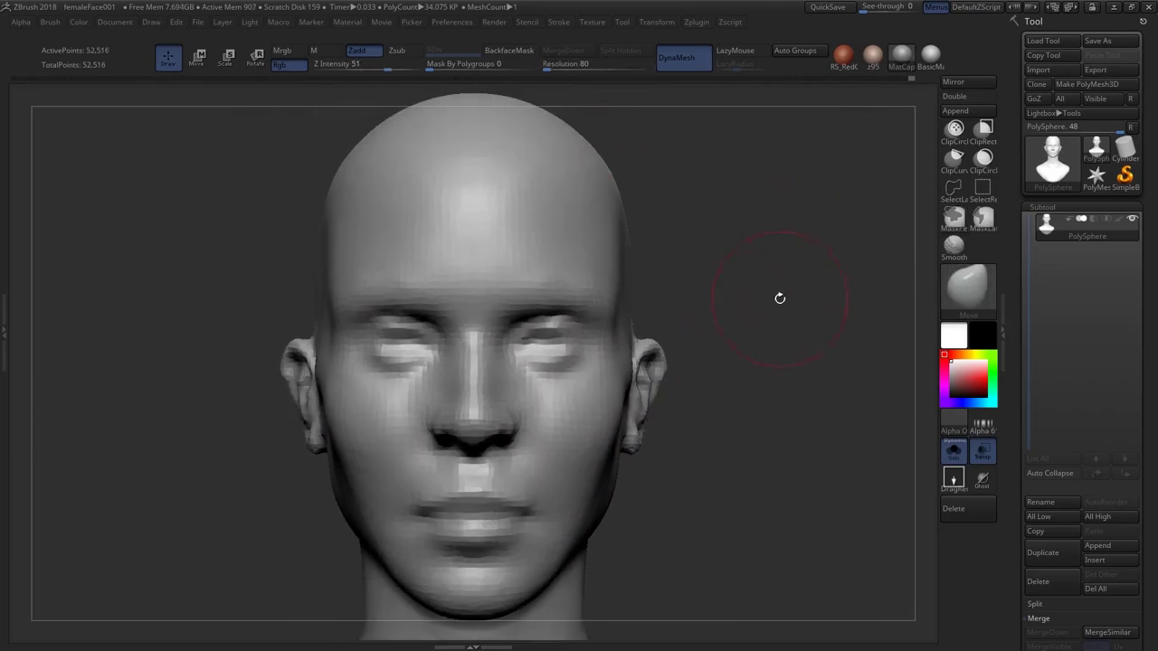
Scrub the undo history back to an earlier stage of the sculpt and return to the latest state
left_click(914, 78)
left_click_drag(704, 342, 678, 308, "alt")
left_click_drag(912, 77, 452, 83)
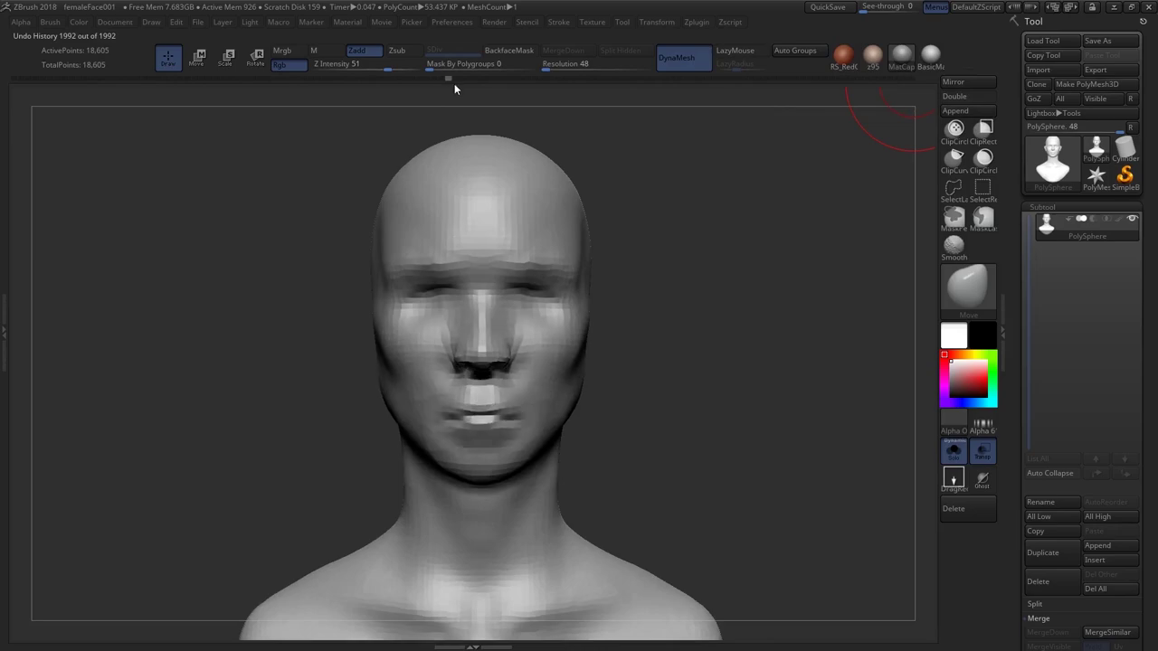
left_click_drag(531, 87, 969, 79)
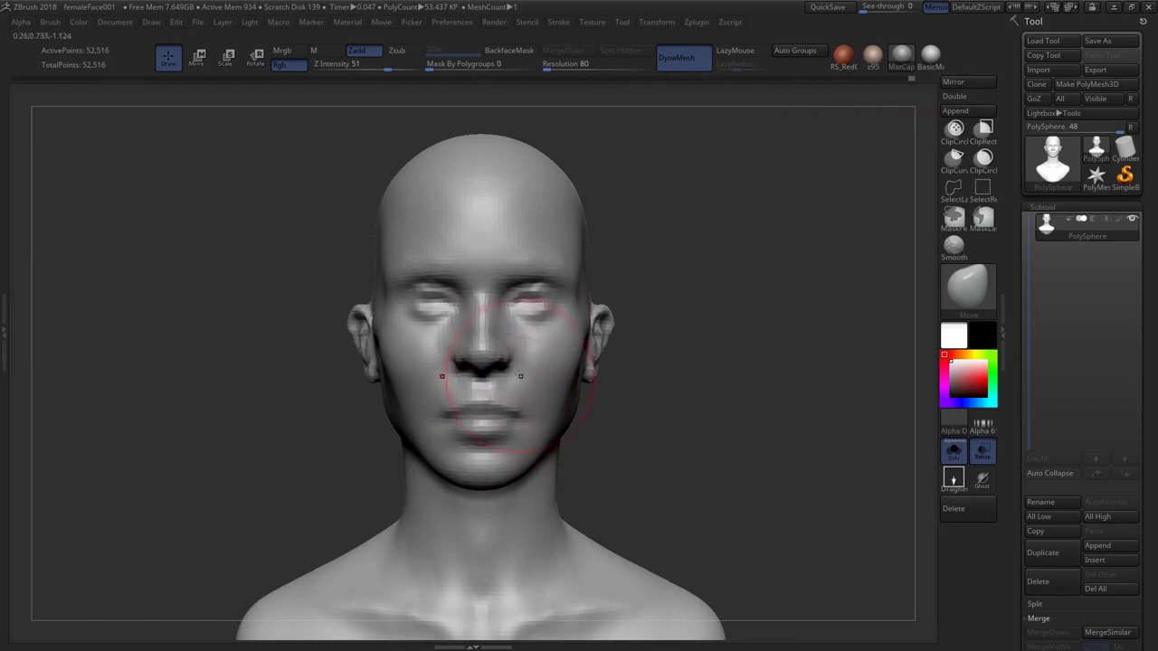
Build up the eyelids and surrounding eye area with ClayBuildup and smooth the forms
right_click_drag(519, 377, 589, 321, "ctrl")
right_click_drag(543, 287, 534, 307, "ctrl")
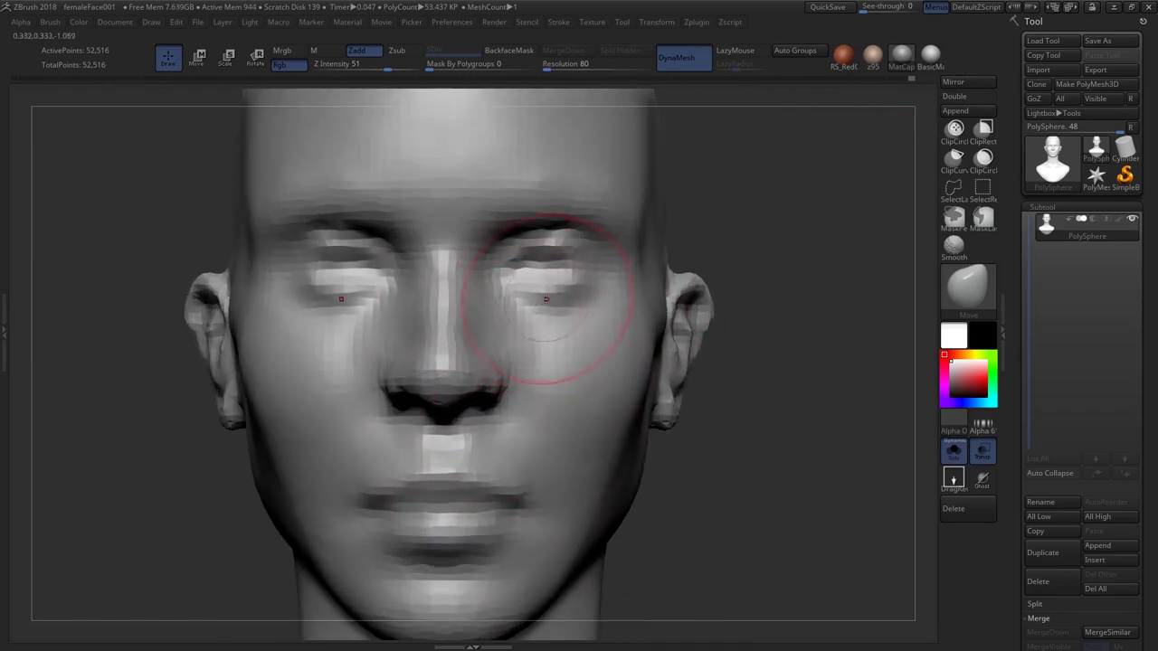
key("b")
key("c")
key("b")
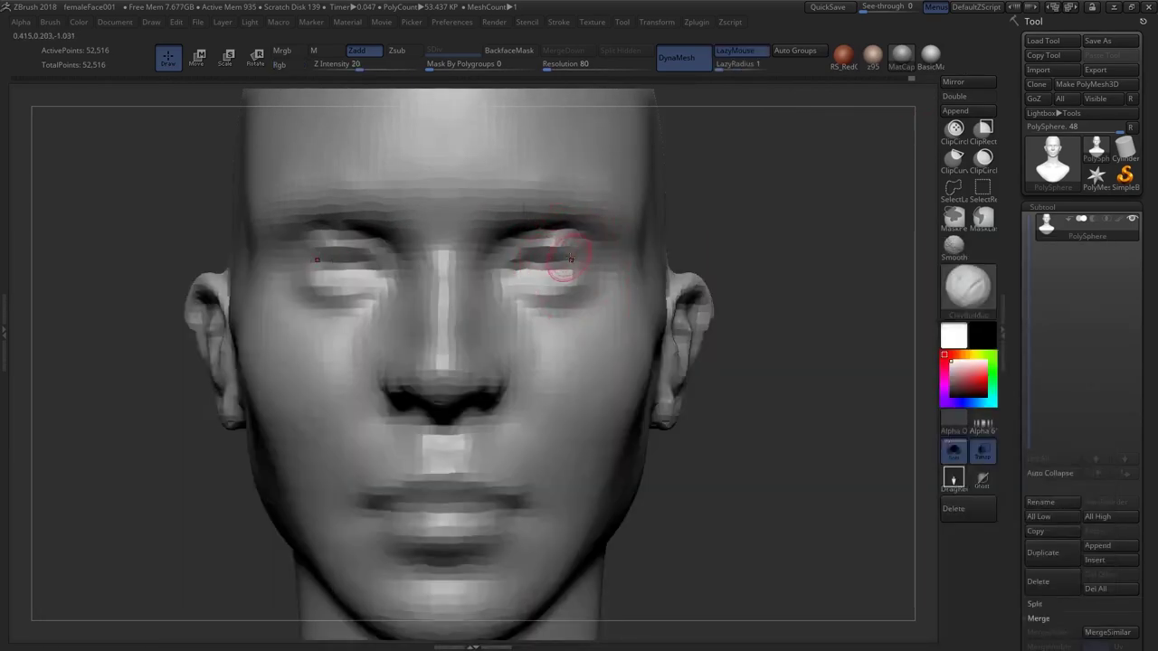
mouse_move(571, 259)
right_mouse_down()
mouse_move(544, 269)
mouse_move(617, 252)
mouse_move(662, 259)
mouse_move(628, 259)
mouse_move(595, 282)
right_mouse_up()
left_click_drag(638, 303, 592, 315)
right_click_drag(601, 312, 627, 312)
left_click_drag(615, 309, 588, 318)
mouse_move(608, 312)
right_mouse_down()
mouse_move(565, 309)
mouse_move(671, 300)
right_mouse_up()
right_click_drag(550, 298, 553, 269)
left_click_drag(559, 262, 634, 265, "shift")
Carve the eyelid creases and the eye opening with a resized DamStandard brush
key("b")
key("b")
key("d")
key("s")
right_click_drag(575, 209, 535, 312, "ctrl")
right_click_drag(552, 281, 547, 194, "ctrl")
right_click_drag(561, 235, 588, 303, "ctrl")
left_click_drag(561, 318, 620, 312)
mouse_move(597, 294)
right_mouse_down()
mouse_move(574, 314)
mouse_move(470, 308)
right_mouse_up()
mouse_move(489, 344)
right_mouse_down("ctrl")
mouse_move(502, 280)
mouse_move(530, 323)
mouse_move(537, 396)
mouse_move(527, 380)
mouse_move(515, 393)
right_mouse_up("ctrl")
Adjust the eye and upper face shapes from the side and front with the Move brush
key("b")
key("m")
key("v")
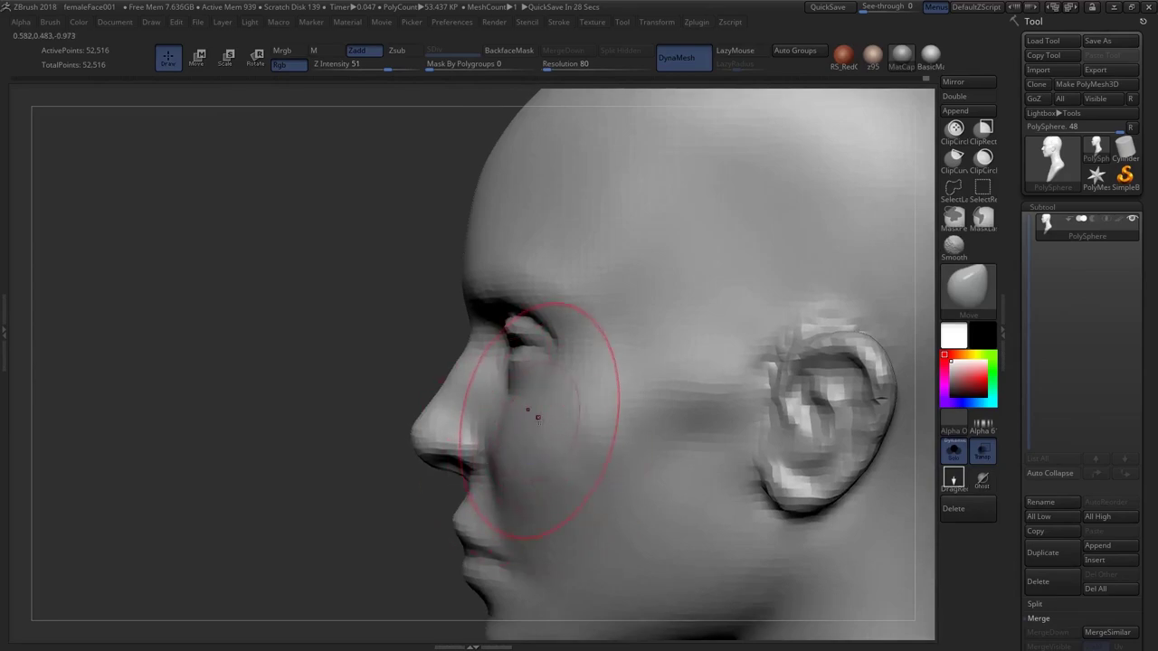
mouse_move(545, 376)
right_mouse_down("alt")
mouse_move(541, 413)
mouse_move(542, 375)
mouse_move(518, 395)
right_mouse_up("alt")
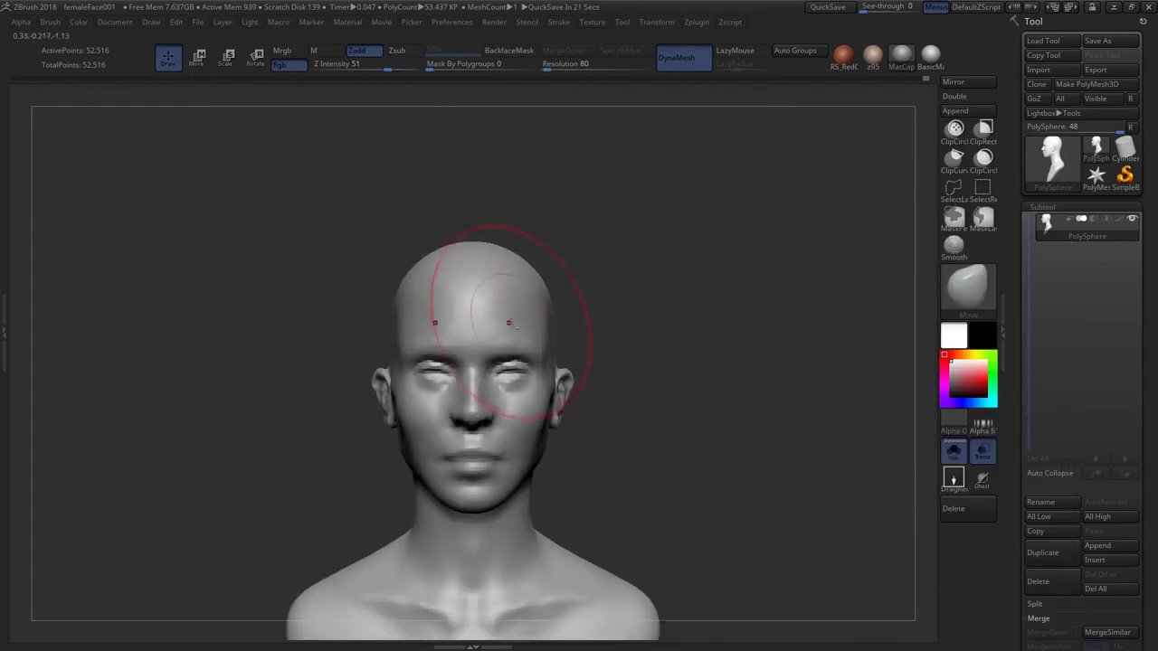
right_click_drag(509, 323, 587, 380, "ctrl")
key("s")
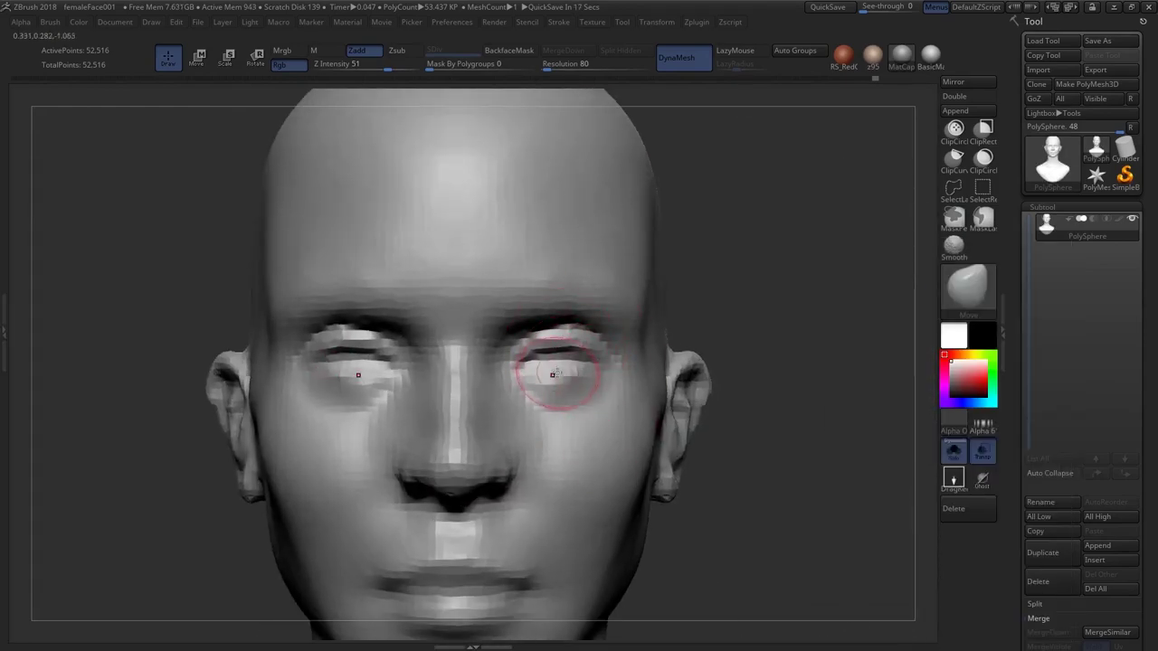
left_click_drag(568, 370, 565, 362)
Build up the upper and lower eyelids and the area beneath the eyes with ClayBuildup
key("b")
key("c")
key("b")
right_click_drag(558, 353, 561, 365, "ctrl")
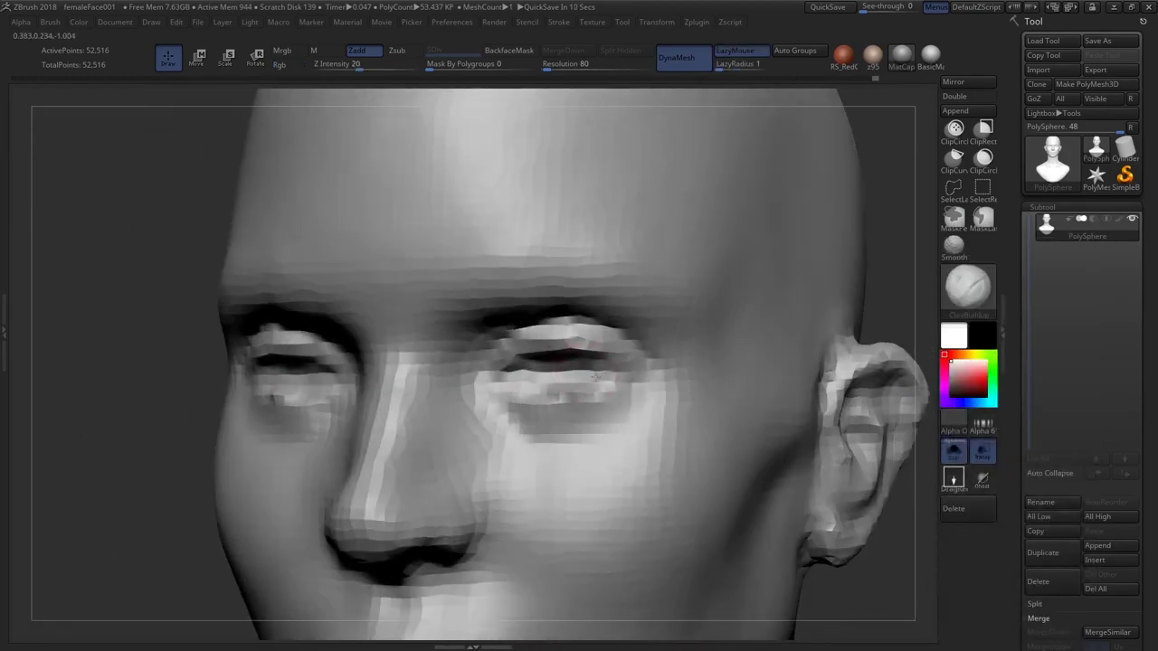
right_click_drag(575, 387, 572, 349, "ctrl")
right_click_drag(624, 398, 552, 400)
mouse_move(584, 394)
right_mouse_down("ctrl")
mouse_move(587, 426)
mouse_move(668, 435)
right_mouse_up("ctrl")
left_click_drag(683, 439, 615, 429)
Shape the nose and nostril wings from below with the Move brush
right_click_drag(682, 435, 634, 344, "shift")
right_click_drag(633, 344, 524, 293)
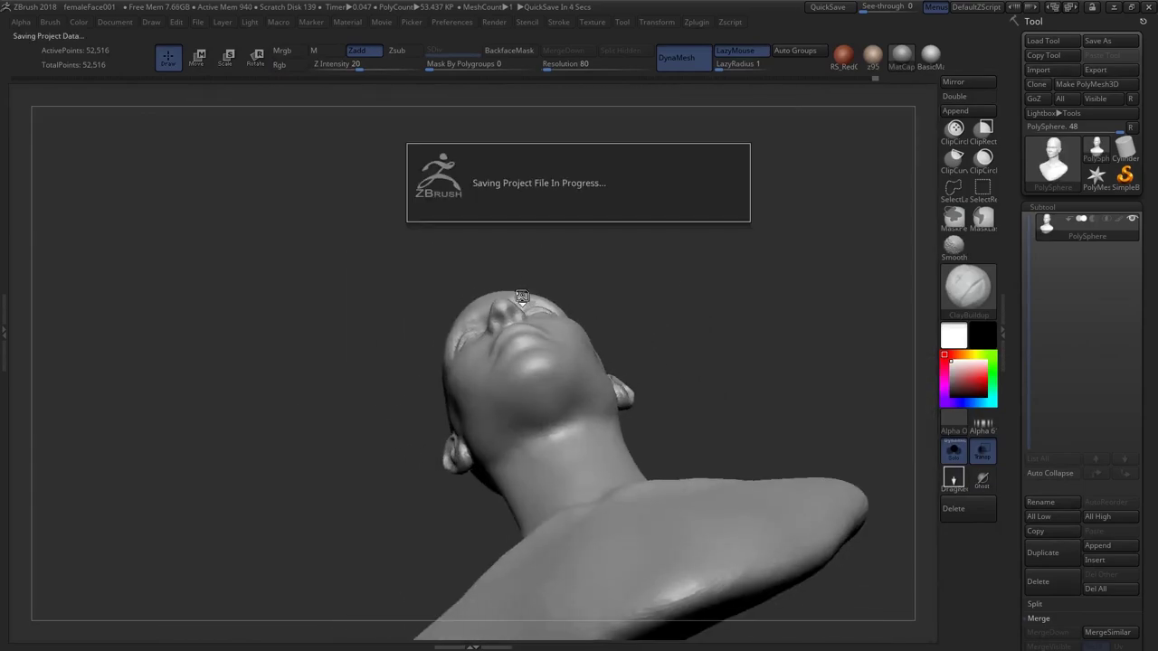
right_click_drag(576, 325, 548, 371)
right_click_drag(548, 371, 535, 262, "ctrl")
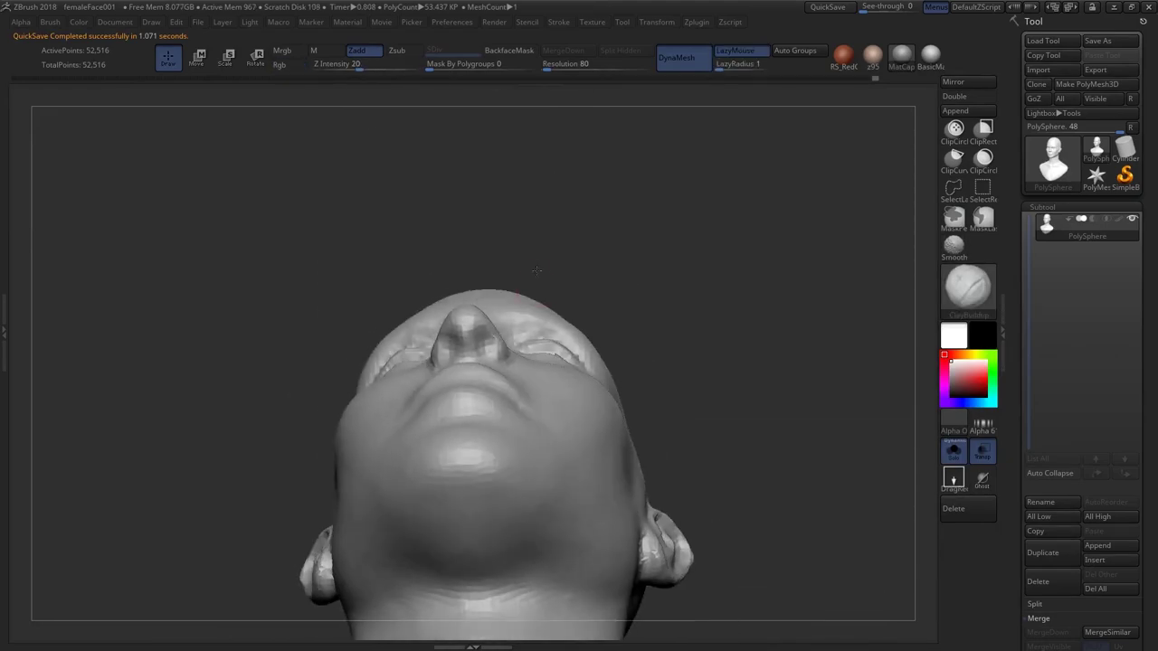
key("b")
key("m")
key("v")
mouse_move(542, 308)
right_mouse_down()
mouse_move(512, 342)
mouse_move(530, 396)
right_mouse_up()
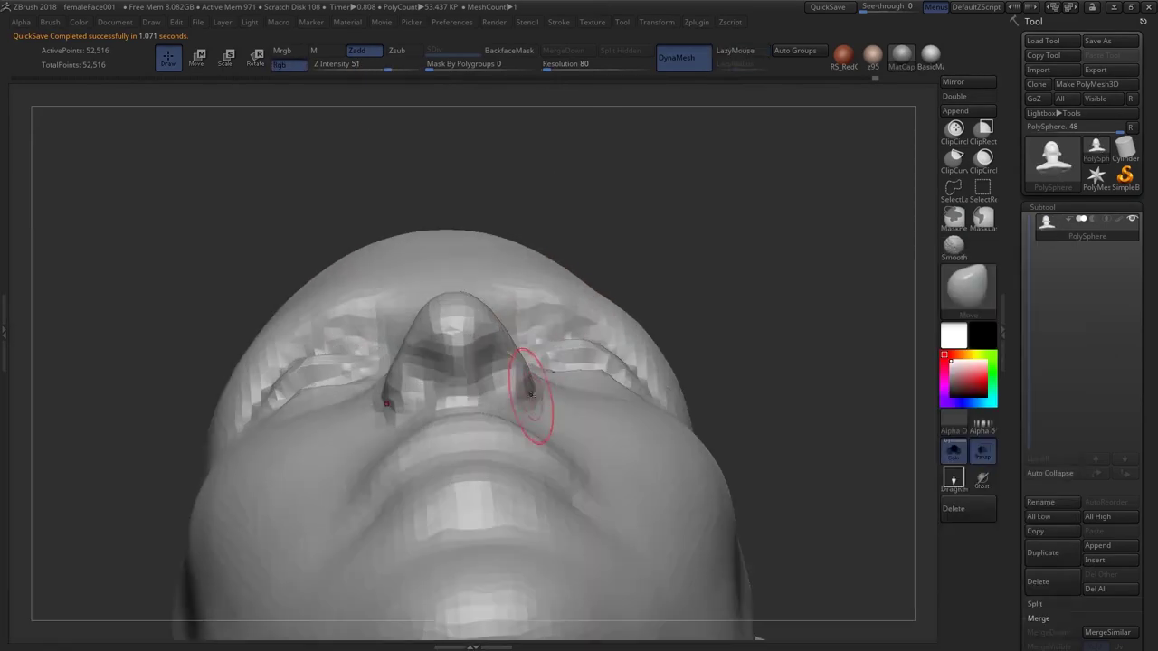
right_click_drag(532, 217, 480, 237)
Sculpt the nostril openings and underside of the nose with the ClayBuildup brush
key("b")
key("c")
key("b")
mouse_move(512, 407)
right_mouse_down()
mouse_move(489, 444)
mouse_move(452, 434)
right_mouse_up()
right_click_drag(452, 434, 462, 461, "ctrl")
right_click_drag(493, 370, 493, 339)
left_click_drag(499, 358, 503, 380)
right_click_drag(498, 391, 493, 355)
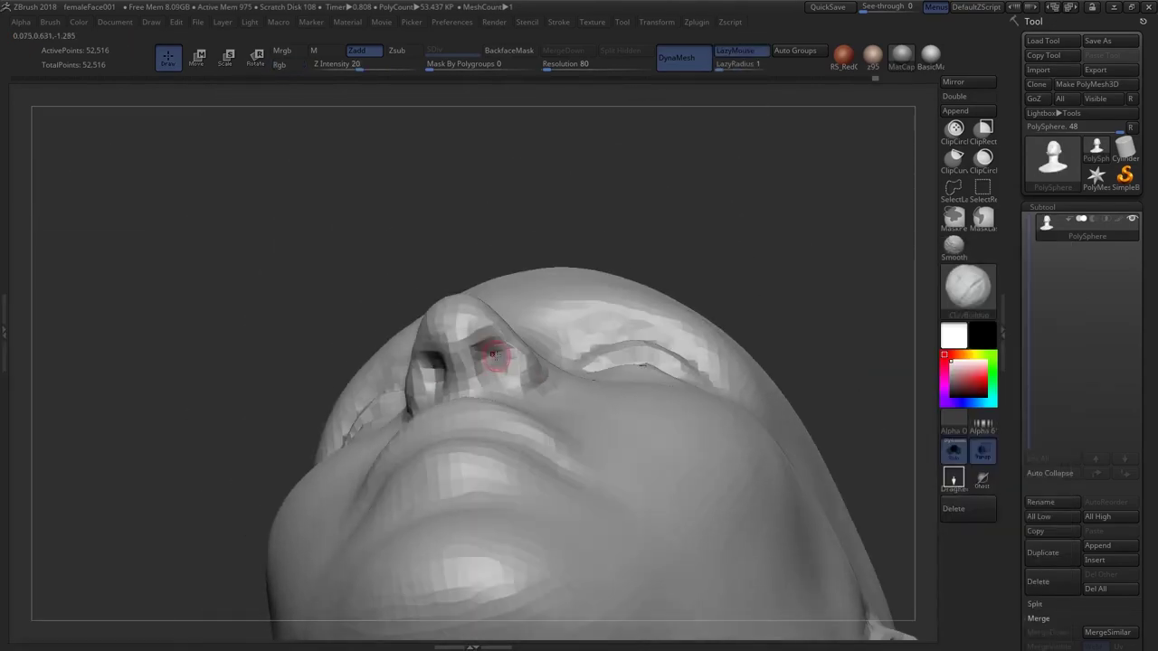
left_click_drag(489, 362, 504, 366)
mouse_move(504, 366)
right_mouse_down()
mouse_move(506, 398)
mouse_move(462, 443)
mouse_move(416, 445)
right_mouse_up()
Carve the creases around the nostrils with the DamStandard brush
mouse_move(527, 322)
right_mouse_down("alt")
mouse_move(562, 340)
mouse_move(569, 327)
mouse_move(548, 354)
mouse_move(579, 351)
mouse_move(550, 347)
right_mouse_up("alt")
key("b")
key("d")
key("s")
Refine the nostril wing in profile with the Move brush and reduce the brush size
key("b")
key("m")
key("v")
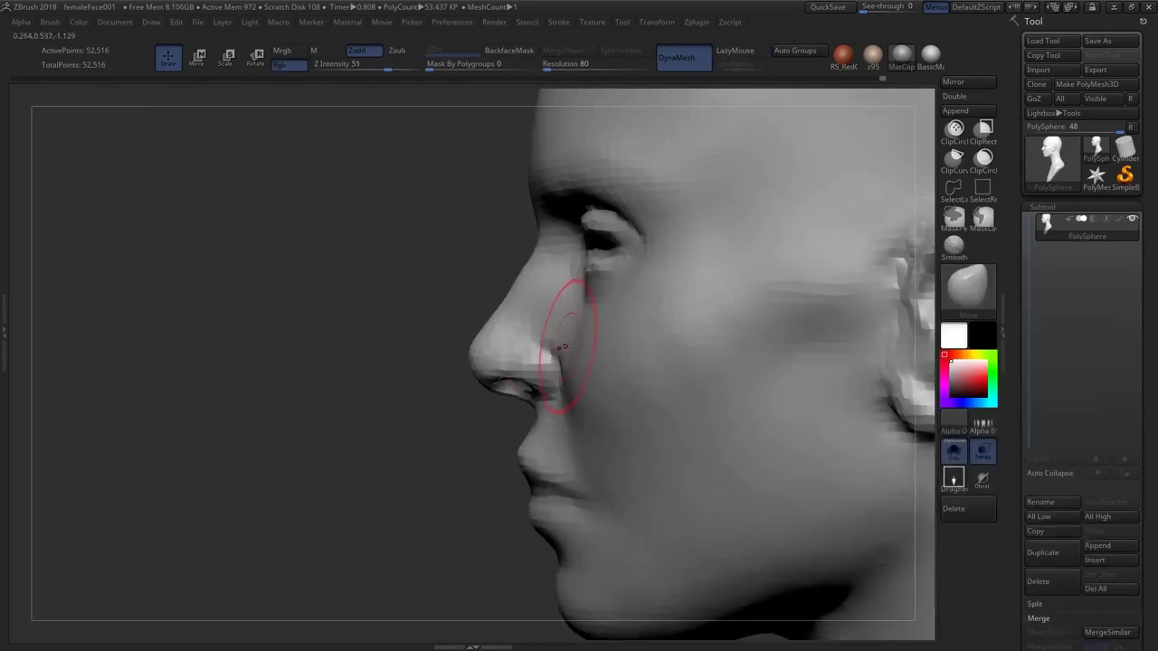
mouse_move(568, 352)
right_mouse_down("ctrl")
mouse_move(564, 401)
mouse_move(520, 367)
mouse_move(525, 390)
mouse_move(586, 378)
mouse_move(561, 392)
mouse_move(544, 375)
mouse_move(588, 384)
right_mouse_up("ctrl")
key("[")
key("[")
Build up the area between the nose and upper lip with the ClayBuildup brush and smooth the cheek beside the nostril
key("b")
key("c")
key("b")
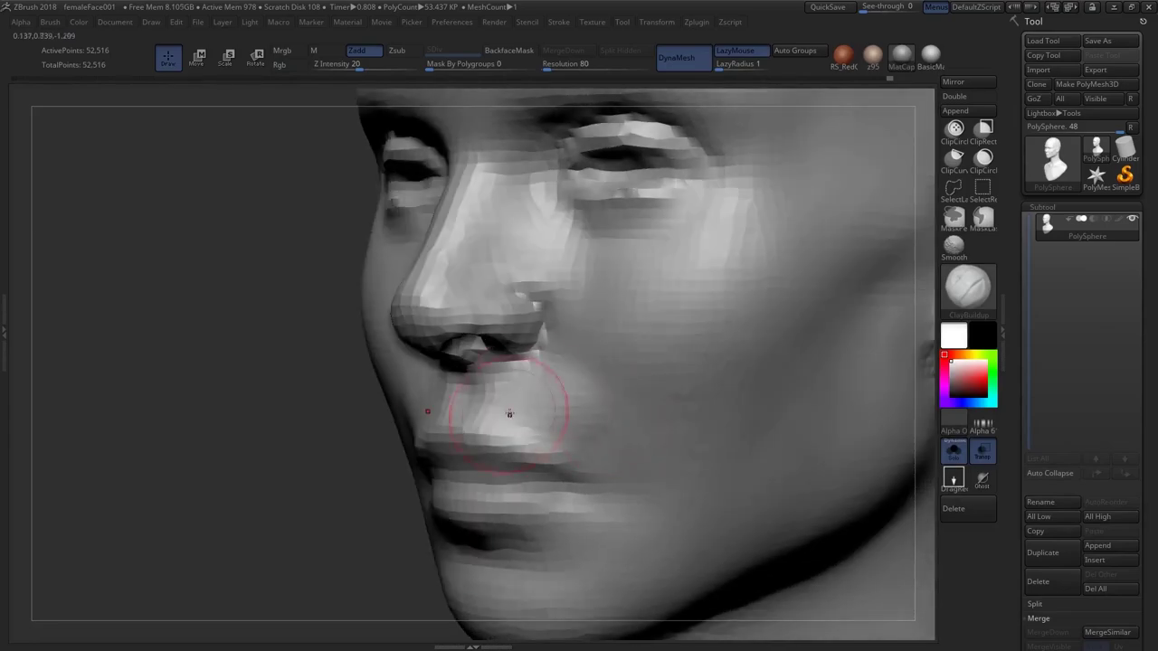
right_click_drag(507, 418, 584, 440)
right_click_drag(529, 384, 462, 384)
right_click_drag(507, 383, 644, 353, "ctrl")
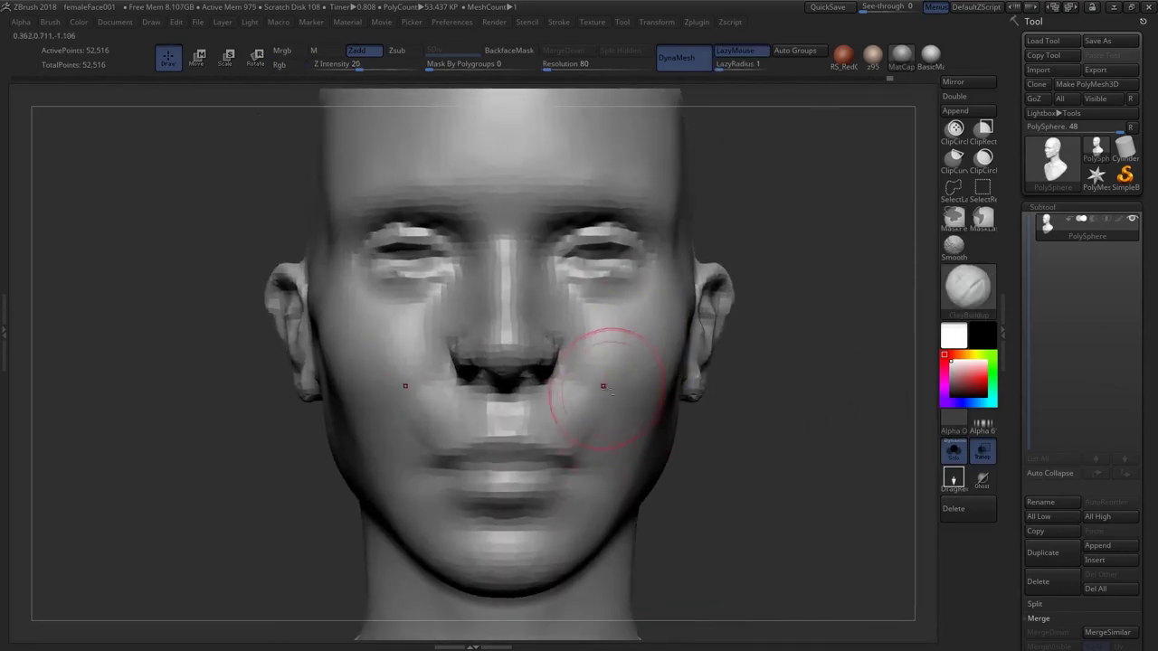
right_click_drag(603, 386, 589, 438)
key("shift")
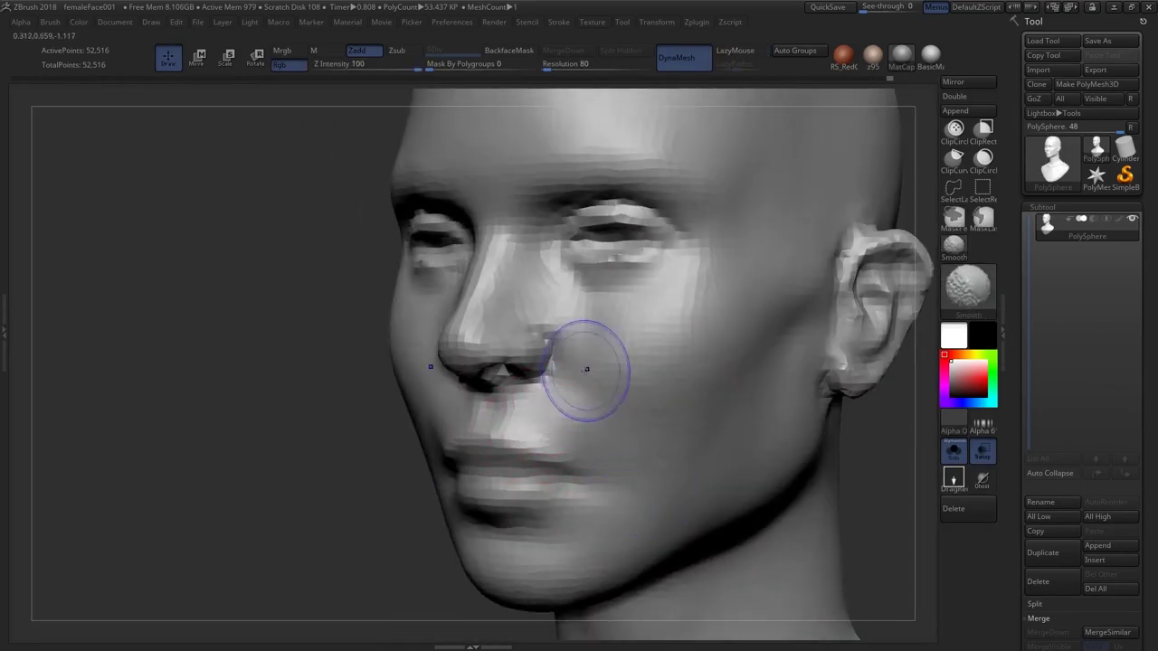
right_click_drag(671, 321, 624, 343)
mouse_move(624, 344)
right_mouse_down("ctrl")
mouse_move(615, 279)
mouse_move(742, 299)
mouse_move(569, 354)
mouse_move(578, 411)
mouse_move(642, 421)
right_mouse_up("ctrl")
Carve the parting line between the lips out to the mouth corners with the DamStandard brush
key("b")
key("d")
key("s")
right_click_drag(532, 388, 633, 375)
mouse_move(633, 376)
right_mouse_down("ctrl")
mouse_move(620, 434)
mouse_move(509, 439)
right_mouse_up("ctrl")
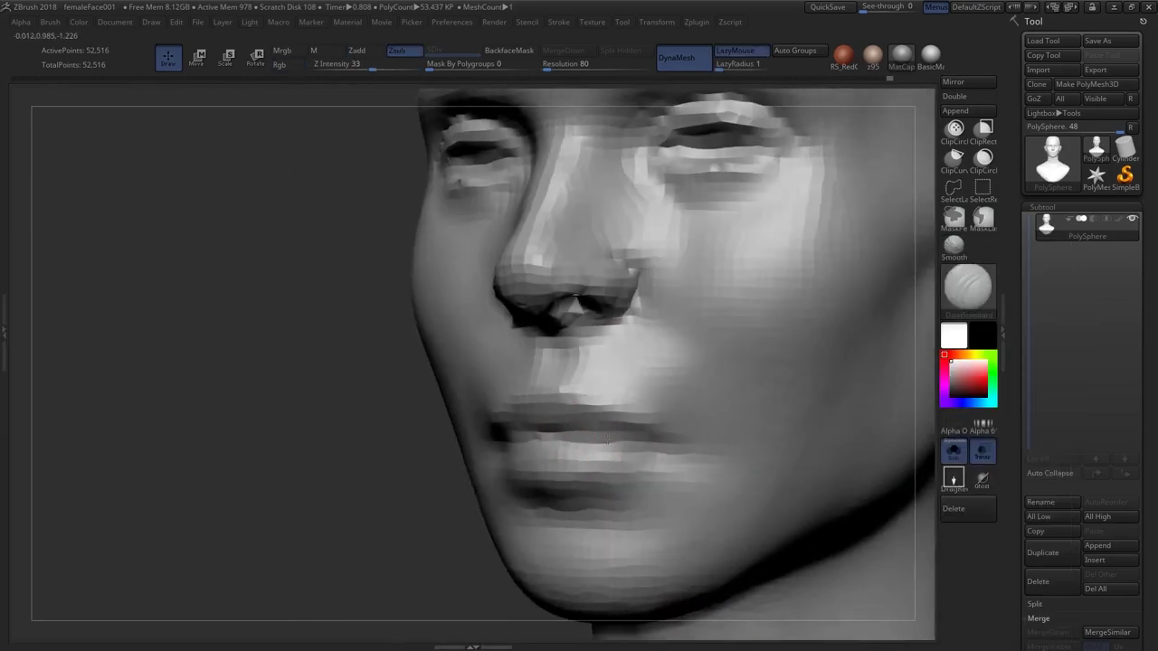
mouse_move(589, 436)
right_mouse_down()
mouse_move(564, 439)
mouse_move(671, 436)
mouse_move(598, 445)
right_mouse_up()
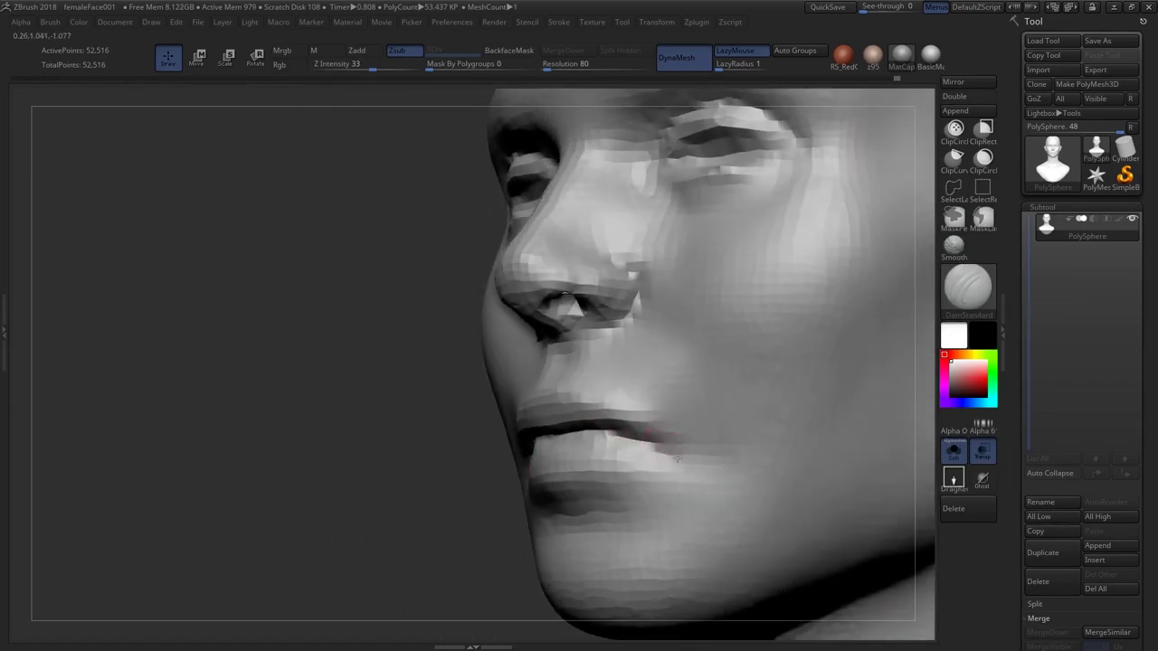
right_click_drag(670, 454, 618, 400, "shift")
Check the mouth corner's alignment under the eye with a vertical transpose line from the front
key("w")
left_click_drag(584, 240, 584, 348, "shift")
key("q")
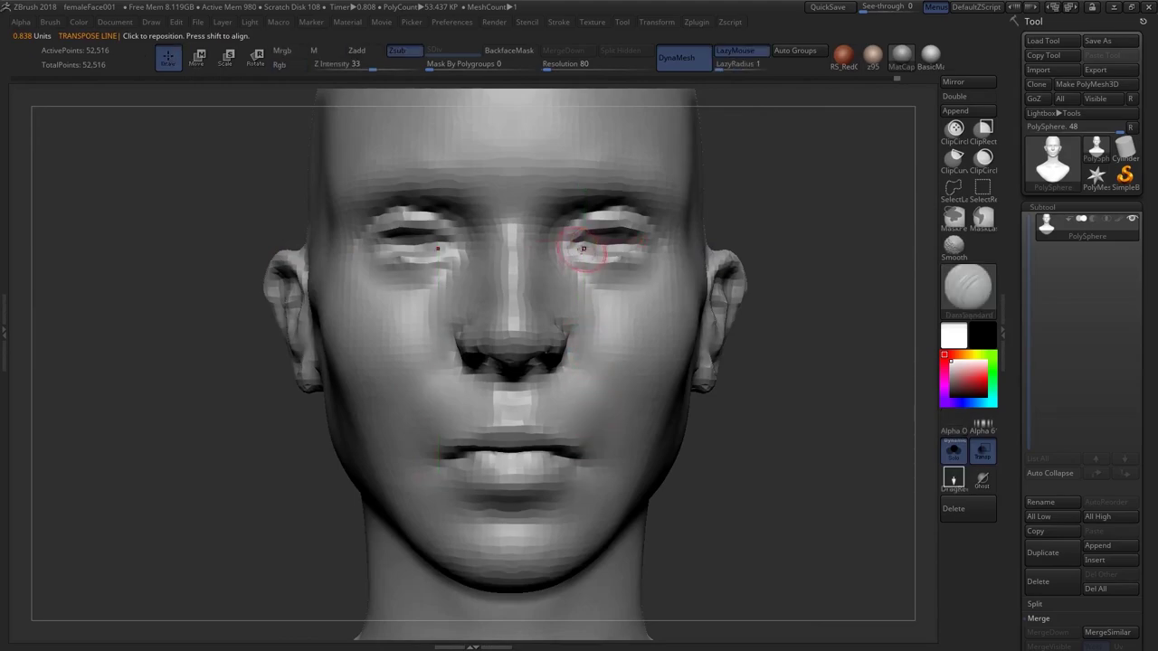
key("w")
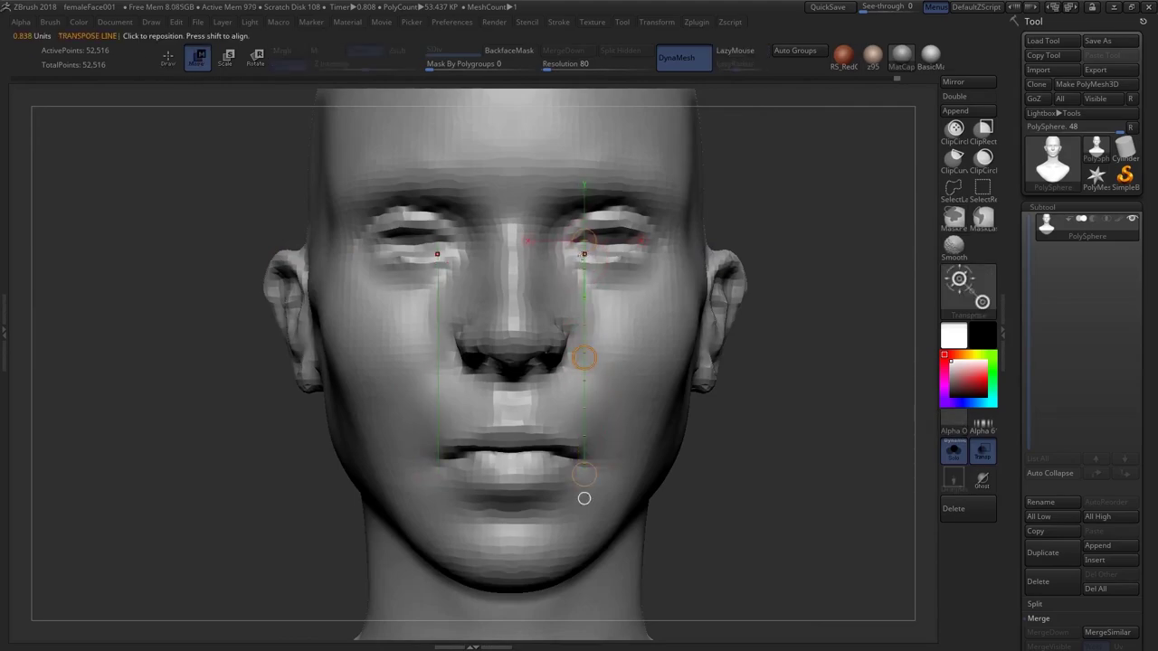
key("q")
Adjust the mouth corners and lower lip shape with the Move brush, resizing the brush as needed
key("b")
mouse_move(594, 447)
right_mouse_down("ctrl")
mouse_move(592, 462)
mouse_move(559, 314)
right_mouse_up("ctrl")
key("m")
key("v")
key("s")
mouse_move(582, 427)
right_mouse_down("ctrl")
mouse_move(597, 477)
mouse_move(548, 434)
mouse_move(620, 398)
mouse_move(595, 348)
right_mouse_up("ctrl")
right_click_drag(589, 470, 601, 506, "shift")
key("s")
left_click_drag(602, 506, 619, 507)
mouse_move(615, 503)
right_mouse_down("ctrl")
mouse_move(606, 457)
mouse_move(624, 439)
right_mouse_up("ctrl")
mouse_move(624, 439)
right_mouse_down()
mouse_move(594, 432)
mouse_move(569, 390)
mouse_move(534, 412)
mouse_move(574, 399)
right_mouse_up()
Add volume to the upper lip and surrounding area with the ClayBuildup brush
key("b")
key("c")
key("b")
right_click_drag(493, 353, 435, 348)
right_click_drag(434, 349, 489, 416, "ctrl")
right_click_drag(545, 381, 597, 395)
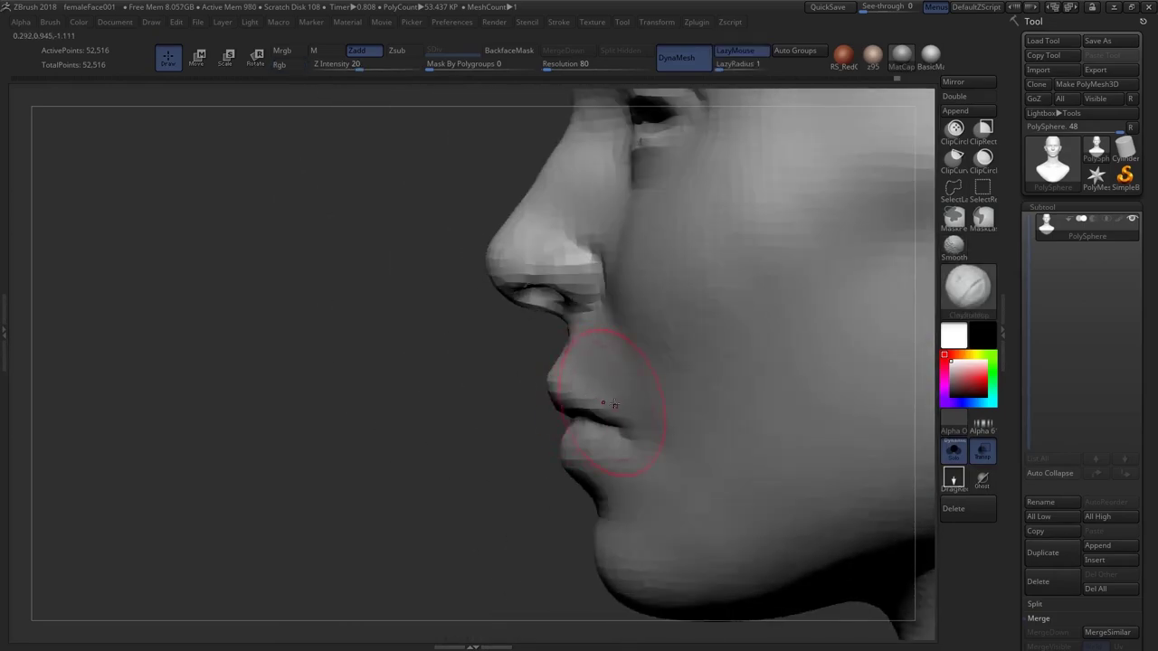
Refine the volume around the mouth corners and below the lower lip with the ClayBuildup brush
mouse_move(611, 348)
right_mouse_down("ctrl")
mouse_move(613, 370)
mouse_move(570, 383)
mouse_move(639, 392)
right_mouse_up("ctrl")
right_click_drag(601, 348, 550, 395)
right_click_drag(606, 420, 578, 423)
right_click_drag(480, 413, 567, 446, "shift")
mouse_move(545, 491)
right_mouse_down()
mouse_move(537, 473)
mouse_move(547, 498)
mouse_move(558, 483)
mouse_move(545, 522)
mouse_move(549, 465)
mouse_move(579, 493)
right_mouse_up()
mouse_move(579, 494)
right_mouse_down("ctrl")
mouse_move(549, 354)
mouse_move(561, 431)
mouse_move(524, 414)
mouse_move(530, 452)
mouse_move(507, 395)
right_mouse_up("ctrl")
Reshape the lips with the Move brush, working from the front and the side profile
key("b")
key("m")
key("v")
mouse_move(507, 395)
right_mouse_down()
mouse_move(528, 398)
mouse_move(511, 425)
mouse_move(540, 532)
mouse_move(534, 460)
mouse_move(594, 433)
mouse_move(587, 384)
mouse_move(581, 399)
mouse_move(506, 406)
right_mouse_up()
left_click_drag(532, 401, 538, 404)
mouse_move(538, 404)
right_mouse_down()
mouse_move(509, 404)
mouse_move(512, 425)
right_mouse_up()
mouse_move(511, 425)
right_mouse_down("shift")
mouse_move(516, 437)
mouse_move(484, 471)
mouse_move(520, 465)
mouse_move(512, 394)
mouse_move(504, 466)
mouse_move(520, 443)
mouse_move(499, 422)
mouse_move(569, 374)
mouse_move(613, 417)
mouse_move(599, 389)
mouse_move(548, 408)
mouse_move(434, 404)
right_mouse_up("shift")
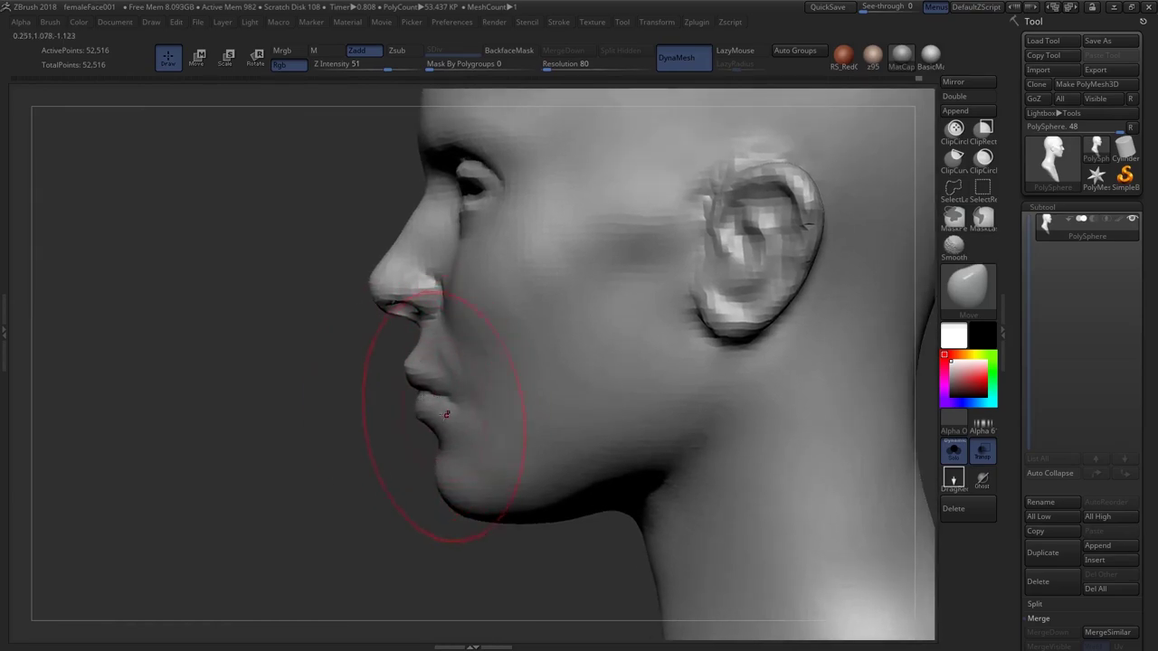
Adjust the nostril wing and nose base in profile with the Move brush at a smaller size
right_click_drag(473, 390, 482, 427, "alt")
right_click_drag(483, 427, 489, 457, "ctrl")
mouse_move(447, 335)
right_mouse_down("alt")
mouse_move(460, 360)
mouse_move(428, 386)
mouse_move(423, 357)
mouse_move(484, 370)
right_mouse_up("alt")
key("s")
key("s")
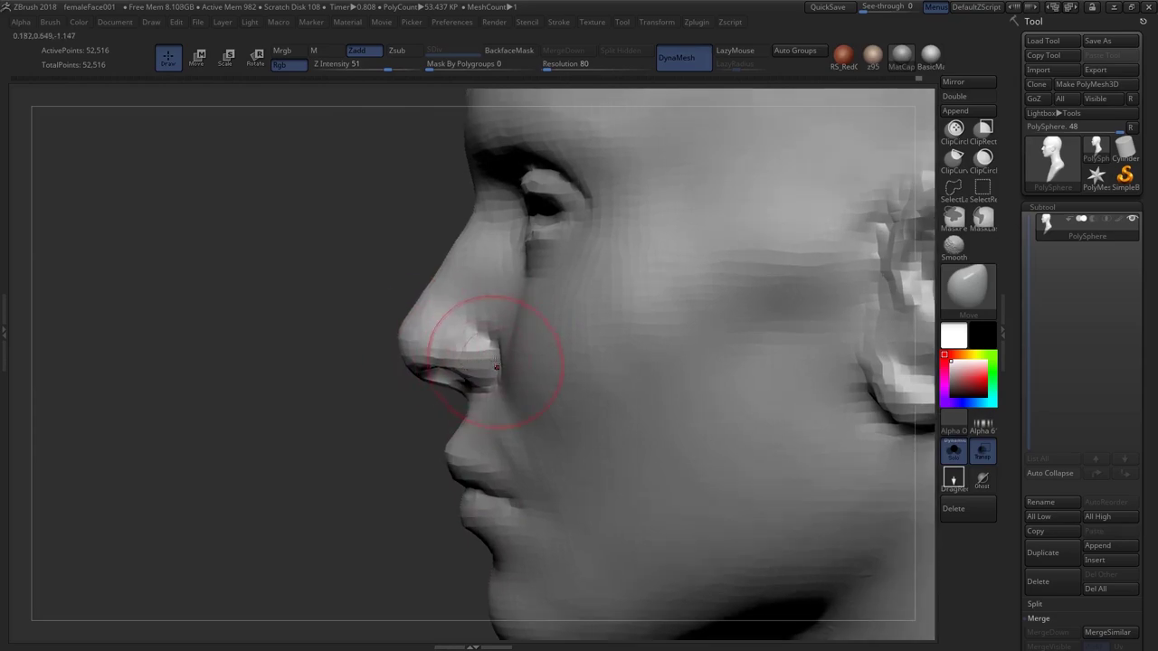
right_click_drag(474, 329, 548, 385)
mouse_move(548, 384)
right_mouse_down("ctrl")
mouse_move(532, 316)
mouse_move(470, 325)
mouse_move(543, 335)
right_mouse_up("ctrl")
Fill out the upper and lower lips with the ClayBuildup brush
key("b")
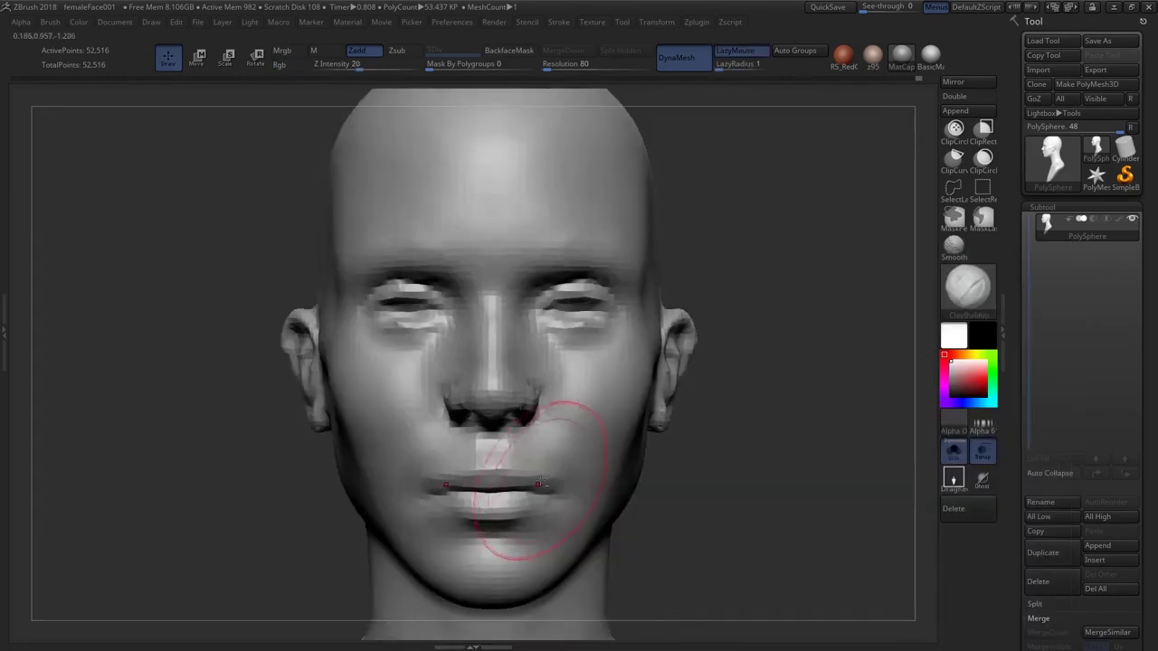
right_click_drag(540, 483, 497, 353)
mouse_move(497, 353)
right_mouse_down("ctrl")
mouse_move(503, 374)
mouse_move(484, 387)
mouse_move(543, 382)
right_mouse_up("ctrl")
left_click_drag(493, 376, 464, 387)
right_click_drag(534, 387, 487, 391)
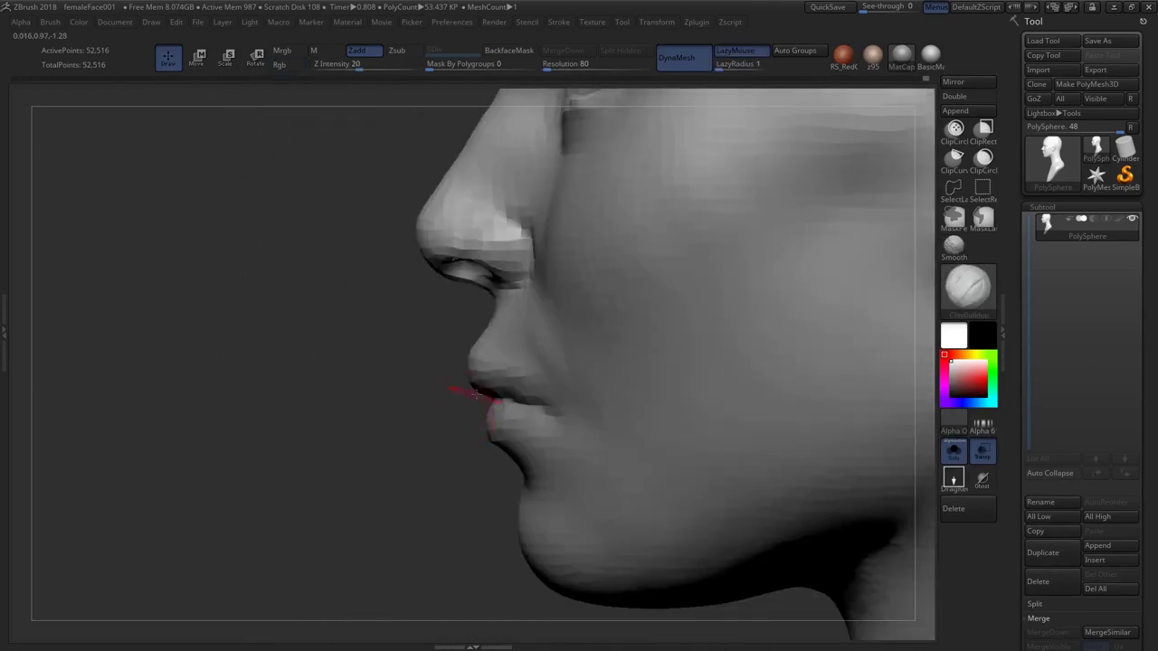
right_click_drag(465, 393, 521, 390)
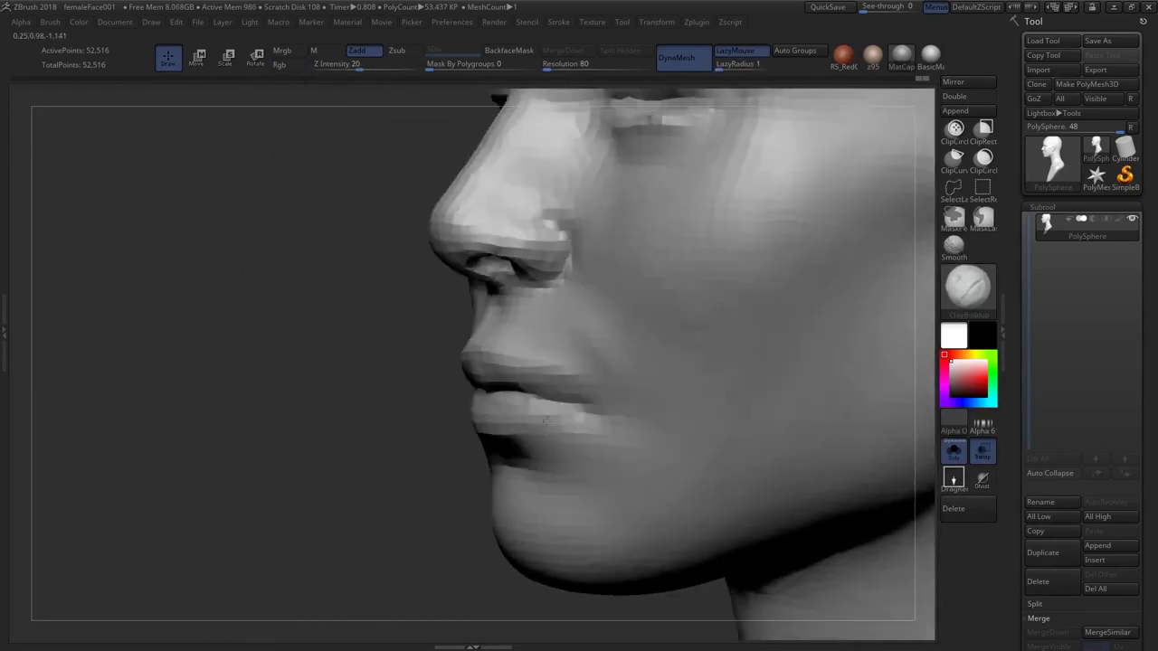
Deepen the lip parting line and mouth corners with the DamStandard brush
right_click_drag(489, 380, 498, 385)
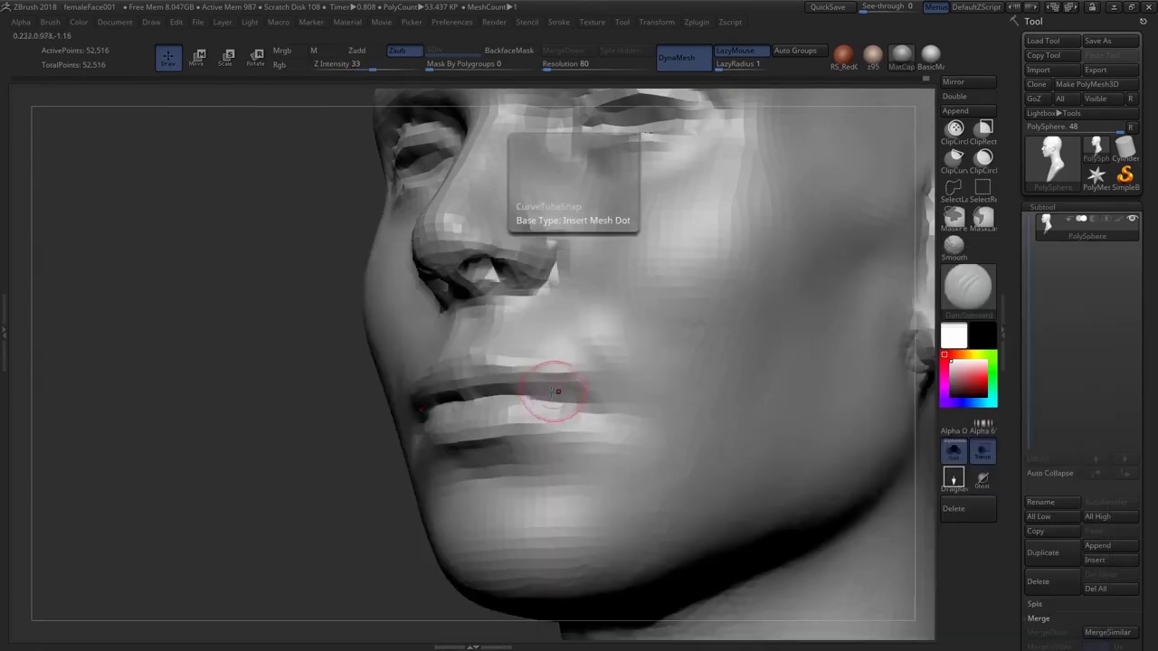
right_click_drag(556, 392, 547, 389)
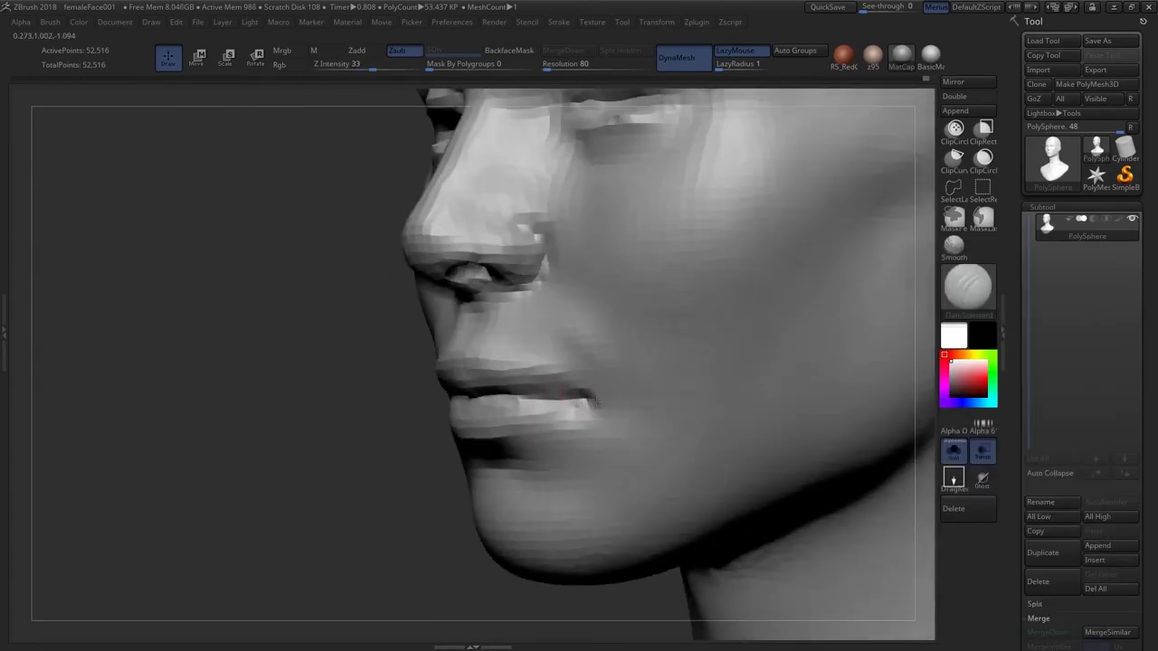
right_click_drag(589, 409, 670, 412)
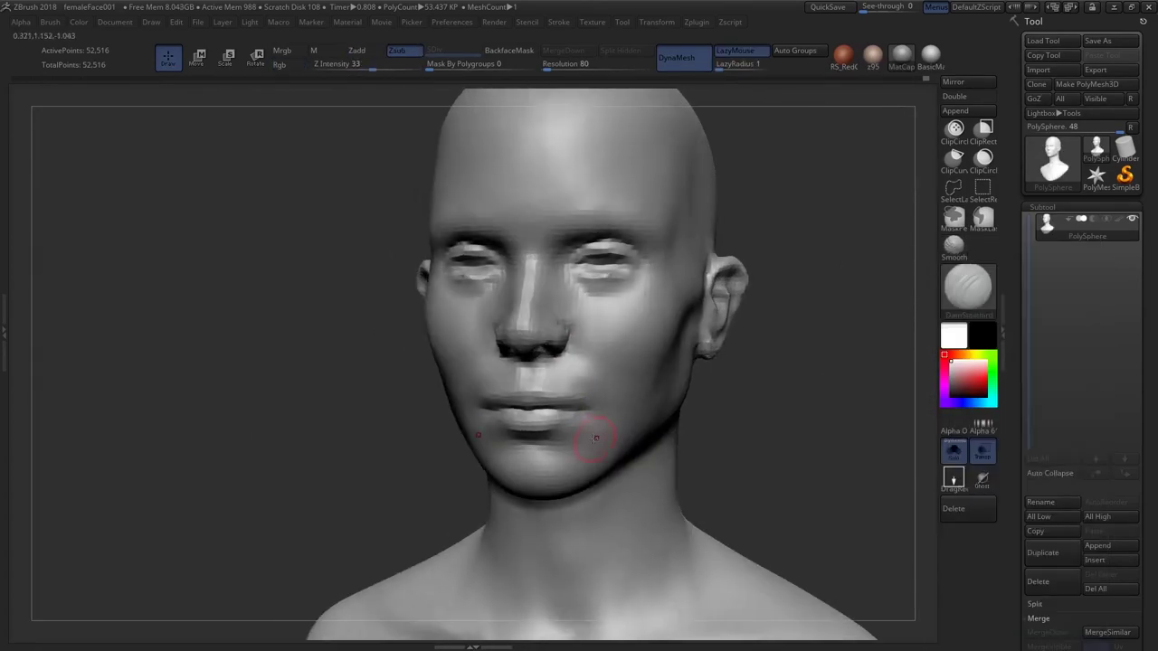
right_click_drag(592, 439, 595, 335)
mouse_move(586, 431)
right_mouse_down("shift")
mouse_move(554, 432)
mouse_move(570, 420)
mouse_move(527, 408)
right_mouse_up("shift")
Build up the forms around the mouth with a resized ClayBuildup brush
key("b")
key("c")
key("b")
key("s")
right_click_drag(606, 403, 522, 380)
Shape the upper lip and the area under the nose from below and in profile with the Move brush
key("b")
key("m")
key("v")
key("s")
left_click_drag(541, 401, 548, 401)
right_click_drag(530, 414, 573, 364)
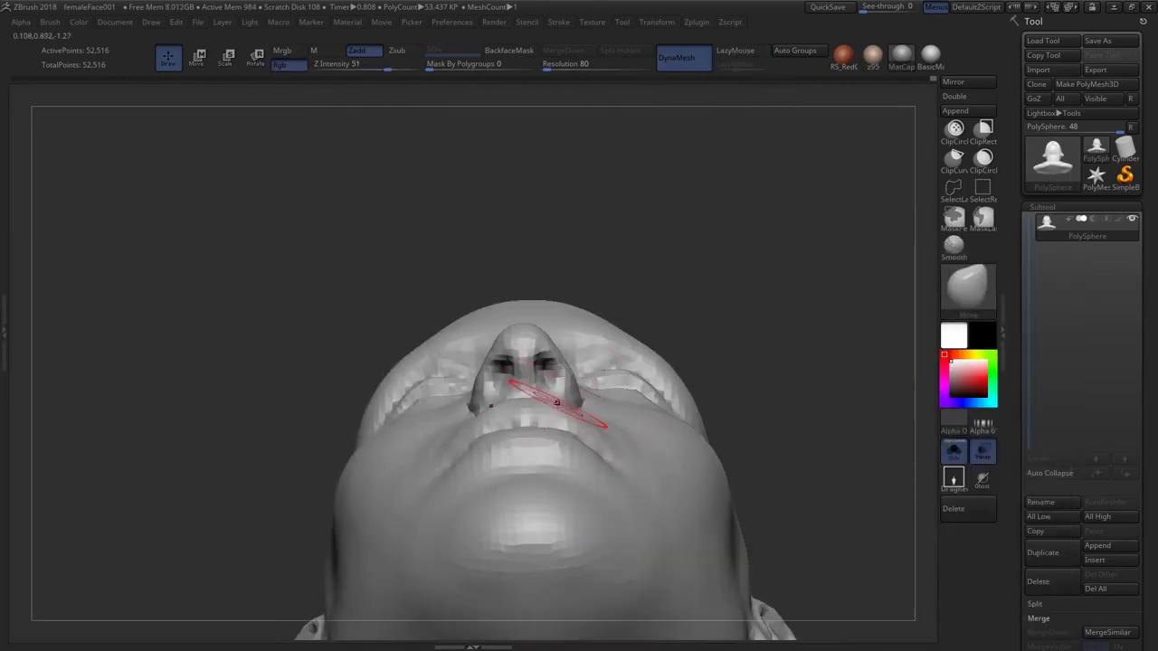
right_click_drag(557, 407, 606, 526)
mouse_move(617, 435)
right_mouse_down()
mouse_move(547, 445)
mouse_move(553, 380)
mouse_move(592, 436)
mouse_move(589, 445)
mouse_move(543, 427)
right_mouse_up()
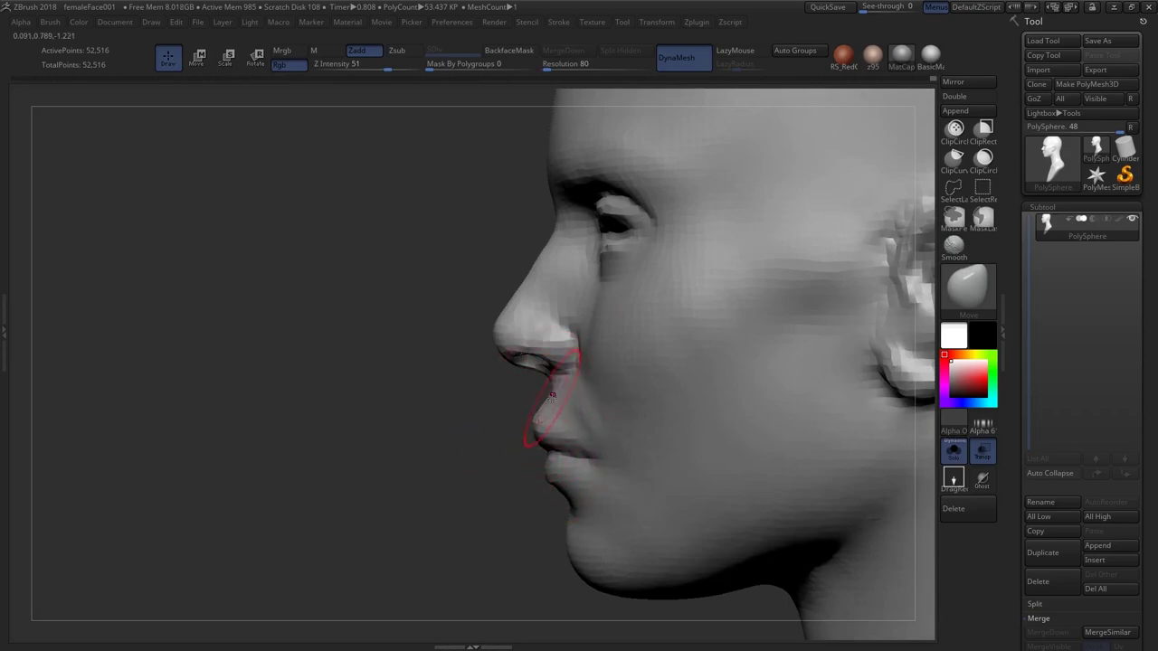
mouse_move(549, 387)
right_mouse_down("shift")
mouse_move(574, 429)
mouse_move(563, 476)
mouse_move(536, 353)
mouse_move(598, 393)
mouse_move(626, 394)
mouse_move(606, 312)
mouse_move(552, 421)
mouse_move(531, 429)
mouse_move(573, 439)
right_mouse_up("shift")
right_click_drag(616, 475, 563, 490, "ctrl")
Add volume to the lips and the area below them with the ClayBuildup brush
key("b")
key("c")
key("b")
right_click_drag(534, 440, 487, 467, "ctrl")
mouse_move(554, 487)
right_mouse_down("alt")
mouse_move(524, 478)
mouse_move(540, 448)
right_mouse_up("alt")
Redefine the line between the lips from the center to the mouth corner with the DamStandard brush
key("b")
key("d")
key("s")
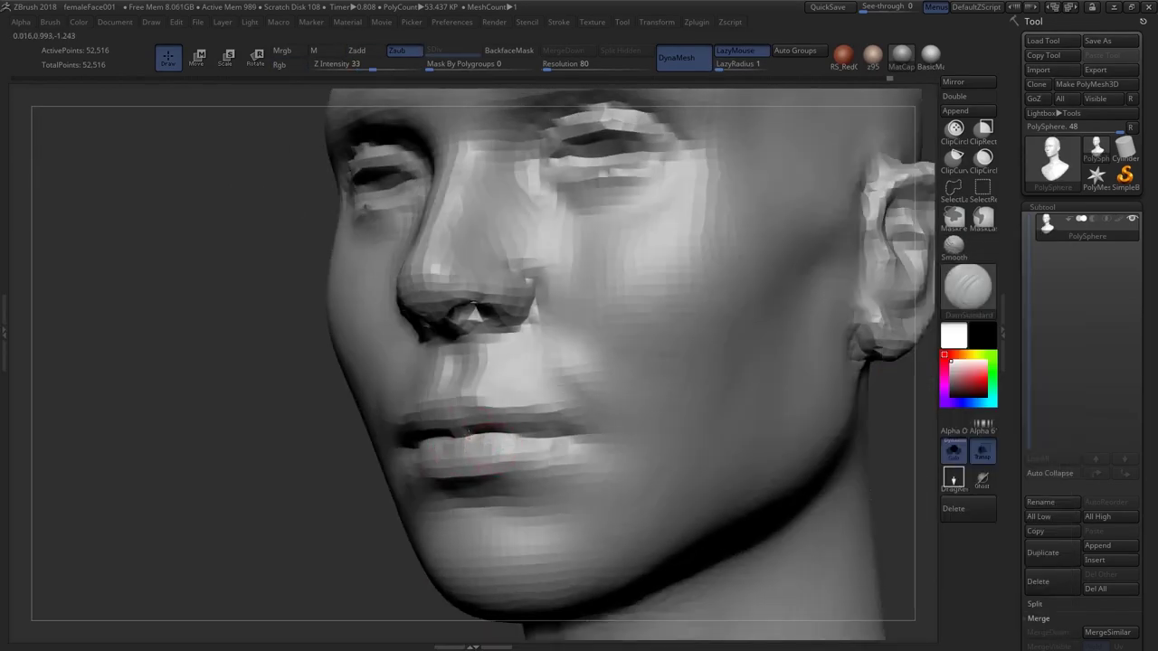
left_click_drag(462, 434, 537, 441)
mouse_move(506, 444)
right_mouse_down()
mouse_move(535, 452)
mouse_move(589, 393)
mouse_move(588, 441)
right_mouse_up()
mouse_move(588, 441)
right_mouse_down()
mouse_move(559, 446)
mouse_move(590, 445)
right_mouse_up()
left_click_drag(589, 441, 620, 444)
mouse_move(621, 444)
right_mouse_down("shift")
mouse_move(528, 445)
mouse_move(494, 378)
mouse_move(480, 443)
mouse_move(512, 430)
mouse_move(530, 439)
mouse_move(523, 467)
right_mouse_up("shift")
Adjust the upper lip and the area above it from the front with the Move brush
key("b")
key("m")
key("v")
right_click_drag(488, 430, 543, 447, "alt")
right_click_drag(552, 399, 548, 390)
key("s")
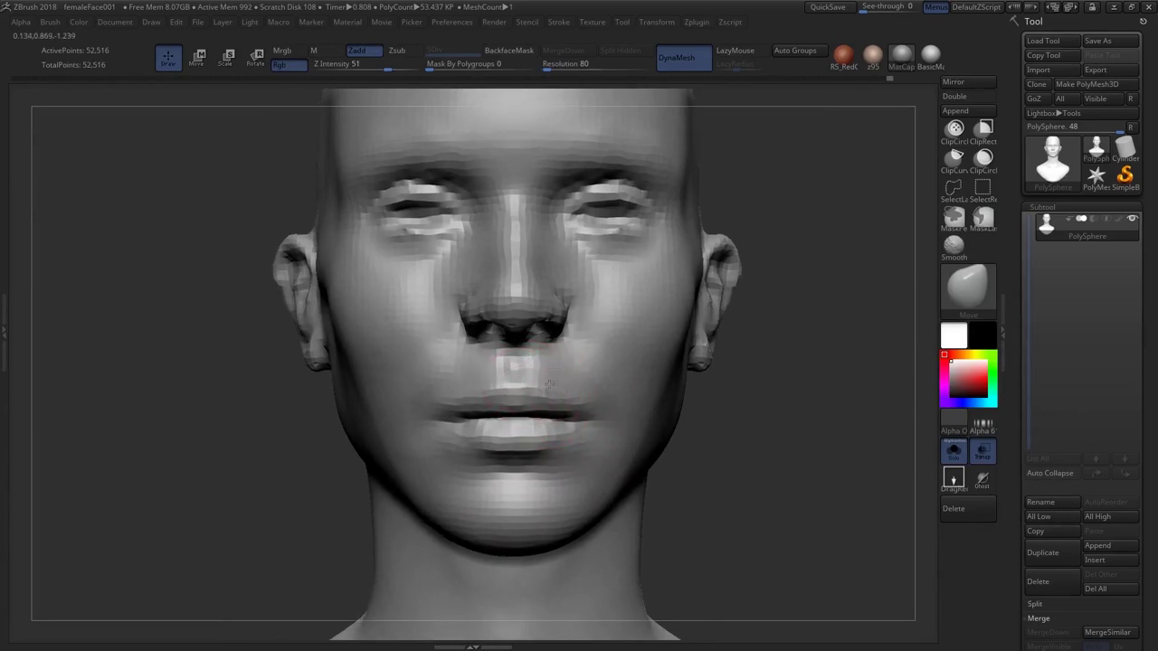
Refine the chin and jawline contour from the front with the Move brush, changing the brush size
mouse_move(607, 405)
right_mouse_down()
mouse_move(599, 415)
mouse_move(602, 384)
mouse_move(623, 443)
mouse_move(624, 407)
mouse_move(628, 489)
mouse_move(614, 478)
mouse_move(624, 502)
mouse_move(568, 516)
right_mouse_up()
key("s")
key("s")
left_click_drag(552, 533, 553, 528)
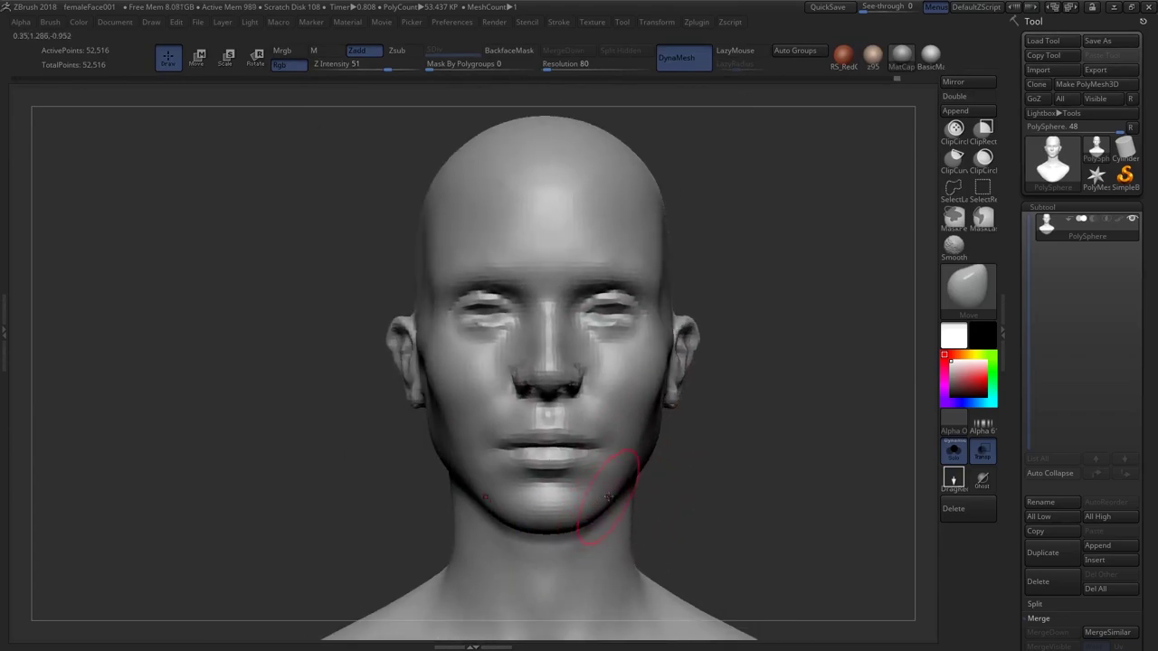
right_click_drag(647, 461, 626, 468)
key("s")
left_click_drag(662, 464, 659, 458)
mouse_move(653, 458)
right_mouse_down("shift")
mouse_move(679, 452)
mouse_move(684, 482)
right_mouse_up("shift")
Build up the ear's inner forms and smooth its transition into the cheek with the ClayBuildup and Smooth brushes
right_click_drag(719, 391, 698, 388)
mouse_move(683, 348)
right_mouse_down()
mouse_move(703, 342)
mouse_move(561, 343)
right_mouse_up()
key("b")
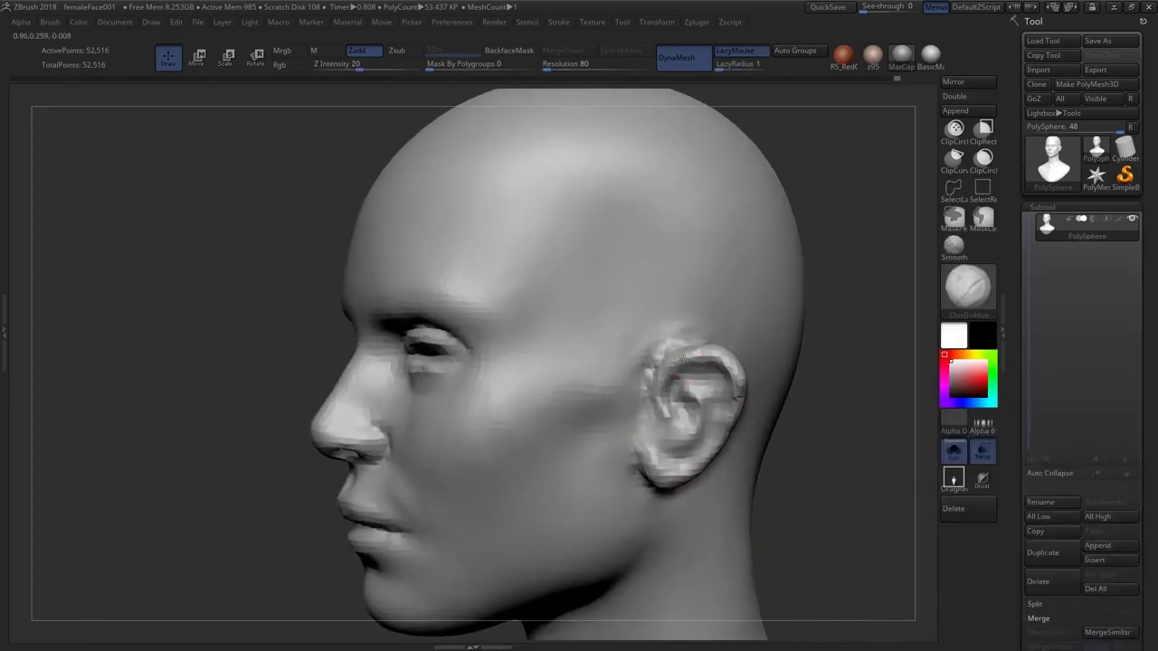
left_click_drag(684, 359, 724, 371)
right_click_drag(693, 376, 717, 387)
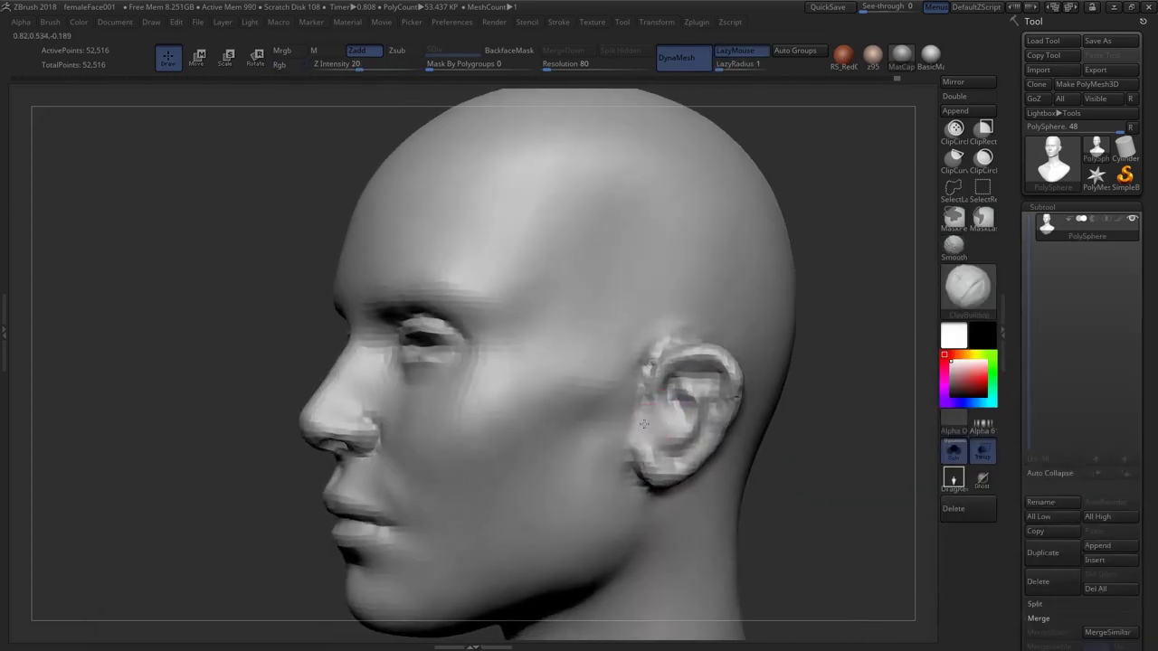
mouse_move(697, 380)
right_mouse_down()
mouse_move(649, 351)
mouse_move(515, 346)
right_mouse_up()
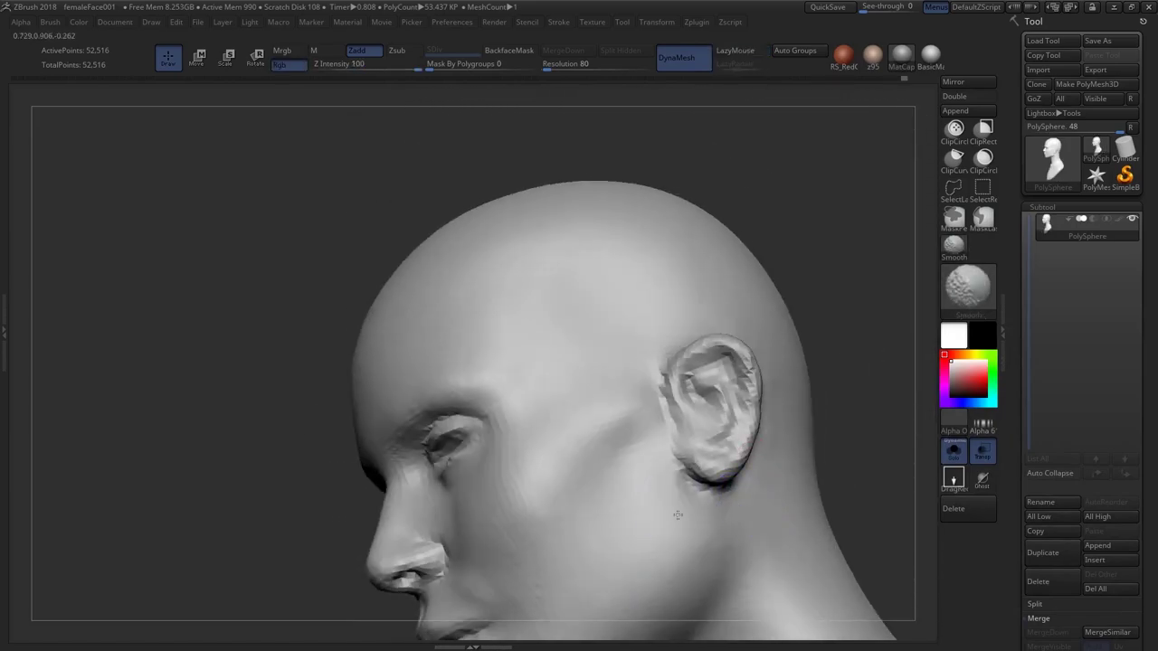
right_click_drag(651, 435, 669, 452)
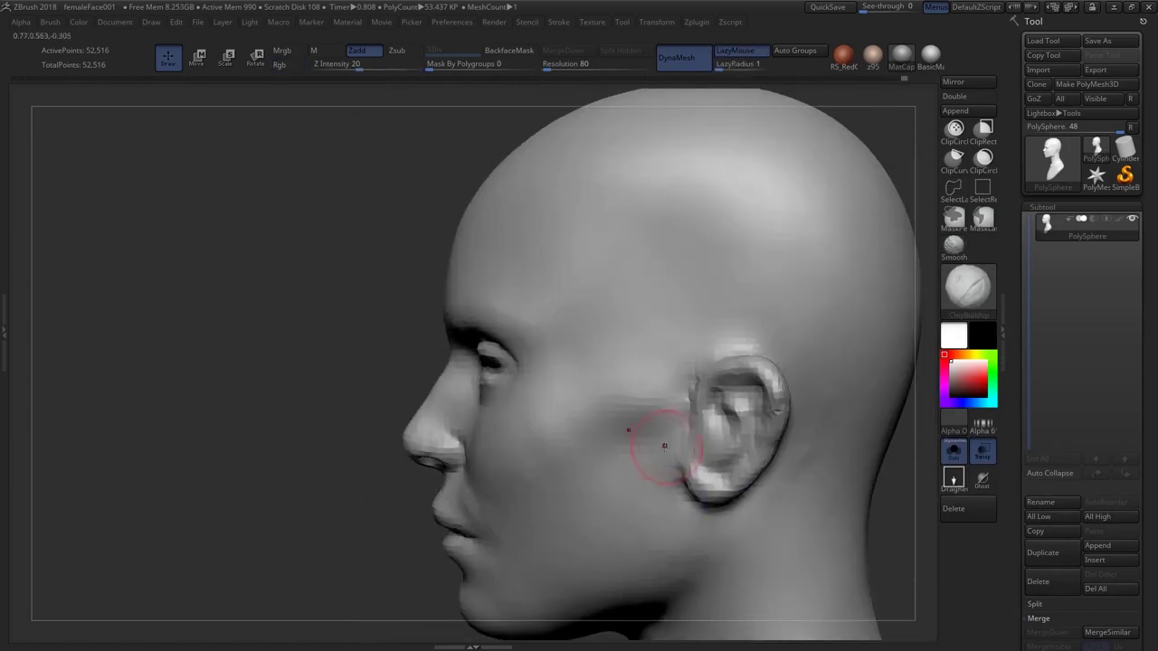
right_click_drag(685, 397, 691, 417)
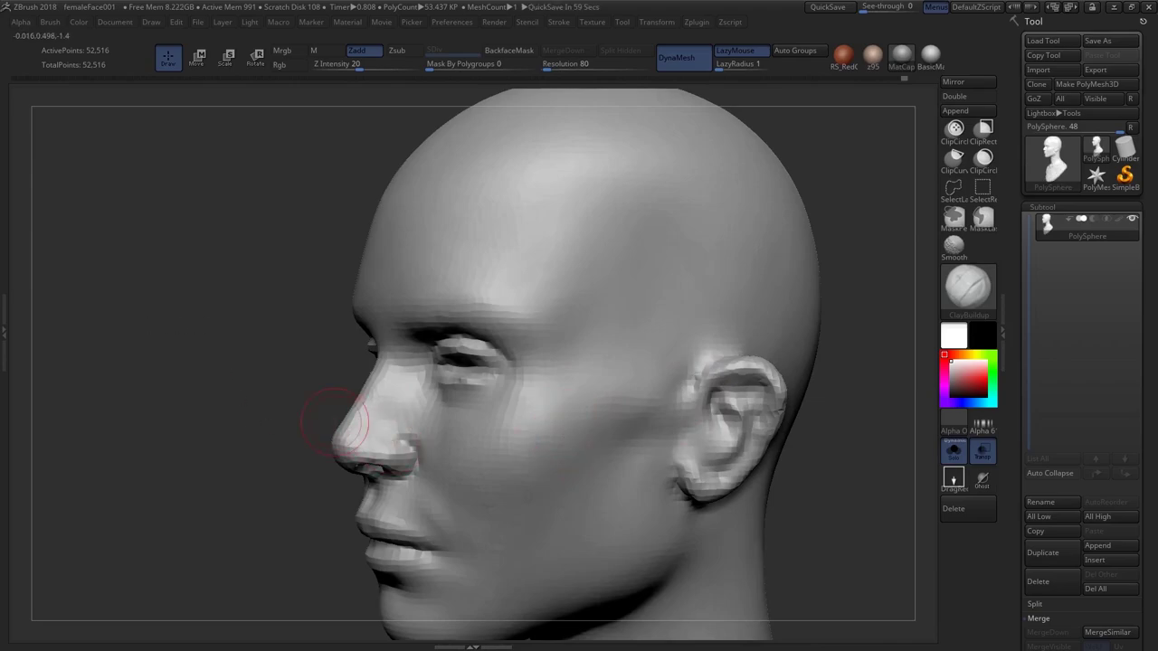
Carve the grooves along the ear's upper rim and behind the ear with the DamStandard brush
right_click_drag(719, 418, 588, 380)
mouse_move(588, 380)
right_mouse_down("ctrl")
mouse_move(682, 331)
mouse_move(669, 313)
mouse_move(600, 362)
right_mouse_up("ctrl")
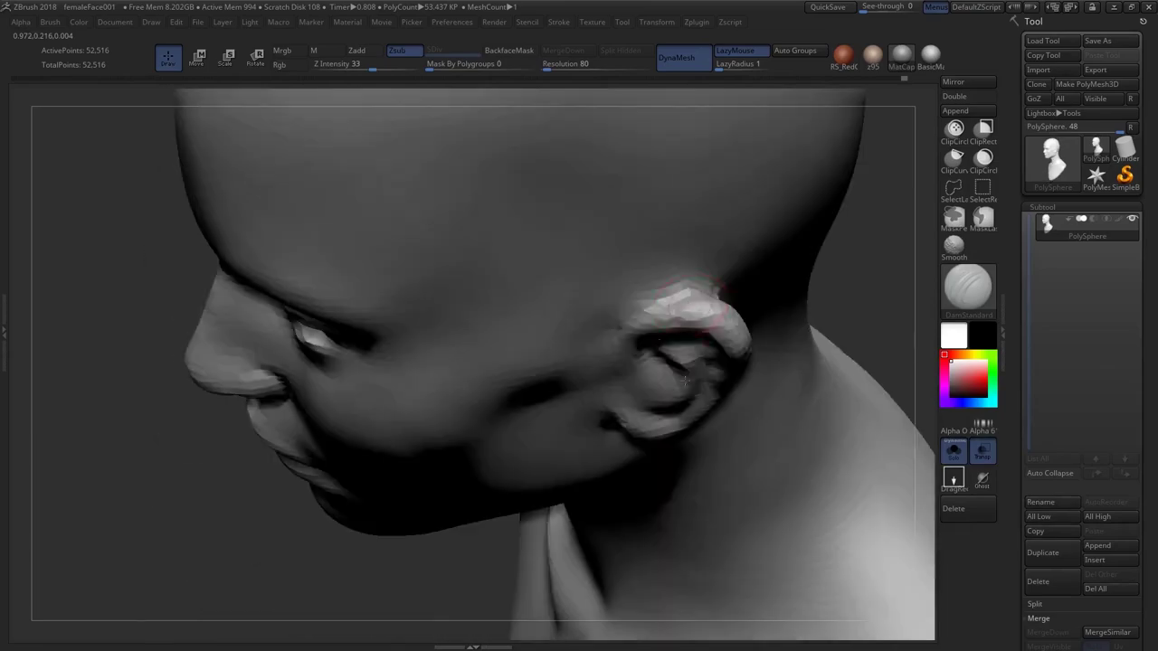
mouse_move(722, 298)
right_mouse_down()
mouse_move(653, 340)
mouse_move(661, 304)
mouse_move(623, 301)
mouse_move(601, 322)
mouse_move(608, 298)
mouse_move(577, 290)
mouse_move(631, 275)
mouse_move(616, 298)
mouse_move(633, 326)
right_mouse_up()
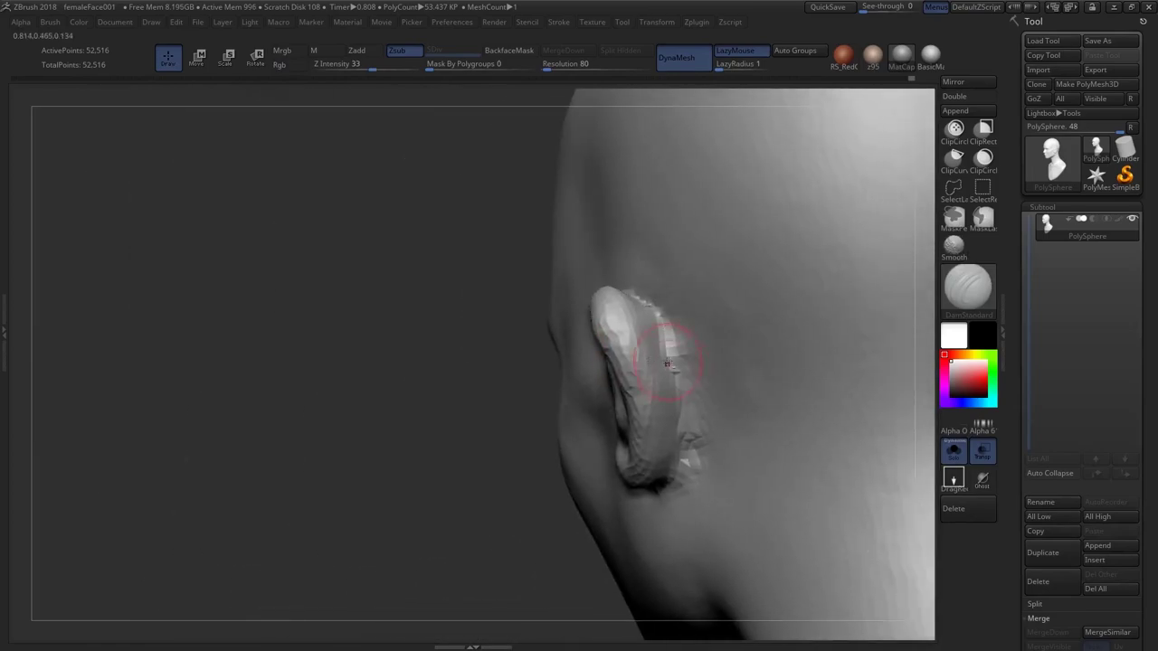
mouse_move(697, 380)
right_mouse_down()
mouse_move(688, 367)
mouse_move(706, 375)
mouse_move(701, 361)
mouse_move(709, 373)
mouse_move(693, 356)
mouse_move(693, 418)
mouse_move(648, 417)
mouse_move(664, 326)
mouse_move(631, 344)
mouse_move(692, 405)
mouse_move(626, 391)
right_mouse_up()
Adjust the back of the ear where it meets the head with the Move brush
key("b")
key("m")
key("v")
mouse_move(644, 441)
right_mouse_down("alt")
mouse_move(569, 390)
mouse_move(540, 403)
mouse_move(706, 398)
right_mouse_up("alt")
key("s")
mouse_move(706, 398)
right_mouse_down("ctrl")
mouse_move(682, 323)
mouse_move(666, 358)
mouse_move(620, 394)
mouse_move(631, 398)
mouse_move(654, 336)
mouse_move(711, 334)
mouse_move(669, 353)
mouse_move(688, 366)
mouse_move(679, 398)
right_mouse_up("ctrl")
key("s")
Build up the surface of the ear with a resized ClayBuildup brush
key("b")
key("c")
key("b")
mouse_move(679, 398)
right_mouse_down("alt")
mouse_move(582, 354)
mouse_move(651, 297)
mouse_move(641, 336)
mouse_move(654, 344)
right_mouse_up("alt")
key("s")
Reshape the ear's outline and earlobe with the Move brush
key("b")
key("m")
key("v")
left_click_drag(642, 346, 653, 346)
right_click_drag(653, 398, 639, 421, "ctrl")
mouse_move(617, 444)
left_mouse_down()
mouse_move(601, 444)
mouse_move(613, 446)
left_mouse_up()
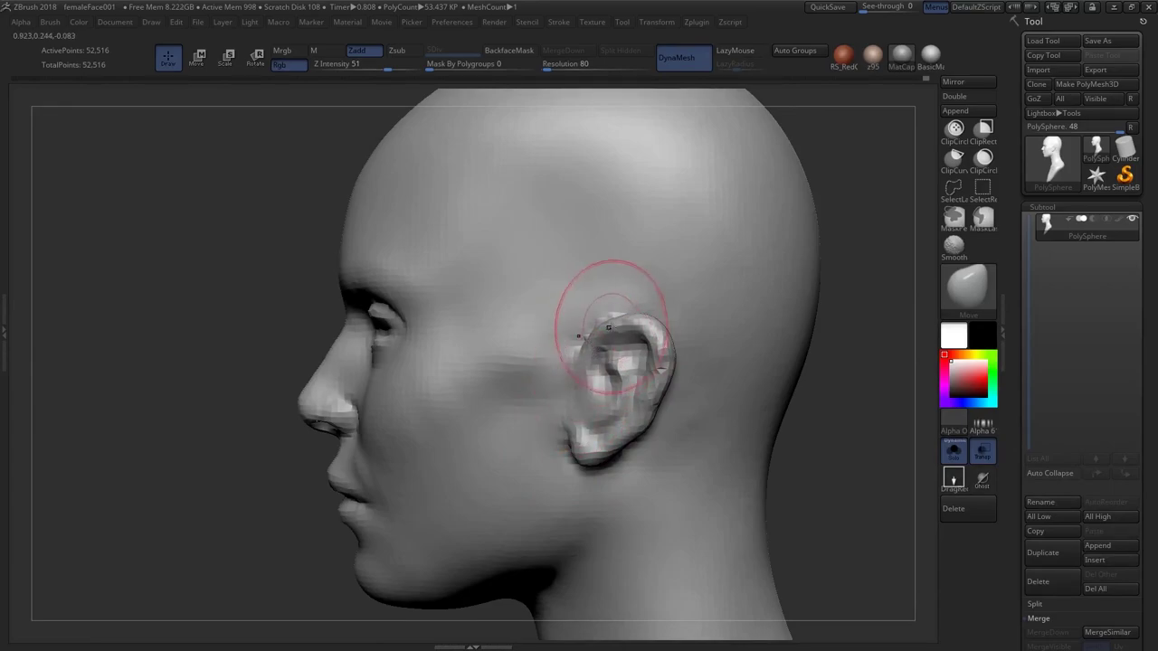
Build up and smooth the front of the ear's rim with the ClayBuildup brush, and update the DynaMesh
key("b")
key("c")
key("b")
right_click_drag(583, 352, 633, 361)
left_click_drag(588, 360, 589, 368, "shift")
mouse_move(589, 368)
right_mouse_down()
mouse_move(582, 353)
mouse_move(618, 380)
mouse_move(592, 351)
mouse_move(629, 339)
mouse_move(637, 344)
mouse_move(616, 363)
mouse_move(642, 351)
mouse_move(613, 354)
mouse_move(623, 378)
mouse_move(543, 337)
mouse_move(582, 357)
mouse_move(554, 369)
mouse_move(558, 336)
mouse_move(685, 339)
mouse_move(809, 266)
mouse_move(750, 334)
right_mouse_up()
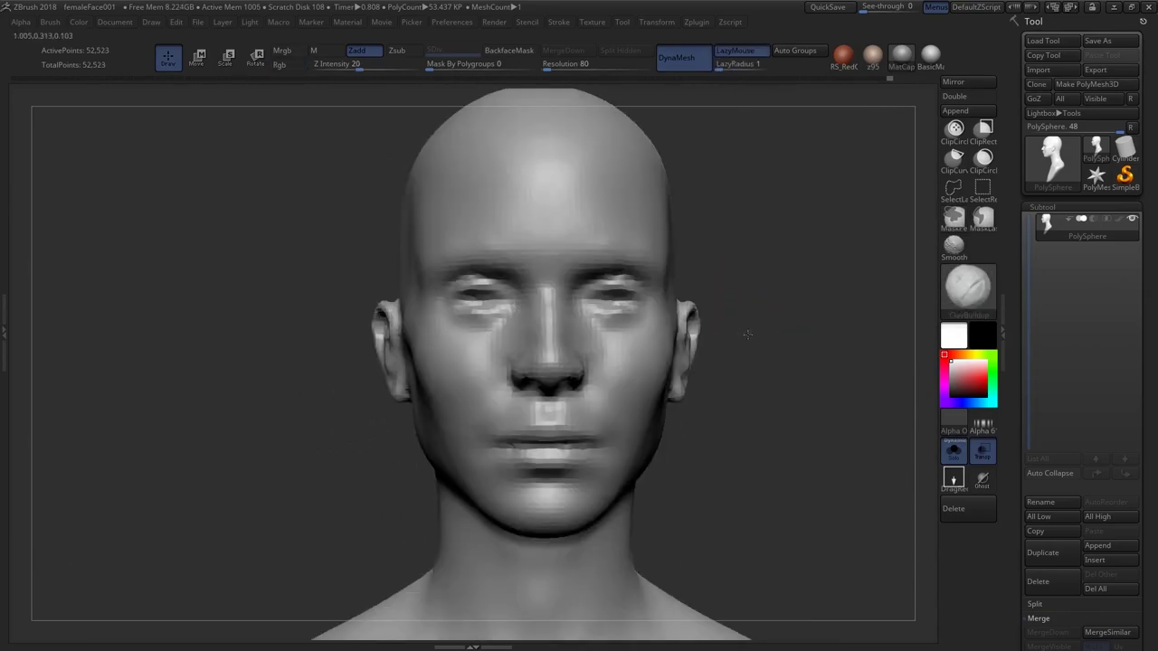
Undo the last two changes, and refine the folds inside the ear with the ClayBuildup brush
key("ctrl+z")
key("ctrl+z")
right_click_drag(768, 283, 635, 292)
mouse_move(635, 291)
right_mouse_down("ctrl")
mouse_move(620, 336)
mouse_move(634, 347)
mouse_move(648, 316)
mouse_move(665, 334)
mouse_move(641, 373)
right_mouse_up("ctrl")
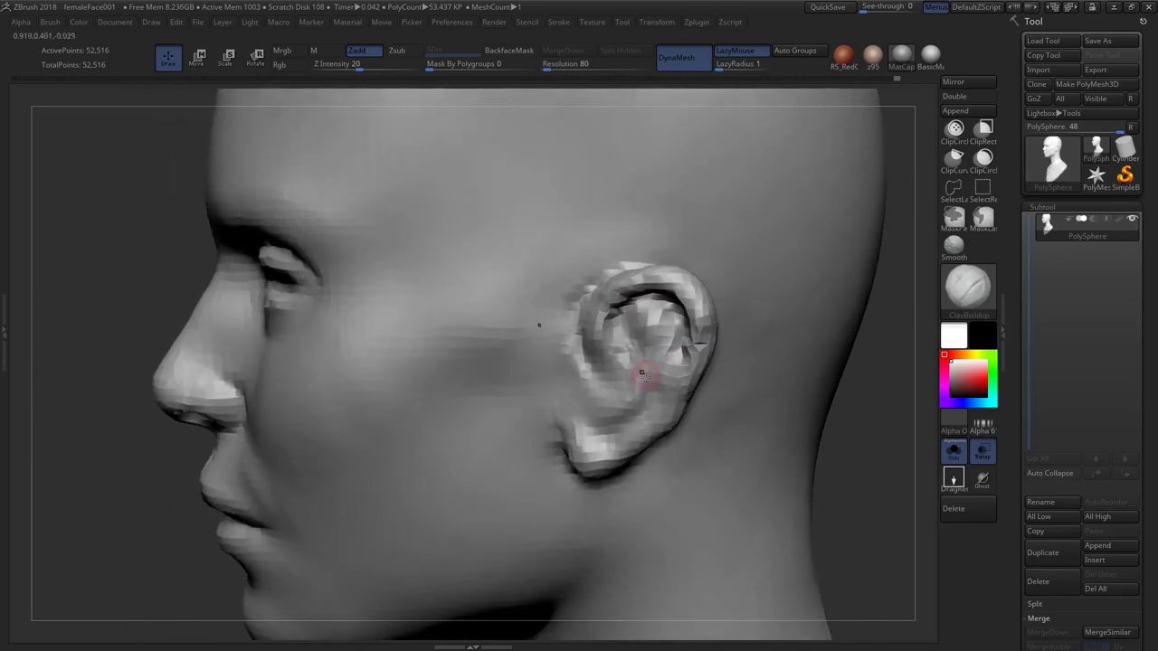
right_click_drag(620, 445, 617, 424)
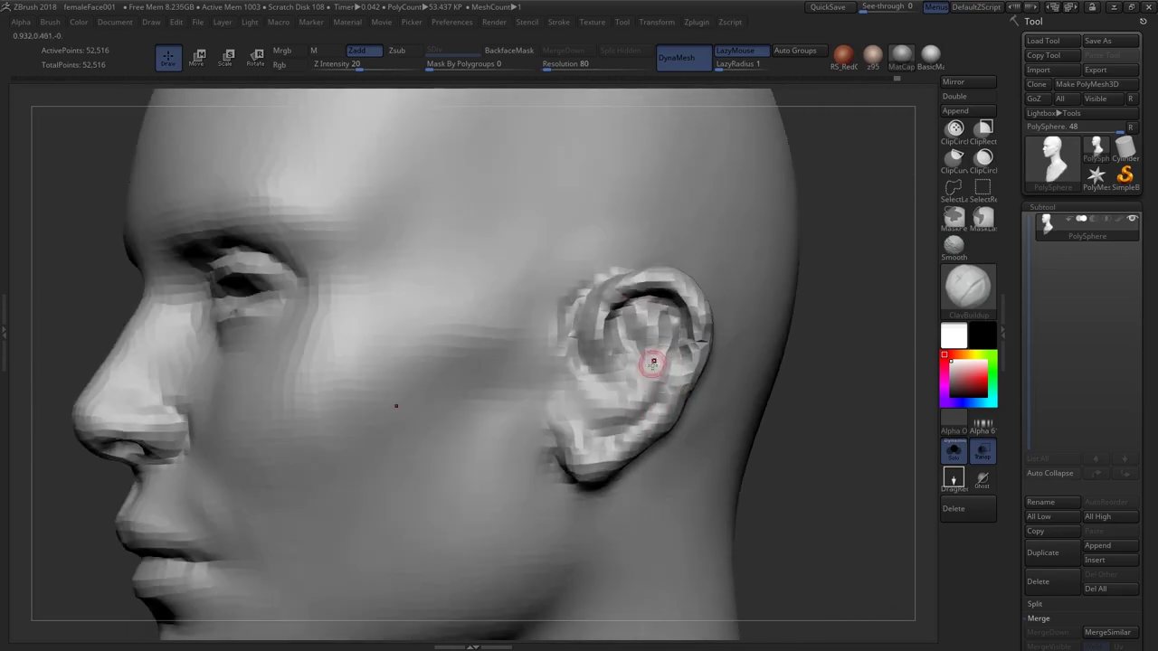
mouse_move(649, 389)
right_mouse_down()
mouse_move(608, 385)
mouse_move(674, 367)
mouse_move(633, 420)
right_mouse_up()
Carve the groove between the ear's inner folds and its outer rim with the DamStandard brush
key("b")
key("d")
key("s")
mouse_move(681, 367)
right_mouse_down()
mouse_move(706, 331)
mouse_move(696, 353)
right_mouse_up()
Push the ear's upper and back rim into a fuller curve with the Move brush
key("b")
key("m")
key("v")
right_click_drag(685, 279, 662, 271)
key("b")
key("m")
key("v")
right_click_drag(706, 322, 702, 297, "ctrl")
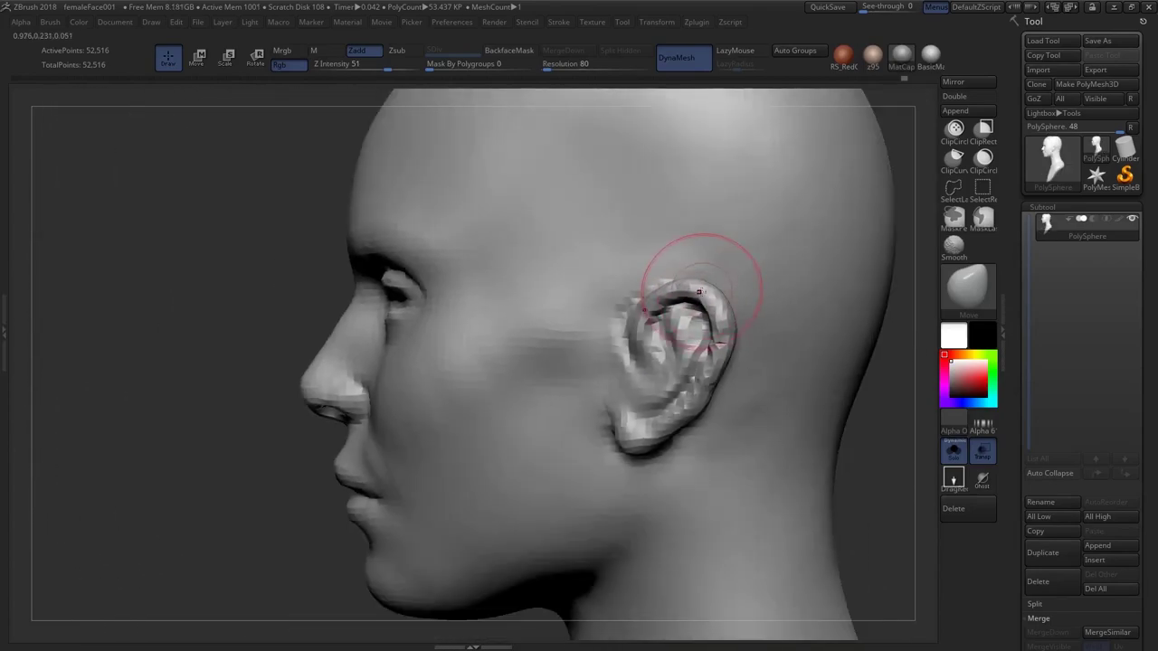
left_click_drag(714, 322, 724, 320)
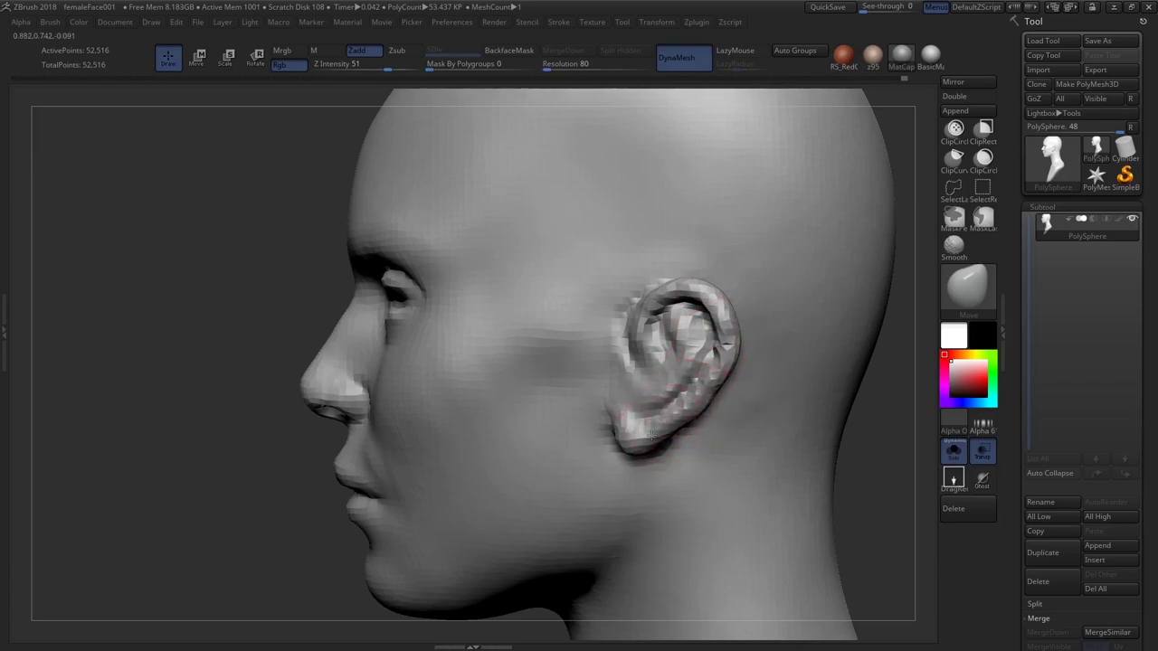
Adjust the earlobe with a resized Move brush, and smooth the ear's lower edge
key("s")
right_click_drag(624, 418, 769, 422, "shift")
left_click_drag(633, 434, 619, 447)
right_click_drag(760, 443, 625, 446, "shift")
left_click_drag(624, 440, 665, 428, "shift")
mouse_move(668, 418)
right_mouse_down("ctrl")
mouse_move(687, 334)
mouse_move(704, 364)
mouse_move(740, 341)
right_mouse_up("ctrl")
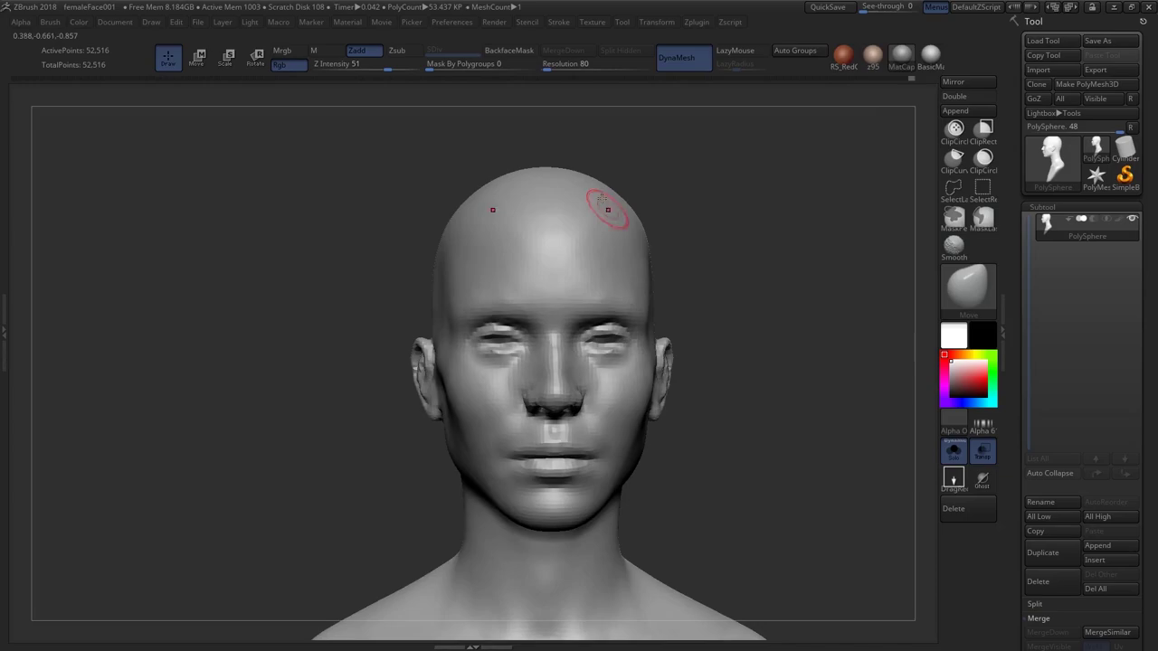
Set the DynaMesh resolution to 128 and remesh the head
left_click(586, 65)
type("12")
key("Return")
left_click_drag(751, 227, 797, 271, "ctrl")
Build up and smooth the front rim and inner folds of the ear with the ClayBuildup brush
right_click_drag(787, 339, 733, 298)
right_click_drag(564, 378, 503, 374)
right_click_drag(624, 353, 633, 408, "ctrl")
mouse_move(633, 408)
right_mouse_down("shift")
mouse_move(582, 392)
mouse_move(628, 416)
right_mouse_up("shift")
key("b")
key("c")
key("b")
right_click_drag(629, 416, 674, 398)
left_click_drag(579, 348, 602, 321)
mouse_move(597, 331)
right_mouse_down()
mouse_move(565, 337)
mouse_move(685, 347)
mouse_move(587, 366)
right_mouse_up()
left_click_drag(621, 383, 625, 358, "shift")
mouse_move(642, 330)
right_mouse_down()
mouse_move(604, 342)
mouse_move(626, 346)
right_mouse_up()
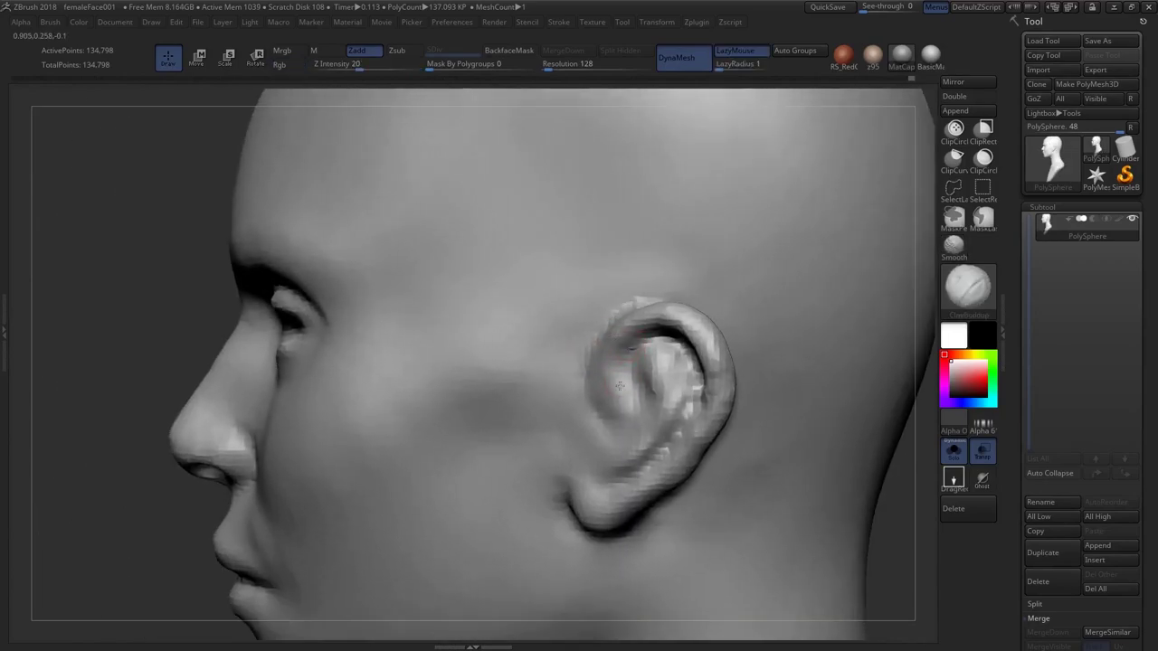
Adjust the ear's profile and its angle to the head in front view with the Move brush
mouse_move(608, 402)
right_mouse_down()
mouse_move(649, 396)
mouse_move(639, 390)
right_mouse_up()
key("b")
key("m")
key("v")
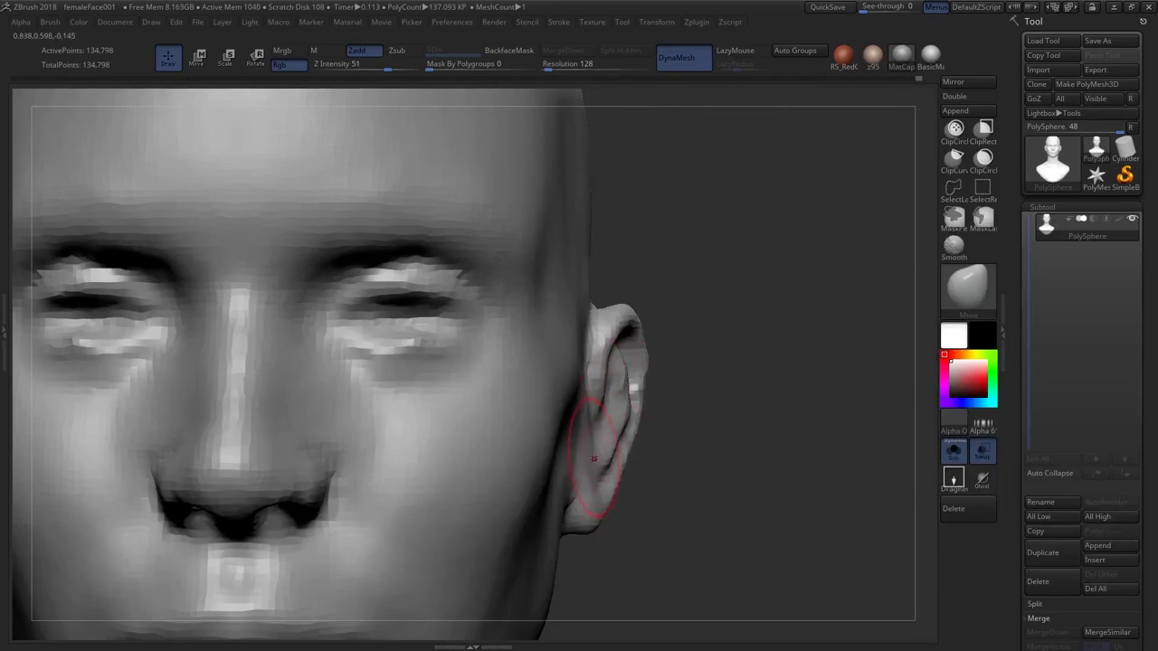
right_click_drag(611, 460, 659, 360, "ctrl")
right_click_drag(658, 360, 664, 404, "ctrl")
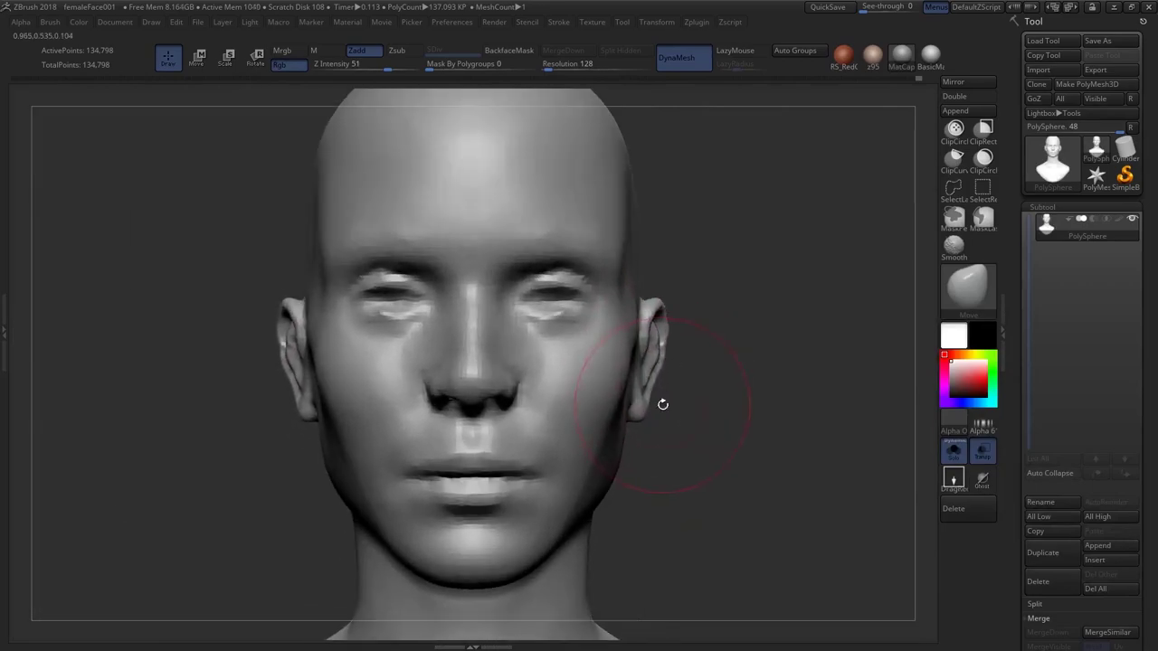
left_click_drag(647, 412, 641, 411)
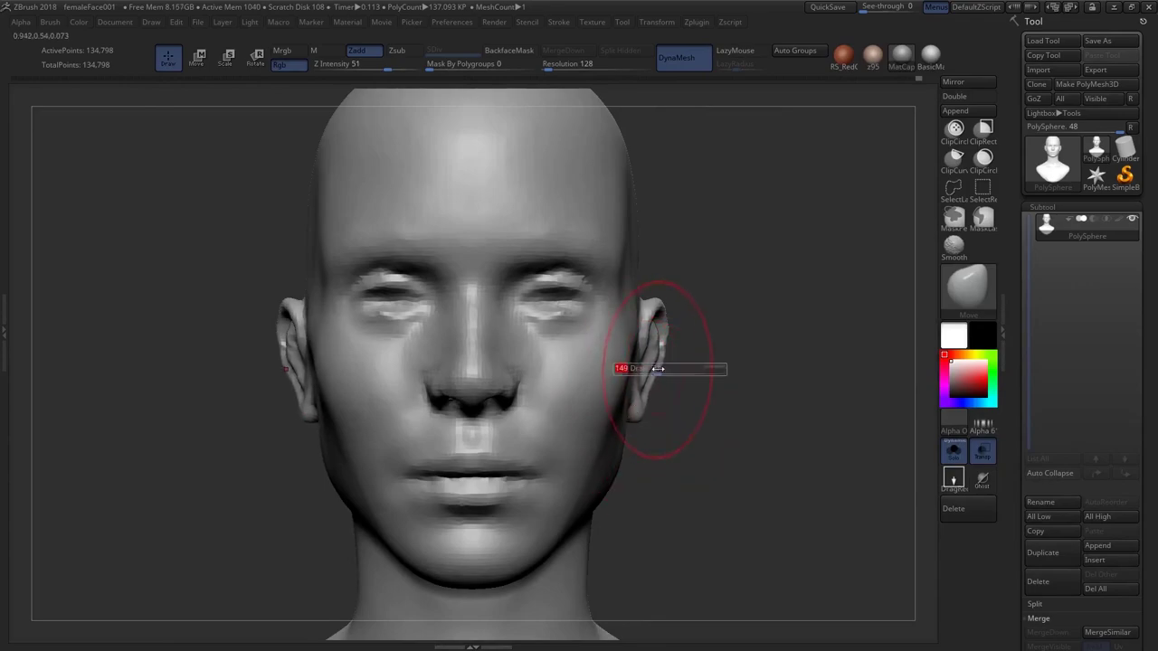
mouse_move(659, 355)
right_mouse_down("ctrl")
mouse_move(598, 352)
mouse_move(620, 409)
right_mouse_up("ctrl")
Hollow out the ear canal opening with a resized ClayBuildup brush, and update the DynaMesh
key("b")
key("c")
key("b")
key("s")
left_click_drag(622, 402, 592, 401)
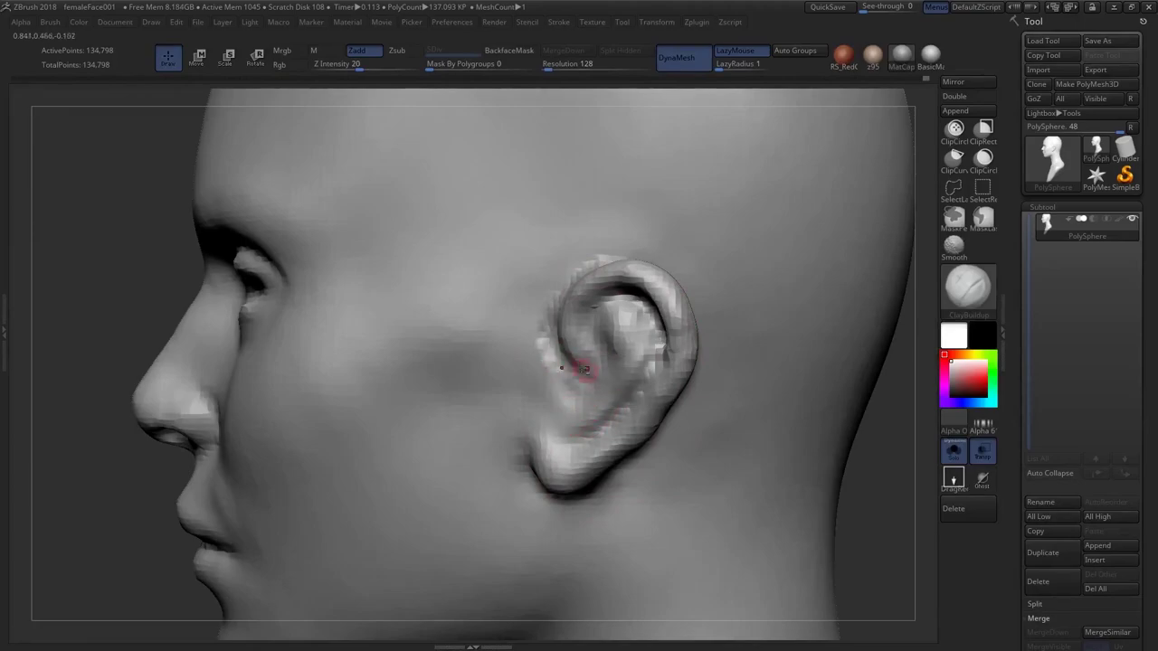
key("s")
left_click_drag(593, 411, 601, 412)
right_click_drag(586, 403, 617, 405)
left_click_drag(594, 404, 591, 421, "alt")
right_click_drag(591, 421, 566, 415)
left_click_drag(567, 412, 568, 426, "alt")
right_click_drag(568, 421, 550, 419)
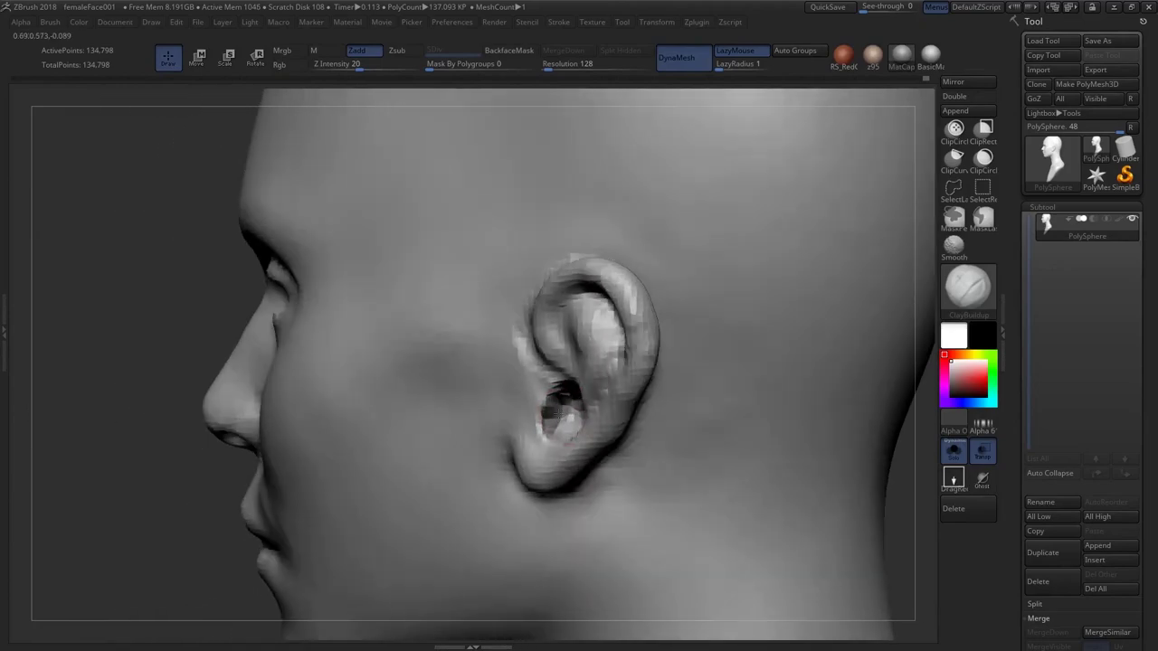
left_click_drag(902, 496, 914, 525, "ctrl")
Sculpt the small flap in front of the ear canal, and adjust it with the Move brush
mouse_move(573, 401)
right_mouse_down()
mouse_move(398, 399)
mouse_move(561, 390)
right_mouse_up()
key("s")
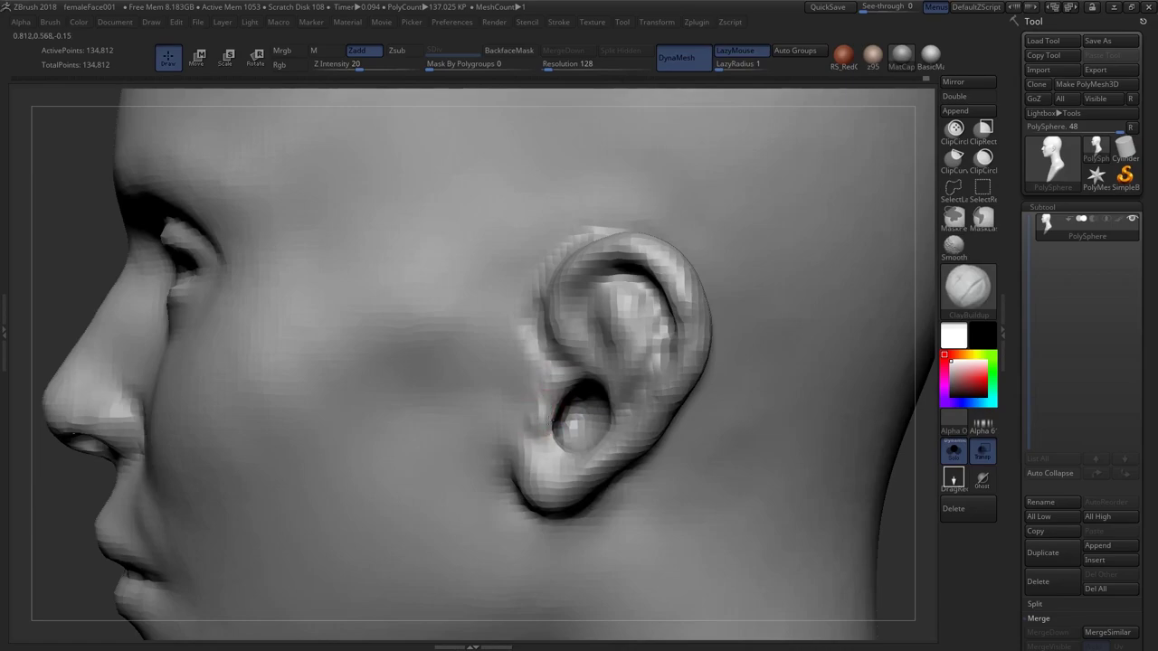
key("b")
key("m")
key("v")
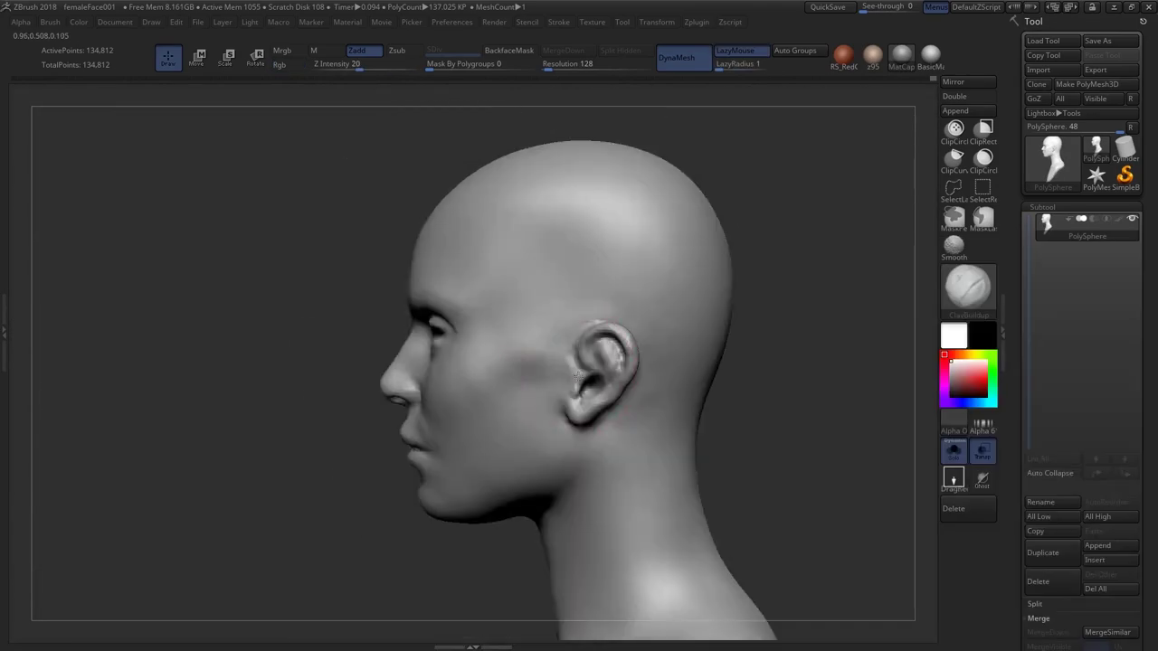
Build up the ridge above the ear canal and the upper inner fold with the ClayBuildup brush
right_click_drag(577, 375, 579, 412, "ctrl")
left_click_drag(623, 326, 631, 349)
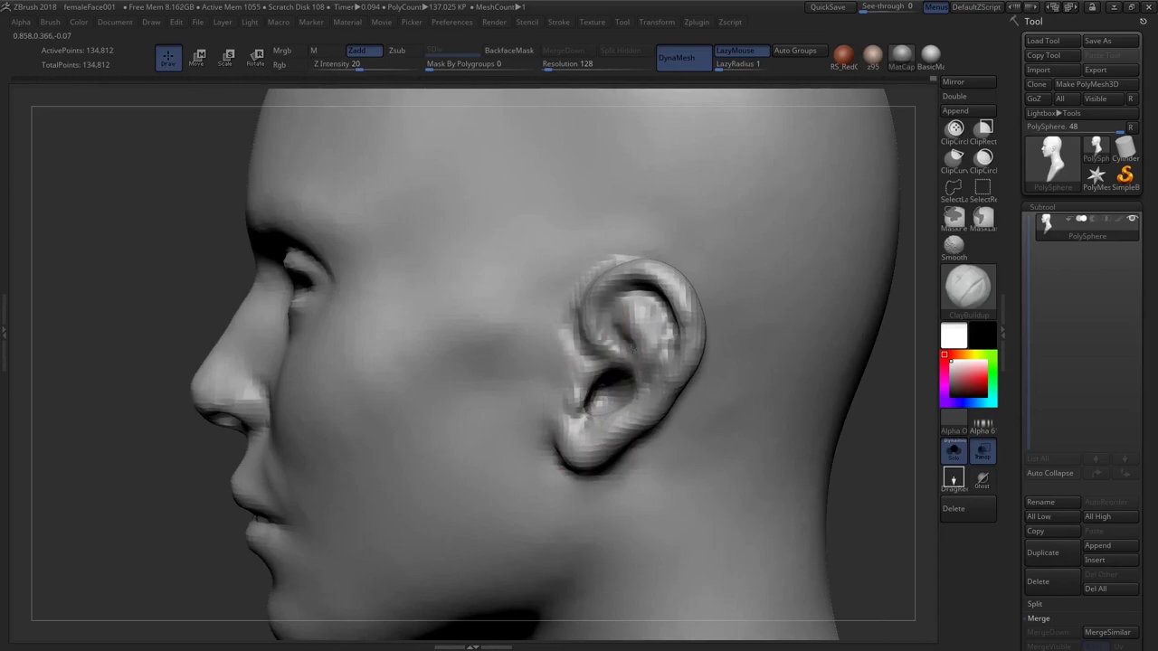
mouse_move(632, 359)
right_mouse_down("alt")
mouse_move(624, 409)
mouse_move(608, 362)
mouse_move(677, 373)
mouse_move(584, 373)
right_mouse_up("alt")
key("s")
left_click_drag(584, 374, 563, 383)
mouse_move(640, 379)
right_mouse_down()
mouse_move(618, 380)
mouse_move(667, 382)
mouse_move(637, 363)
right_mouse_up()
left_click_drag(637, 364, 646, 383)
right_click_drag(688, 337, 638, 310)
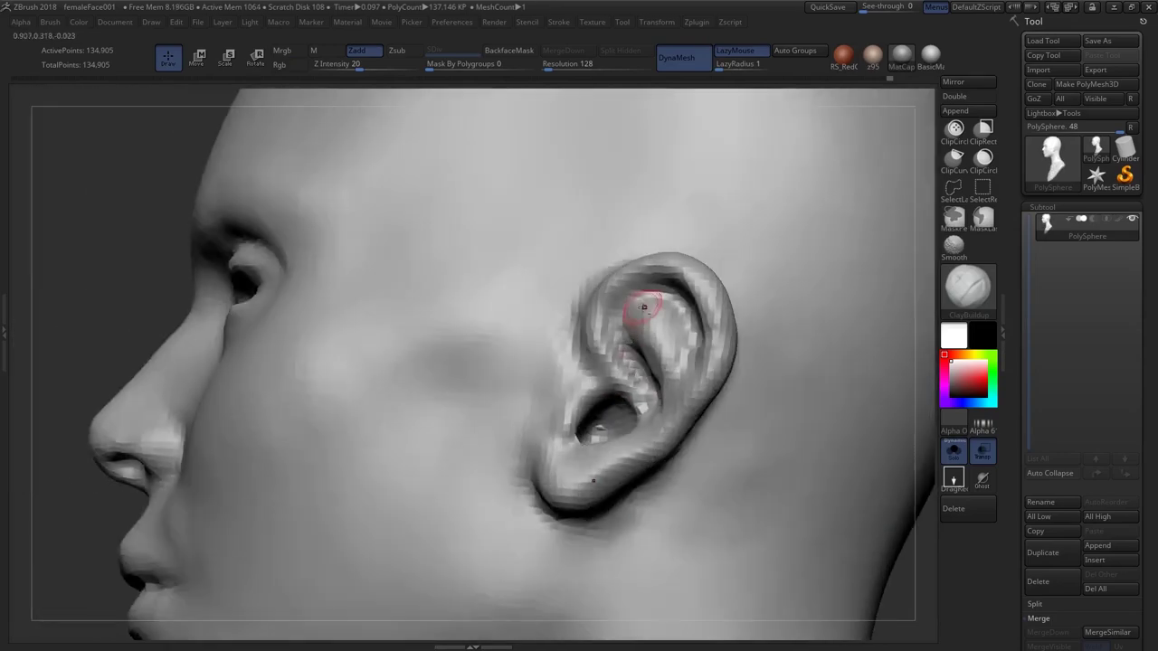
left_click_drag(650, 304, 674, 303)
mouse_move(627, 304)
right_mouse_down()
mouse_move(652, 300)
mouse_move(664, 325)
right_mouse_up()
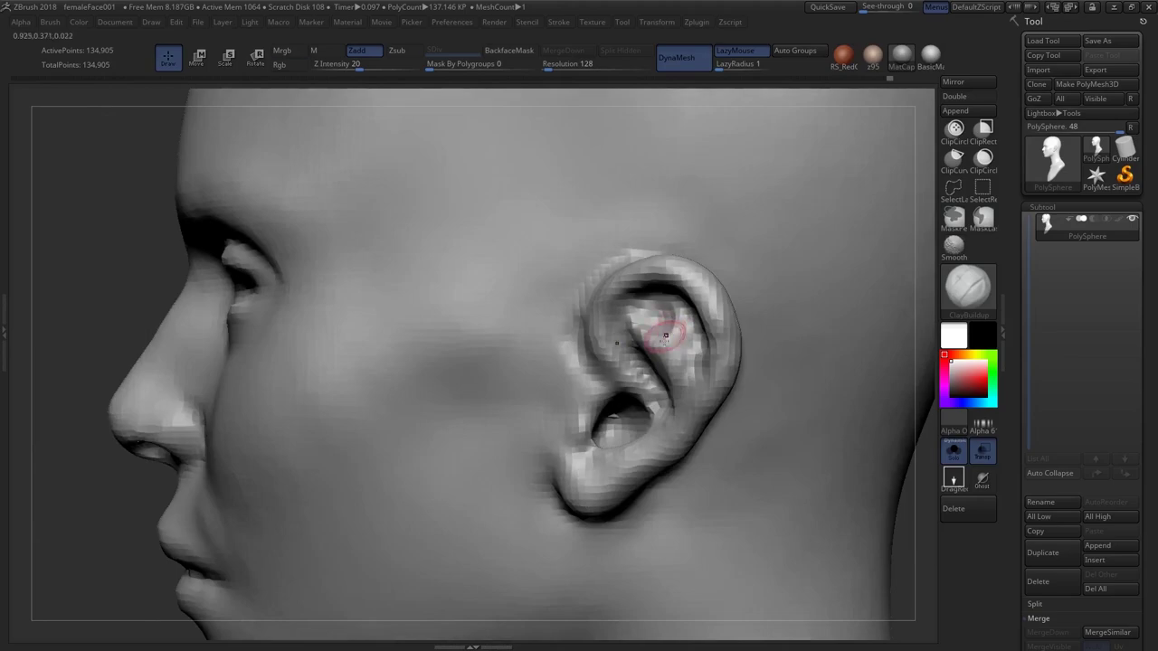
Carve the groove beneath the ear's upper rim with the DamStandard brush
key("b")
key("d")
key("s")
mouse_move(625, 293)
right_mouse_down()
mouse_move(646, 312)
mouse_move(628, 328)
mouse_move(686, 287)
right_mouse_up()
left_click_drag(686, 287, 713, 303)
mouse_move(713, 302)
right_mouse_down()
mouse_move(747, 355)
mouse_move(721, 409)
right_mouse_up()
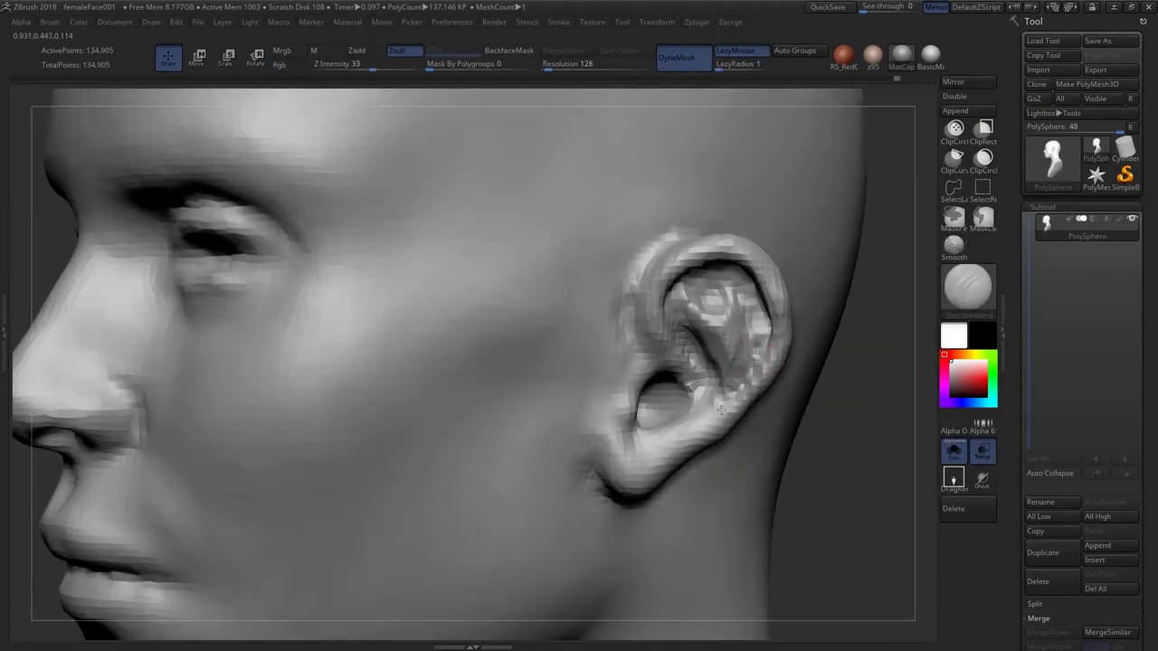
Build up the fold behind the ear canal with the ClayBuildup brush, and update the DynaMesh
key("b")
key("c")
key("b")
mouse_move(702, 369)
right_mouse_down()
mouse_move(735, 369)
mouse_move(729, 388)
mouse_move(669, 408)
right_mouse_up()
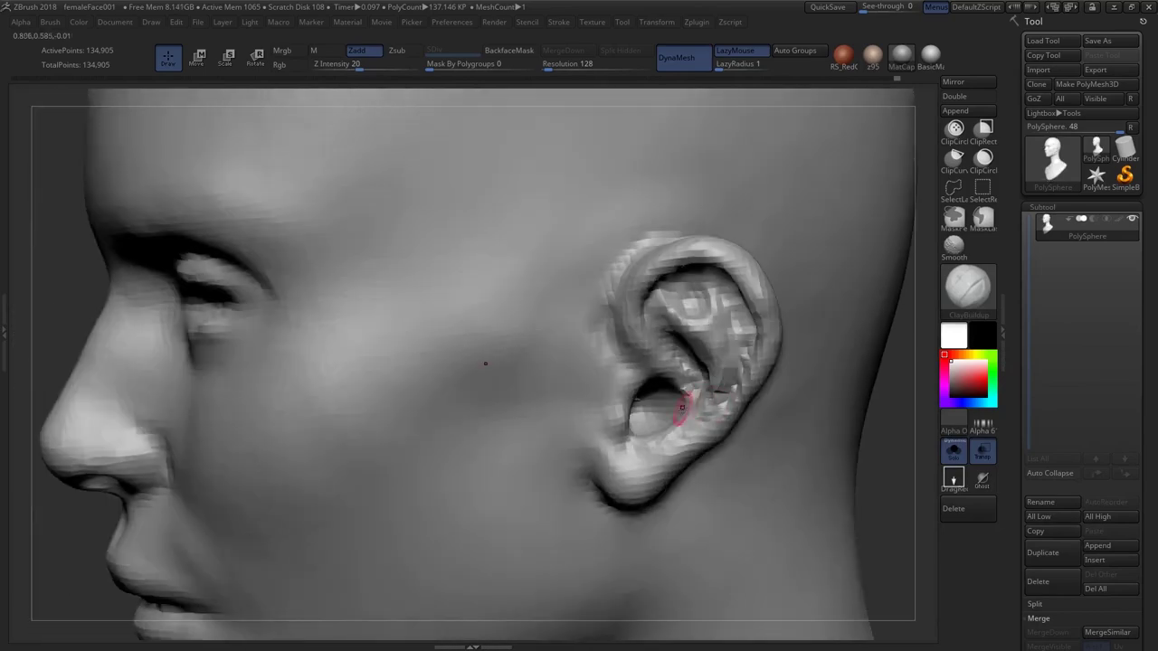
left_click_drag(882, 451, 907, 480, "ctrl")
mouse_move(695, 389)
right_mouse_down()
mouse_move(724, 396)
mouse_move(677, 374)
mouse_move(702, 364)
right_mouse_up()
right_click_drag(685, 404, 659, 400)
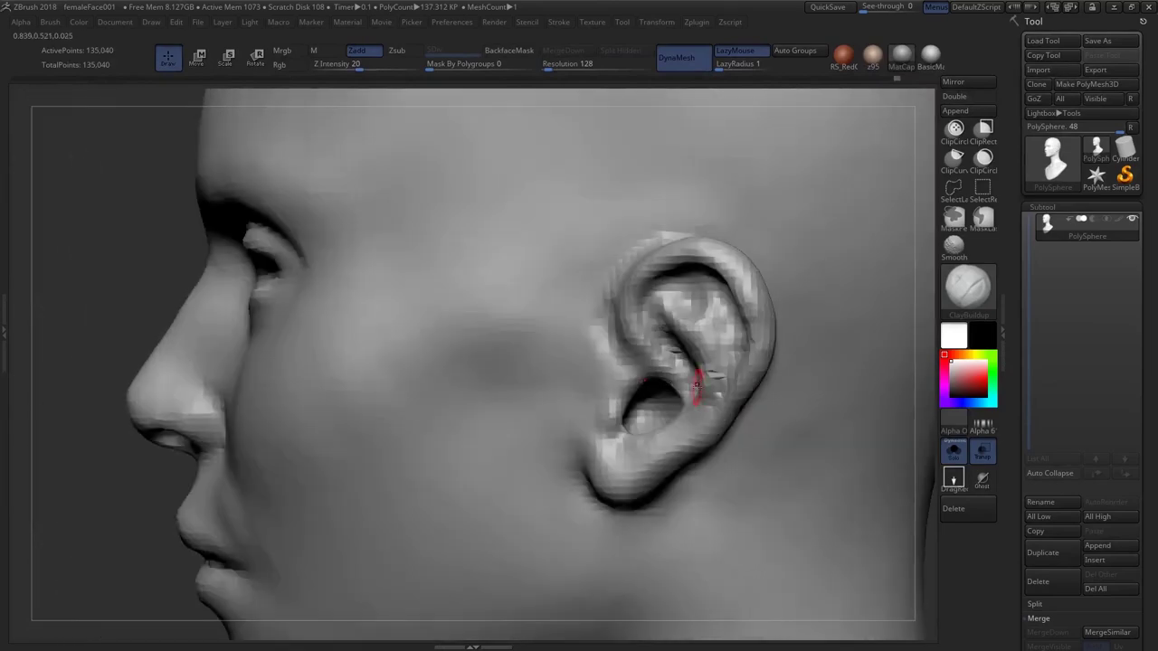
Reshape the back and lower edge of the ear canal opening with the Move brush
key("b")
key("m")
key("v")
left_click_drag(689, 387, 679, 398)
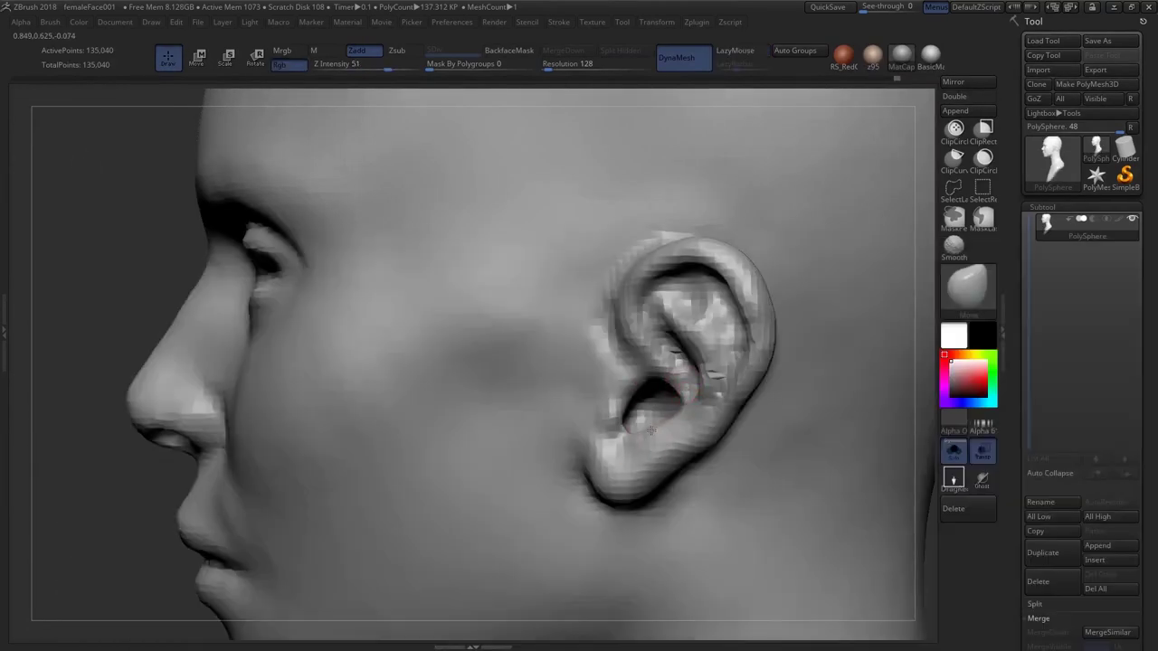
right_click_drag(647, 374, 631, 372, "ctrl")
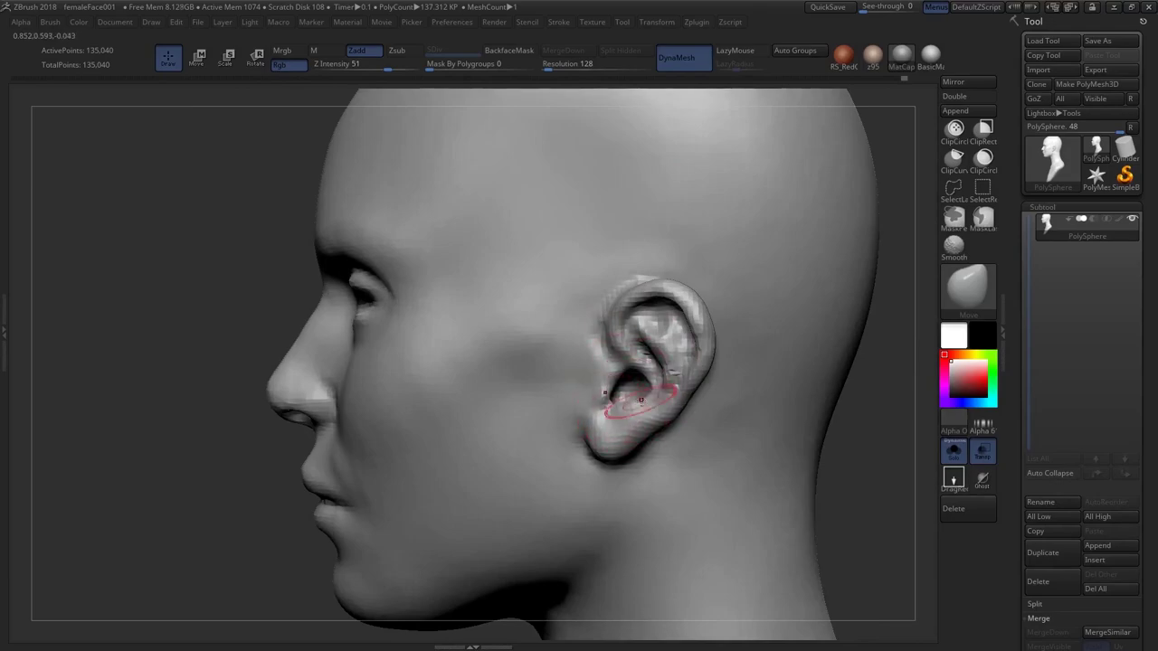
mouse_move(631, 420)
right_mouse_down()
mouse_move(666, 424)
mouse_move(633, 404)
right_mouse_up()
Narrow the ear canal opening with a resized Move brush, smooth it, and update the DynaMesh
key("s")
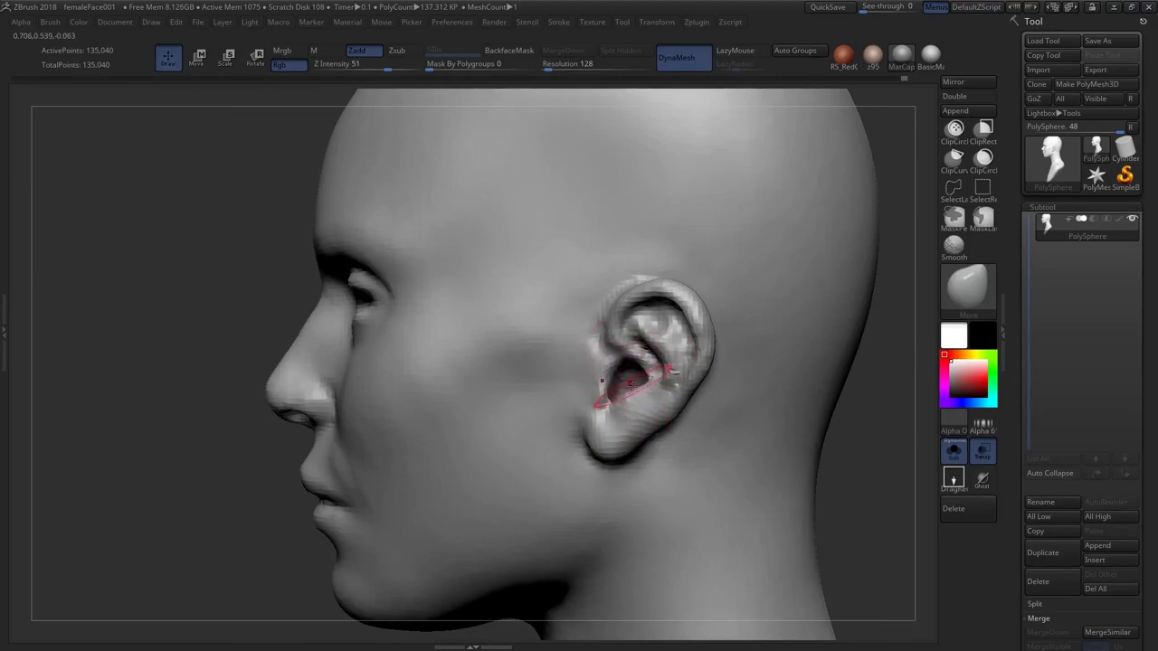
right_click_drag(633, 377, 636, 378)
left_click_drag(624, 389, 621, 389)
right_click_drag(623, 390, 651, 393)
left_click_drag(629, 395, 630, 393, "shift")
right_click_drag(654, 387, 628, 375)
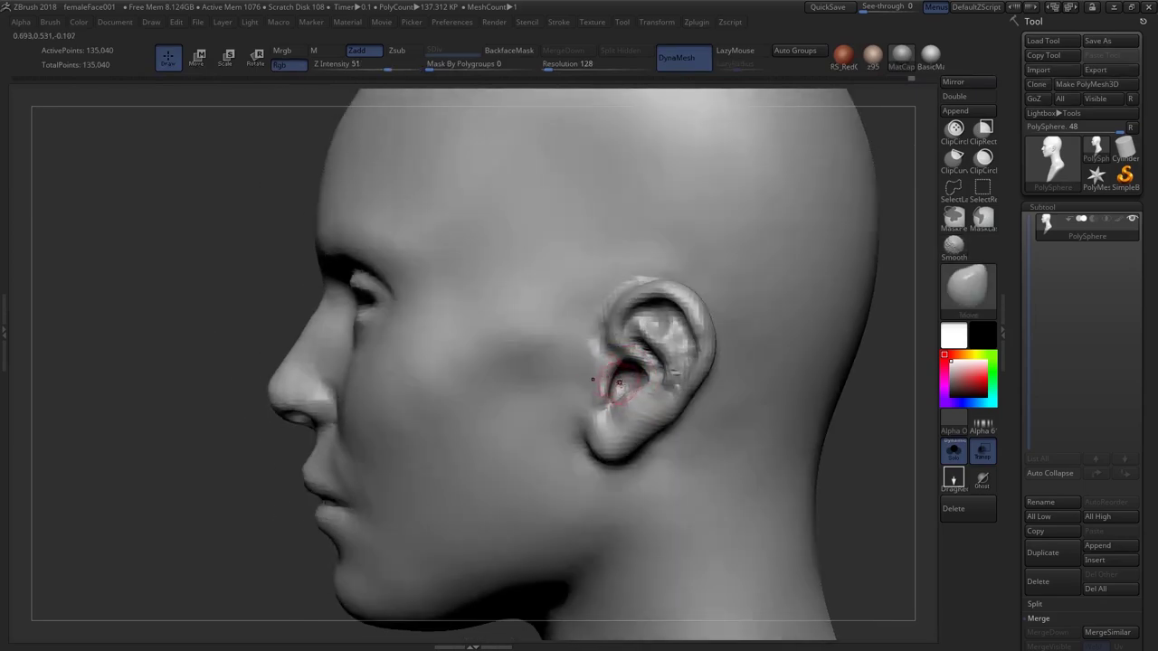
left_click_drag(855, 479, 882, 511, "ctrl")
Carve the groove between the inner fold and the ear's lower back rim with the DamStandard brush
key("b")
key("d")
key("s")
right_click_drag(654, 363, 699, 351)
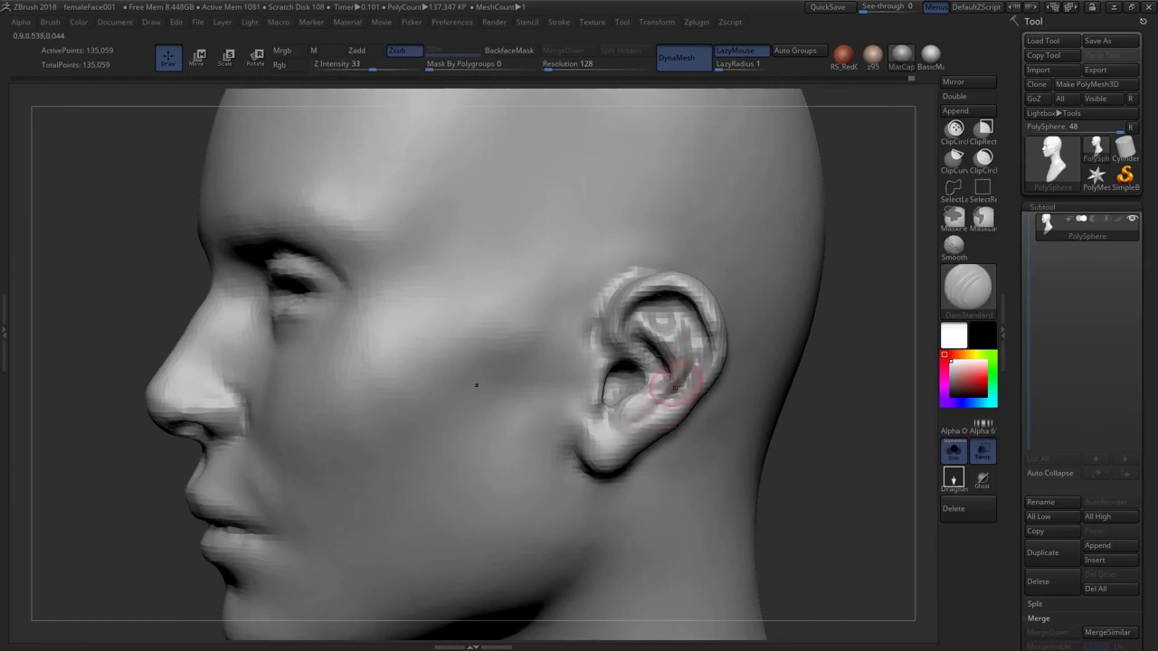
mouse_move(700, 344)
right_mouse_down()
mouse_move(702, 325)
mouse_move(677, 344)
mouse_move(686, 389)
mouse_move(653, 391)
right_mouse_up()
Build up the upper inner fold of the ear with the ClayBuildup brush
key("b")
key("c")
key("b")
mouse_move(662, 290)
right_mouse_down()
mouse_move(640, 328)
mouse_move(652, 297)
right_mouse_up()
Sharpen the crease inside the ear's upper and front rim with the DamStandard brush, and smooth the lower folds
key("b")
key("d")
key("s")
mouse_move(672, 291)
left_mouse_down()
mouse_move(617, 309)
mouse_move(601, 357)
left_mouse_up()
right_click_drag(612, 326, 603, 347)
mouse_move(664, 290)
right_mouse_down()
mouse_move(683, 290)
mouse_move(628, 262)
right_mouse_up()
right_click_drag(629, 263, 674, 262, "ctrl")
mouse_move(674, 343)
right_mouse_down("ctrl")
mouse_move(694, 398)
mouse_move(681, 405)
mouse_move(713, 416)
right_mouse_up("ctrl")
right_click_drag(665, 448, 574, 428)
left_click_drag(683, 408, 673, 380, "shift")
mouse_move(611, 398)
right_mouse_down()
mouse_move(667, 380)
mouse_move(636, 369)
mouse_move(655, 362)
mouse_move(669, 389)
mouse_move(630, 335)
mouse_move(623, 272)
right_mouse_up()
Adjust the ear's lower back edge with the Move brush
right_click_drag(695, 331, 626, 389, "ctrl")
key("b")
key("m")
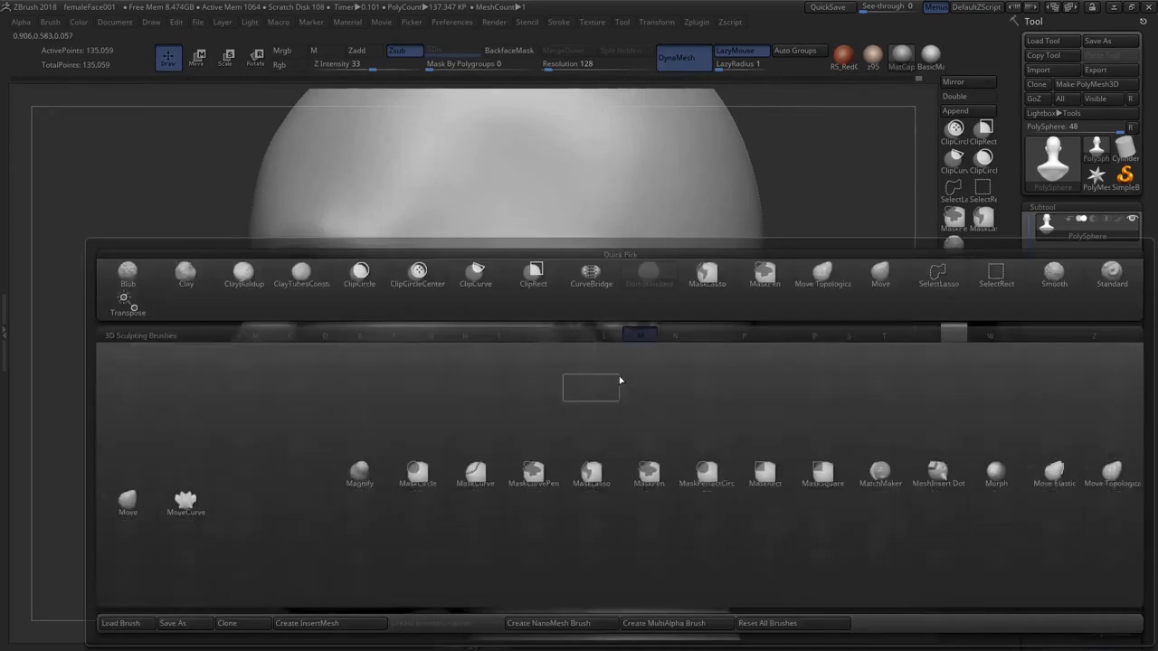
key("v")
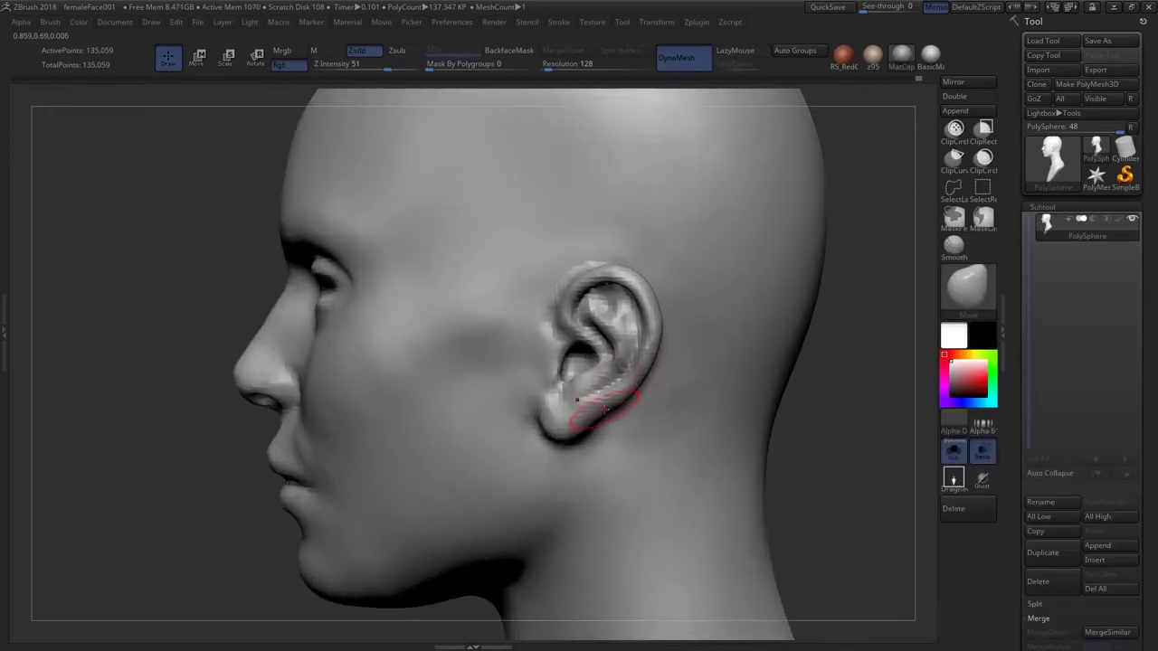
right_click_drag(605, 410, 607, 416, "ctrl")
key("s")
Reshape the earlobe in front and side view with a resized Move brush, and update the DynaMesh
right_click_drag(371, 409, 598, 421)
key("s")
left_click_drag(574, 440, 578, 439)
right_click_drag(578, 440, 380, 434)
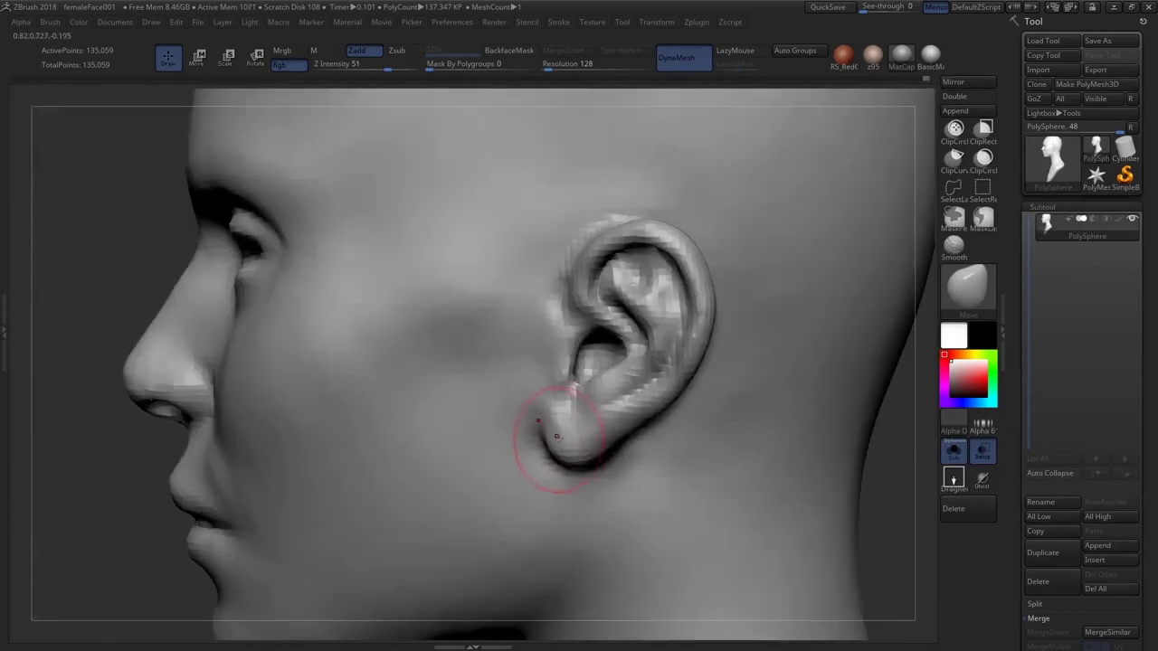
left_click_drag(553, 424, 543, 423)
right_click_drag(561, 483, 568, 339, "ctrl")
right_click_drag(568, 340, 681, 320)
left_click_drag(695, 324, 720, 343, "ctrl")
Refine the ear's overall outline and inner folds with the Move brush at different sizes
right_click_drag(663, 317, 665, 389, "ctrl")
right_click_drag(665, 389, 674, 344)
right_click_drag(674, 343, 681, 392, "ctrl")
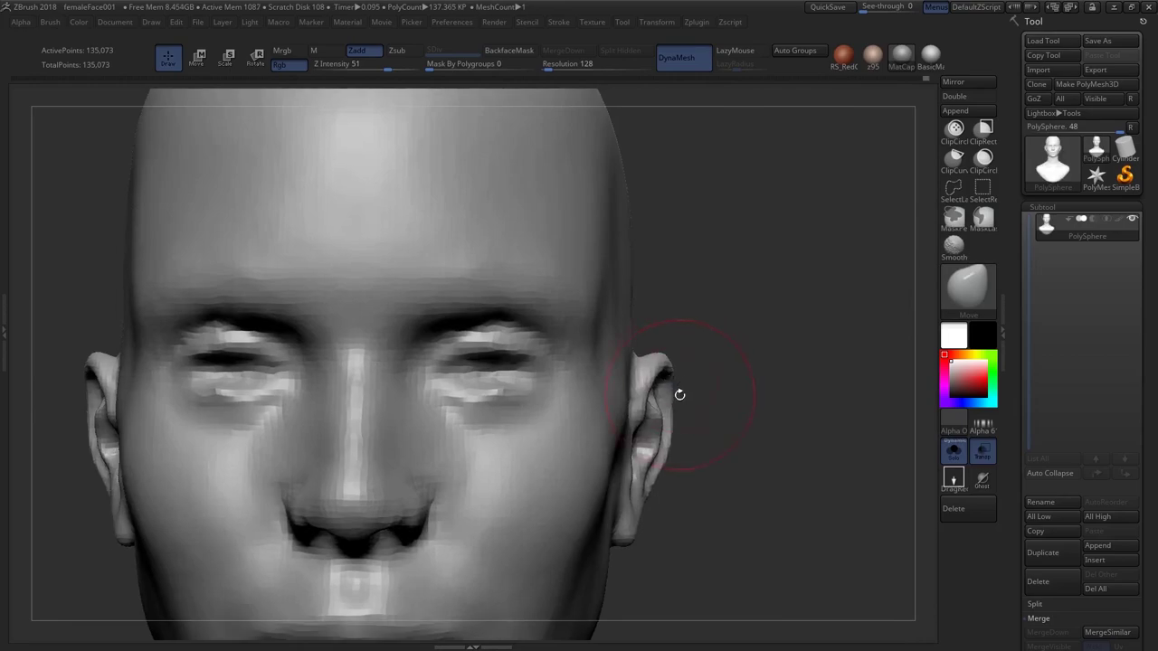
right_click_drag(706, 448, 570, 436)
right_click_drag(644, 428, 661, 461, "ctrl")
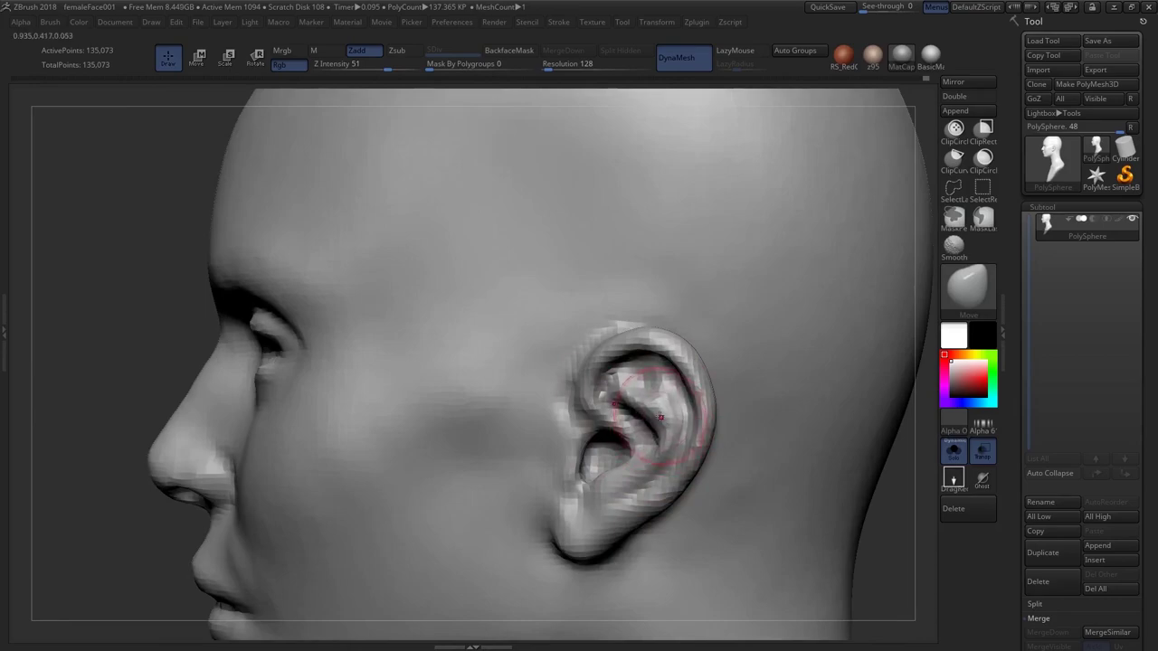
right_click_drag(660, 417, 639, 398)
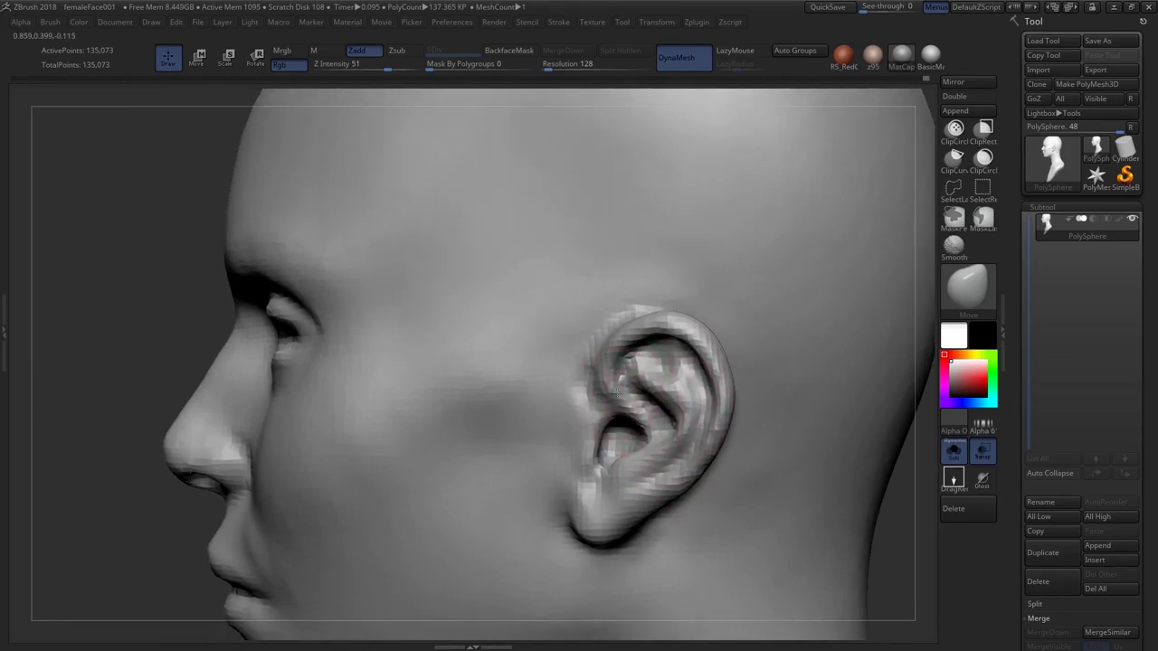
right_click_drag(617, 381, 633, 364, "ctrl")
key("s")
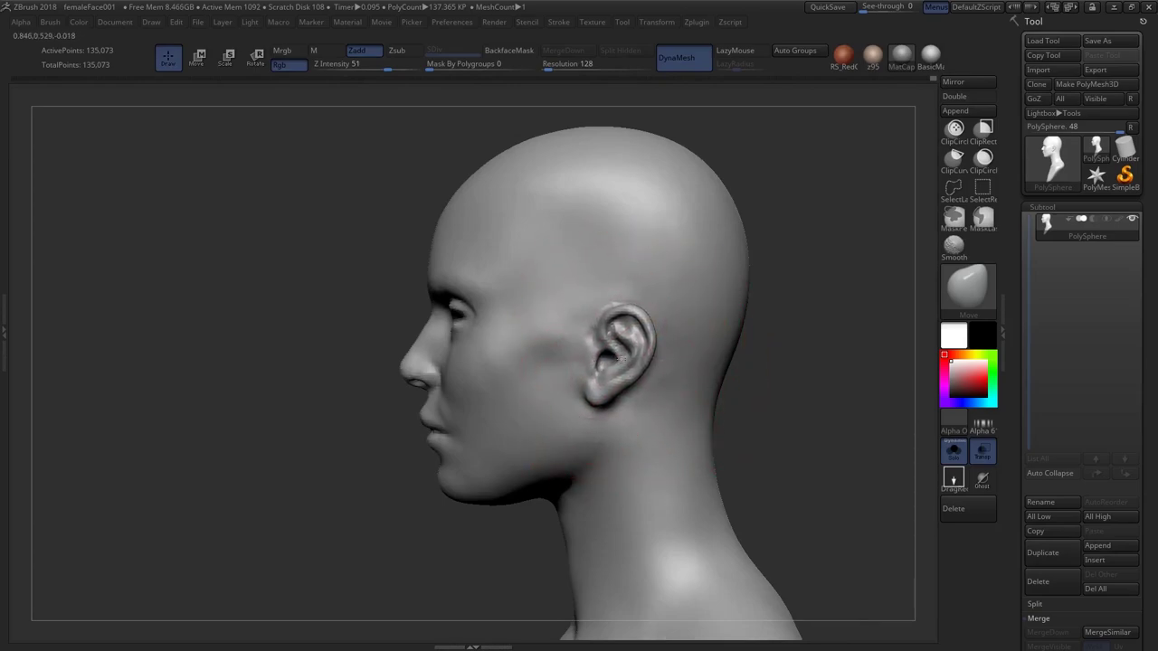
mouse_move(628, 403)
right_mouse_down("ctrl")
mouse_move(629, 391)
mouse_move(631, 403)
right_mouse_up("ctrl")
mouse_move(632, 402)
right_mouse_down()
mouse_move(686, 396)
mouse_move(626, 380)
mouse_move(627, 419)
right_mouse_up()
key("s")
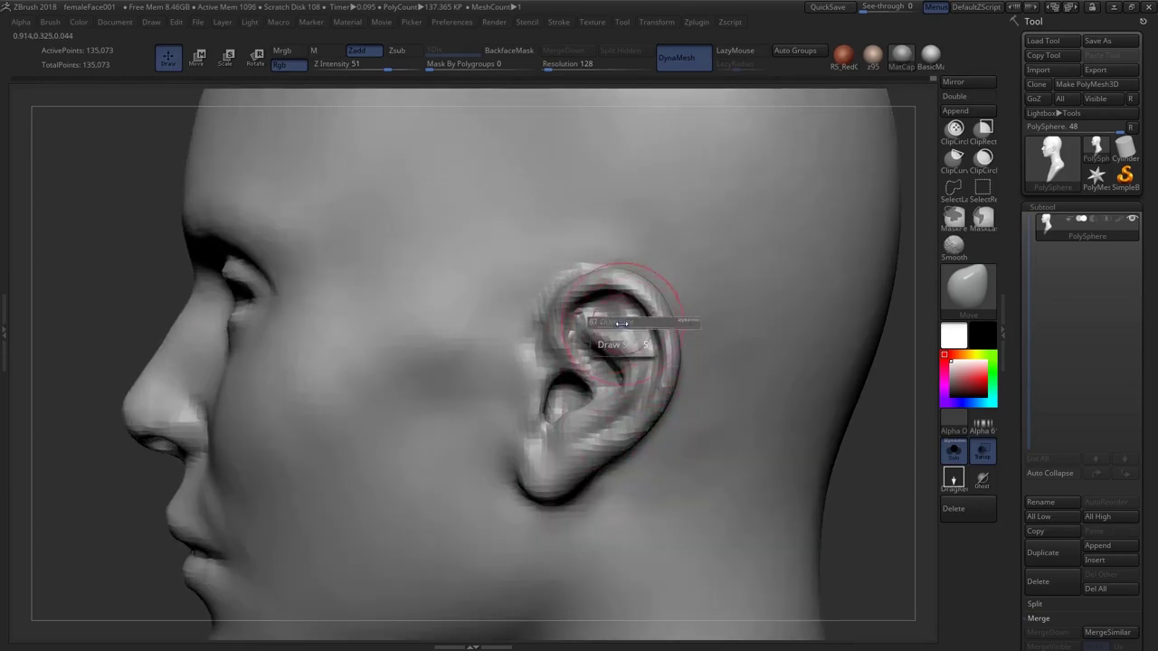
Build up the forked upper fold inside the ear with ClayBuildup, and define its edges with DamStandard
key("b")
key("c")
key("b")
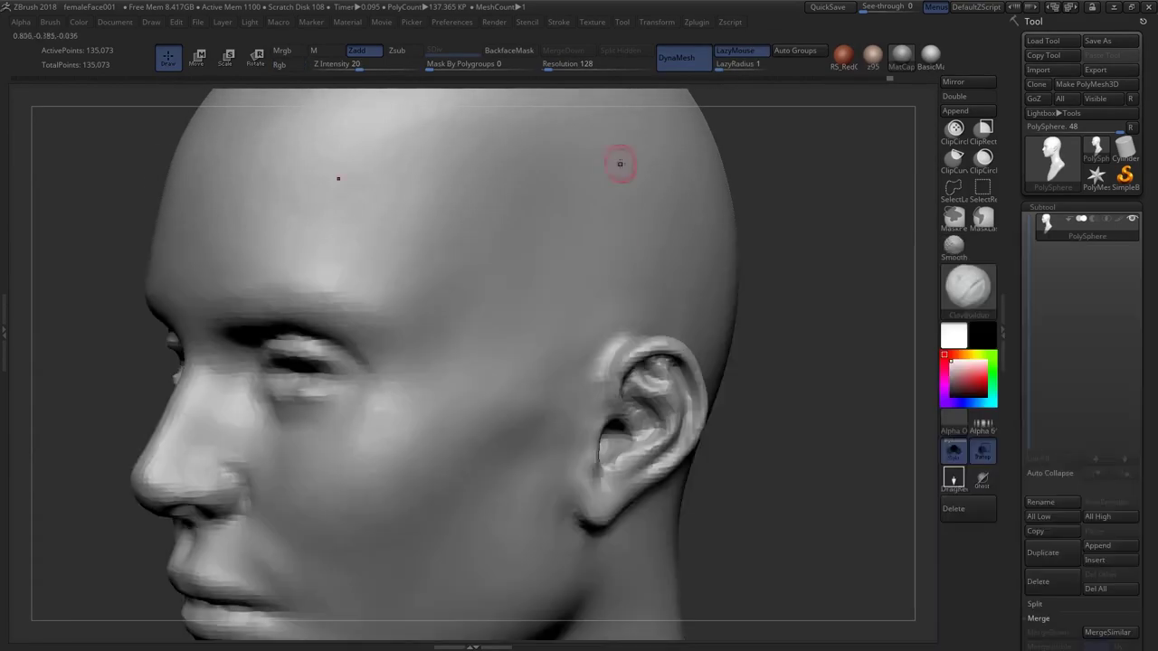
key("b")
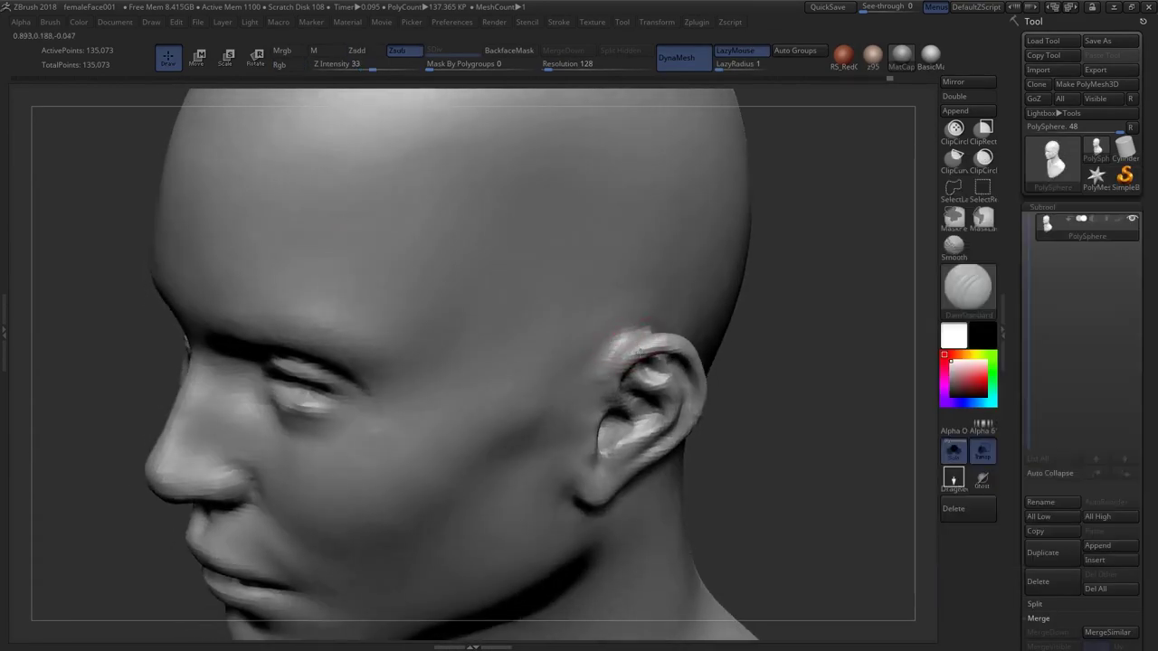
right_click_drag(640, 355, 658, 325)
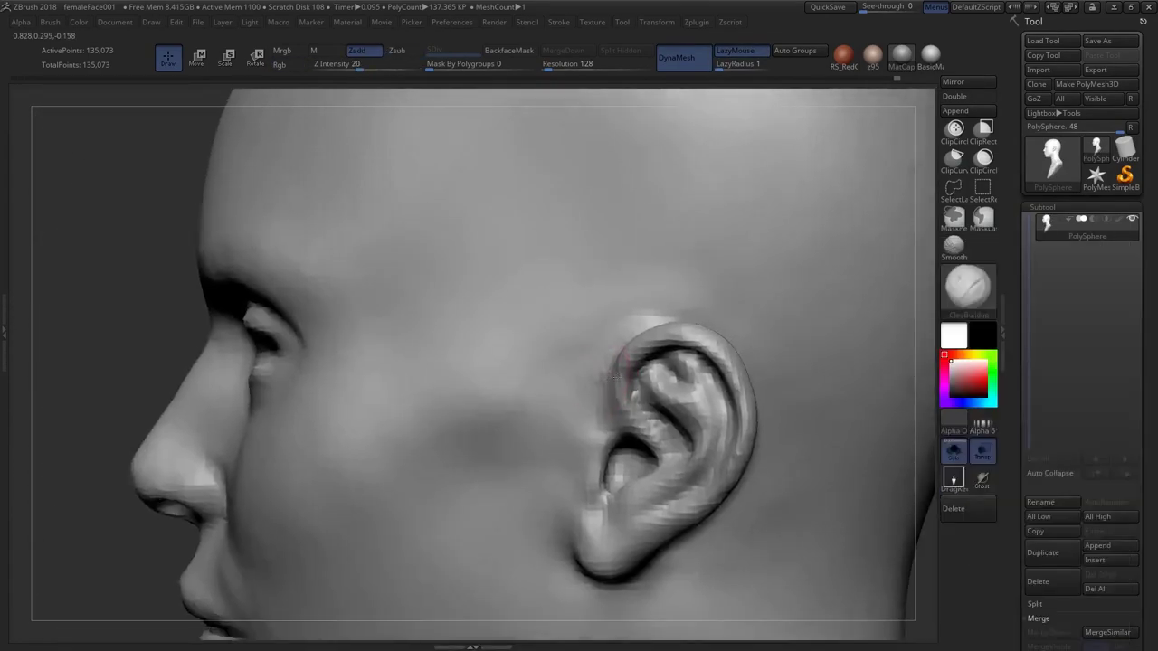
Build up the front of the ear where the helix meets the cheek with ClayBuildup, and smooth the transition
right_click_drag(614, 380, 614, 387)
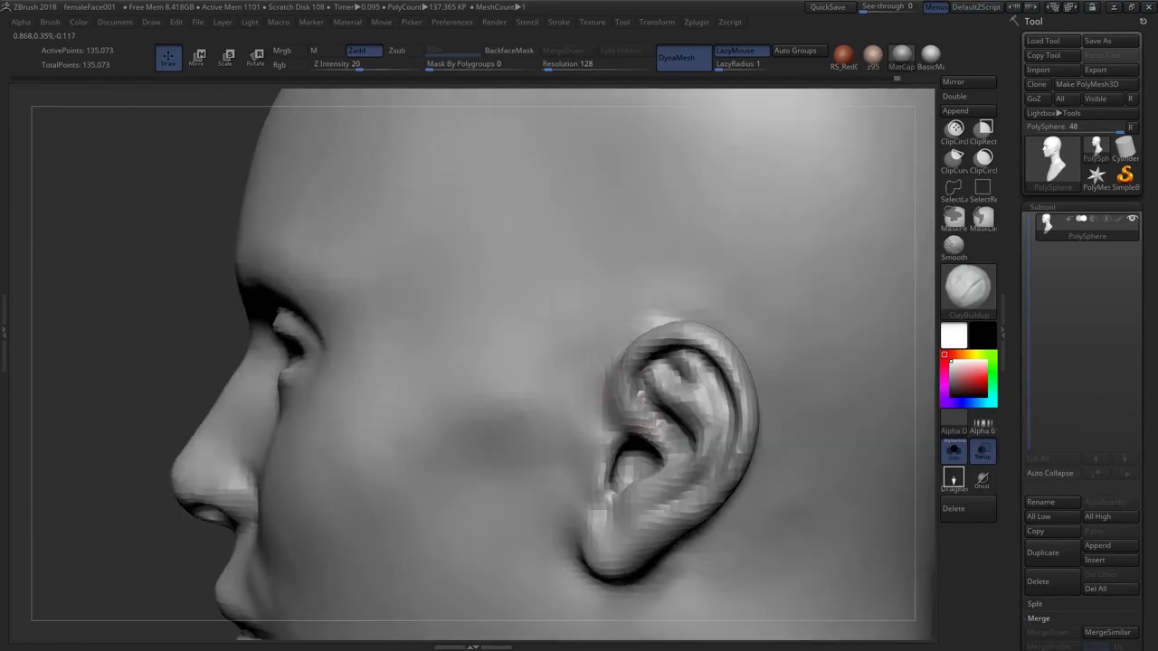
right_click_drag(623, 403, 633, 416)
key("shift")
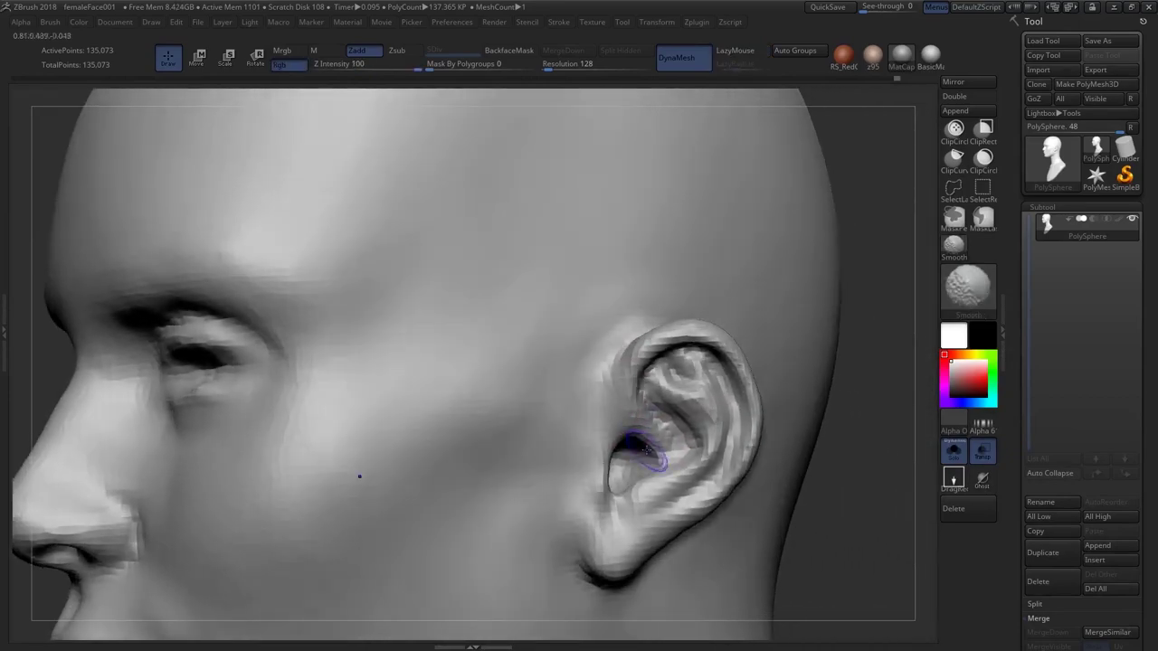
right_click_drag(647, 449, 625, 425)
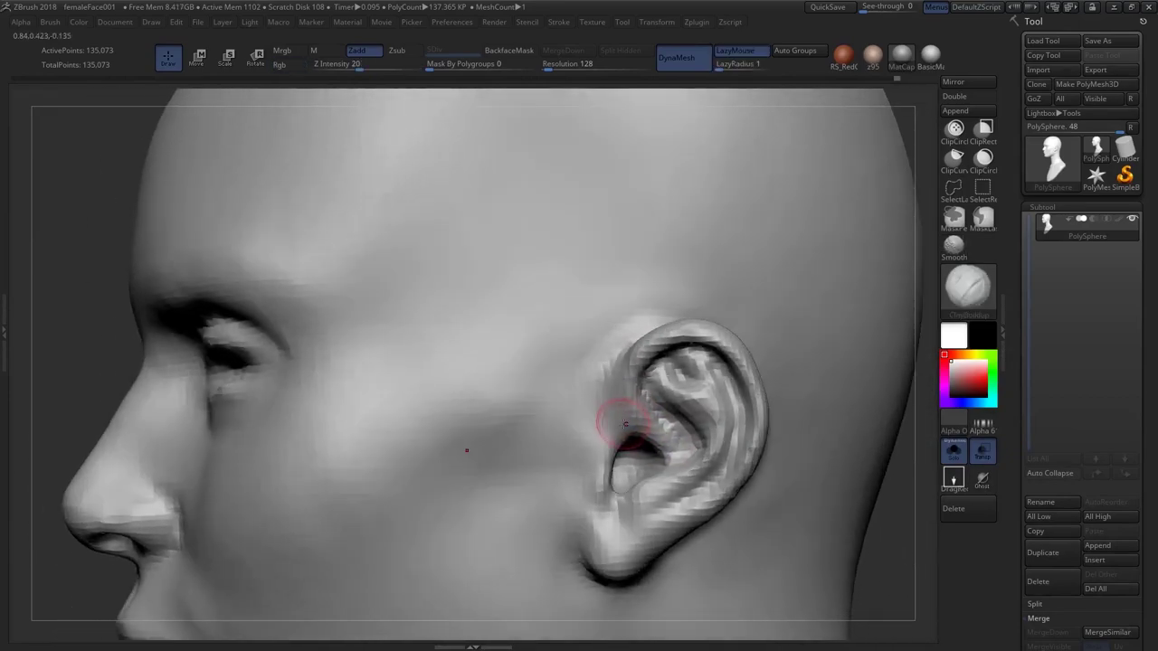
right_click_drag(595, 477, 559, 413)
right_click_drag(532, 462, 615, 412)
left_click_drag(570, 426, 579, 452, "shift")
mouse_move(579, 452)
right_mouse_down()
mouse_move(625, 407)
mouse_move(647, 403)
mouse_move(573, 396)
right_mouse_up()
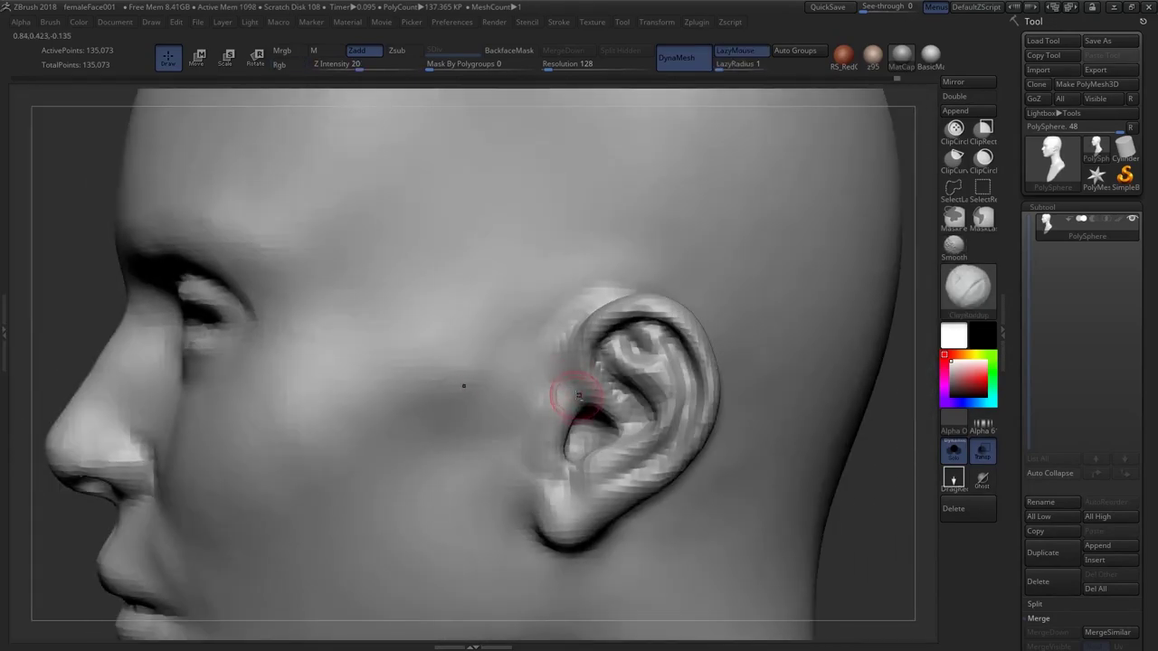
left_click_drag(572, 391, 569, 430, "shift")
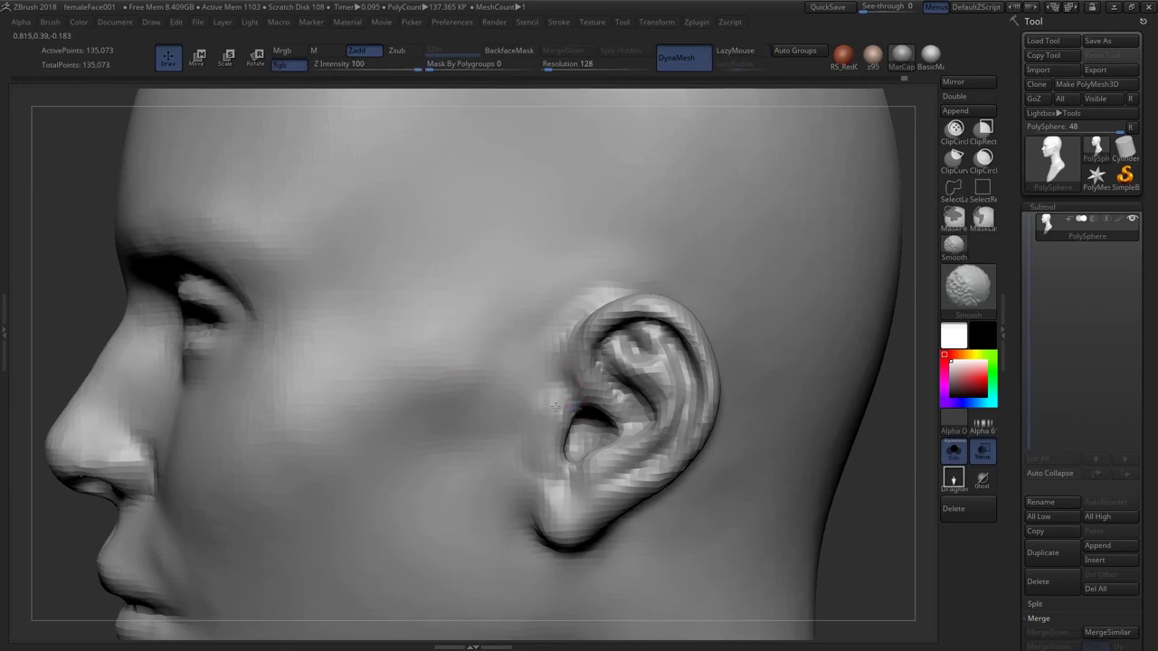
mouse_move(573, 443)
right_mouse_down()
mouse_move(590, 442)
mouse_move(574, 425)
mouse_move(584, 411)
right_mouse_up()
Reshape the area around the tragus and ear opening with the Move brush
key("b")
key("m")
key("v")
left_click_drag(589, 402, 611, 407)
right_click_drag(611, 407, 589, 397)
left_click_drag(593, 398, 604, 392)
right_click_drag(624, 391, 601, 394)
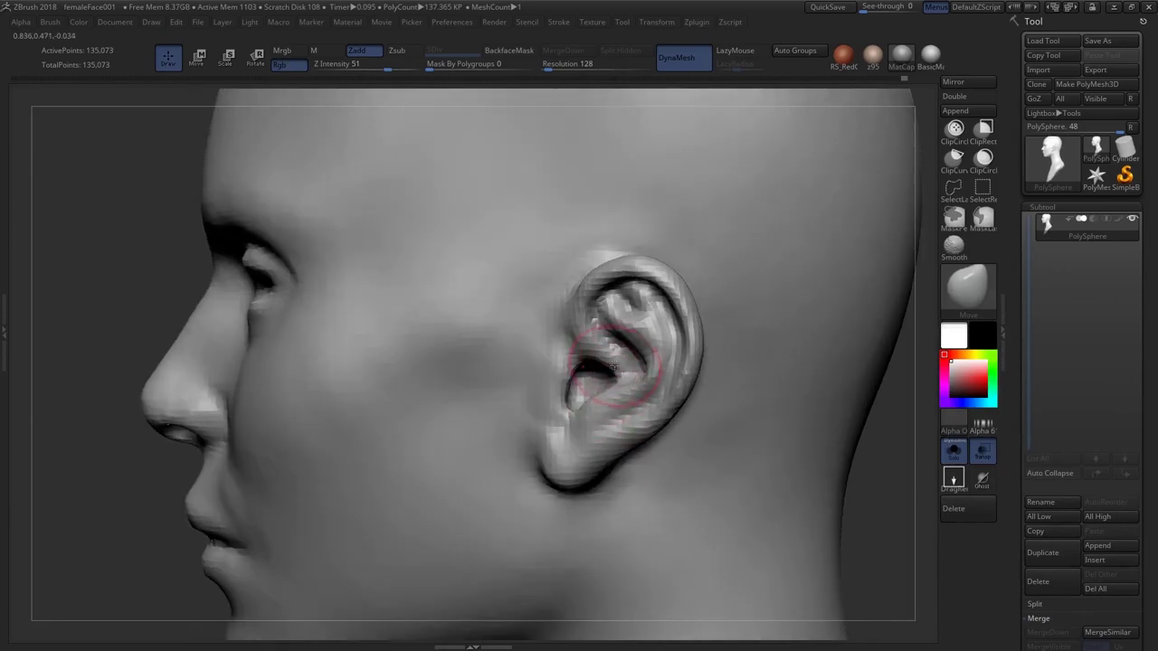
Adjust the ear's tilt and pull the earlobe into shape with Move, smoothing where the lobe joins the jaw
right_click_drag(593, 344, 593, 312, "ctrl")
right_click_drag(592, 312, 651, 317)
right_click_drag(608, 335, 608, 371, "ctrl")
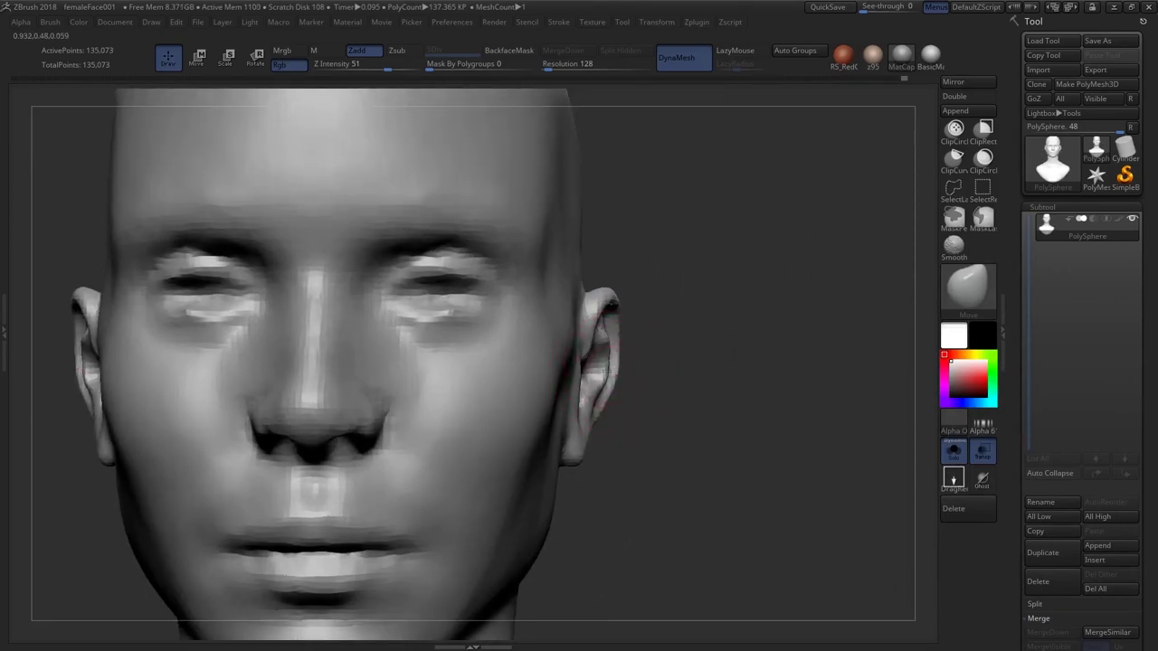
right_click_drag(590, 427, 579, 452)
left_click_drag(563, 458, 570, 463, "shift")
right_click_drag(579, 458, 567, 460)
left_click_drag(573, 460, 591, 454)
right_click_drag(590, 455, 608, 425)
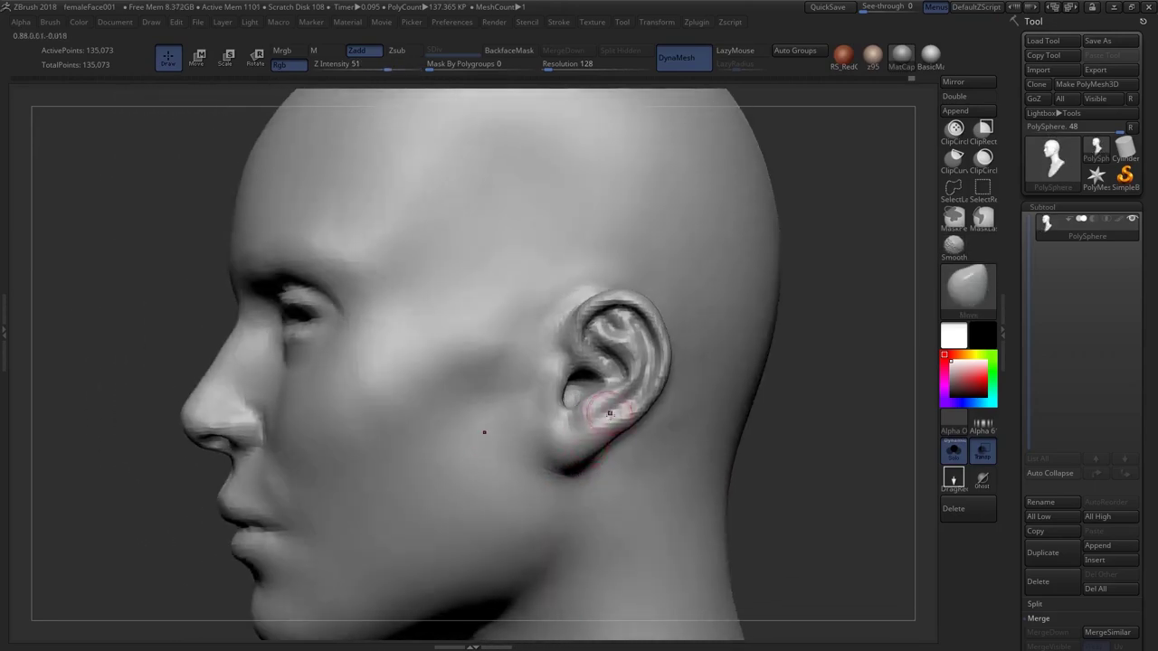
Carve the crease behind the ear and around the earlobe with the DamStandard brush
key("b")
key("d")
key("s")
mouse_move(593, 473)
right_mouse_down("ctrl")
mouse_move(589, 504)
mouse_move(628, 462)
right_mouse_up("ctrl")
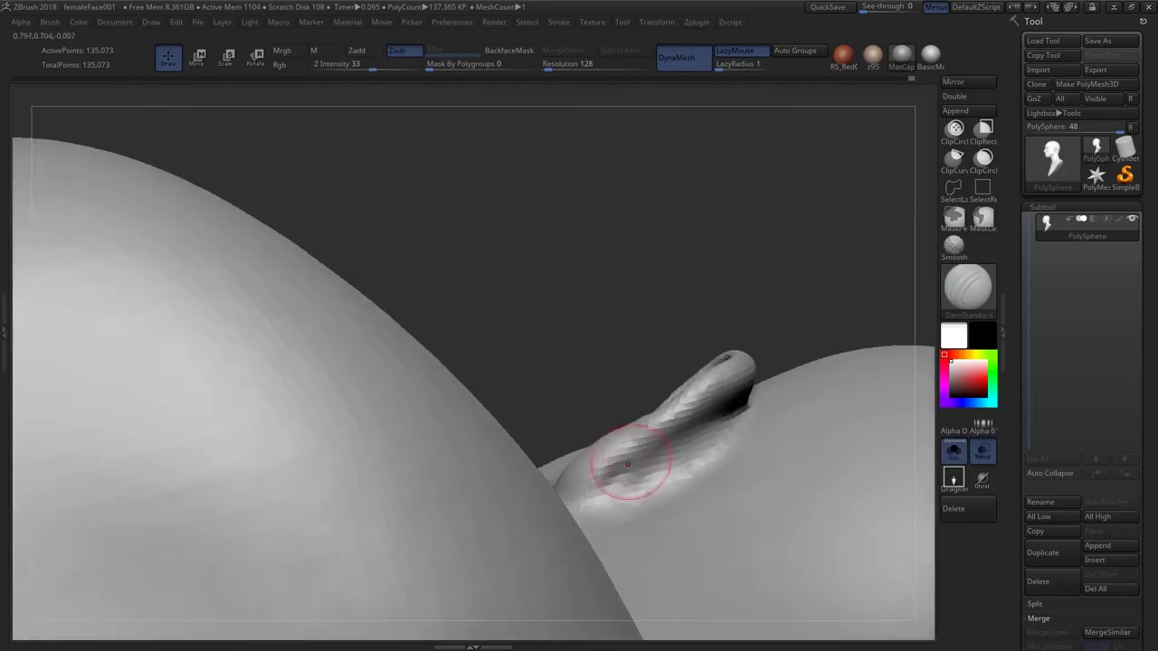
left_click_drag(628, 462, 677, 429)
mouse_move(677, 429)
right_mouse_down()
mouse_move(685, 461)
mouse_move(642, 483)
mouse_move(579, 488)
mouse_move(604, 428)
right_mouse_up()
left_click_drag(604, 429, 611, 442)
mouse_move(611, 441)
right_mouse_down()
mouse_move(608, 465)
mouse_move(599, 460)
mouse_move(619, 446)
mouse_move(607, 479)
mouse_move(552, 391)
mouse_move(600, 414)
mouse_move(625, 462)
mouse_move(639, 460)
mouse_move(595, 463)
right_mouse_up()
right_click_drag(632, 423, 624, 362, "ctrl")
mouse_move(625, 362)
right_mouse_down()
mouse_move(705, 372)
mouse_move(643, 336)
right_mouse_up()
Refine the ear's silhouette and lobe in front and side view with a resized Move brush
key("b")
key("m")
key("v")
right_click_drag(621, 389, 705, 376, "ctrl")
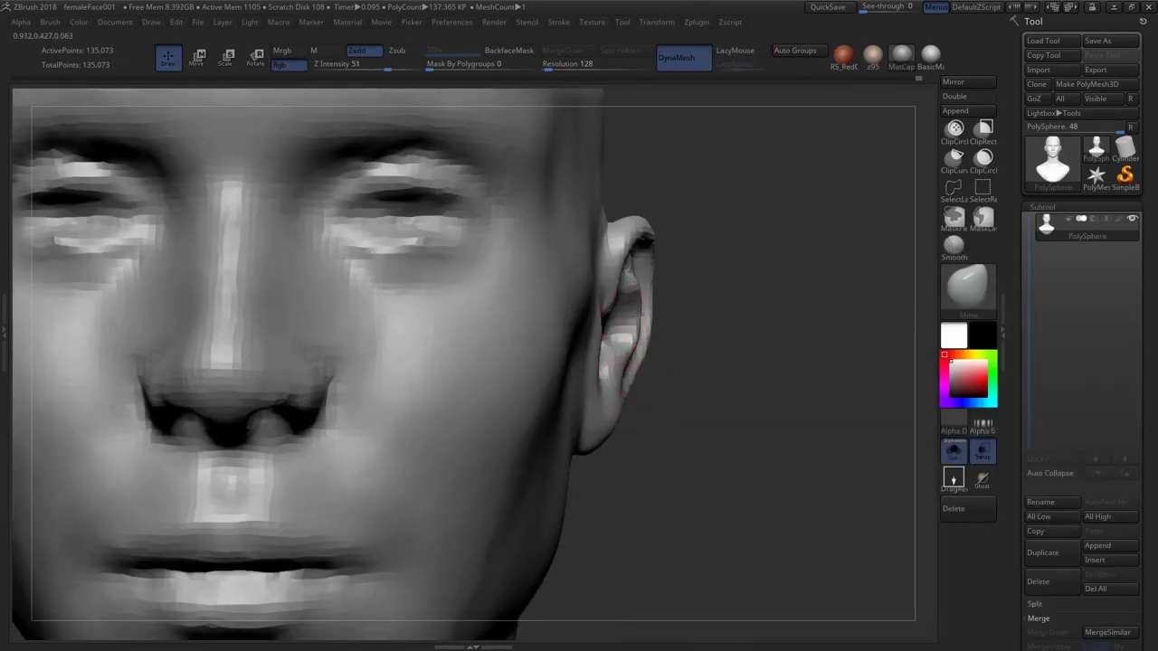
mouse_move(661, 437)
right_mouse_down()
mouse_move(604, 440)
mouse_move(620, 439)
right_mouse_up()
right_click_drag(671, 386, 665, 378, "alt")
key("s")
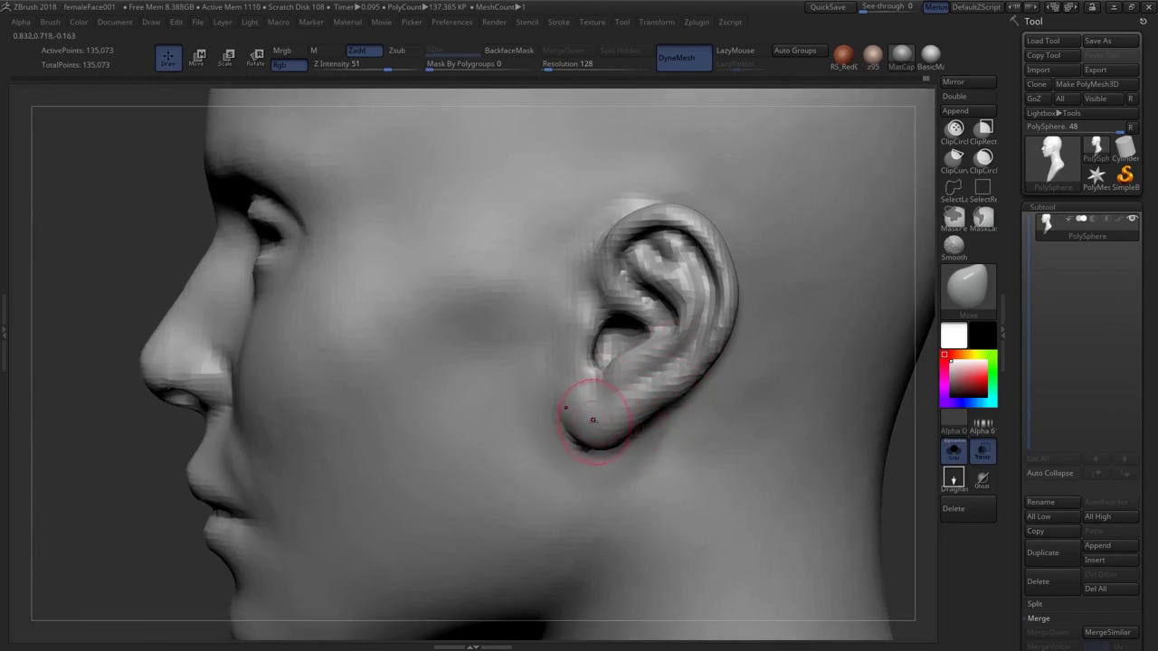
Build up the lower antihelix and inner folds of the ear with ClayBuildup
key("b")
key("c")
key("b")
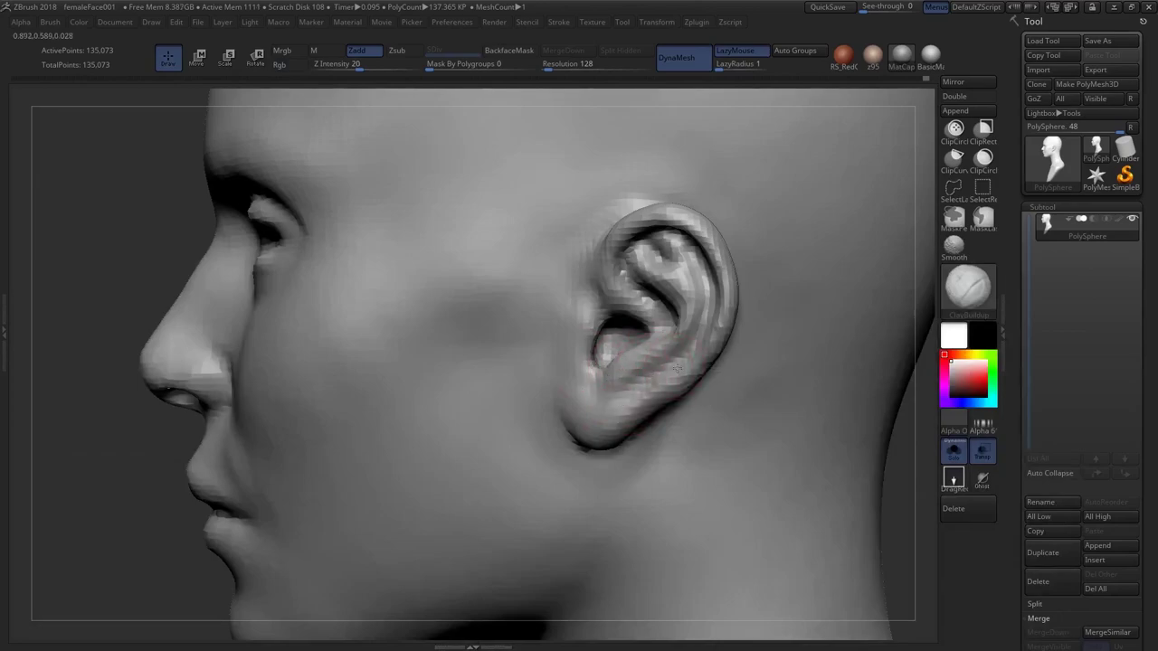
right_click_drag(677, 370, 697, 372)
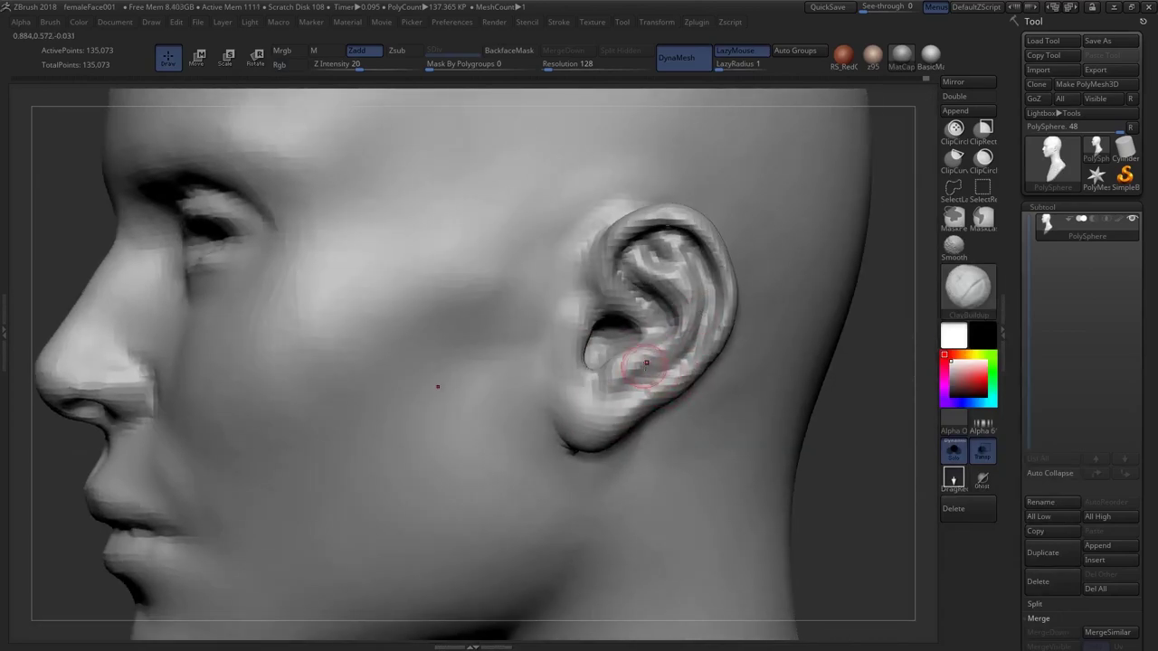
right_click_drag(688, 314, 681, 289)
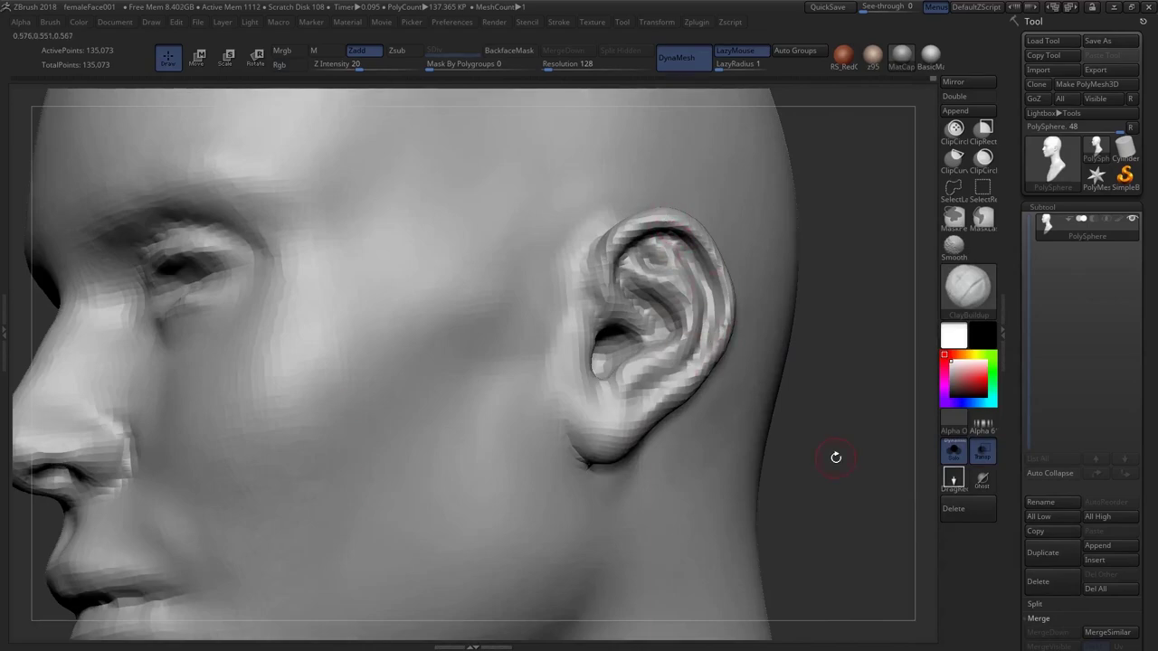
Update the DynaMesh and review the whole head from the side and the front
key("f")
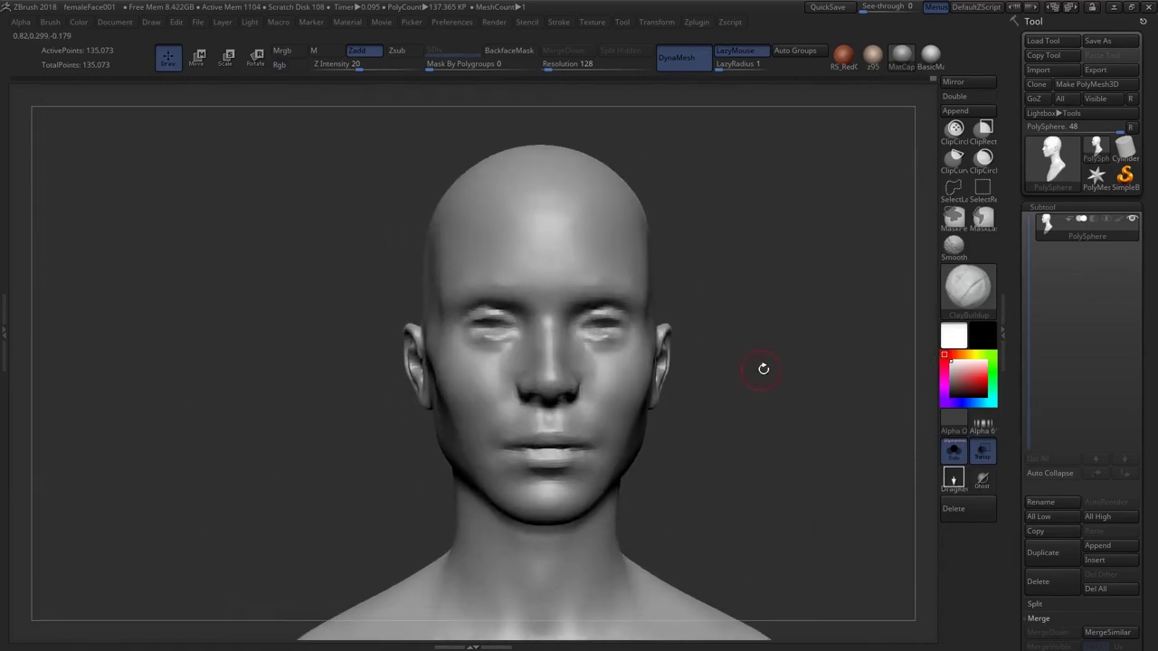
key("ctrl")
left_click_drag(758, 369, 724, 316, "ctrl")
key("b")
key("d")
key("s")
mouse_move(626, 337)
right_mouse_down("ctrl")
mouse_move(648, 380)
mouse_move(579, 434)
mouse_move(625, 398)
right_mouse_up("ctrl")
right_click_drag(674, 317, 573, 375, "shift")
right_click_drag(585, 426, 606, 380, "shift")
mouse_move(606, 380)
right_mouse_down("ctrl")
mouse_move(574, 227)
mouse_move(574, 139)
mouse_move(649, 216)
right_mouse_up("ctrl")
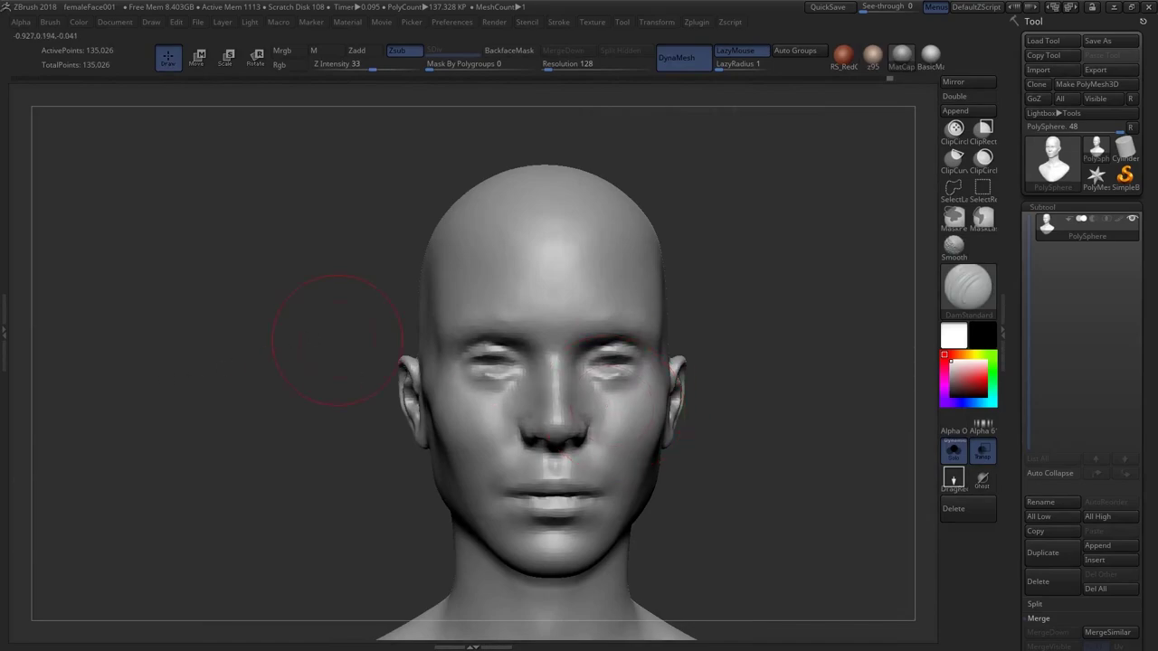
mouse_move(338, 341)
right_mouse_down()
mouse_move(312, 341)
mouse_move(338, 341)
right_mouse_up()
mouse_move(607, 436)
right_mouse_down("alt")
mouse_move(573, 370)
mouse_move(526, 394)
mouse_move(453, 380)
right_mouse_up("alt")
Add volume around the eyes with a resized ClayBuildup brush, and adjust their shape with Move
key("b")
key("c")
key("b")
key("s")
mouse_move(452, 380)
right_mouse_down("ctrl")
mouse_move(471, 452)
mouse_move(532, 421)
mouse_move(577, 412)
mouse_move(574, 426)
mouse_move(507, 398)
right_mouse_up("ctrl")
mouse_move(506, 398)
right_mouse_down("ctrl")
mouse_move(507, 374)
mouse_move(580, 418)
mouse_move(545, 430)
right_mouse_up("ctrl")
key("b")
key("m")
key("v")
mouse_move(575, 452)
right_mouse_down()
mouse_move(518, 496)
mouse_move(499, 424)
mouse_move(582, 473)
mouse_move(575, 444)
mouse_move(597, 491)
mouse_move(579, 423)
mouse_move(510, 434)
mouse_move(527, 413)
mouse_move(565, 476)
mouse_move(551, 481)
mouse_move(589, 470)
mouse_move(586, 483)
right_mouse_up()
mouse_move(587, 483)
right_mouse_down("ctrl")
mouse_move(610, 419)
mouse_move(575, 364)
mouse_move(591, 331)
mouse_move(554, 314)
mouse_move(574, 331)
mouse_move(552, 328)
mouse_move(566, 309)
right_mouse_up("ctrl")
Carve the upper eyelid line out to the outer eye corner with DamStandard
key("b")
key("c")
key("b")
key("b")
key("d")
key("s")
left_click_drag(500, 323, 584, 313)
right_click_drag(586, 298, 563, 319)
left_click_drag(575, 321, 625, 347)
Thicken the upper eyelid from the inner to the outer corner with ClayBuildup
key("b")
key("c")
key("b")
right_click_drag(572, 339, 595, 335, "shift")
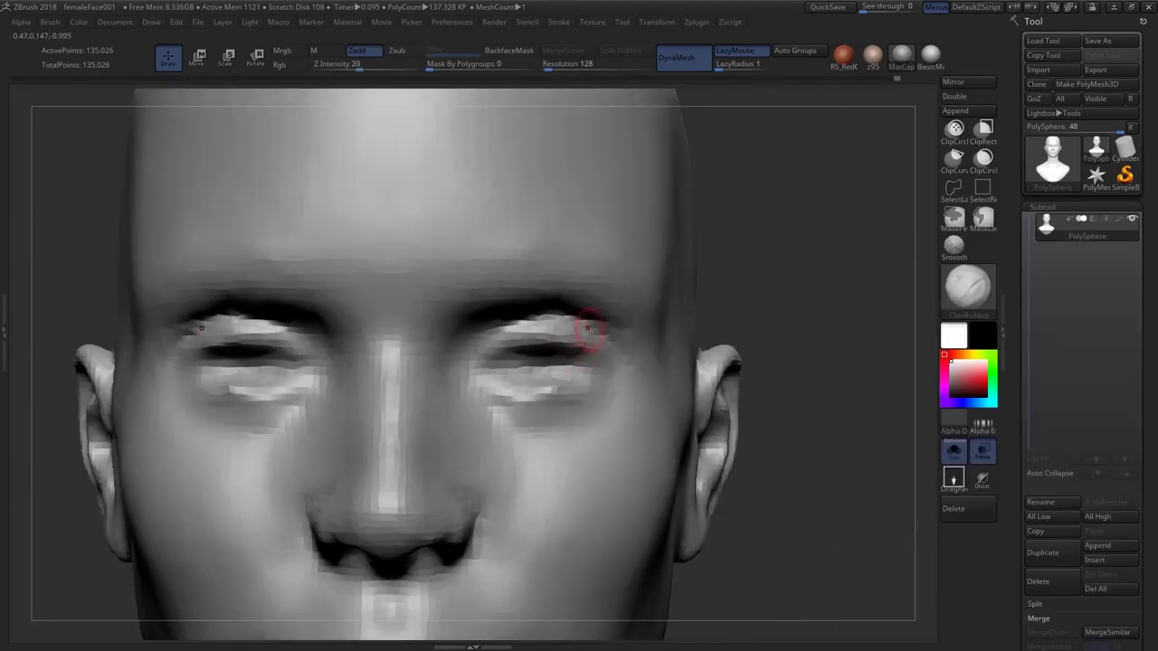
mouse_move(518, 326)
right_mouse_down()
mouse_move(457, 329)
mouse_move(507, 343)
right_mouse_up()
left_click_drag(458, 342, 514, 328)
mouse_move(553, 333)
right_mouse_down()
mouse_move(514, 344)
mouse_move(532, 327)
mouse_move(547, 348)
right_mouse_up()
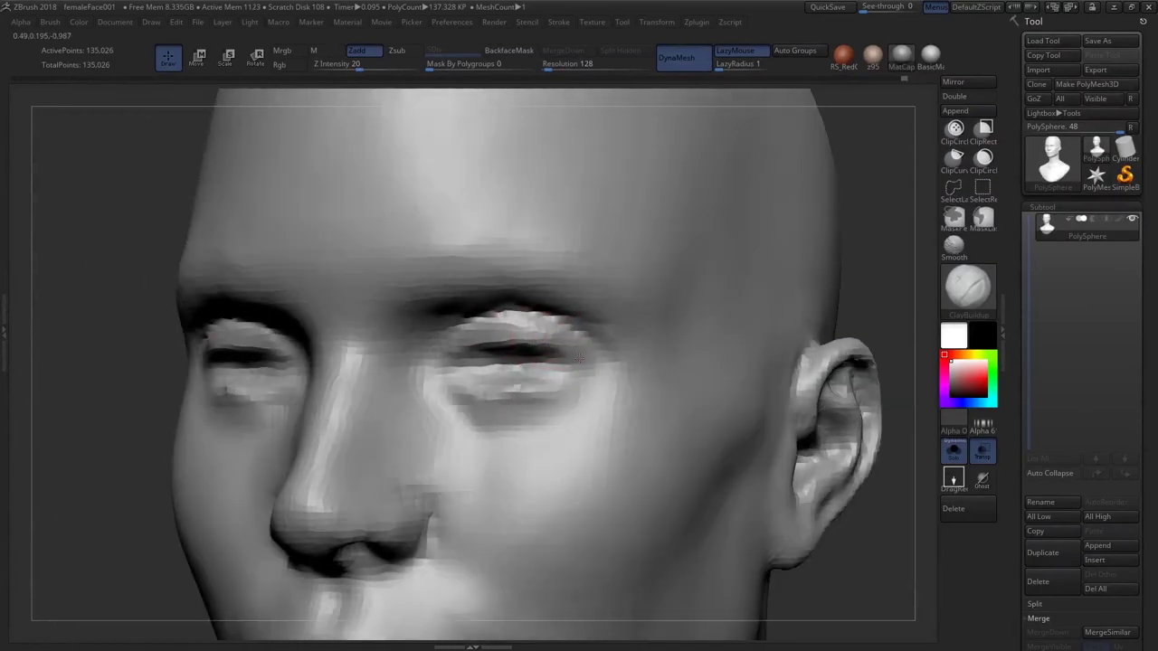
mouse_move(456, 360)
right_mouse_down()
mouse_move(477, 350)
mouse_move(508, 382)
mouse_move(486, 385)
mouse_move(556, 373)
mouse_move(515, 381)
mouse_move(552, 326)
mouse_move(543, 238)
mouse_move(589, 251)
mouse_move(577, 260)
mouse_move(579, 306)
mouse_move(575, 282)
right_mouse_up()
Shape the eyelid's curvature around the eyeball with the Move brush, working from above and the side
key("b")
key("m")
key("v")
right_click_drag(607, 371, 597, 452)
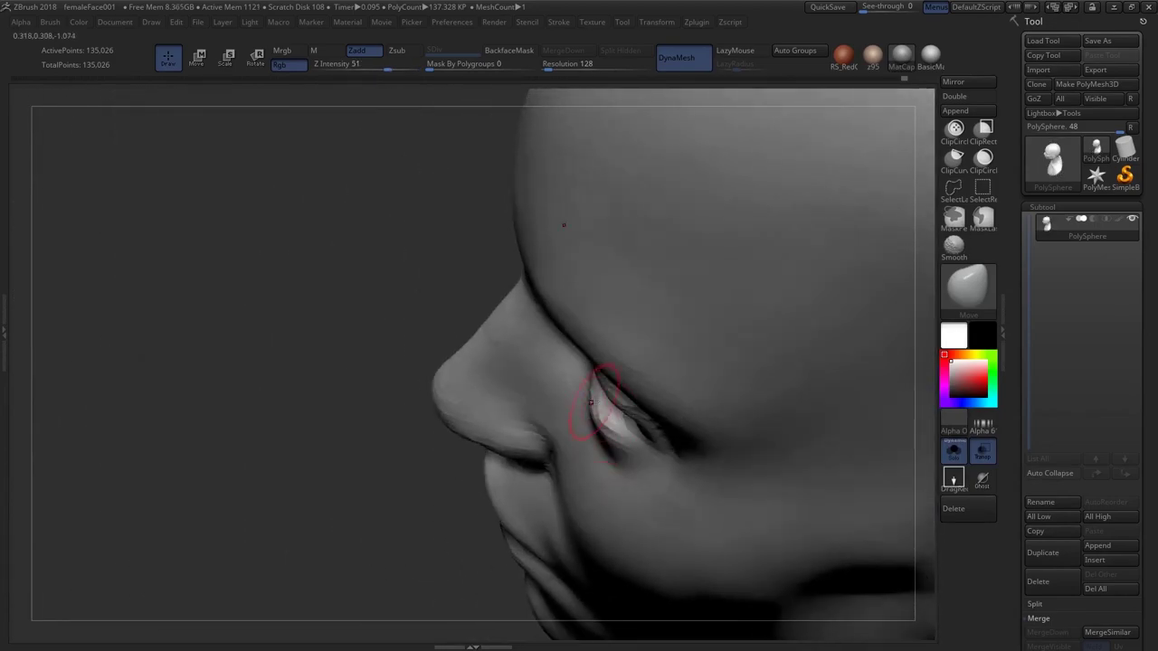
right_click_drag(593, 403, 579, 364)
mouse_move(624, 385)
right_mouse_down("ctrl")
mouse_move(647, 418)
mouse_move(637, 384)
right_mouse_up("ctrl")
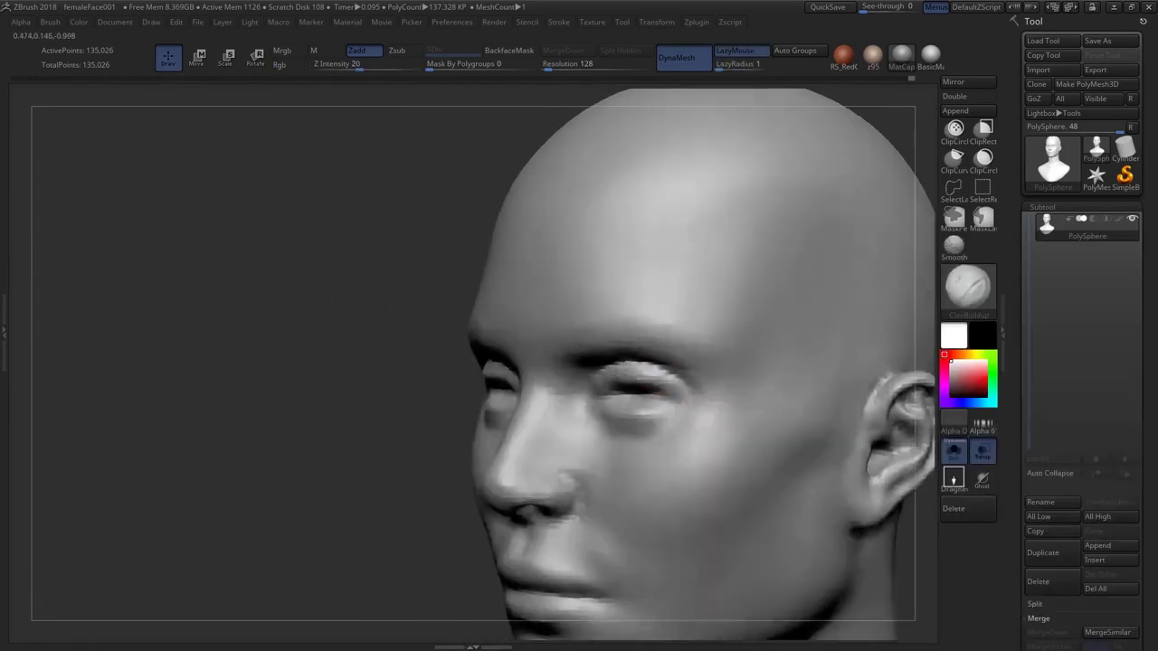
Define the crease above the upper eyelid with DamStandard, and smooth the lid toward its outer corner
right_click_drag(588, 380, 626, 364)
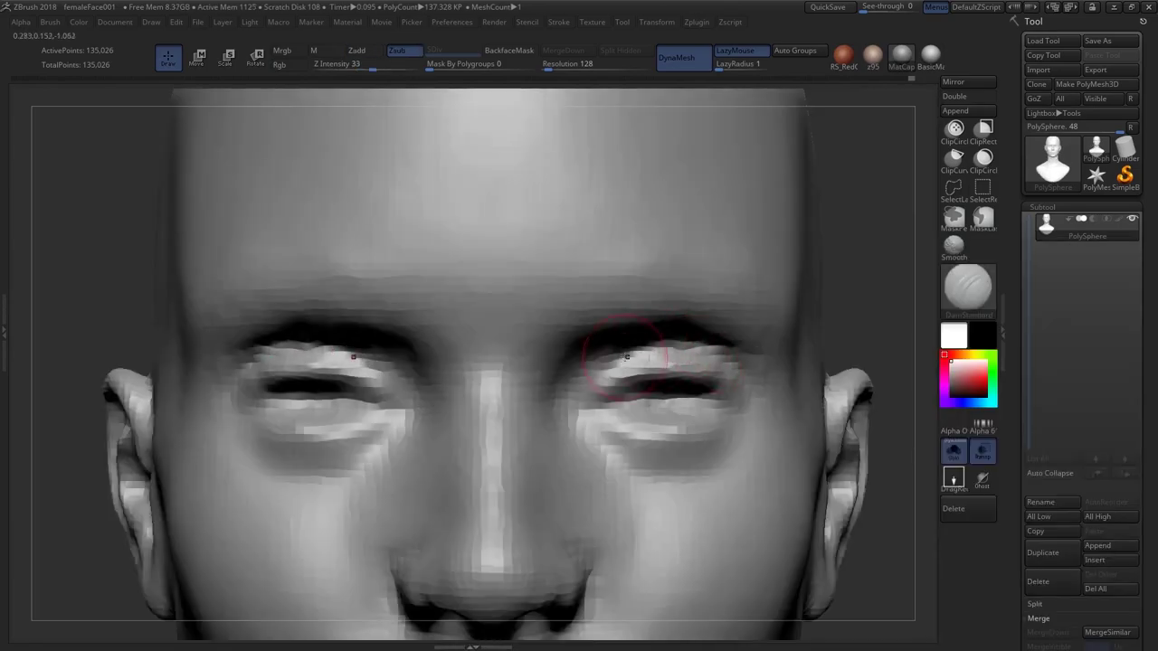
right_click_drag(673, 359, 633, 359)
left_click_drag(674, 360, 716, 367, "shift")
right_click_drag(697, 366, 628, 297)
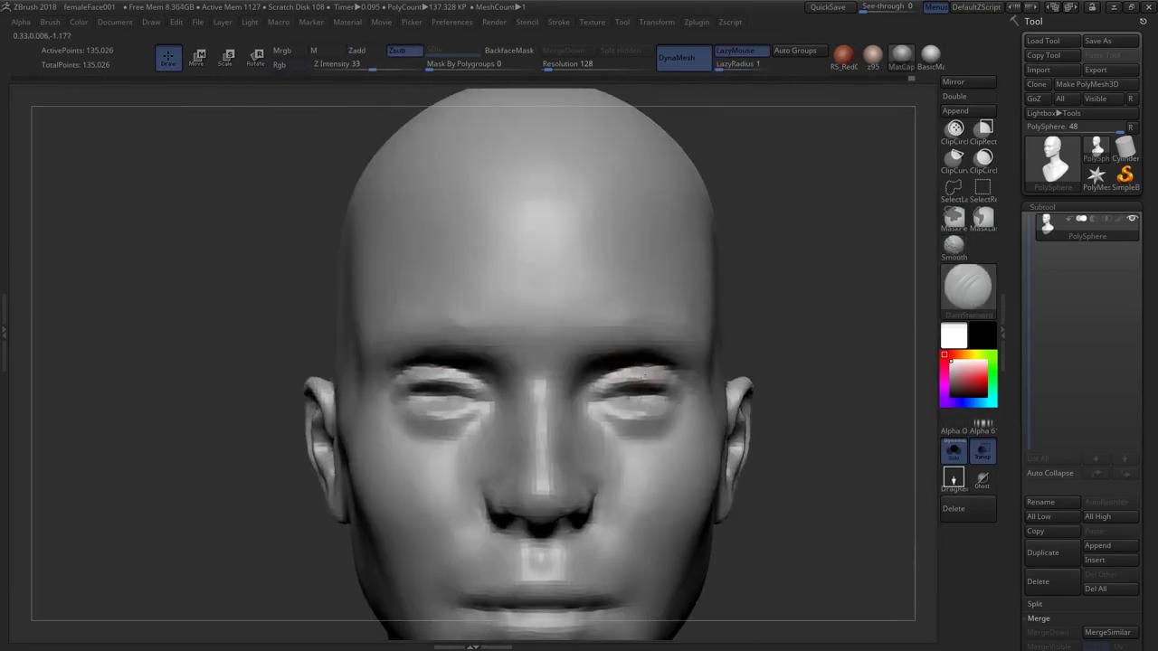
Pull the upper eyelid into a higher arch with the Move brush
key("b")
key("m")
key("v")
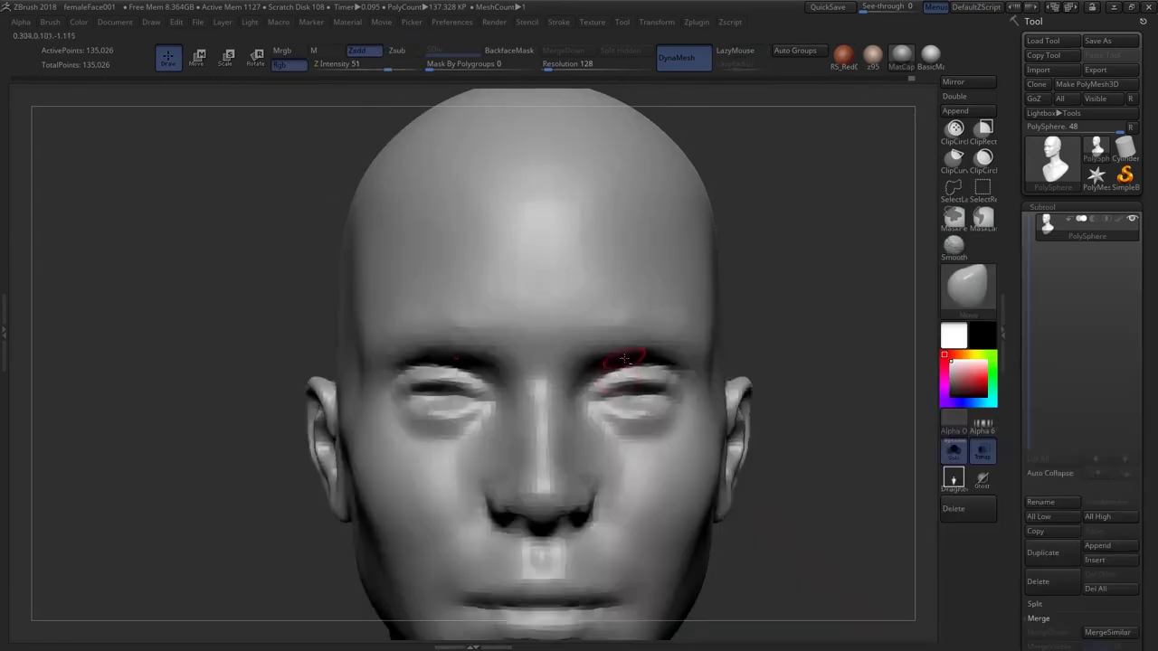
mouse_move(647, 378)
left_mouse_down()
mouse_move(620, 373)
mouse_move(658, 373)
left_mouse_up()
right_click_drag(660, 374, 660, 358, "ctrl")
mouse_move(660, 358)
right_mouse_down("alt")
mouse_move(634, 340)
mouse_move(627, 354)
mouse_move(641, 349)
right_mouse_up("alt")
Build up the area between the upper eyelid and the brow with a resized ClayBuildup brush
key("b")
key("c")
key("b")
key("s")
left_click_drag(629, 344, 649, 333)
mouse_move(656, 348)
right_mouse_down()
mouse_move(632, 343)
mouse_move(694, 372)
right_mouse_up()
key("s")
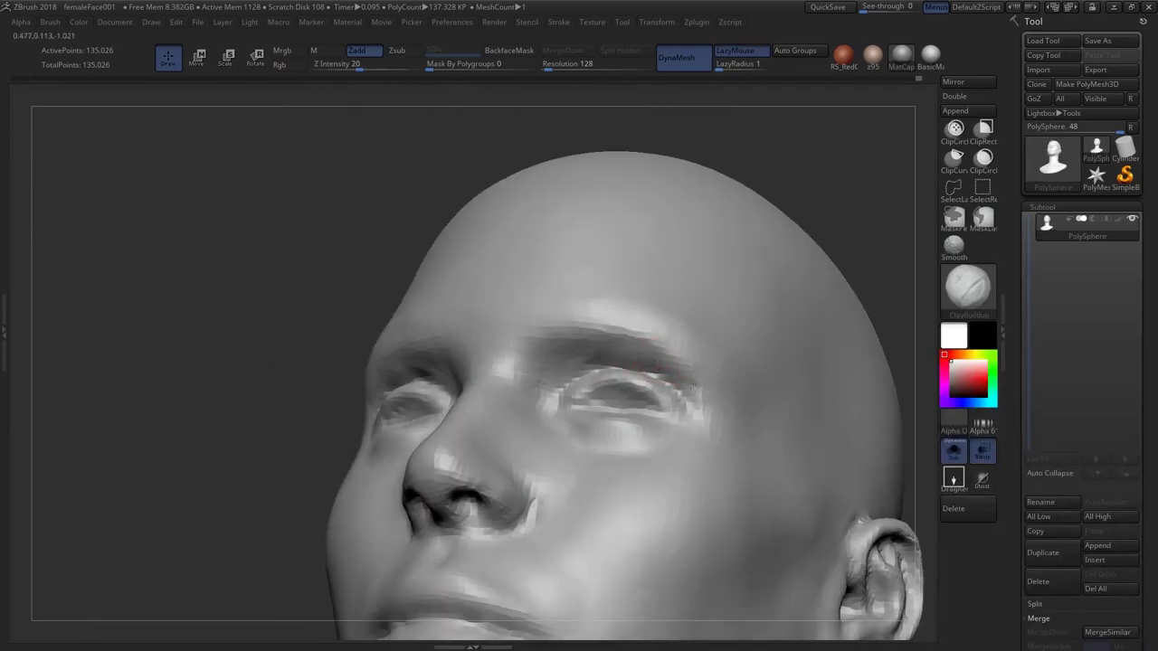
Widen the eye opening and adjust the upper lid's arch with a resized Move brush
right_click_drag(597, 348, 582, 274, "shift")
key("b")
key("m")
key("v")
right_click_drag(603, 333, 597, 373, "ctrl")
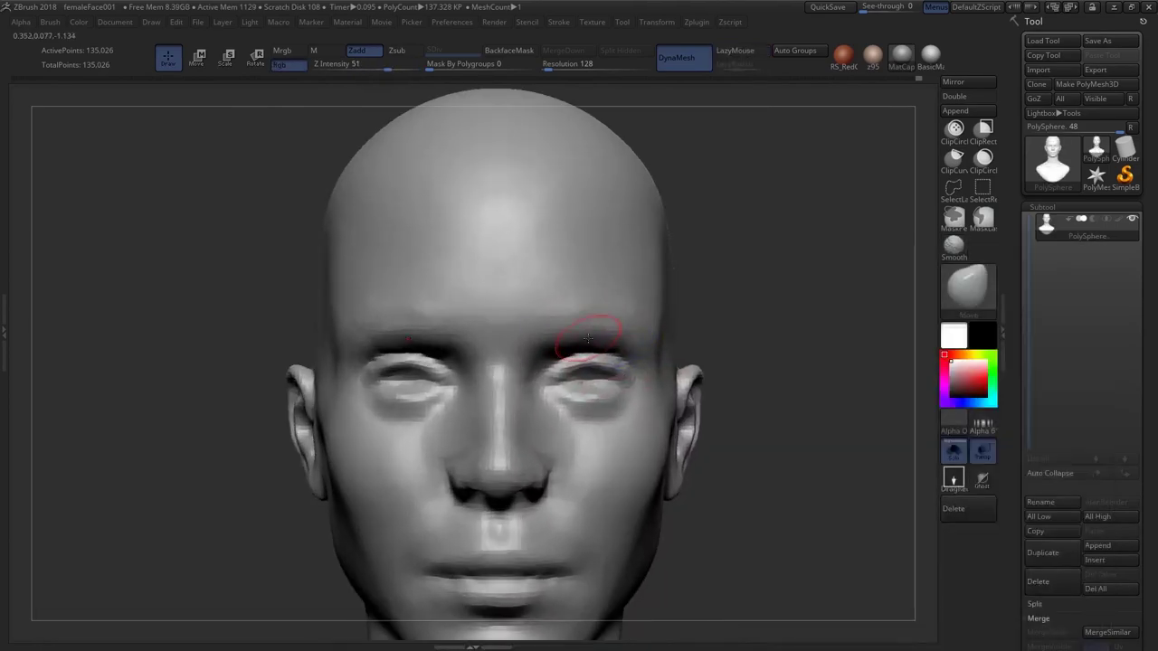
mouse_move(601, 327)
right_mouse_down("alt")
mouse_move(553, 331)
mouse_move(569, 377)
right_mouse_up("alt")
key("s")
key("s")
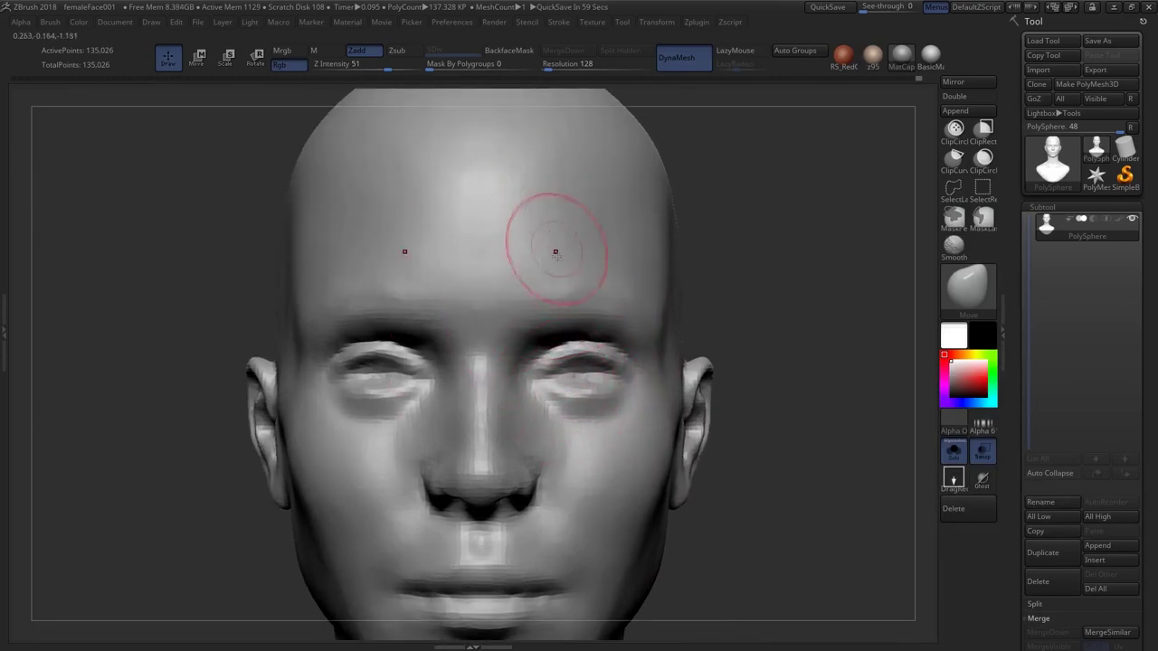
key("w")
left_click_drag(535, 483, 535, 419)
key("q")
key("b")
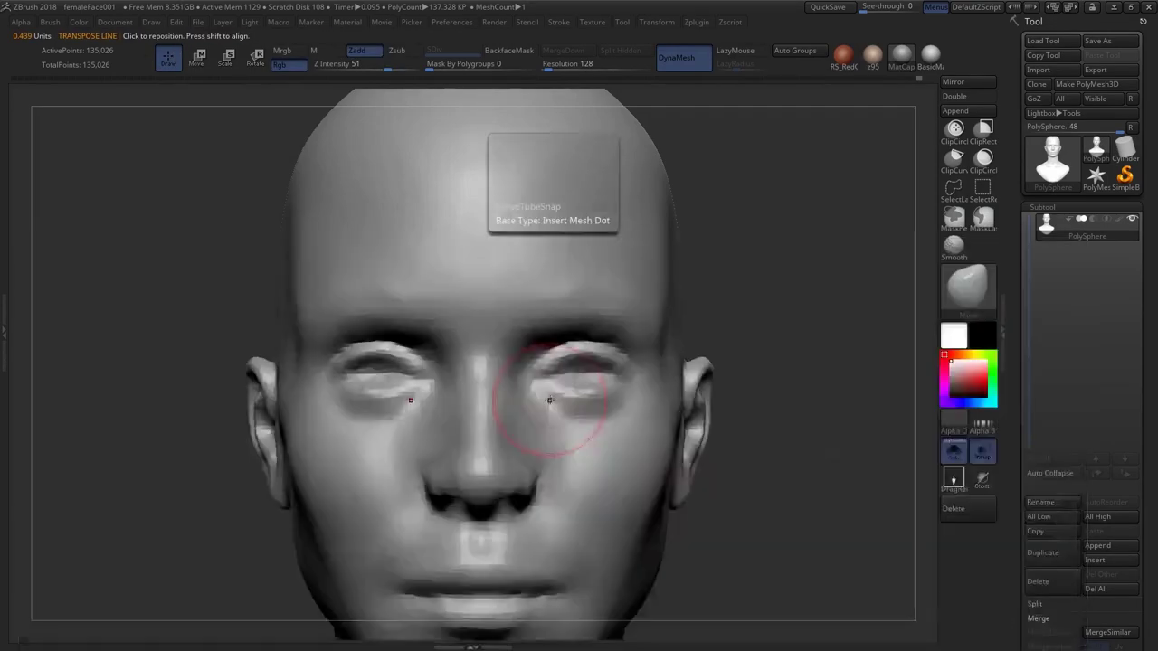
Reposition the inner eye corner and lower lid with a resized Move brush
right_click_drag(549, 400, 549, 388, "ctrl")
key("s")
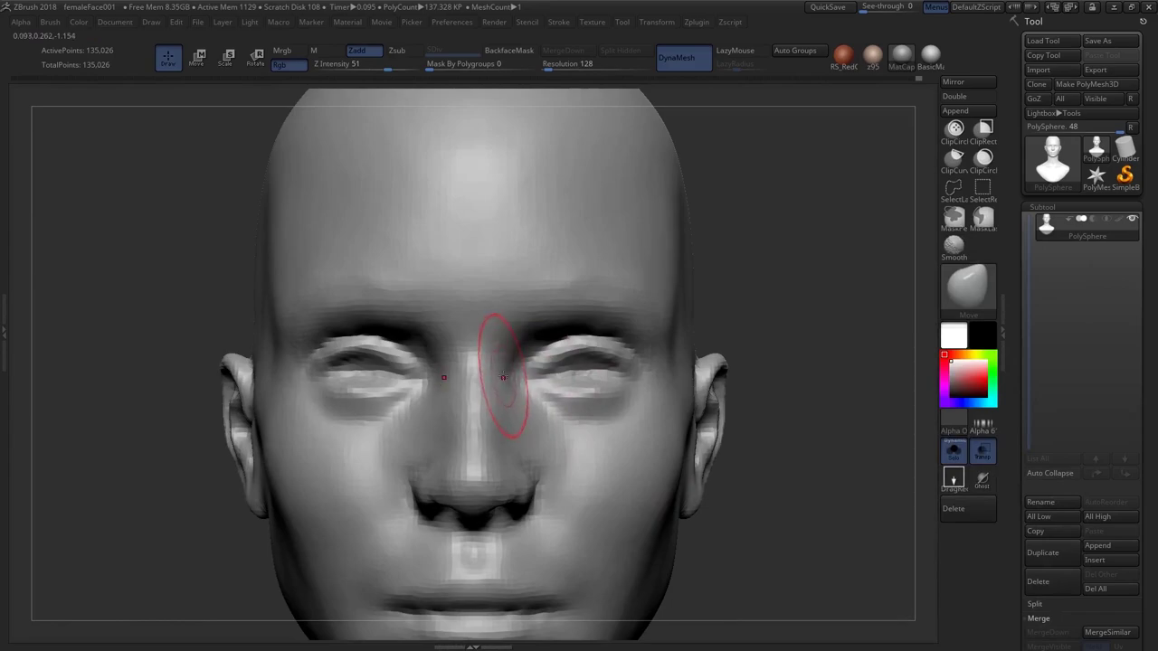
mouse_move(548, 351)
right_mouse_down()
mouse_move(497, 353)
mouse_move(536, 357)
right_mouse_up()
right_click_drag(536, 357, 532, 404, "ctrl")
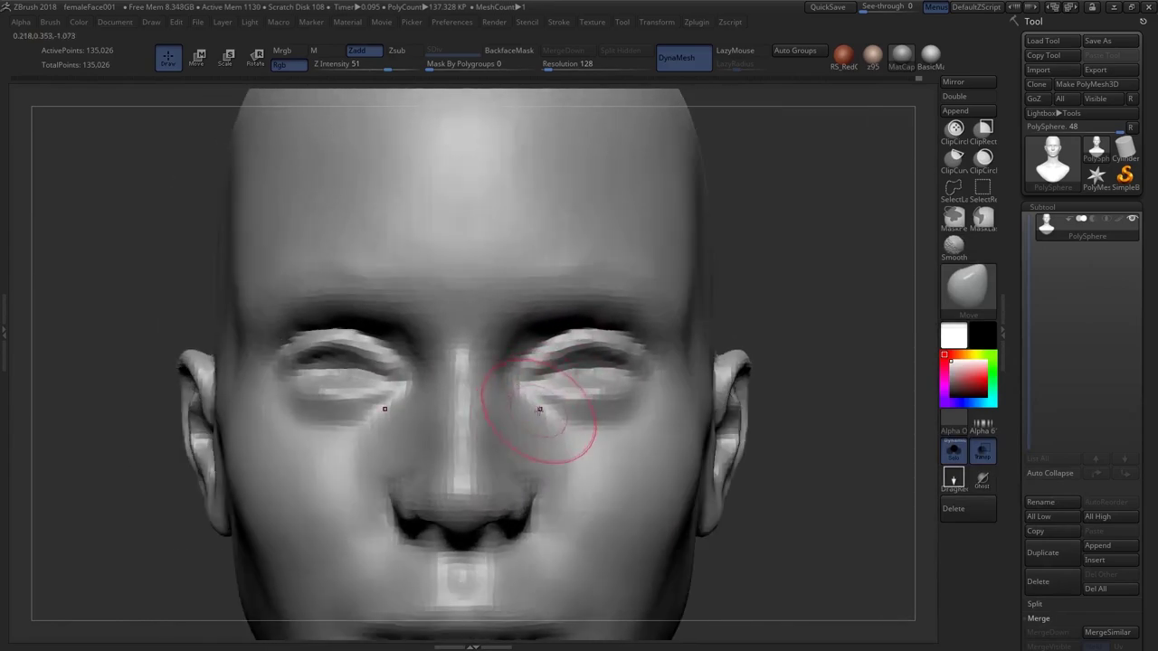
left_click_drag(556, 392, 549, 387)
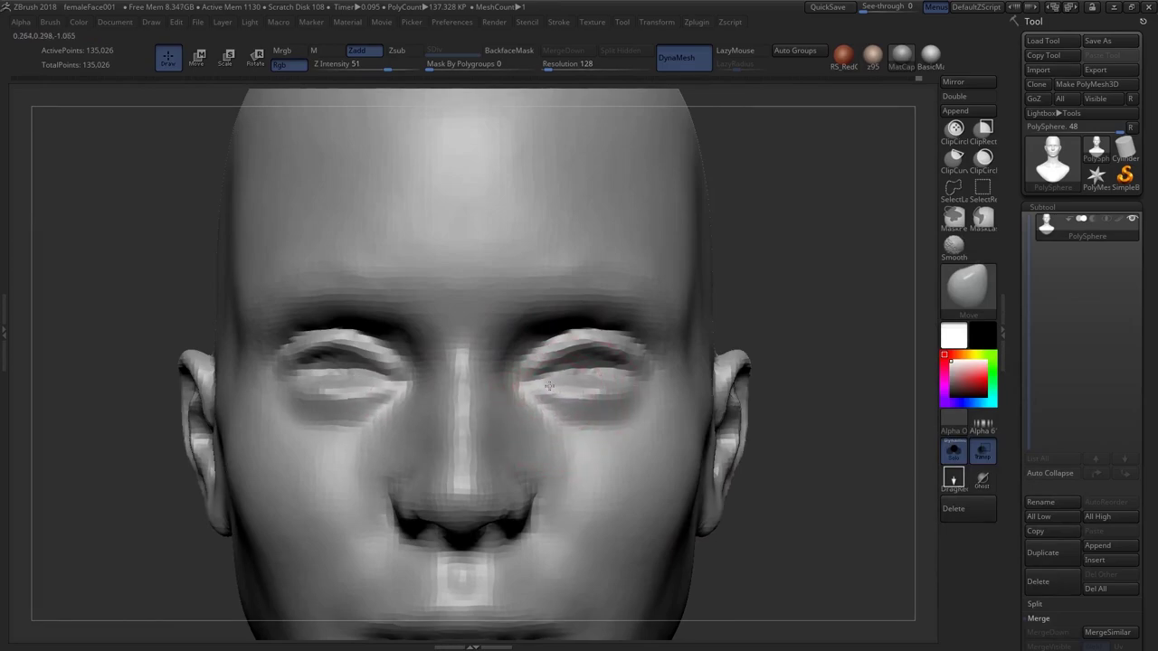
Build up the eyeball surface between the lids and the lid edges with ClayBuildup
key("b")
key("c")
key("b")
mouse_move(607, 375)
right_mouse_down()
mouse_move(570, 375)
mouse_move(589, 374)
right_mouse_up()
left_click_drag(562, 374, 579, 366)
right_click_drag(569, 382, 590, 326, "ctrl")
mouse_move(624, 366)
right_mouse_down()
mouse_move(595, 380)
mouse_move(615, 380)
right_mouse_up()
right_click_drag(579, 375, 586, 435, "ctrl")
mouse_move(570, 384)
left_mouse_down()
mouse_move(588, 388)
mouse_move(570, 384)
left_mouse_up()
mouse_move(597, 382)
right_mouse_down()
mouse_move(558, 364)
mouse_move(569, 401)
mouse_move(584, 389)
mouse_move(616, 398)
mouse_move(608, 408)
right_mouse_up()
Adjust the eyelids and eye socket in profile with the Move brush
key("b")
key("m")
key("v")
mouse_move(546, 384)
right_mouse_down()
mouse_move(579, 384)
mouse_move(559, 429)
mouse_move(533, 358)
right_mouse_up()
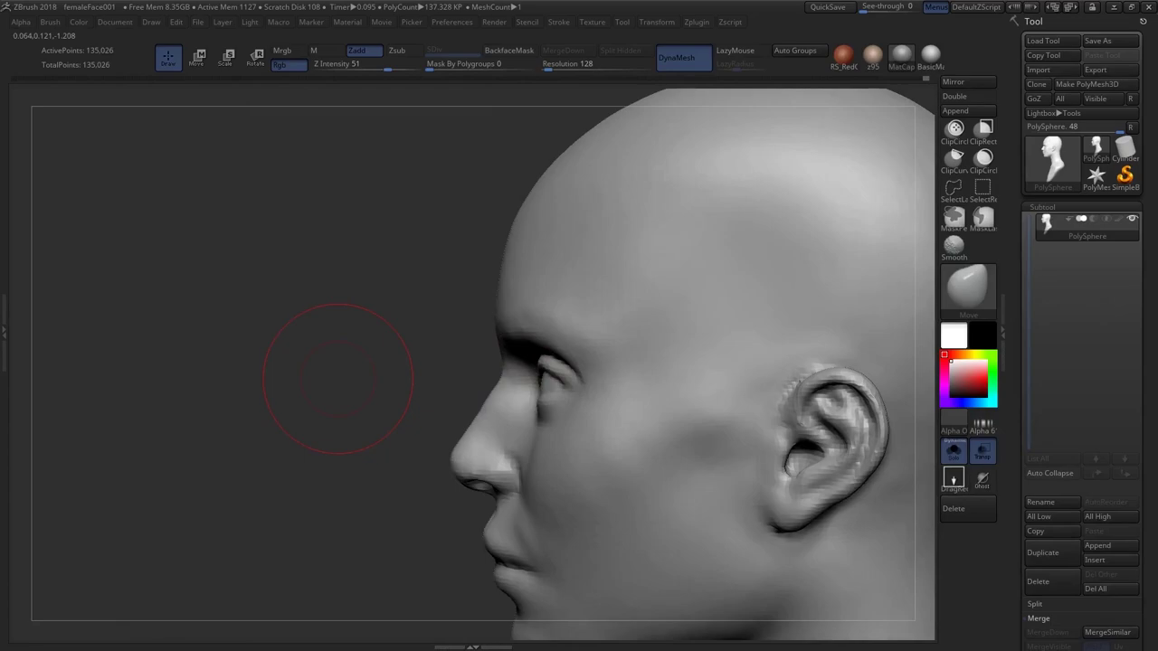
right_click_drag(551, 444, 524, 376, "alt")
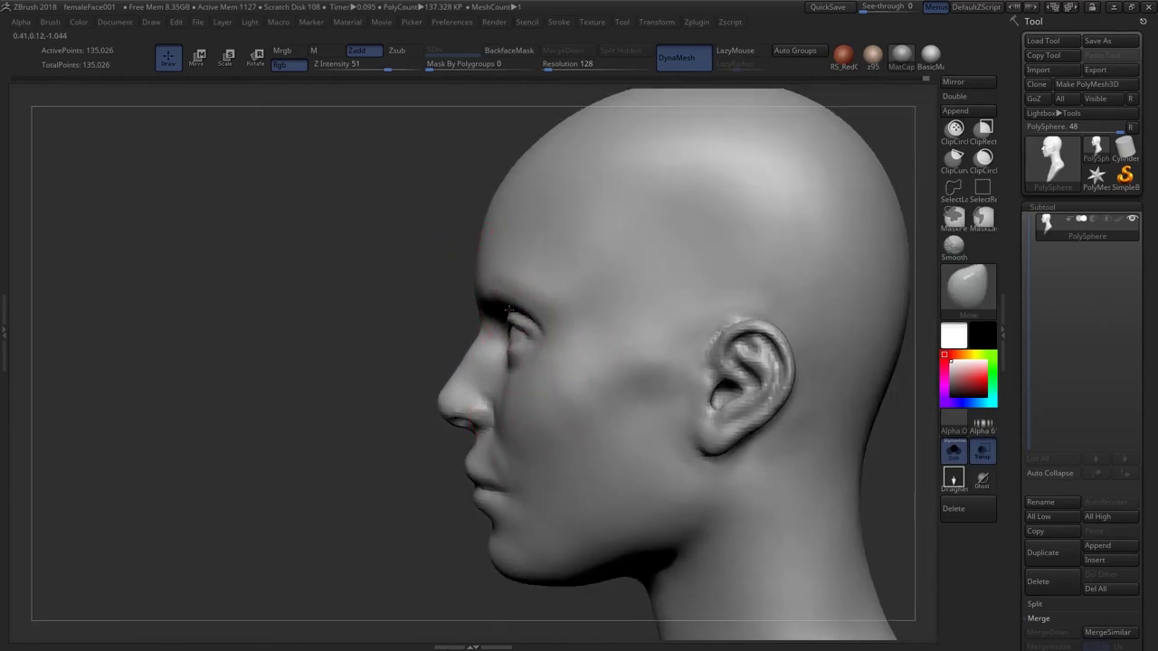
mouse_move(524, 408)
right_mouse_down()
mouse_move(521, 424)
mouse_move(509, 416)
right_mouse_up()
Carve the line along the lower eyelid's edge with the DamStandard brush
key("b")
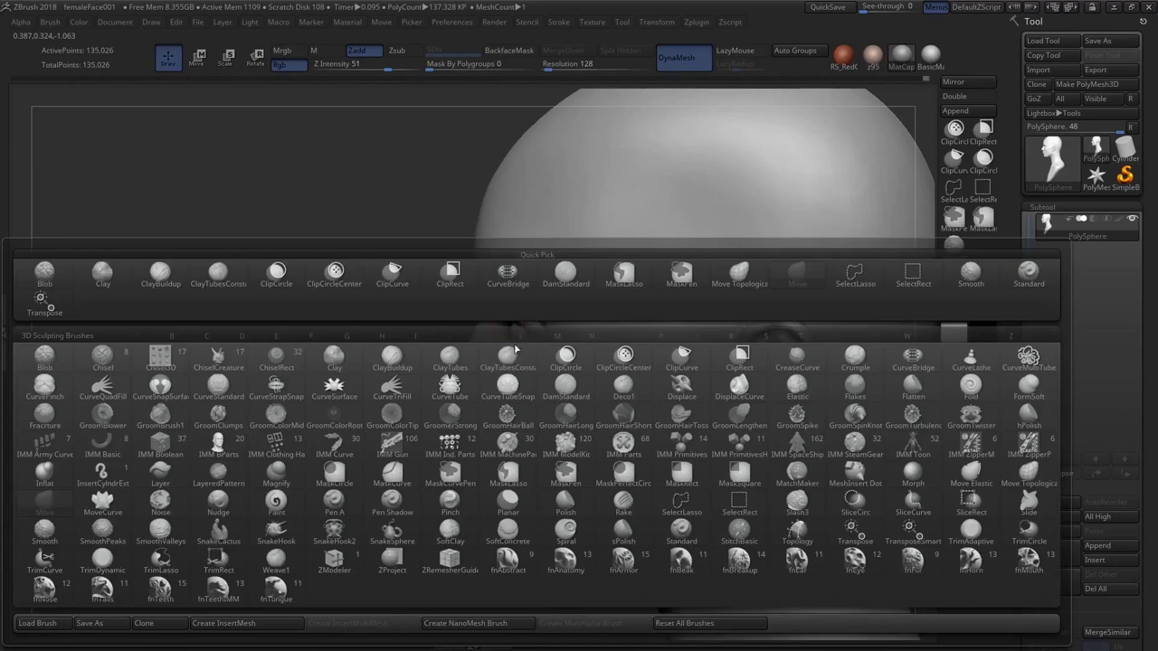
key("d")
key("s")
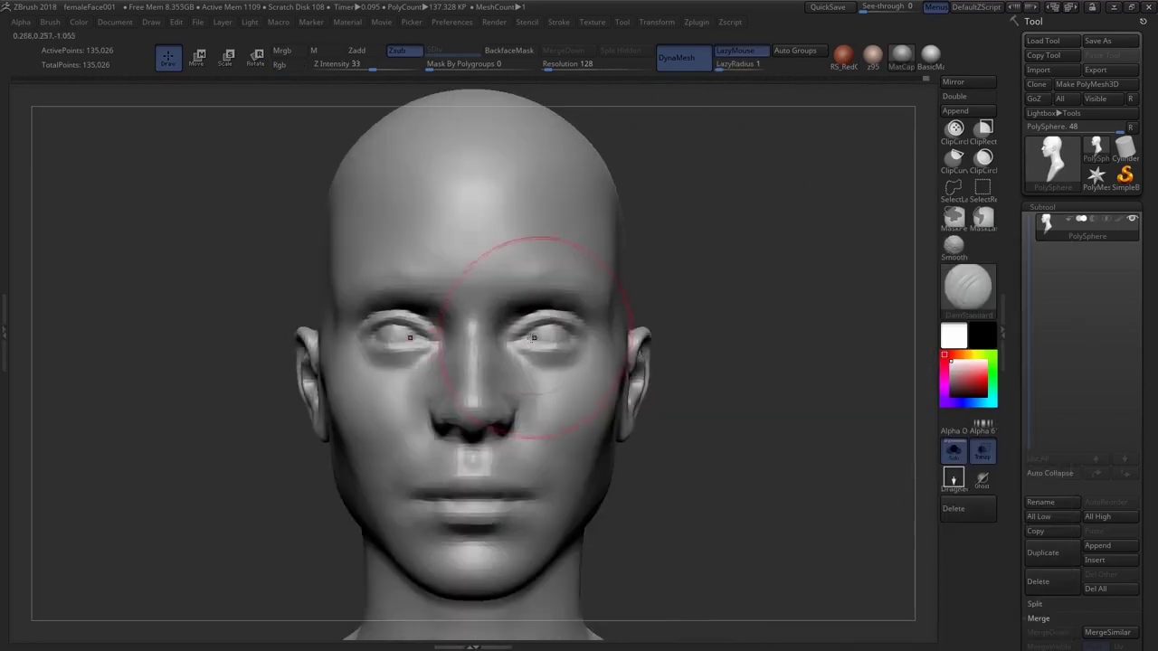
mouse_move(543, 246)
right_mouse_down("ctrl")
mouse_move(556, 336)
mouse_move(589, 353)
right_mouse_up("ctrl")
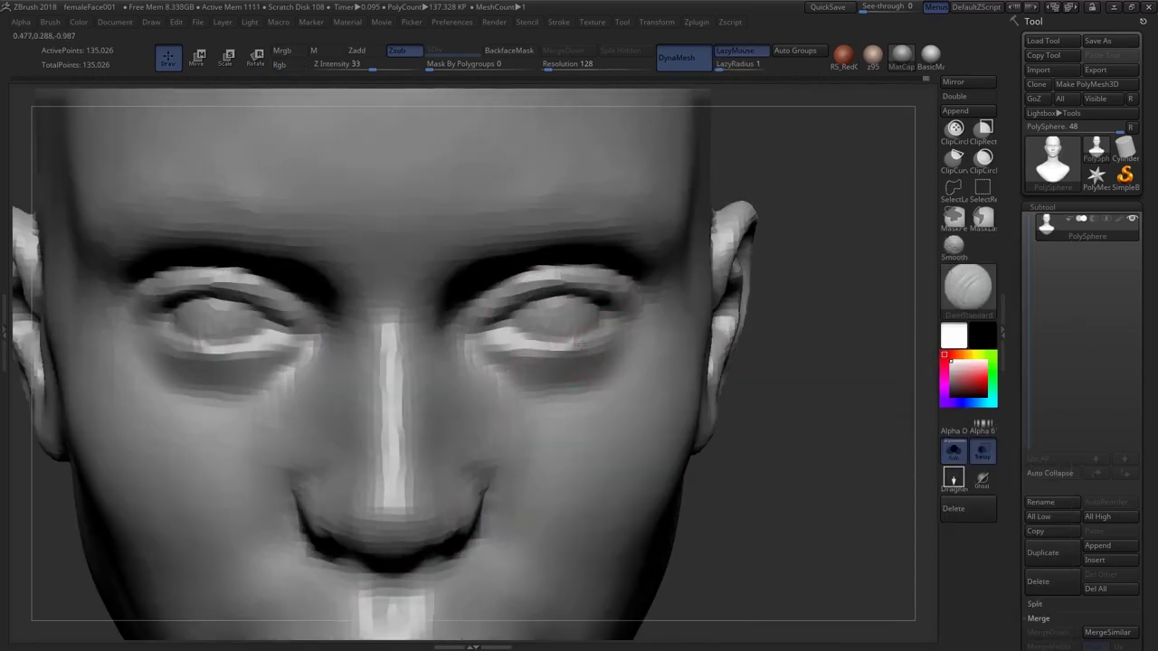
left_click_drag(516, 351, 583, 355)
right_click_drag(584, 355, 528, 356)
left_click_drag(634, 344, 583, 360)
mouse_move(583, 360)
right_mouse_down()
mouse_move(513, 367)
mouse_move(564, 349)
mouse_move(491, 343)
right_mouse_up()
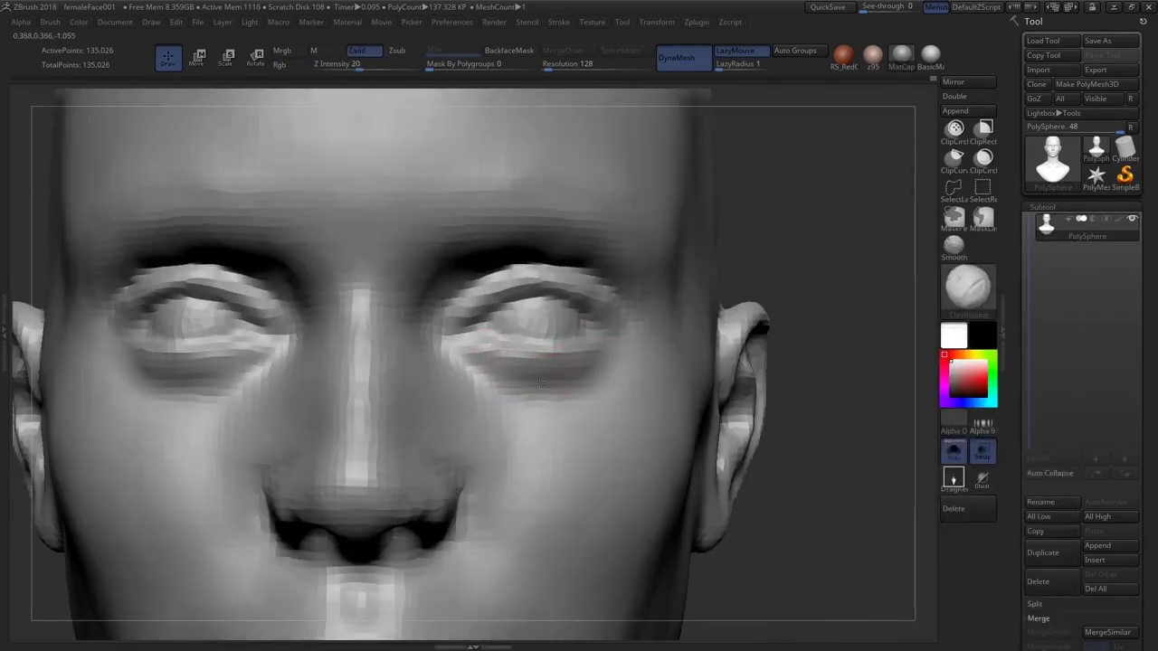
Build up the lower eyelid and the area just beneath it with ClayBuildup
right_click_drag(539, 384, 496, 373)
left_click_drag(496, 373, 534, 380)
right_click_drag(534, 380, 543, 372)
left_click_drag(483, 380, 499, 370)
mouse_move(543, 384)
right_mouse_down("ctrl")
mouse_move(507, 285)
mouse_move(461, 285)
right_mouse_up("ctrl")
right_click_drag(462, 285, 648, 395, "ctrl")
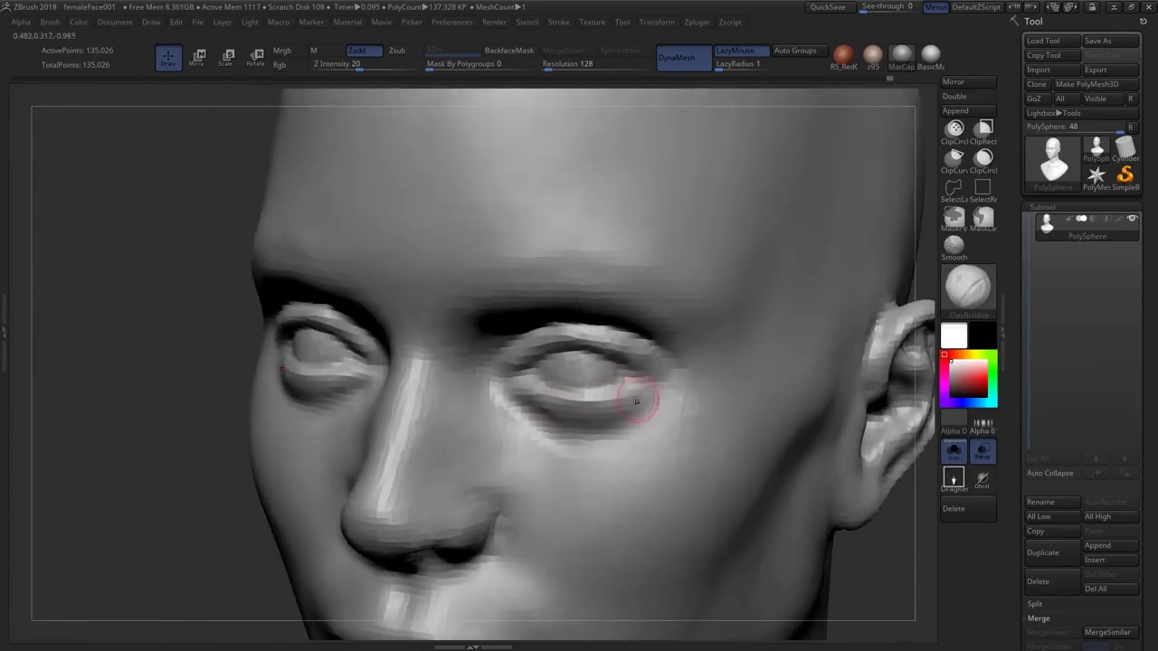
right_click_drag(586, 424, 640, 396)
Adjust the shape of the eye area with the Move brush
mouse_move(524, 389)
right_mouse_down("ctrl")
mouse_move(528, 276)
mouse_move(517, 287)
right_mouse_up("ctrl")
key("b")
key("m")
key("v")
mouse_move(562, 328)
right_mouse_down("ctrl")
mouse_move(582, 403)
mouse_move(567, 361)
mouse_move(592, 358)
mouse_move(516, 359)
mouse_move(597, 362)
right_mouse_up("ctrl")
Carve the upper eyelid crease with DamStandard and smooth the surrounding surface
key("b")
key("d")
key("s")
mouse_move(498, 316)
right_mouse_down("ctrl")
mouse_move(501, 398)
mouse_move(529, 346)
mouse_move(517, 396)
mouse_move(567, 405)
right_mouse_up("ctrl")
right_click_drag(567, 405, 577, 352, "ctrl")
right_click_drag(577, 353, 492, 416, "ctrl")
left_click_drag(474, 329, 476, 310, "shift")
right_click_drag(476, 311, 488, 289, "ctrl")
mouse_move(488, 290)
right_mouse_down()
mouse_move(525, 341)
mouse_move(543, 331)
right_mouse_up()
left_click_drag(497, 270, 572, 273)
right_click_drag(639, 228, 669, 263)
left_click_drag(589, 320, 542, 331, "shift")
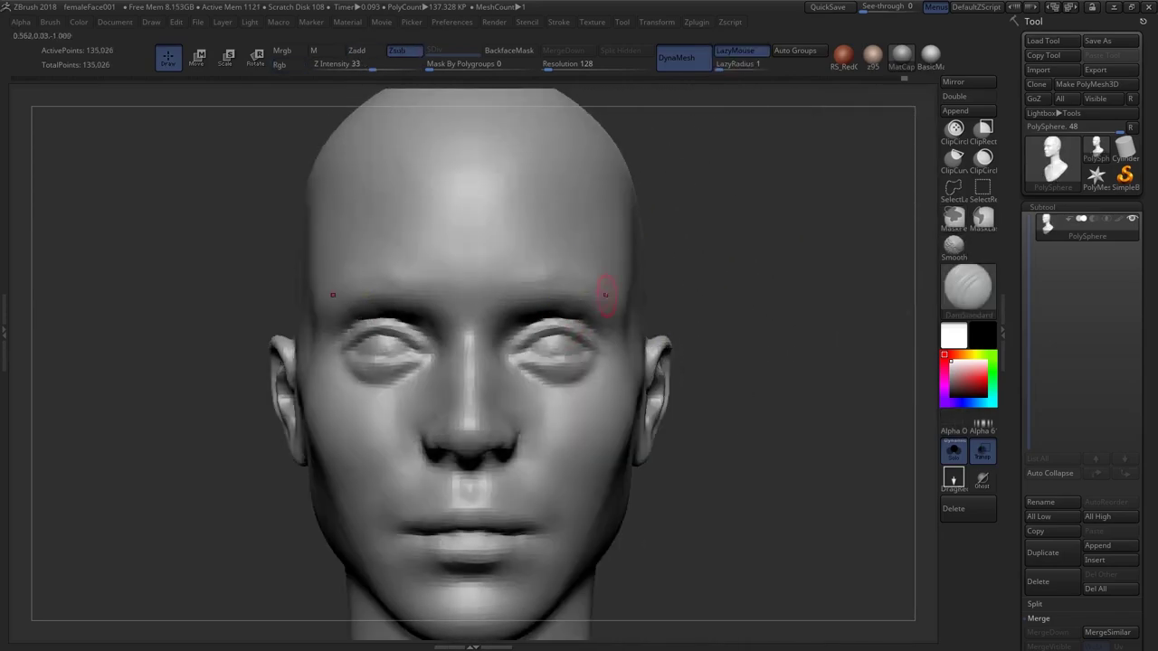
Build up the brow and upper eye socket with ClayBuildup and smooth the outer brow
right_click_drag(607, 293, 582, 273, "ctrl")
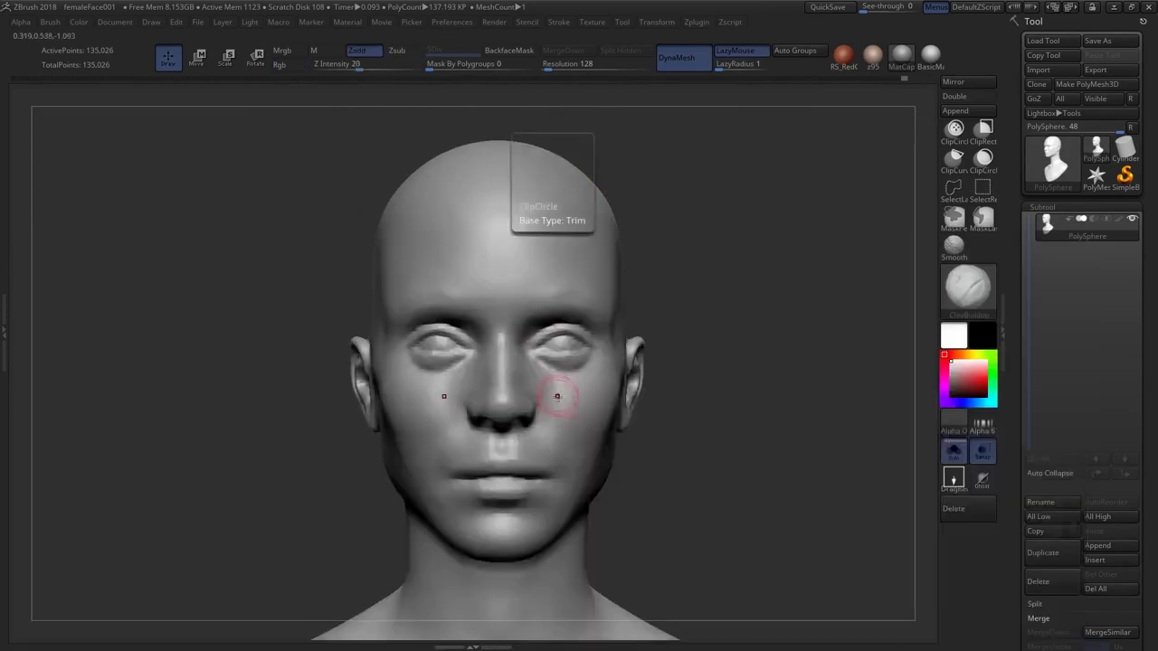
right_click_drag(558, 393, 573, 346, "ctrl")
left_click_drag(579, 292, 574, 308)
mouse_move(577, 317)
right_mouse_down("ctrl")
mouse_move(541, 165)
mouse_move(497, 333)
mouse_move(575, 337)
mouse_move(481, 309)
right_mouse_up("ctrl")
right_click_drag(509, 346, 520, 385, "ctrl")
left_click_drag(514, 345, 545, 340)
mouse_move(543, 336)
right_mouse_down()
mouse_move(530, 267)
mouse_move(543, 339)
mouse_move(543, 314)
mouse_move(520, 385)
mouse_move(530, 307)
right_mouse_up()
mouse_move(529, 308)
right_mouse_down("alt")
mouse_move(601, 297)
mouse_move(593, 303)
right_mouse_up("alt")
left_click_drag(600, 302, 646, 299, "shift")
Build up and smooth the side of the forehead toward the temple with a resized ClayBuildup brush
mouse_move(633, 299)
right_mouse_down()
mouse_move(587, 295)
mouse_move(573, 257)
right_mouse_up()
key("s")
right_click_drag(574, 260, 561, 321, "alt")
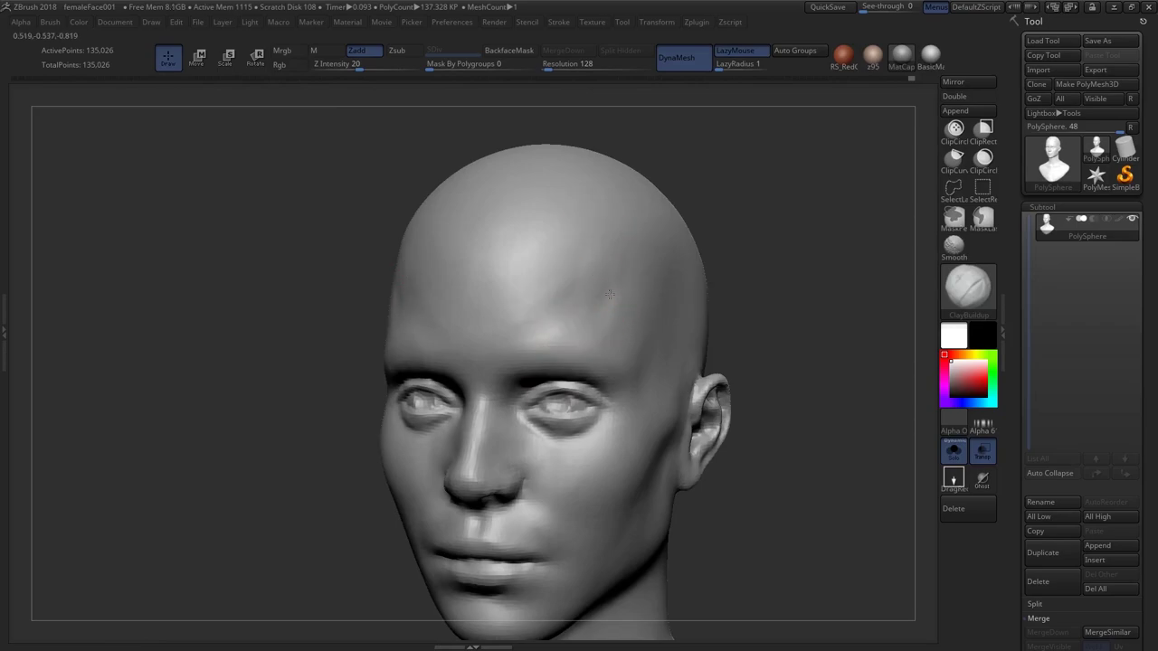
key("shift")
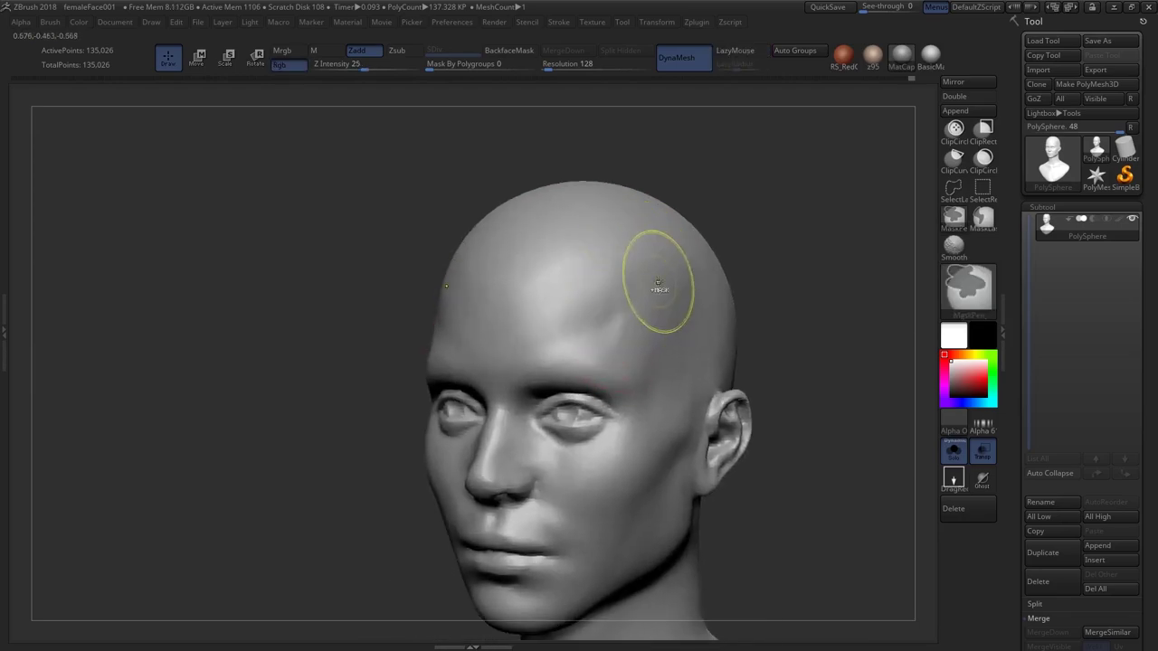
left_click_drag(641, 299, 615, 333)
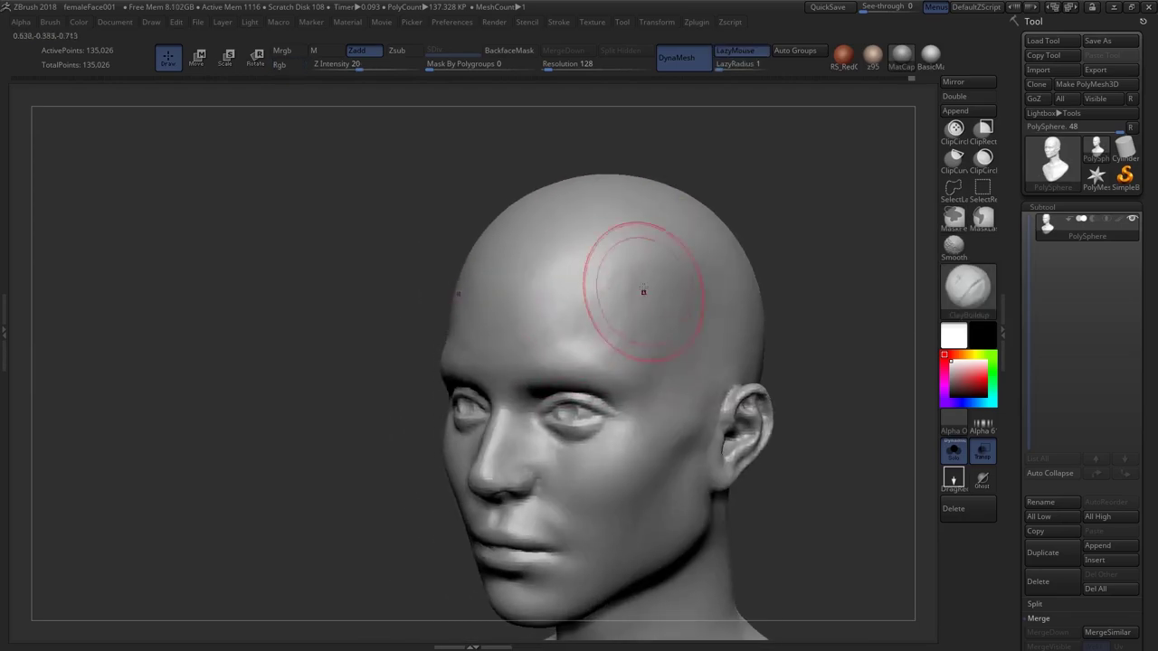
key("ctrl")
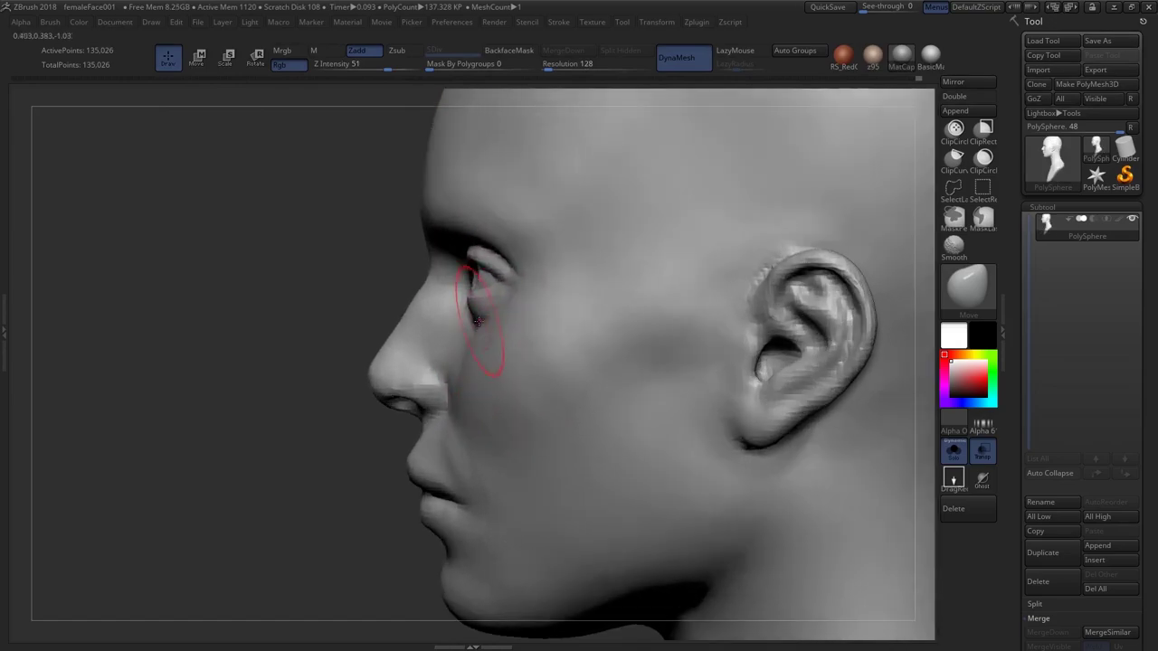
Reshape the eyelids and eyeball surface in profile with a resized Move brush
mouse_move(479, 321)
right_mouse_down()
mouse_move(483, 304)
mouse_move(468, 298)
mouse_move(476, 284)
mouse_move(457, 255)
mouse_move(483, 328)
right_mouse_up()
key("w")
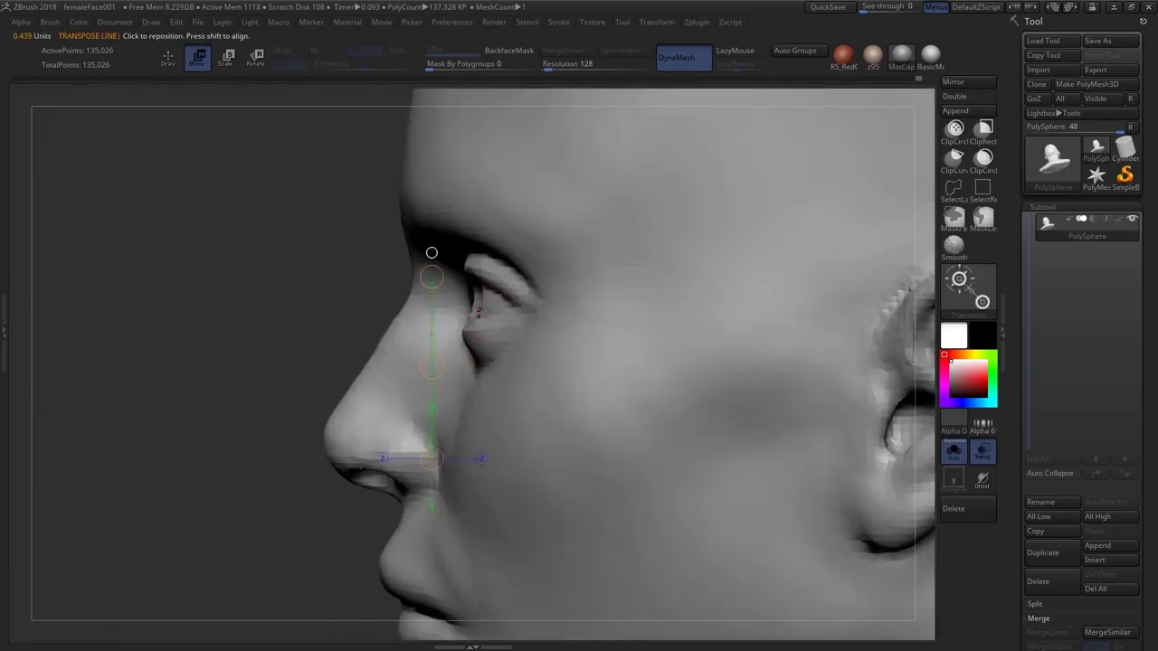
key("q")
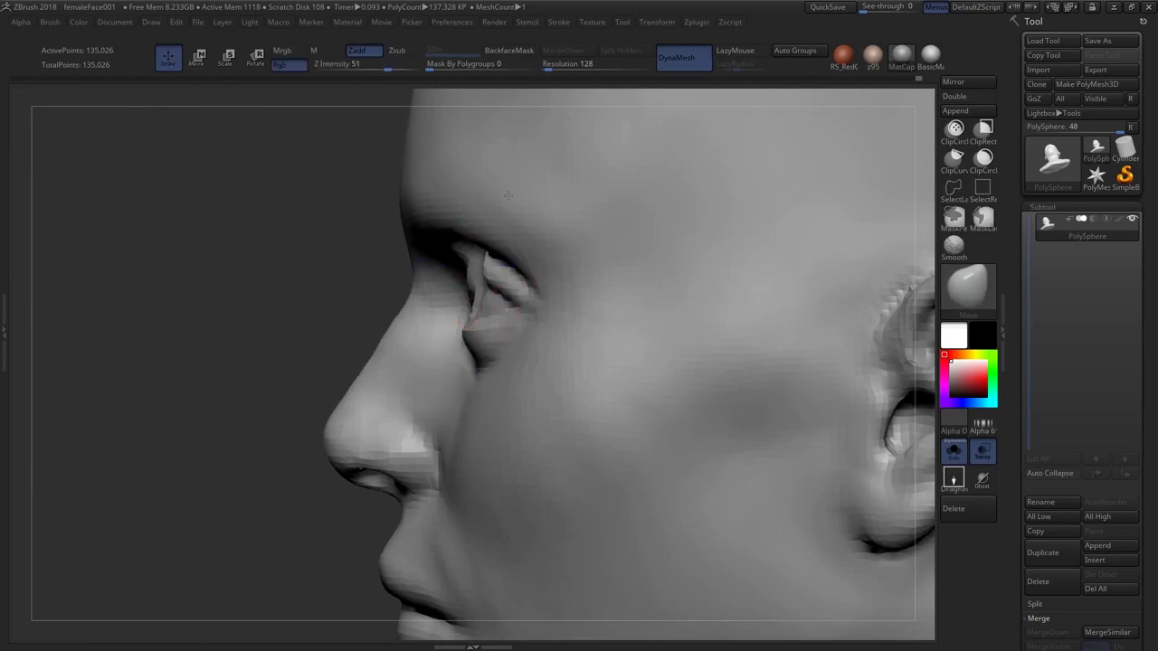
key("w")
key("q")
key("b")
key("m")
key("v")
mouse_move(518, 318)
right_mouse_down()
mouse_move(461, 292)
mouse_move(534, 335)
right_mouse_up()
key("s")
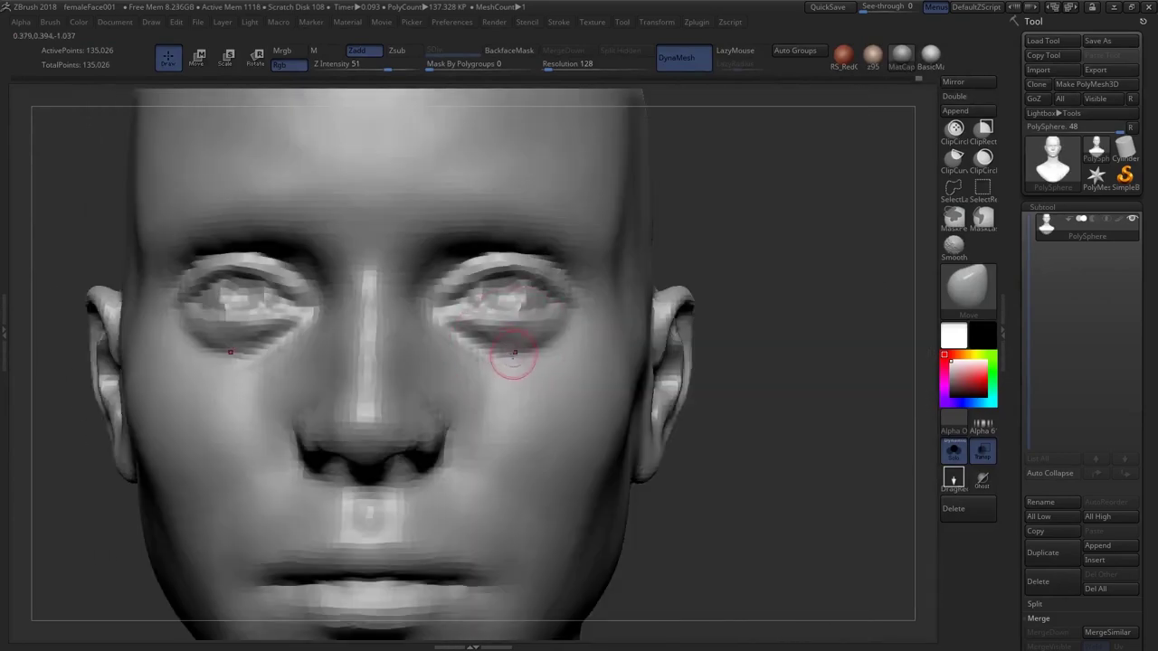
Add volume to the upper cheek beneath the eye with ClayBuildup
key("b")
key("c")
key("b")
mouse_move(547, 331)
right_mouse_down()
mouse_move(525, 352)
mouse_move(546, 365)
mouse_move(486, 368)
mouse_move(515, 344)
mouse_move(556, 383)
mouse_move(440, 381)
mouse_move(579, 341)
mouse_move(588, 388)
right_mouse_up()
Adjust the lower eyelid and the lower contour of the eye bag with the Move brush
key("b")
key("m")
key("v")
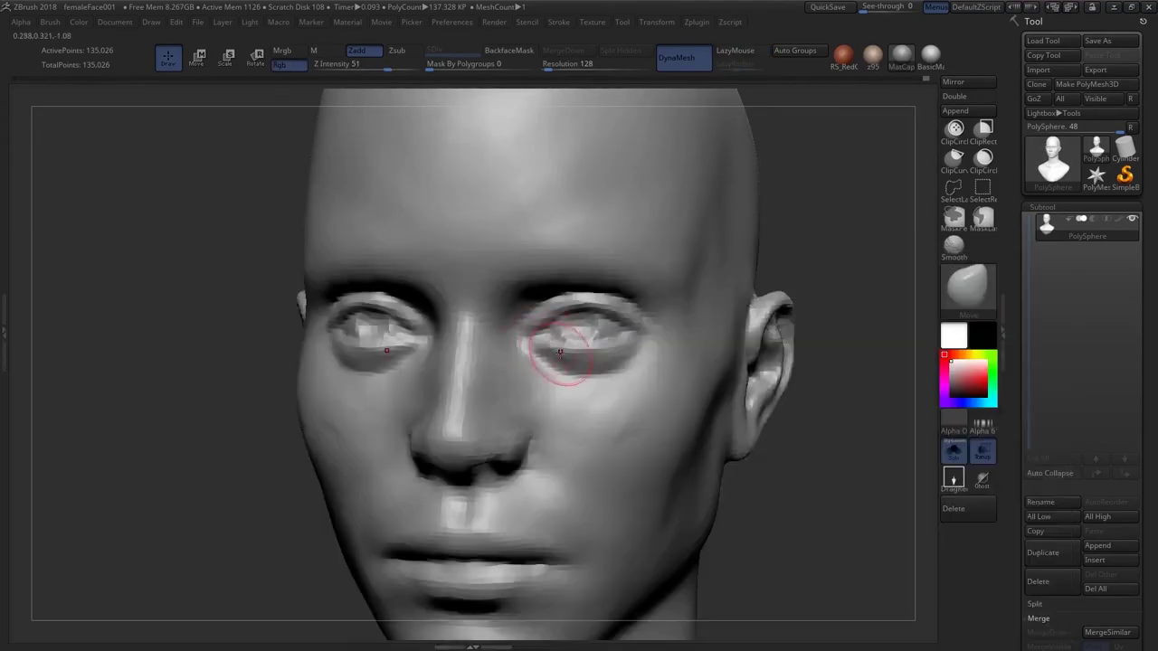
right_click_drag(561, 351, 577, 347, "shift")
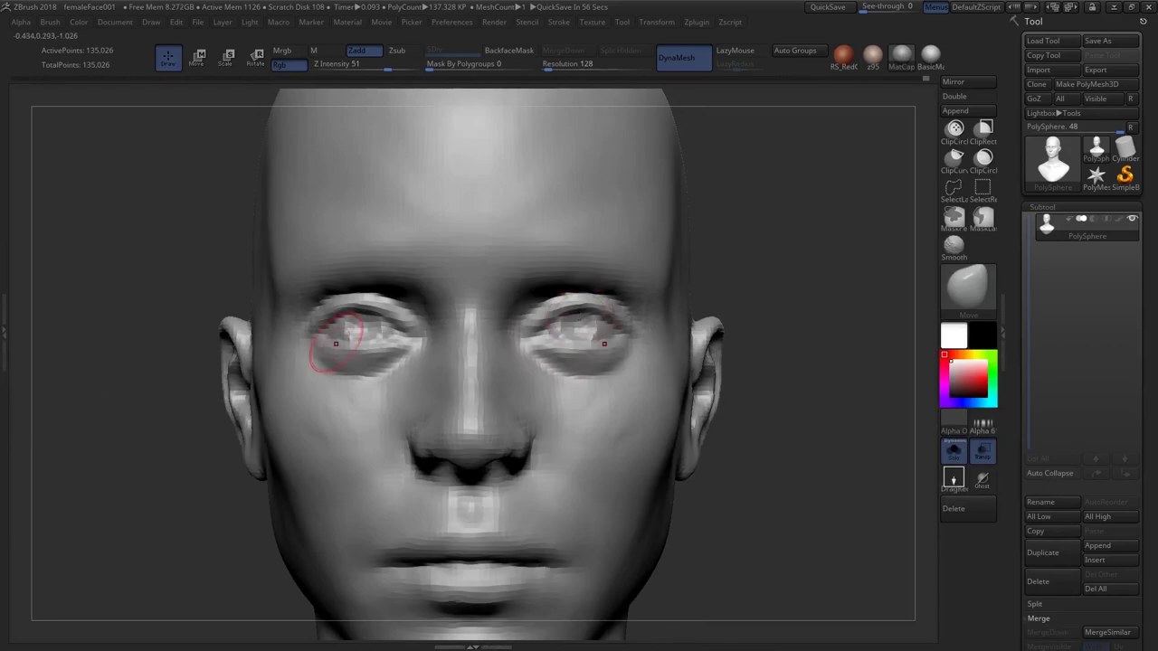
right_click_drag(586, 364, 612, 373, "ctrl")
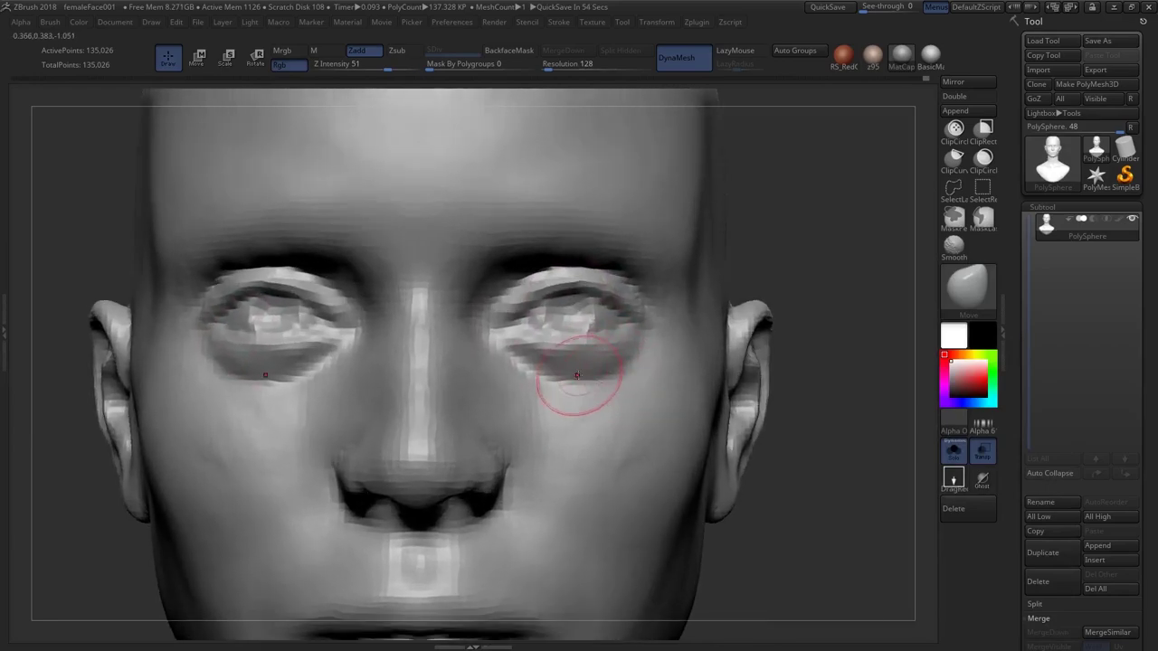
key("b")
key("m")
key("v")
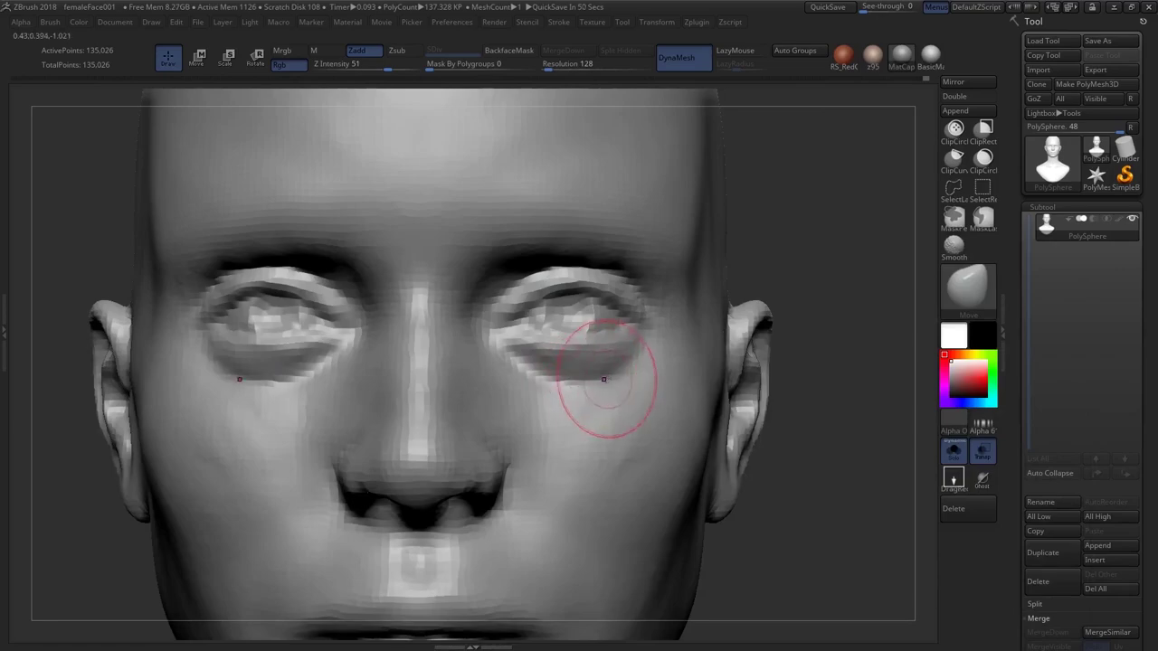
left_click_drag(554, 385, 555, 380)
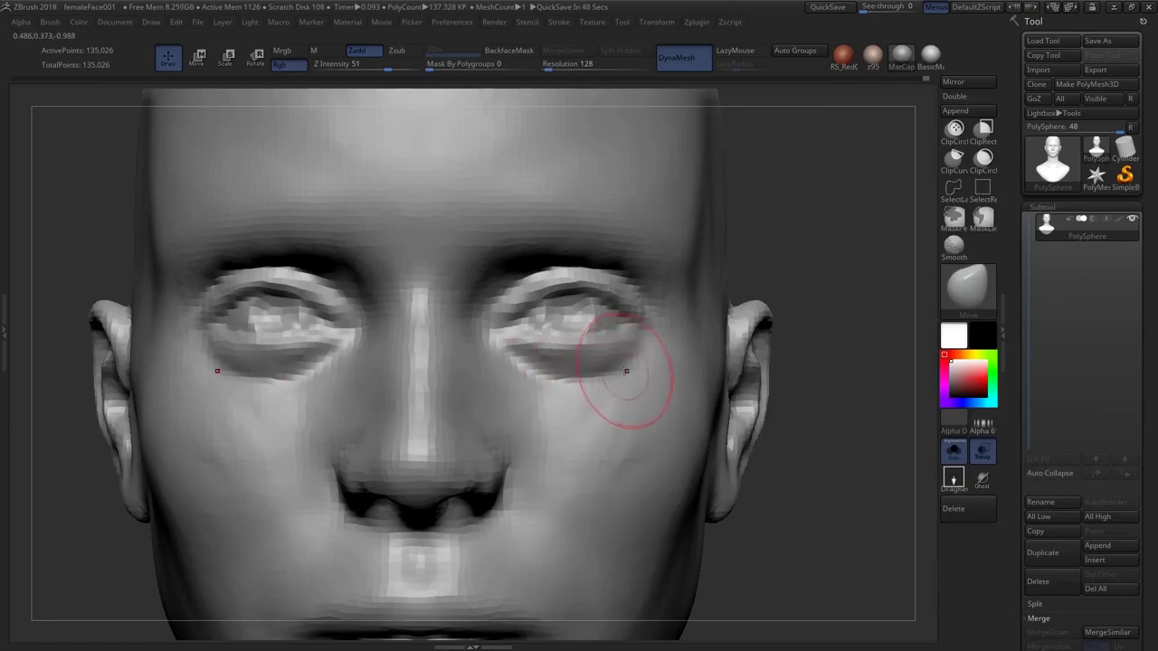
Fill the hollow under the eye with ClayBuildup and smooth it into the cheek
key("b")
key("c")
key("b")
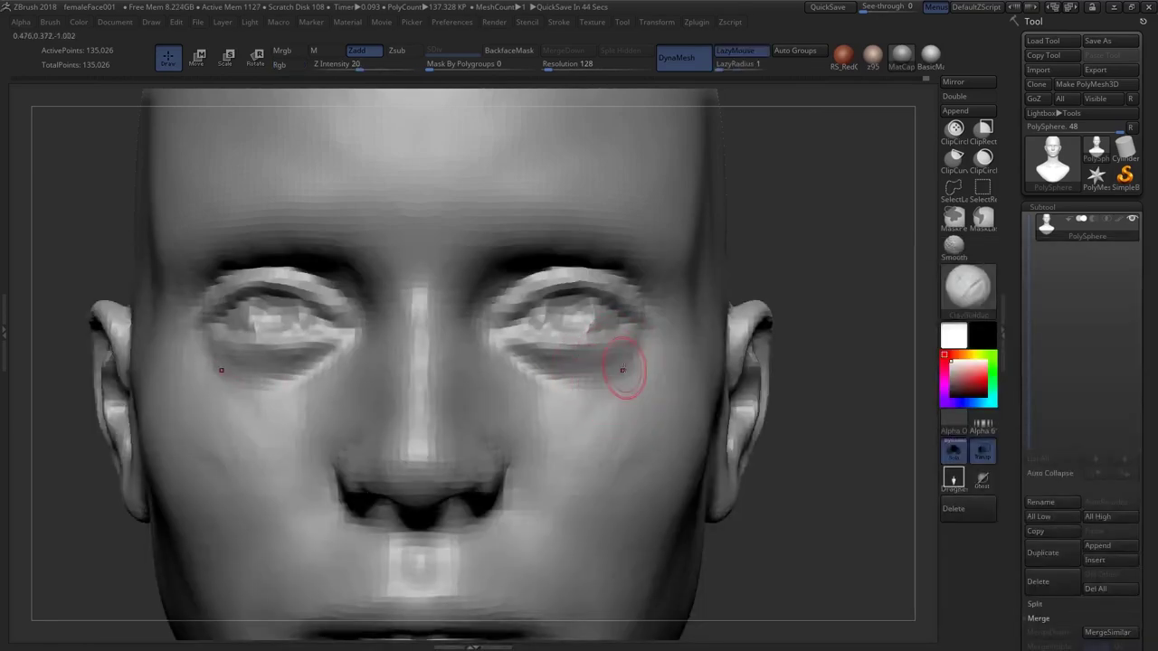
mouse_move(603, 366)
right_mouse_down()
mouse_move(489, 371)
mouse_move(665, 372)
mouse_move(560, 369)
mouse_move(644, 385)
mouse_move(595, 348)
right_mouse_up()
right_click_drag(594, 348, 593, 407, "shift")
mouse_move(586, 412)
left_mouse_down("shift")
mouse_move(537, 405)
mouse_move(554, 408)
left_mouse_up("shift")
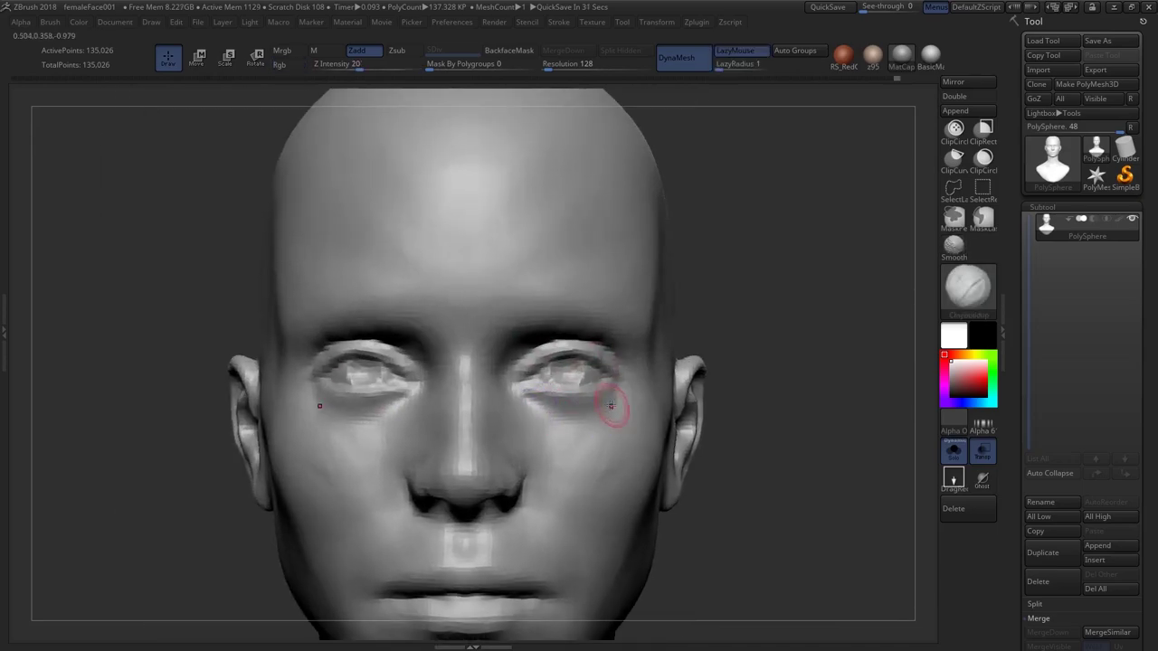
right_click_drag(615, 407, 567, 412)
left_click_drag(589, 412, 566, 416, "shift")
right_click_drag(612, 413, 565, 398)
right_click_drag(568, 389, 617, 407, "ctrl")
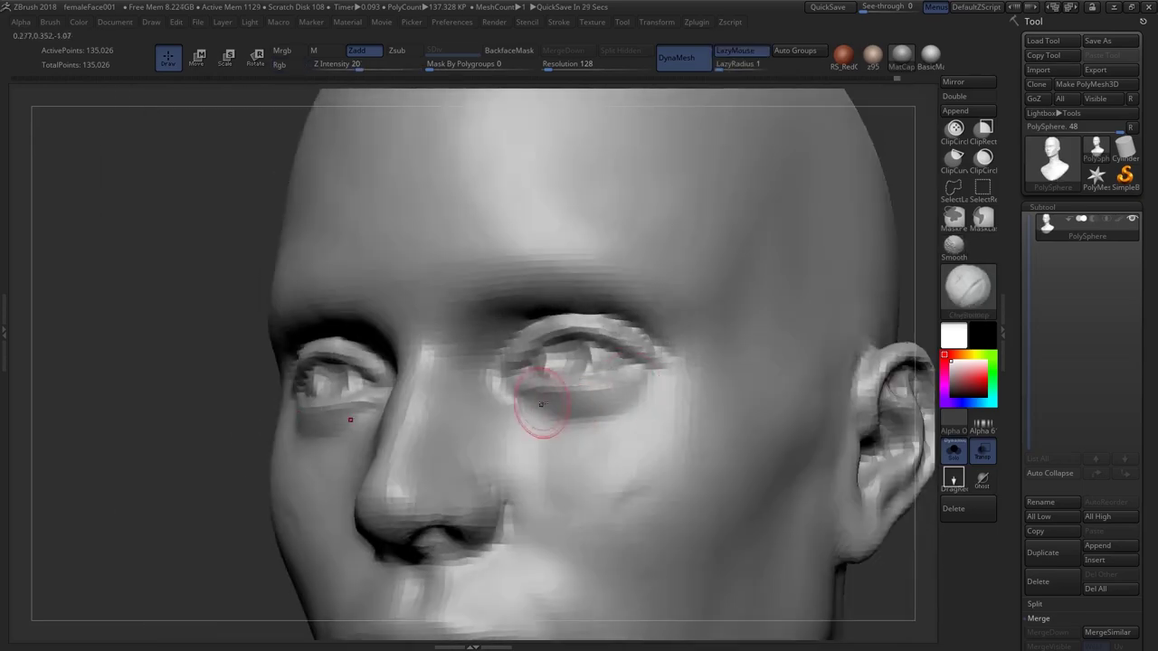
Smooth beside the nose and build up the inner part of the lower eyelid with ClayBuildup
right_click_drag(535, 401, 598, 405)
right_click_drag(589, 362, 586, 319, "ctrl")
mouse_move(586, 319)
right_mouse_down()
mouse_move(614, 337)
mouse_move(568, 375)
mouse_move(549, 432)
mouse_move(535, 434)
mouse_move(557, 432)
mouse_move(548, 450)
right_mouse_up()
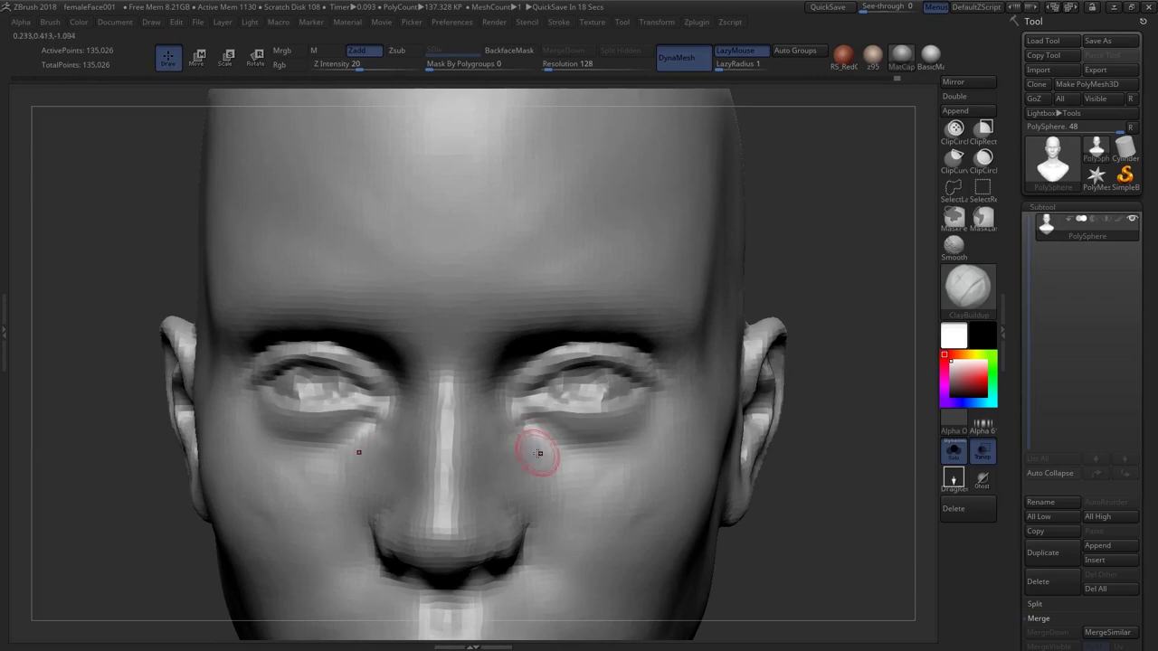
left_click_drag(538, 454, 540, 451, "shift")
mouse_move(539, 453)
right_mouse_down("ctrl")
mouse_move(537, 357)
mouse_move(538, 385)
right_mouse_up("ctrl")
left_click_drag(538, 386, 521, 376)
right_click_drag(555, 380, 551, 395, "ctrl")
left_click_drag(549, 390, 527, 378)
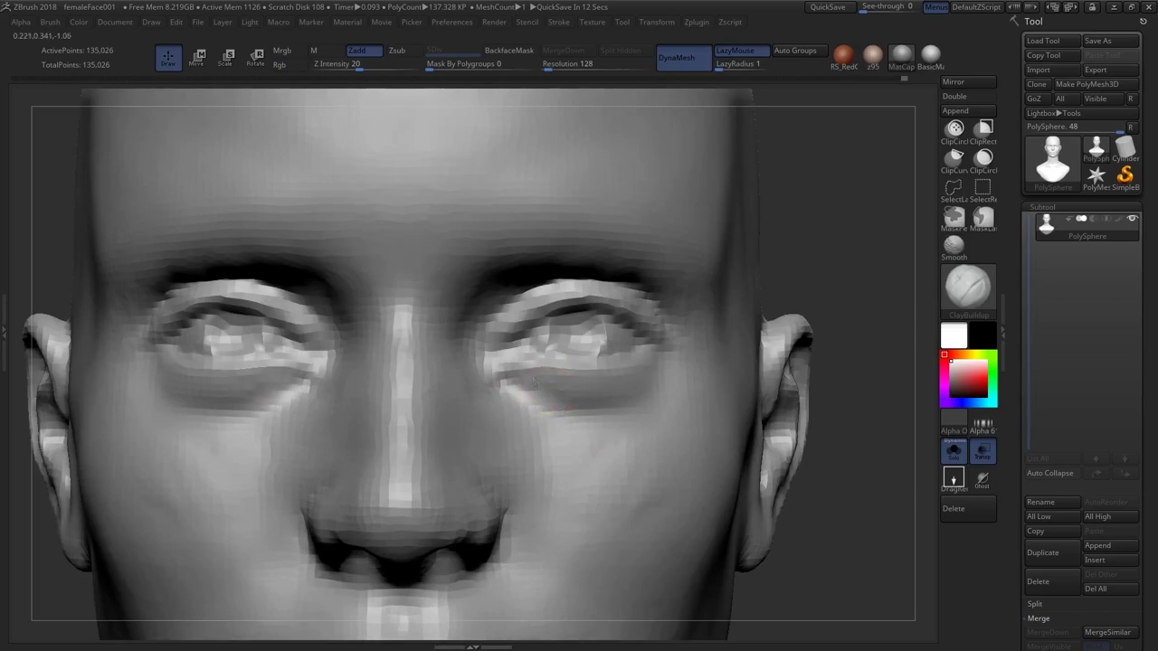
Build up the outer corner of the lower eyelid with a resized ClayBuildup brush
right_click_drag(637, 387, 576, 384)
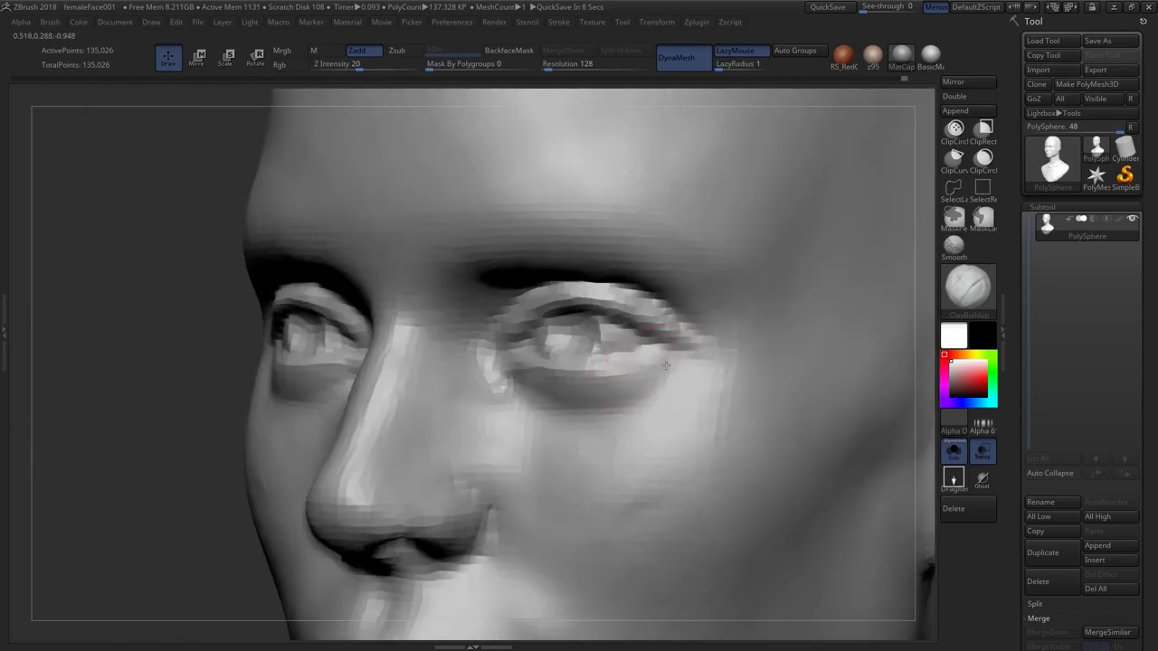
right_click_drag(679, 364, 711, 368)
key("s")
left_click_drag(672, 366, 663, 366)
Deepen the fold above the upper eyelid with the DamStandard brush
key("b")
key("d")
key("s")
right_click_drag(603, 356, 624, 369)
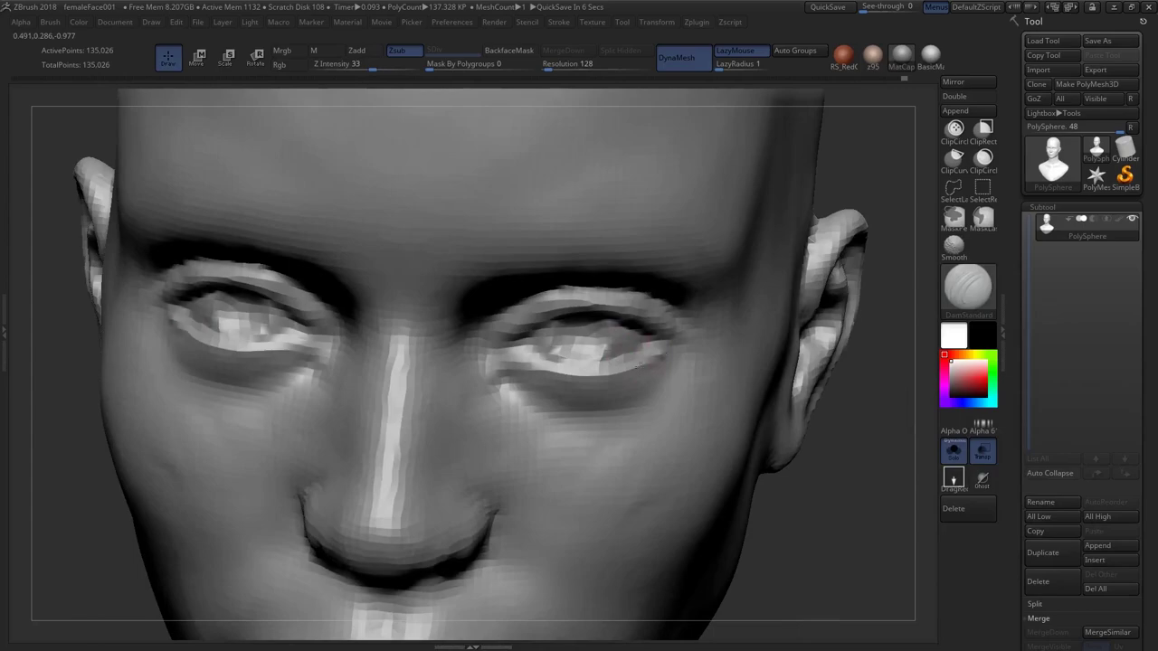
right_click_drag(522, 353, 532, 294)
left_click_drag(595, 295, 561, 305)
mouse_move(661, 317)
right_mouse_down()
mouse_move(638, 344)
mouse_move(566, 359)
mouse_move(628, 426)
right_mouse_up()
Mask the upper eyelid area and shift the lower eyelid in profile with the Move brush
right_click_drag(610, 375, 559, 279, "ctrl")
right_click_drag(560, 279, 598, 372, "ctrl")
key("b")
key("m")
key("v")
right_click_drag(562, 315, 600, 324, "ctrl")
mouse_move(515, 323)
right_mouse_down("ctrl")
mouse_move(625, 328)
mouse_move(637, 301)
right_mouse_up("ctrl")
mouse_move(640, 302)
left_mouse_down("ctrl")
mouse_move(539, 294)
mouse_move(513, 324)
mouse_move(597, 312)
mouse_move(520, 297)
left_mouse_up("ctrl")
mouse_move(664, 308)
left_mouse_down("ctrl")
mouse_move(526, 276)
mouse_move(518, 304)
left_mouse_up("ctrl")
right_click_drag(543, 281, 556, 318)
mouse_move(656, 335)
right_mouse_down()
mouse_move(591, 352)
mouse_move(606, 367)
right_mouse_up()
left_click_drag(608, 367, 593, 371)
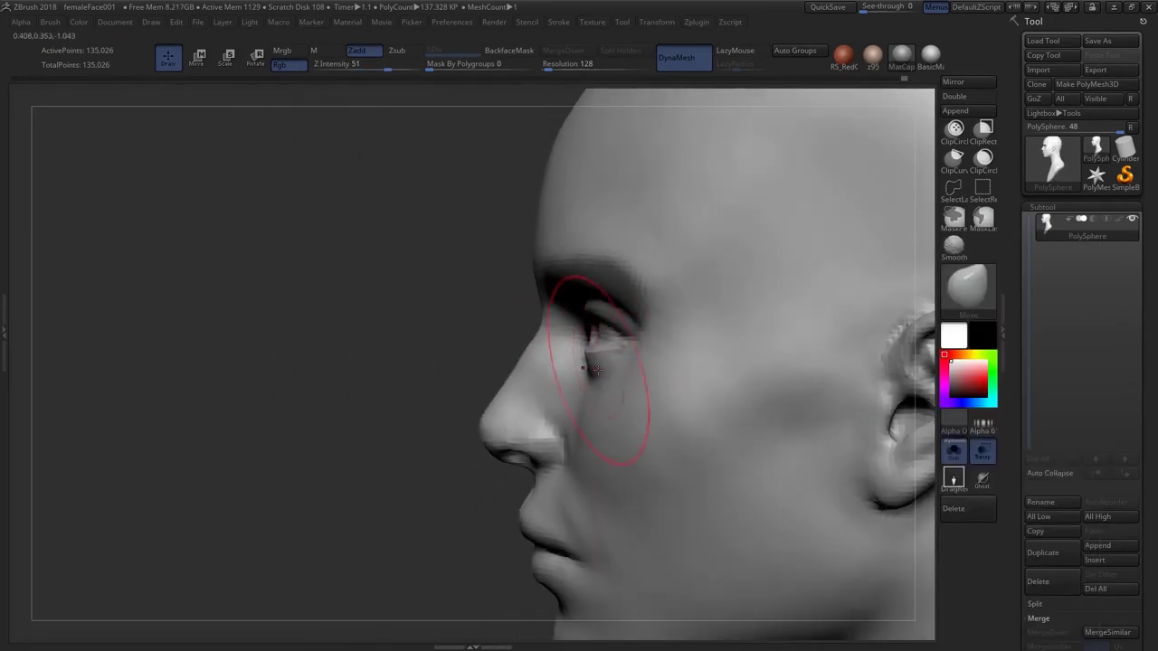
Invert the mask to reposition the upper eyelid with the Move brush, and clear the mask
left_click(468, 332, "ctrl")
right_click_drag(579, 299, 609, 319)
left_click_drag(594, 316, 591, 312)
mouse_move(598, 316)
right_mouse_down()
mouse_move(659, 312)
mouse_move(671, 276)
right_mouse_up()
left_click_drag(867, 147, 886, 172, "ctrl")
Refine the upper eyelid's curvature around the eyeball from below with the Move brush
mouse_move(674, 331)
right_mouse_down()
mouse_move(661, 307)
mouse_move(626, 294)
right_mouse_up()
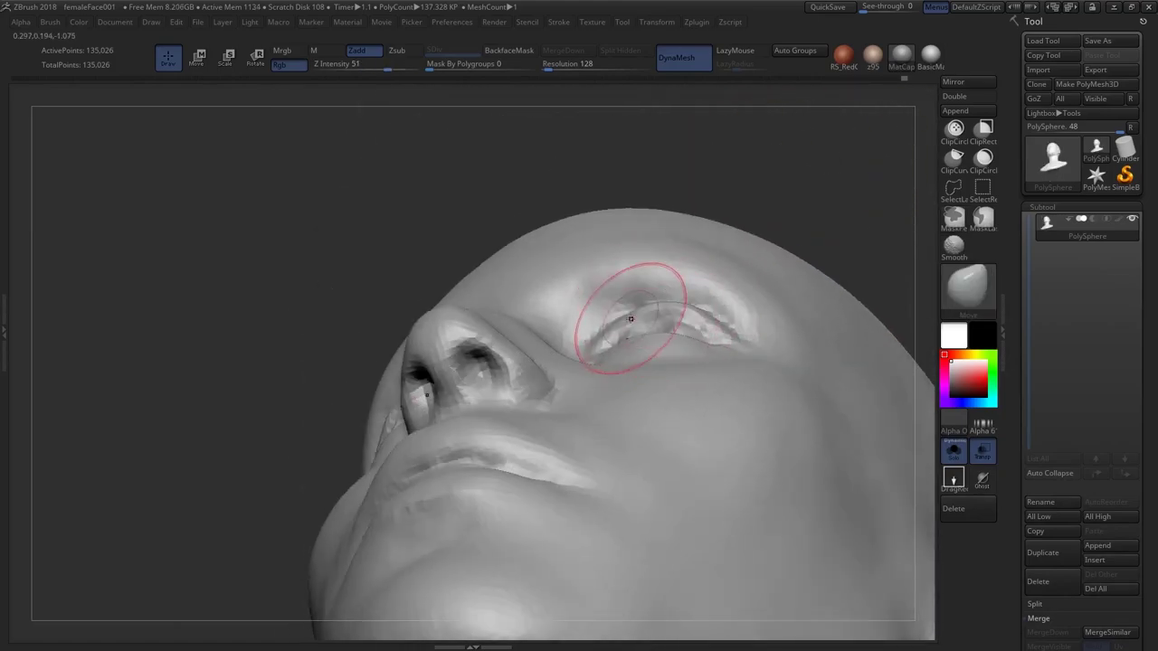
left_click_drag(630, 319, 635, 313)
right_click_drag(640, 333, 639, 310)
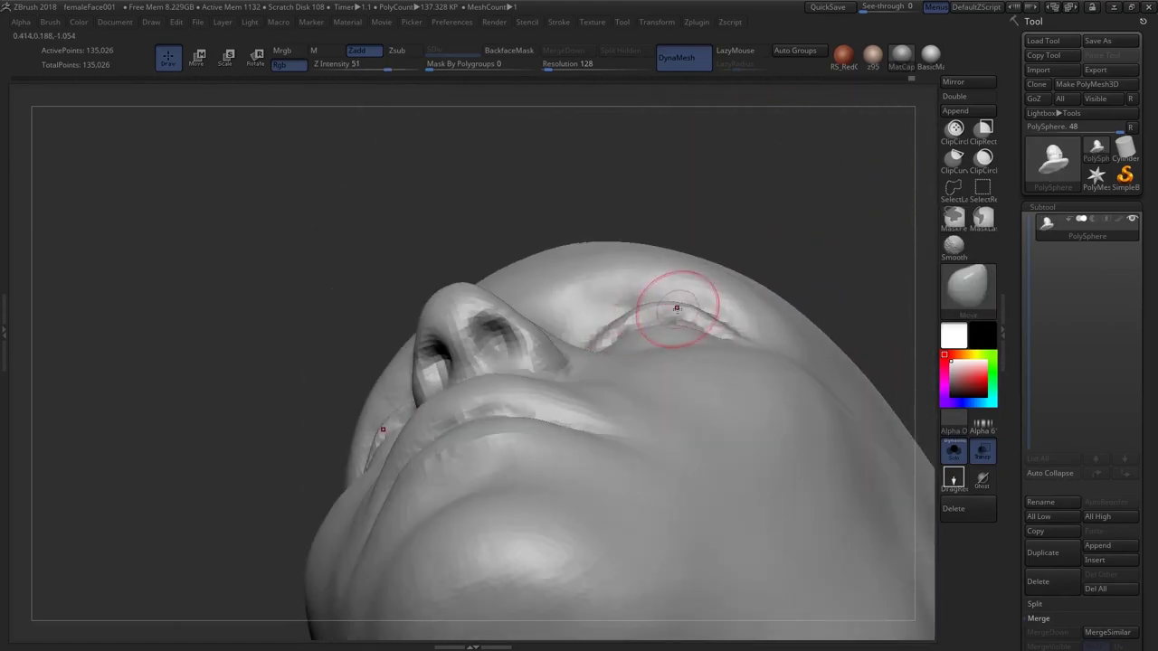
right_click_drag(690, 306, 597, 348)
right_click_drag(597, 349, 693, 375)
right_click_drag(692, 375, 615, 280, "ctrl")
mouse_move(616, 281)
right_mouse_down()
mouse_move(584, 283)
mouse_move(608, 366)
mouse_move(599, 385)
right_mouse_up()
mouse_move(599, 384)
right_mouse_down()
mouse_move(619, 340)
mouse_move(633, 380)
mouse_move(628, 312)
mouse_move(628, 438)
mouse_move(576, 375)
mouse_move(600, 296)
mouse_move(665, 362)
mouse_move(646, 372)
right_mouse_up()
right_click_drag(608, 287, 561, 301, "alt")
mouse_move(678, 305)
right_mouse_down()
mouse_move(641, 326)
mouse_move(651, 332)
mouse_move(651, 378)
mouse_move(666, 384)
right_mouse_up()
Build up and smooth the outer part of the upper eyelid with ClayBuildup
key("b")
key("c")
key("b")
left_click_drag(671, 367, 639, 352, "shift")
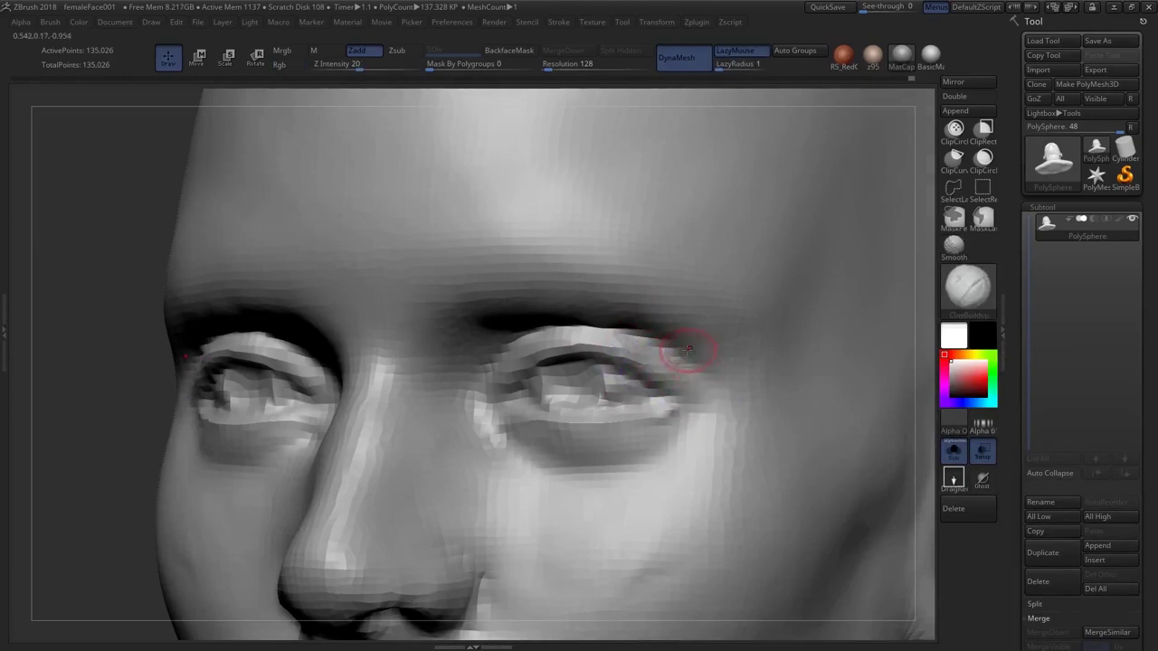
mouse_move(579, 362)
right_mouse_down()
mouse_move(607, 330)
mouse_move(595, 337)
right_mouse_up()
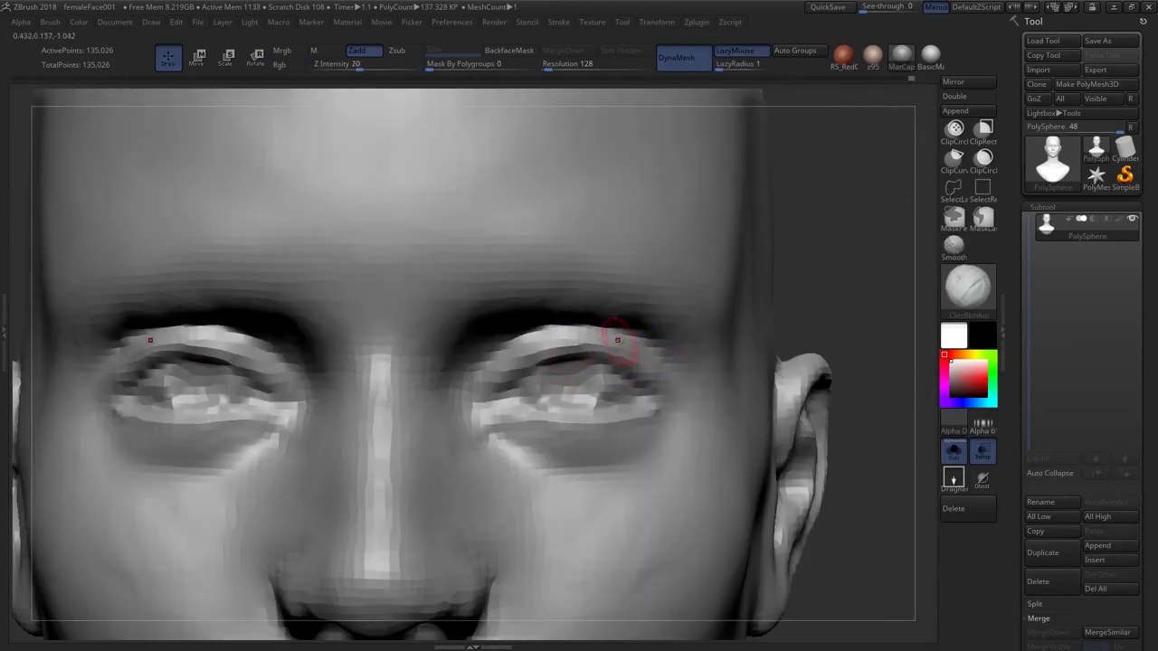
Carve the boundary between the eyeball and the lower eyelid with the DamStandard brush
key("b")
key("d")
key("s")
mouse_move(639, 387)
right_mouse_down()
mouse_move(636, 364)
mouse_move(629, 413)
right_mouse_up()
left_click_drag(629, 413, 572, 416)
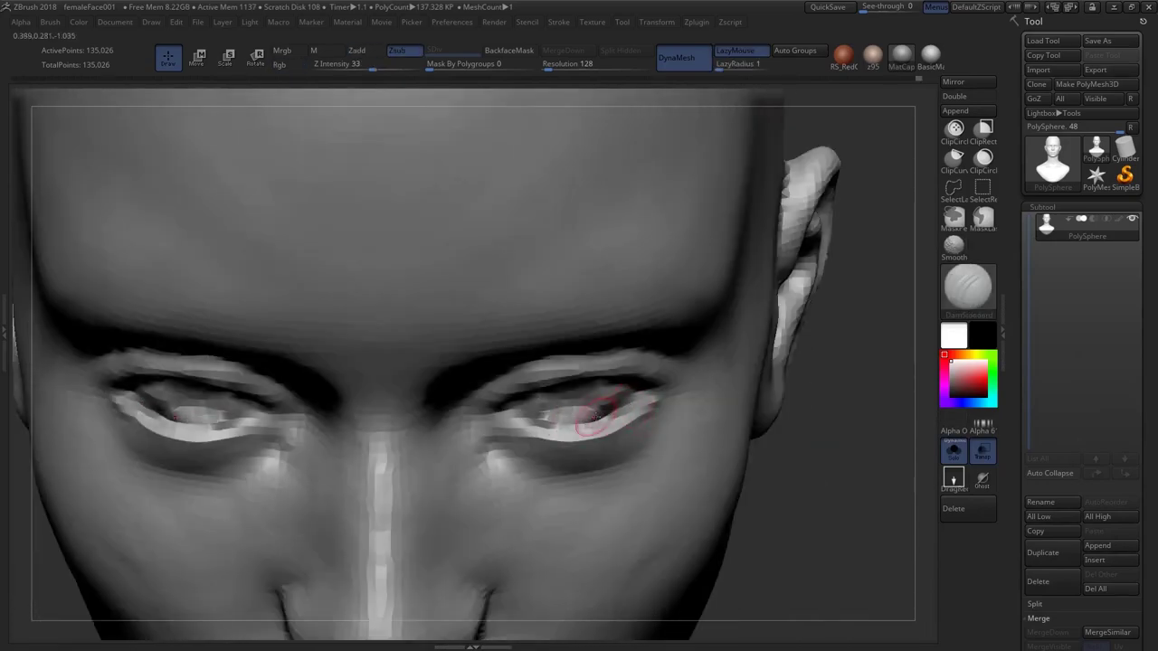
mouse_move(624, 403)
right_mouse_down()
mouse_move(584, 399)
mouse_move(619, 389)
right_mouse_up()
right_click_drag(620, 389, 677, 394, "ctrl")
right_click_drag(605, 417, 608, 412)
mouse_move(616, 416)
left_mouse_down()
mouse_move(577, 416)
mouse_move(619, 405)
left_mouse_up()
right_click_drag(619, 404, 600, 392)
right_click_drag(600, 393, 598, 415, "ctrl")
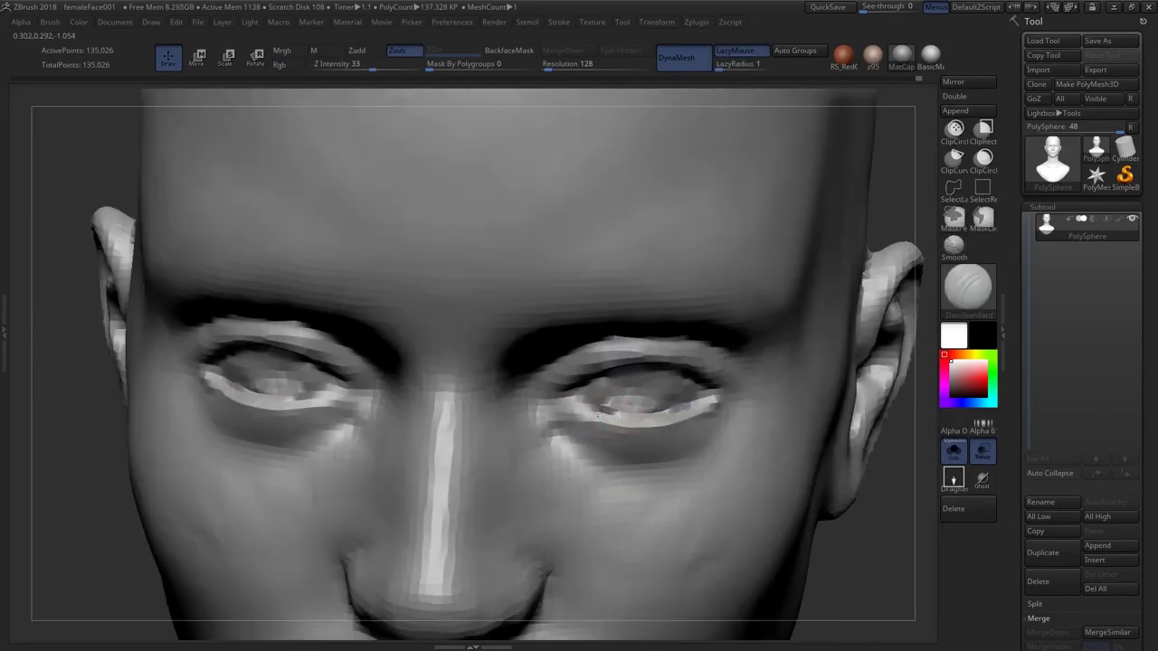
Define the inner eye corner and tear duct with the DamStandard brush
left_click_drag(589, 407, 597, 399)
right_click_drag(597, 399, 596, 370)
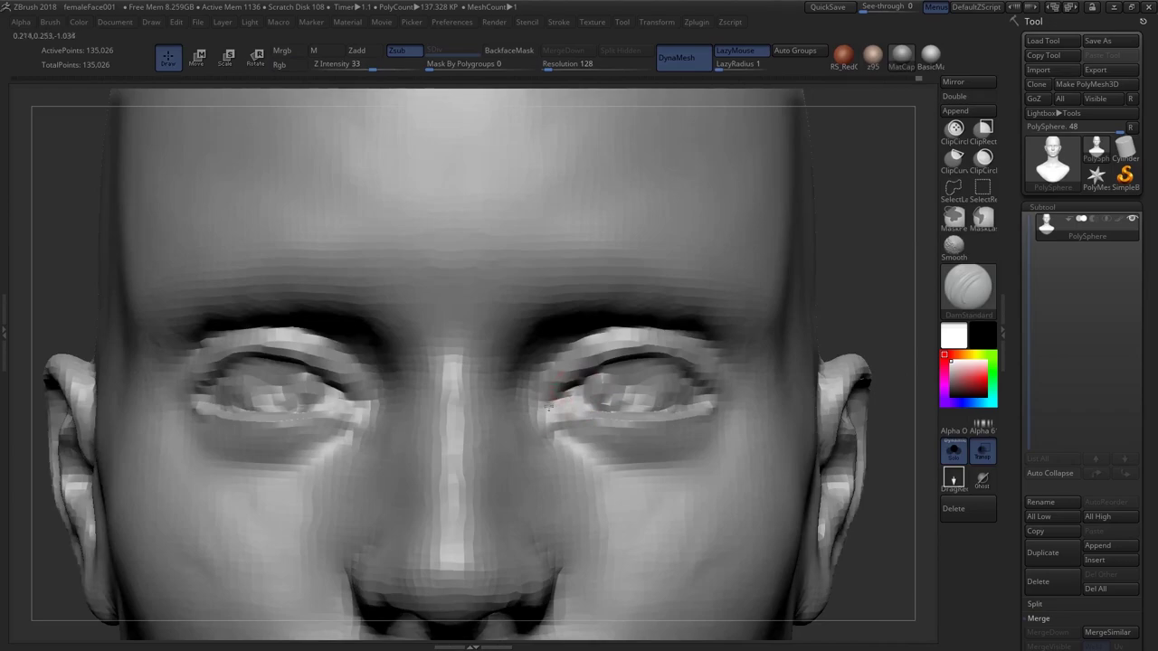
left_click_drag(581, 387, 551, 412)
mouse_move(556, 398)
right_mouse_down("ctrl")
mouse_move(538, 260)
mouse_move(511, 269)
mouse_move(554, 336)
right_mouse_up("ctrl")
mouse_move(553, 337)
right_mouse_down("ctrl")
mouse_move(561, 297)
mouse_move(608, 355)
mouse_move(561, 277)
right_mouse_up("ctrl")
key("b")
key("m")
key("v")
mouse_move(558, 178)
right_mouse_down("ctrl")
mouse_move(548, 326)
mouse_move(583, 348)
right_mouse_up("ctrl")
mouse_move(583, 349)
right_mouse_down()
mouse_move(558, 323)
mouse_move(534, 323)
mouse_move(558, 320)
mouse_move(528, 300)
mouse_move(585, 326)
mouse_move(576, 336)
right_mouse_up()
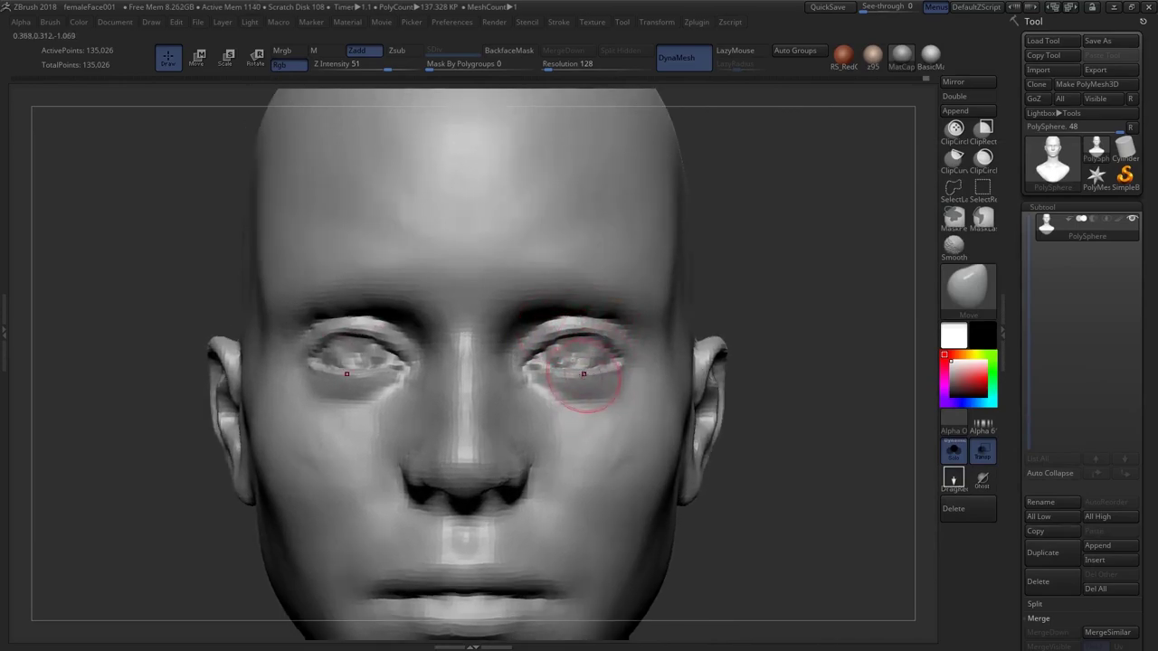
Build up the eyeball's surface with the ClayBuildup brush and smooth the area below the eye's outer corner
key("b")
key("c")
key("b")
right_click_drag(579, 351, 579, 375, "alt")
left_click_drag(572, 338, 592, 358)
right_click_drag(608, 353, 576, 354)
left_click_drag(579, 344, 575, 354)
right_click_drag(576, 354, 583, 357)
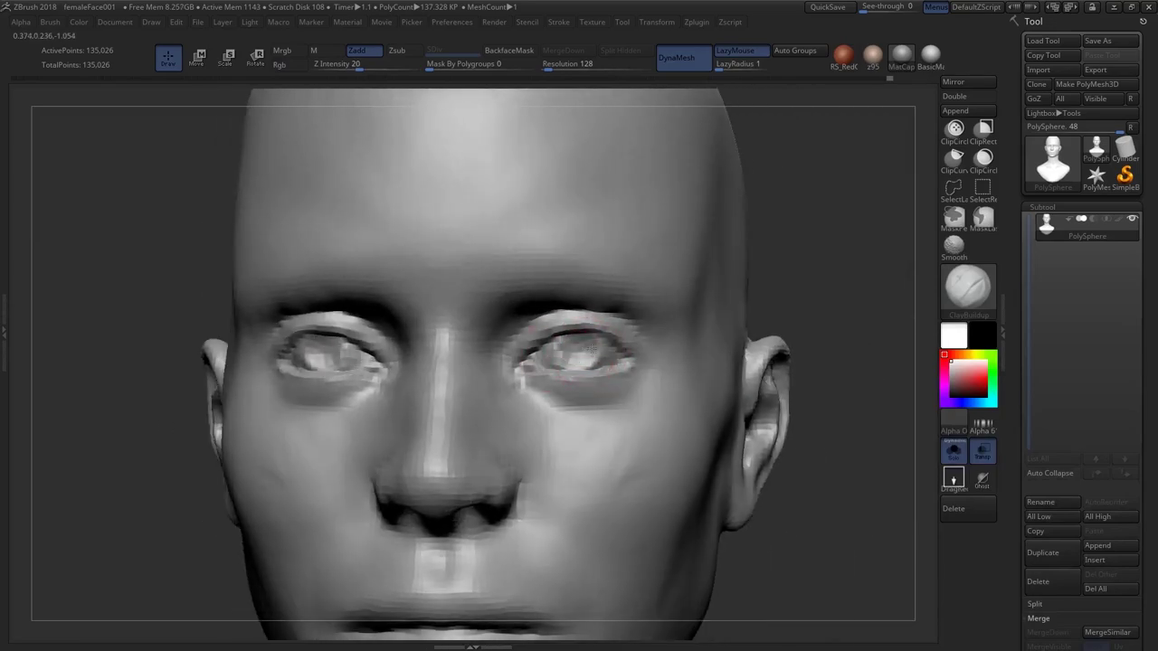
mouse_move(590, 348)
right_mouse_down("ctrl")
mouse_move(586, 318)
mouse_move(553, 324)
mouse_move(558, 313)
mouse_move(564, 370)
mouse_move(580, 362)
right_mouse_up("ctrl")
left_click_drag(628, 397, 633, 403, "shift")
right_click_drag(570, 356, 577, 358)
Add volume around the inner eye corner with the ClayBuildup brush and smooth the transition beside the nose
right_click_drag(578, 358, 524, 367, "ctrl")
mouse_move(553, 277)
right_mouse_down("ctrl")
mouse_move(562, 311)
mouse_move(571, 302)
mouse_move(554, 302)
mouse_move(563, 292)
mouse_move(546, 304)
right_mouse_up("ctrl")
left_click_drag(556, 310, 532, 339)
mouse_move(538, 332)
right_mouse_down()
mouse_move(516, 339)
mouse_move(543, 337)
right_mouse_up()
left_click_drag(555, 301, 523, 330)
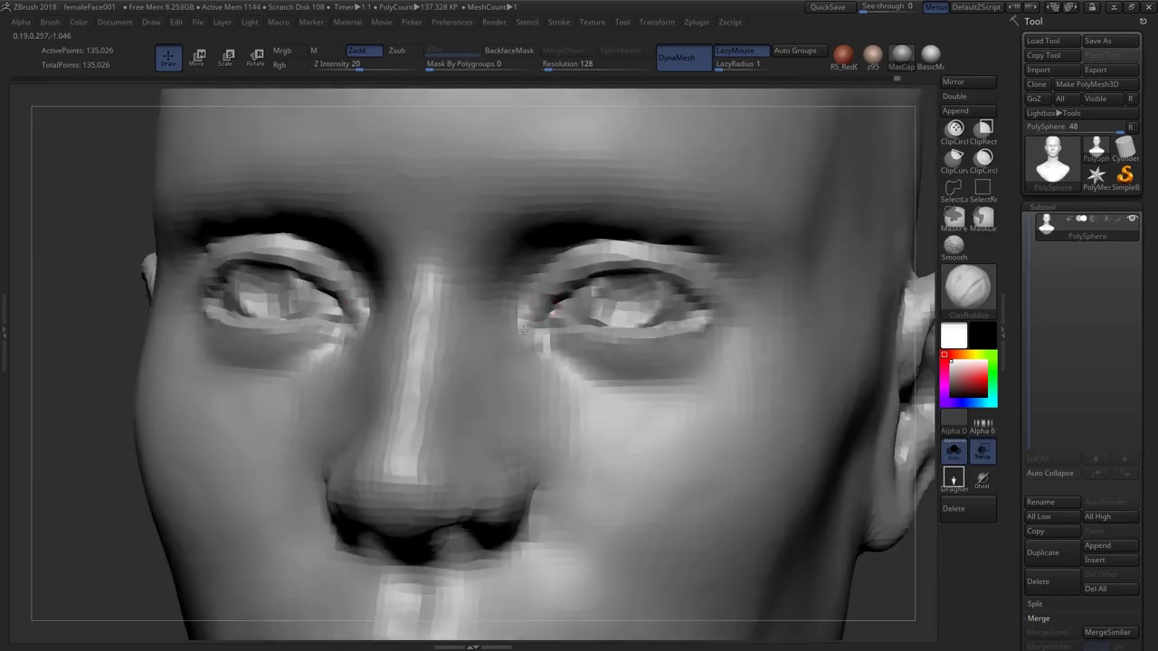
mouse_move(544, 336)
right_mouse_down()
mouse_move(581, 331)
mouse_move(524, 340)
mouse_move(561, 340)
right_mouse_up()
mouse_move(561, 341)
right_mouse_down("ctrl")
mouse_move(562, 317)
mouse_move(566, 362)
right_mouse_up("ctrl")
left_click_drag(561, 360, 545, 341, "shift")
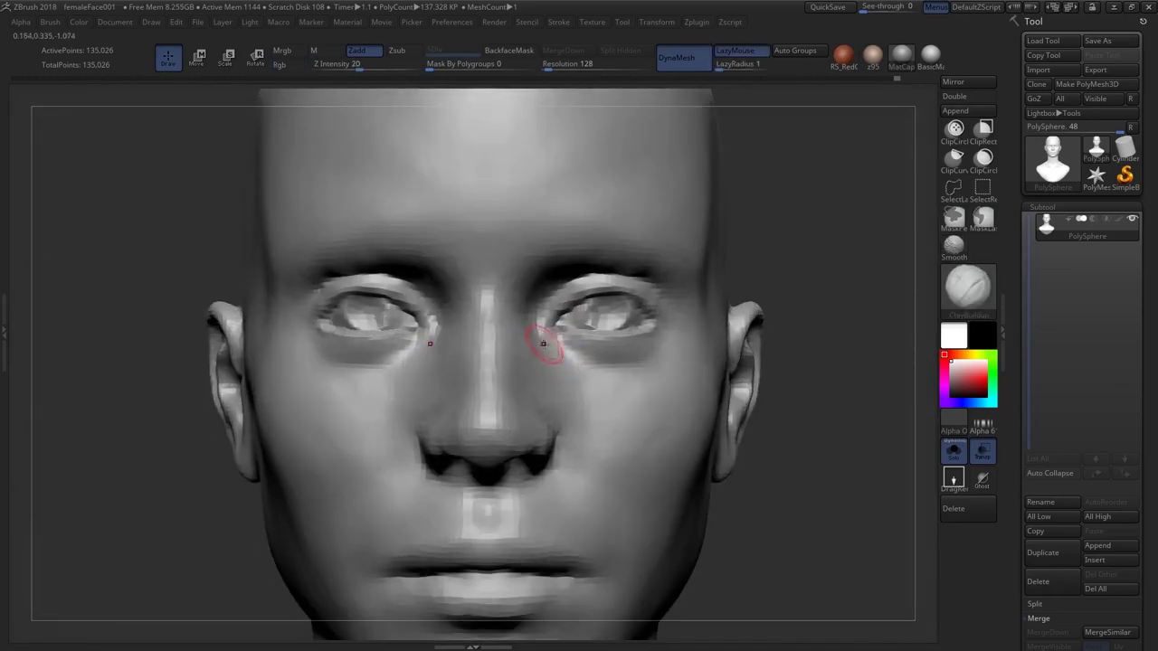
Adjust the shape of the inner eye corner from the front with the Move brush
right_click_drag(543, 343, 548, 220, "ctrl")
key("b")
key("m")
key("v")
mouse_move(591, 289)
right_mouse_down("ctrl")
mouse_move(610, 374)
mouse_move(604, 443)
right_mouse_up("ctrl")
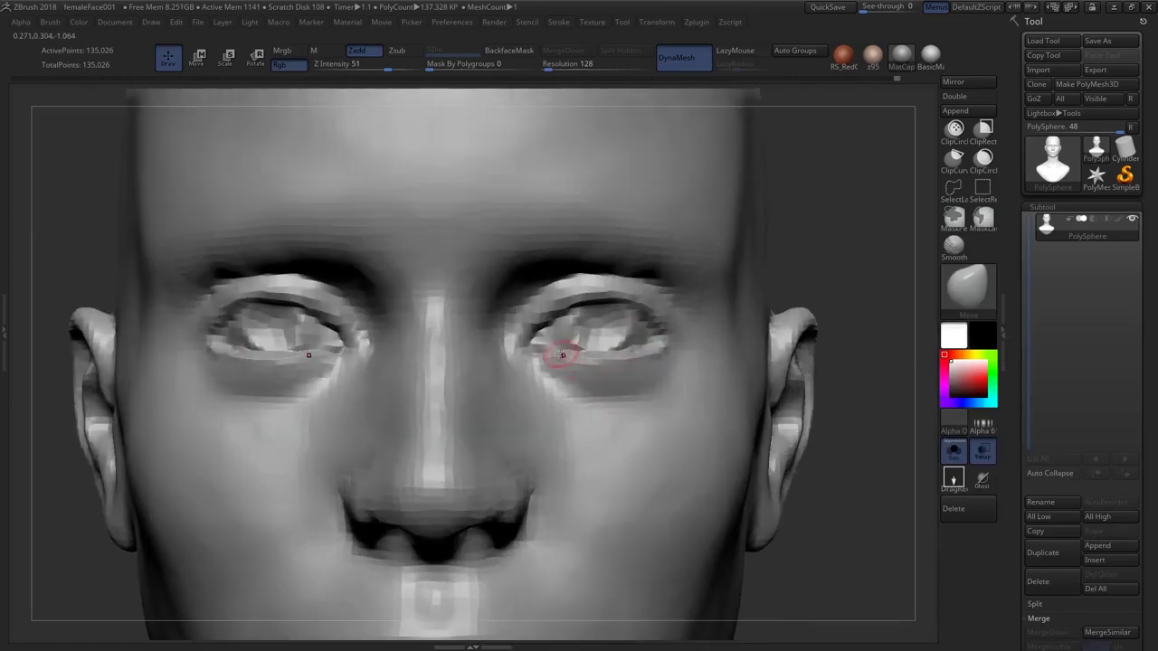
left_click_drag(547, 356, 538, 342)
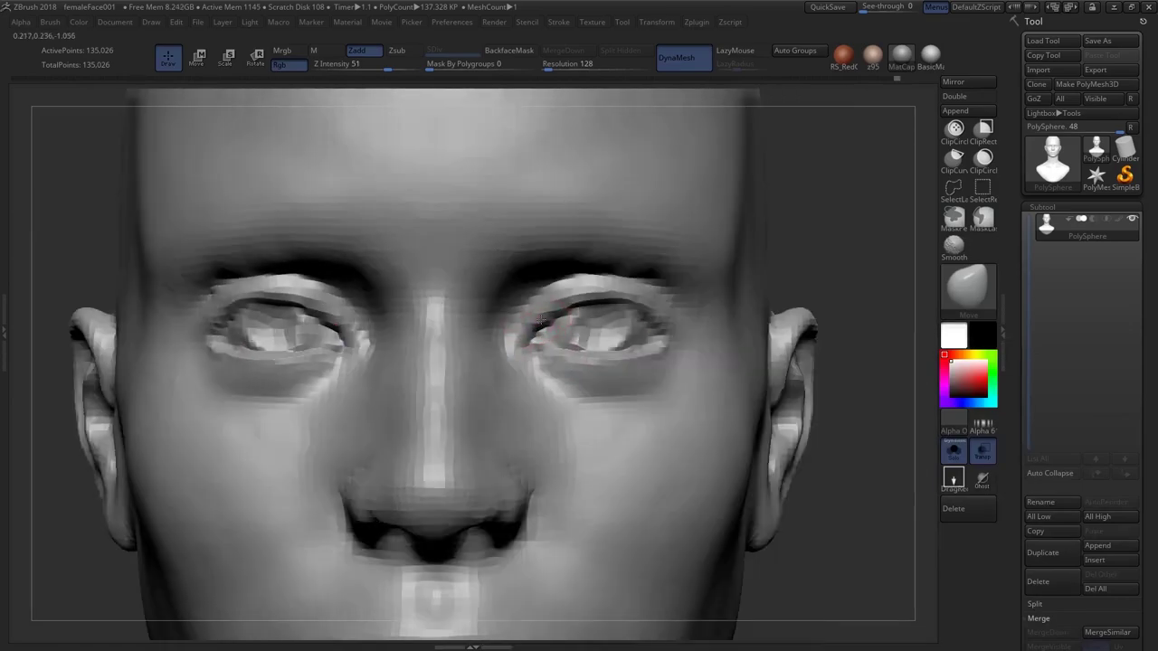
Check the vertical alignment of the inner eye corner with the nostril and mouth using a straight Transpose line
right_click_drag(526, 350, 517, 266, "ctrl")
key("w")
left_click_drag(531, 359, 530, 509, "shift")
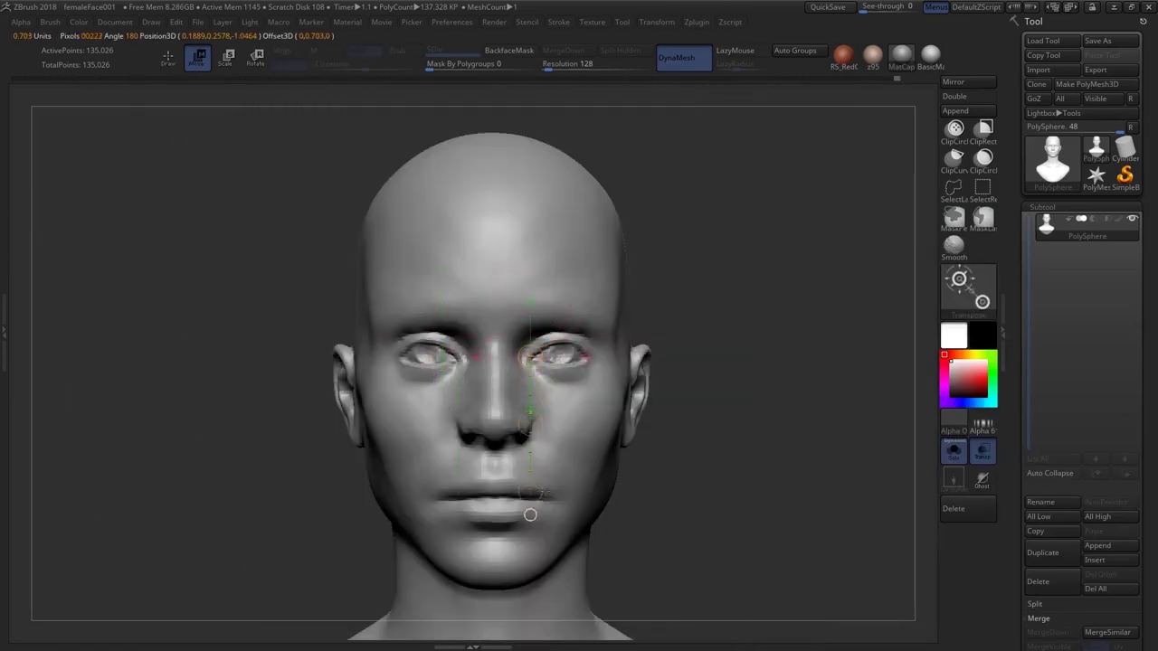
key("q")
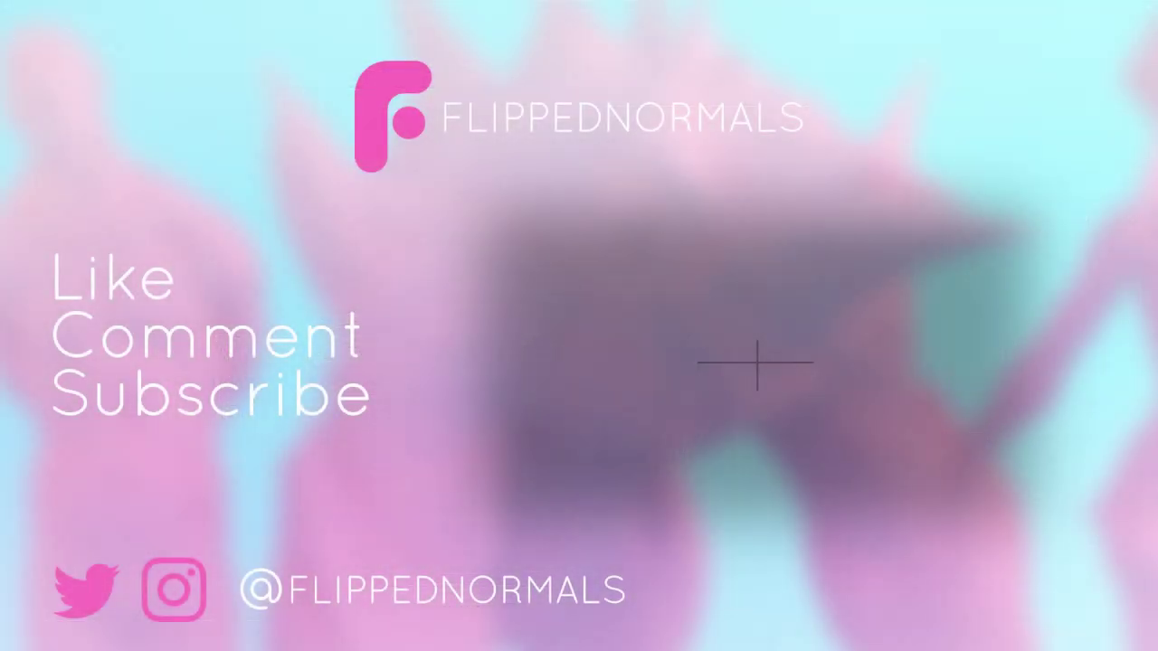